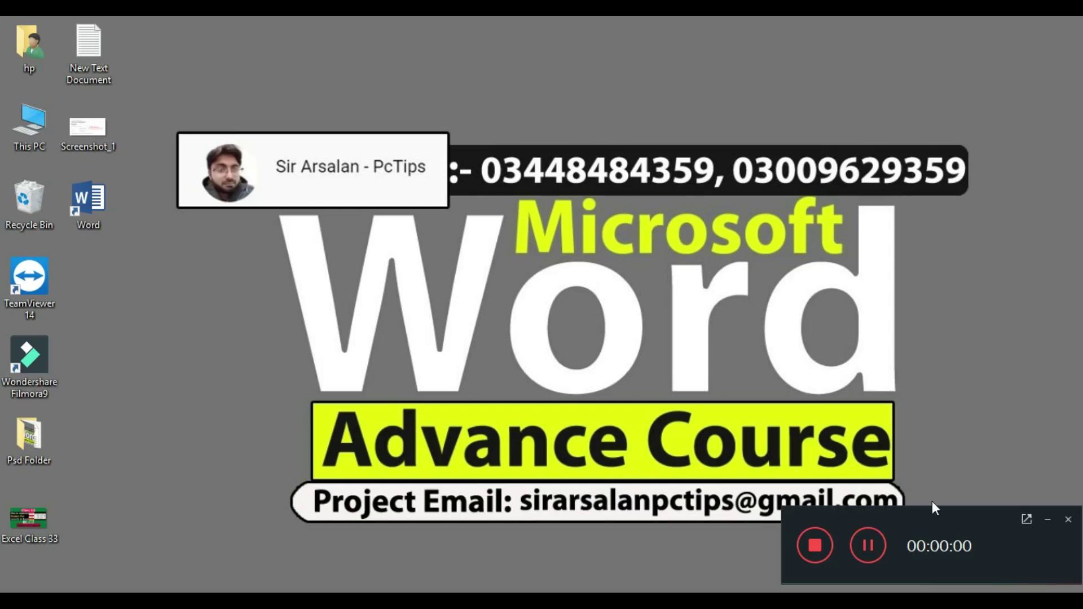
Open Chrome from the desktop to the YouTube channel's home page.
click(1041, 516)
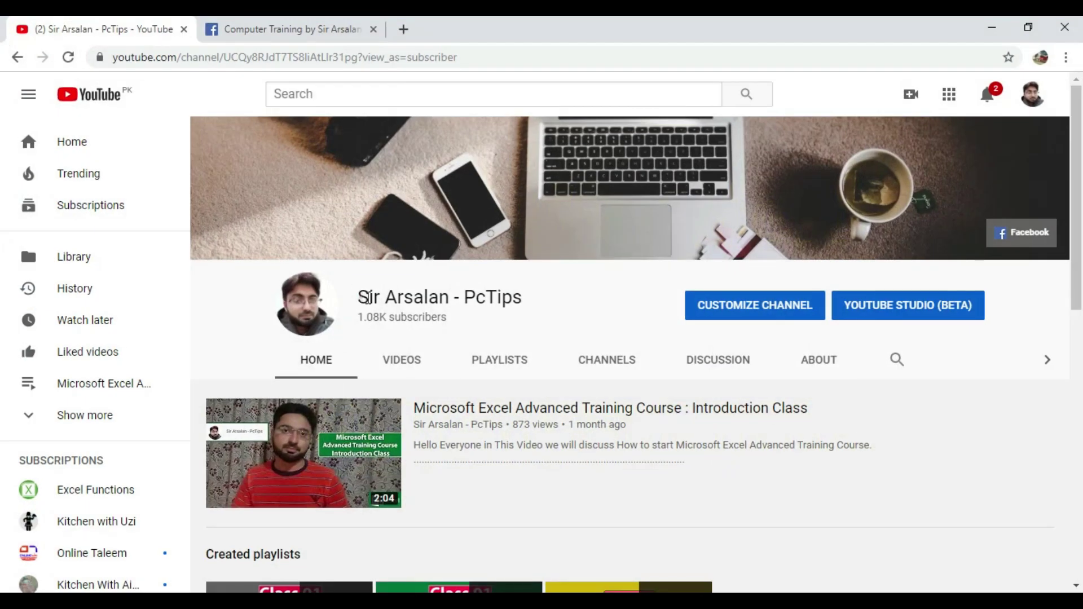
Highlight and deselect the channel name, then switch to the Facebook tab.
drag(362, 297, 504, 297)
click(548, 306)
click(297, 26)
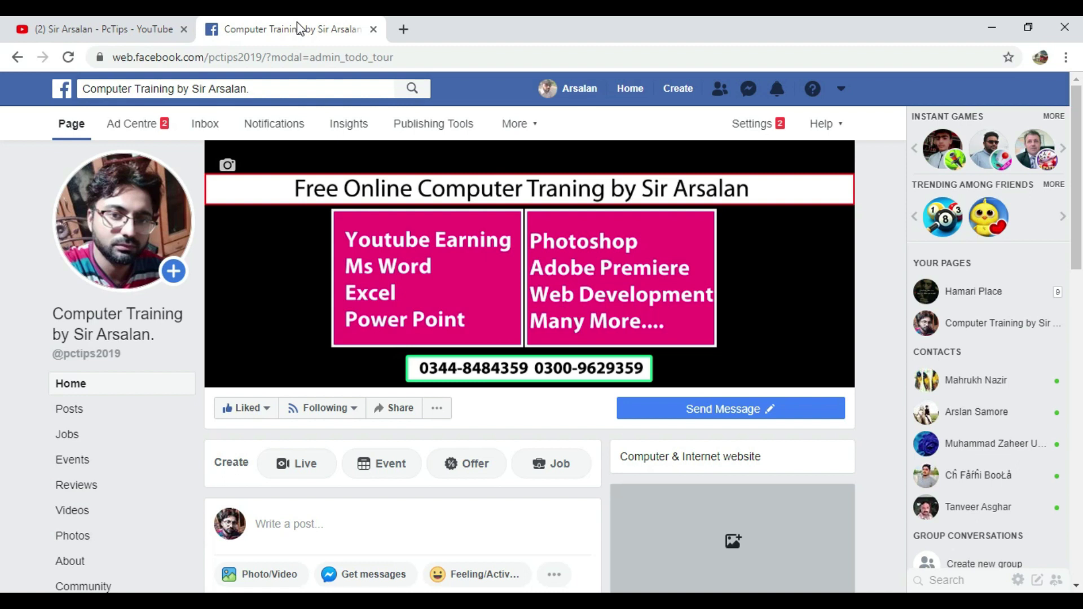
Minimize Chrome to reveal the blank Word document, Document1.
click(984, 26)
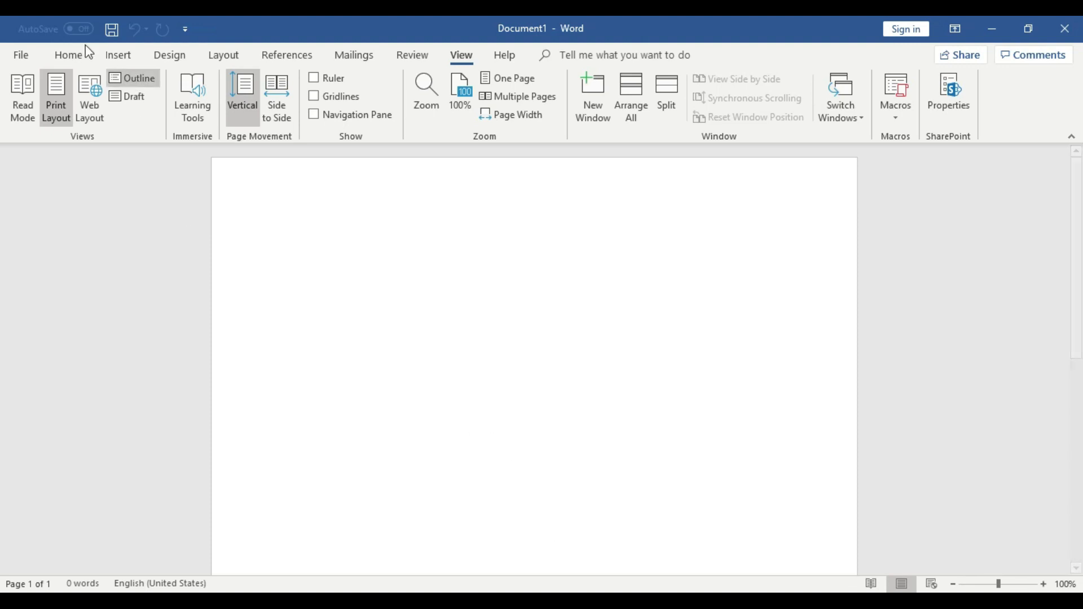
Turn on the horizontal and vertical rulers from the View tab's Show group.
click(76, 53)
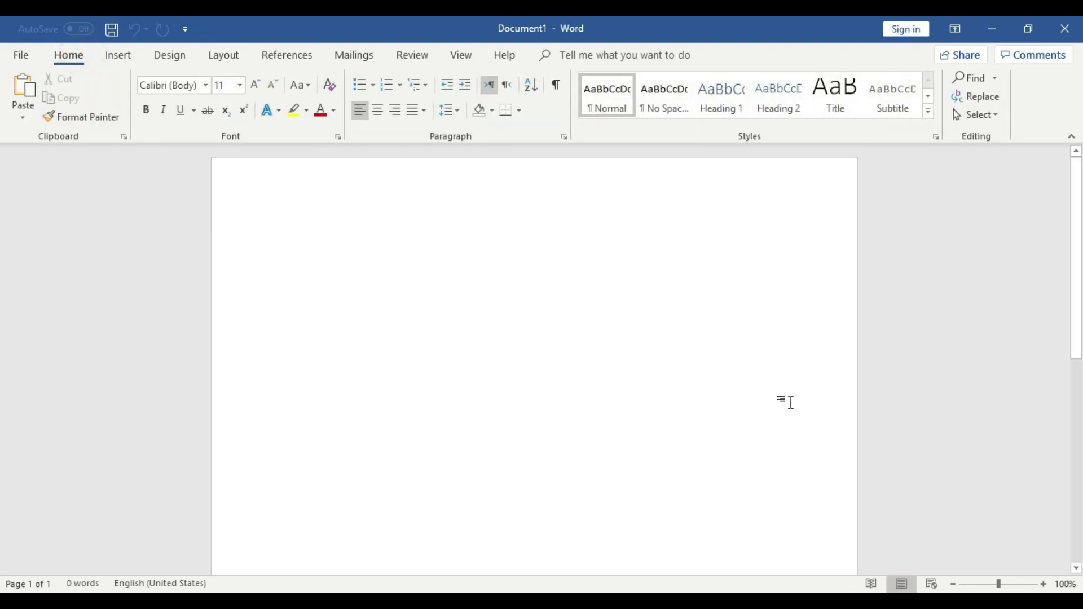
scroll(798, 345, down, 10)
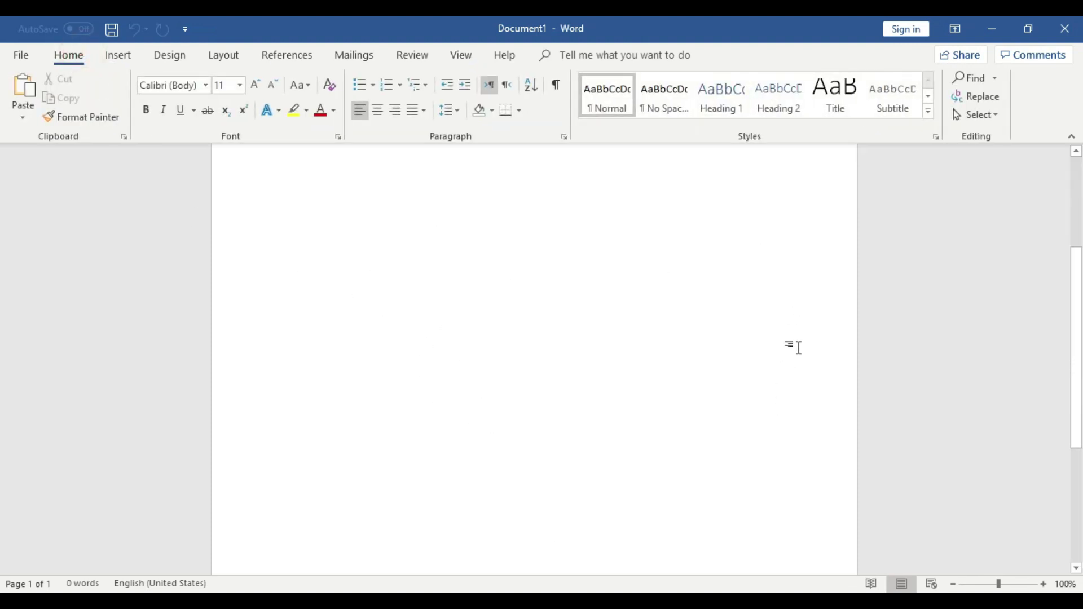
scroll(798, 347, up, 9)
scroll(798, 347, up, 1)
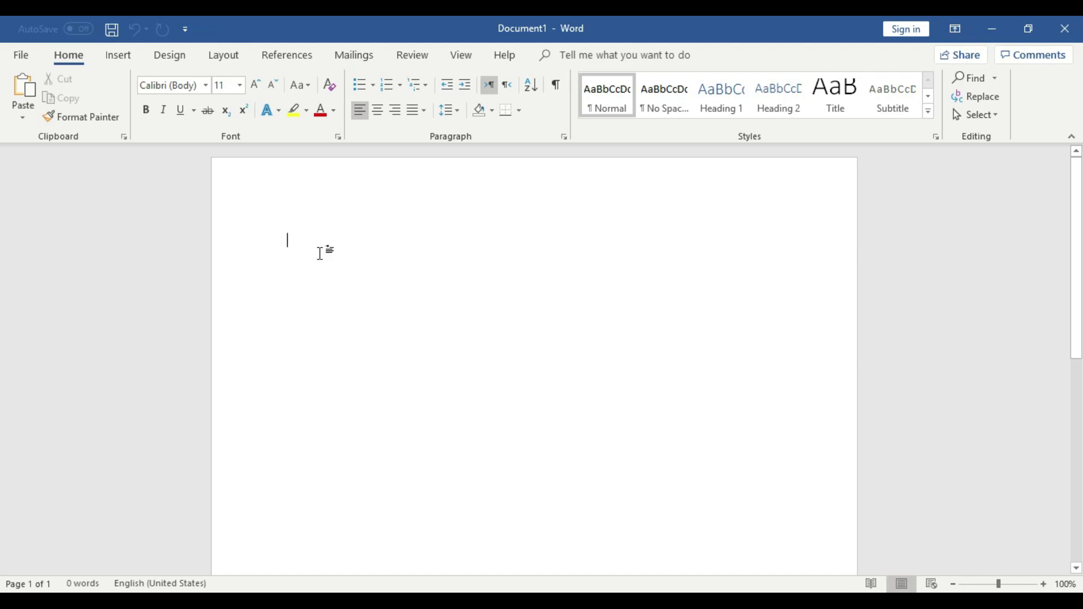
click(71, 56)
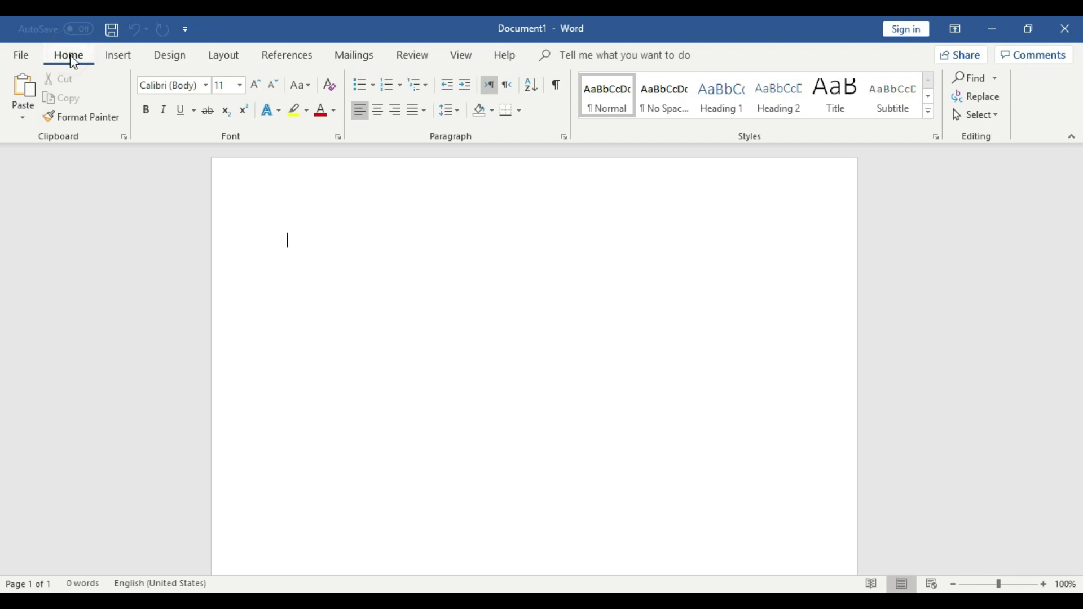
click(466, 56)
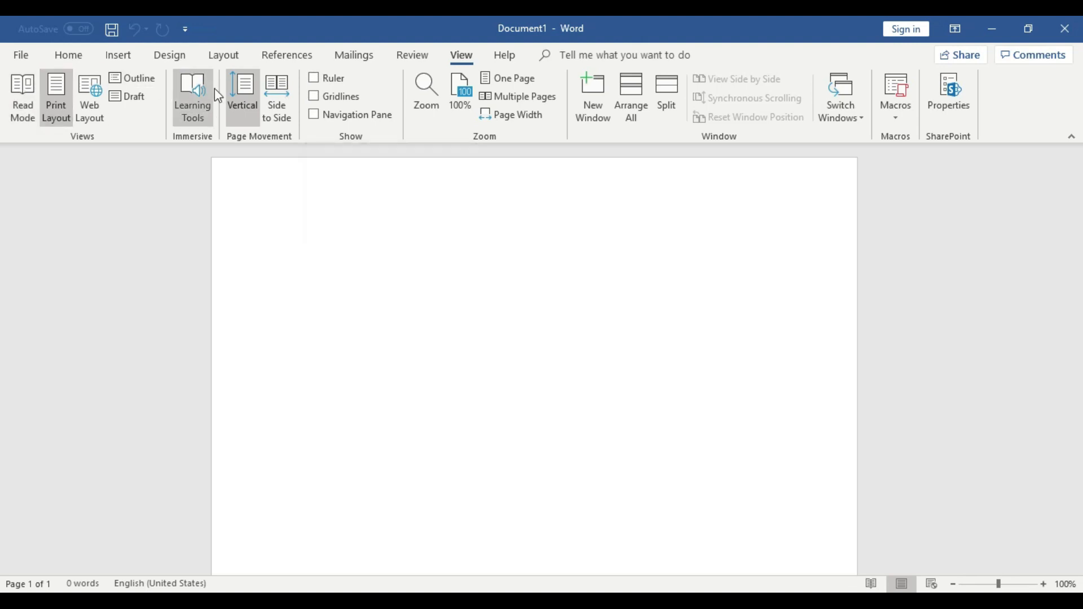
click(313, 79)
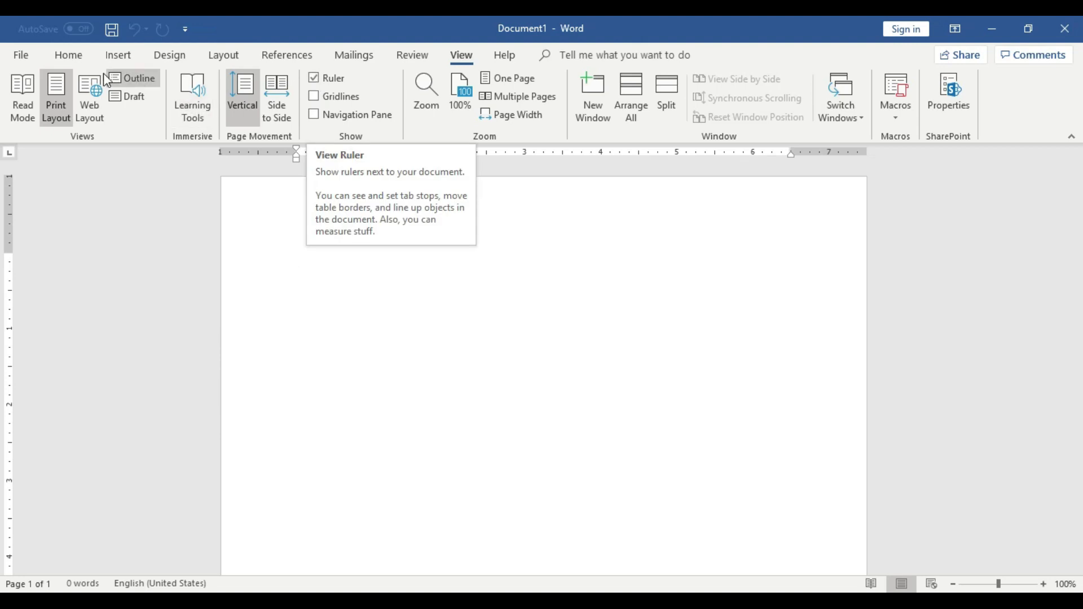
Go back to the Home tab with Document1 still blank.
click(77, 60)
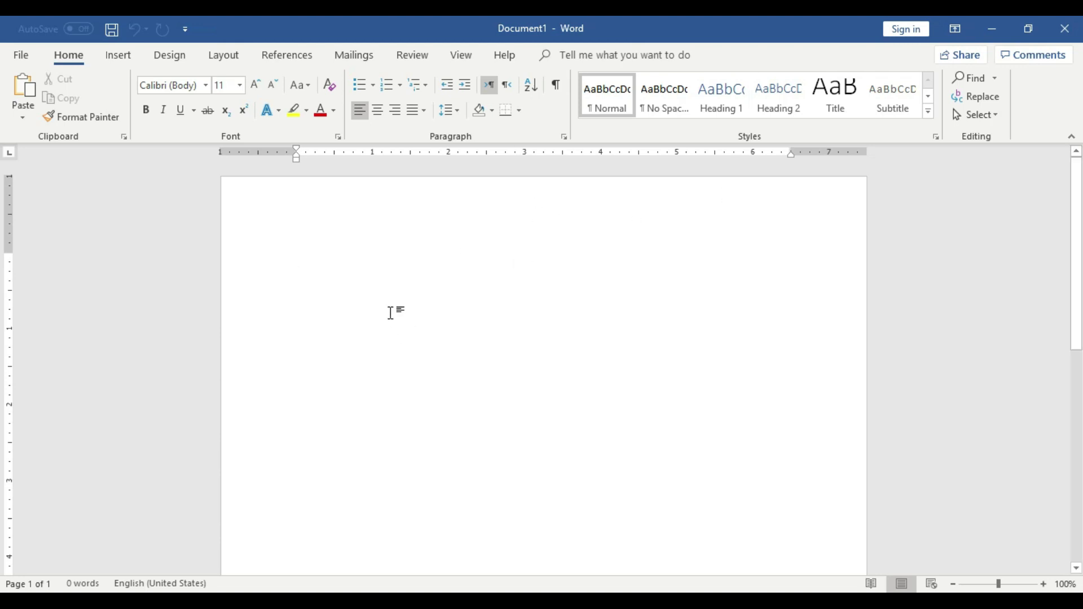
Type the person's full name in capitals as the first line.
text(Ar)
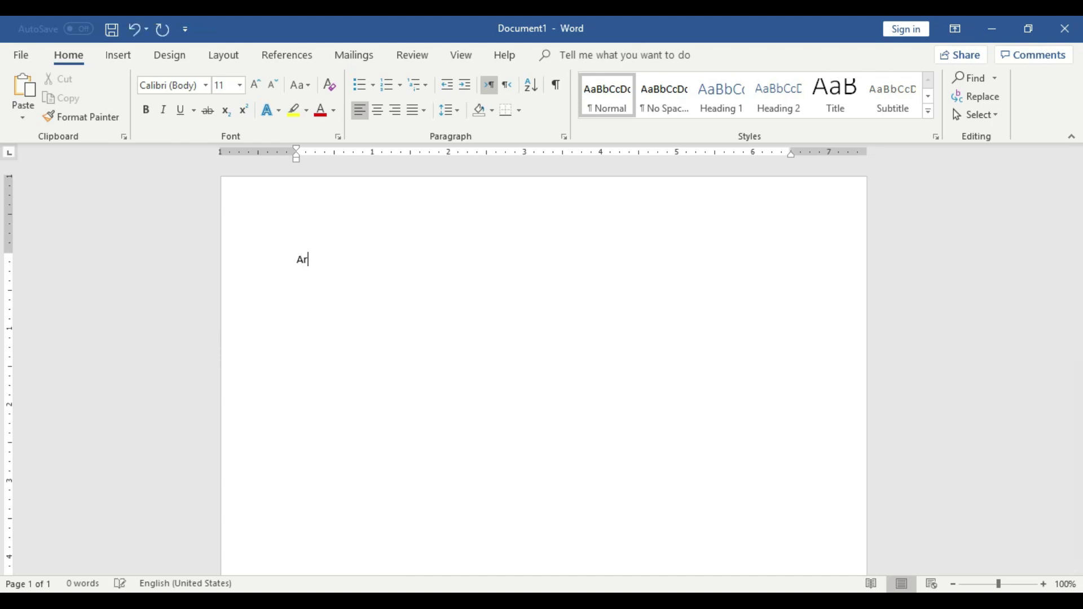
key(BackSpace)
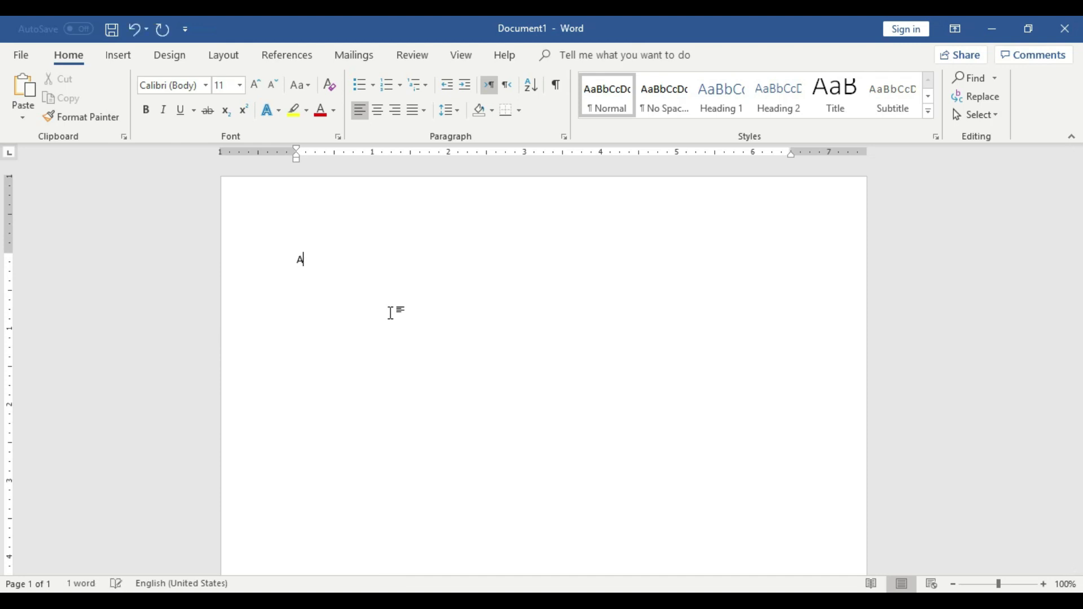
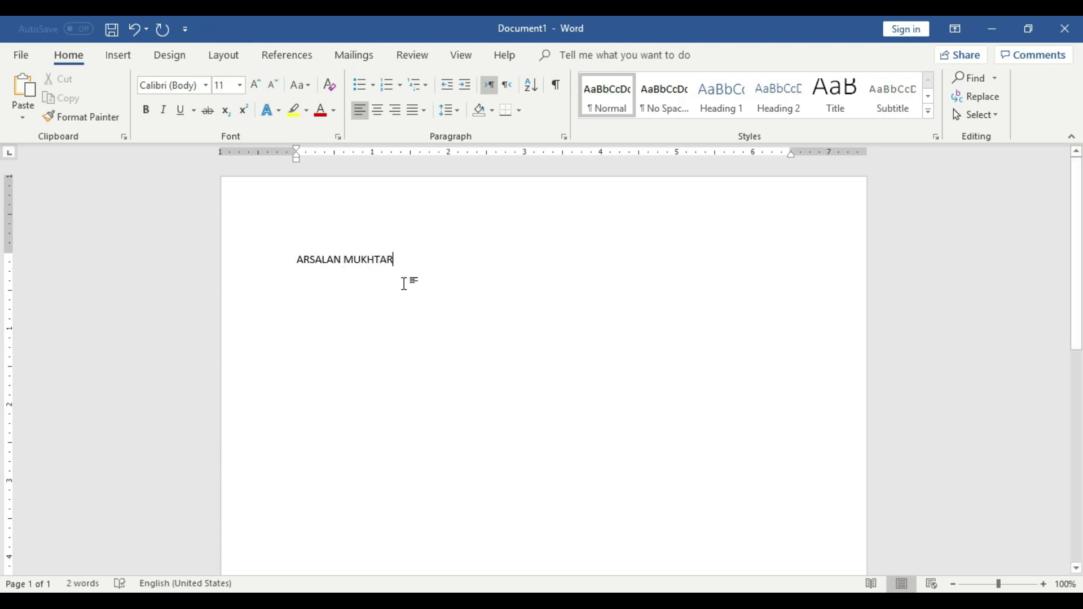
key(Return)
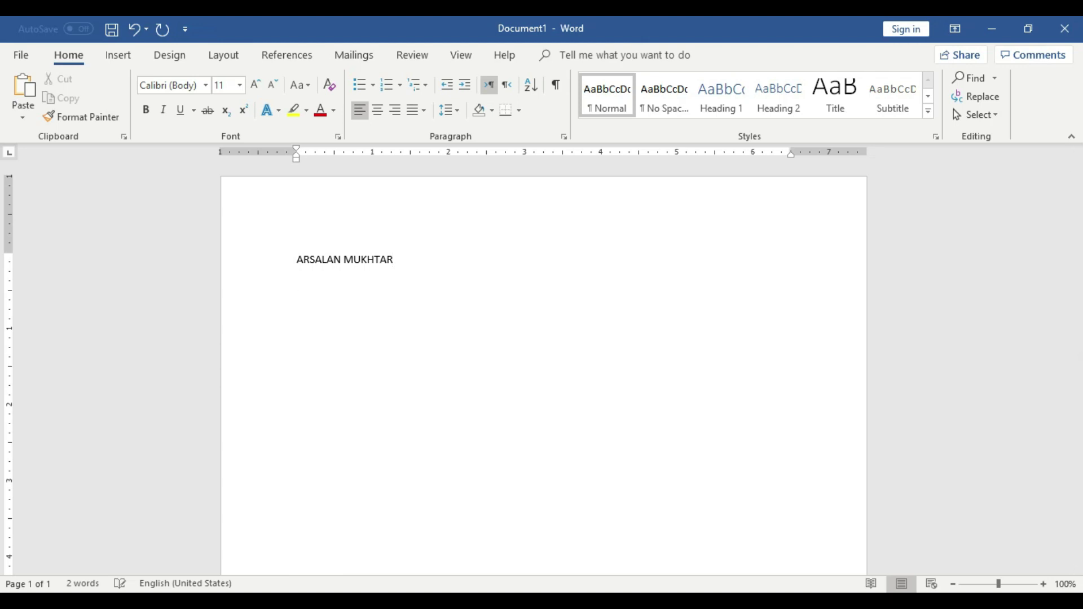
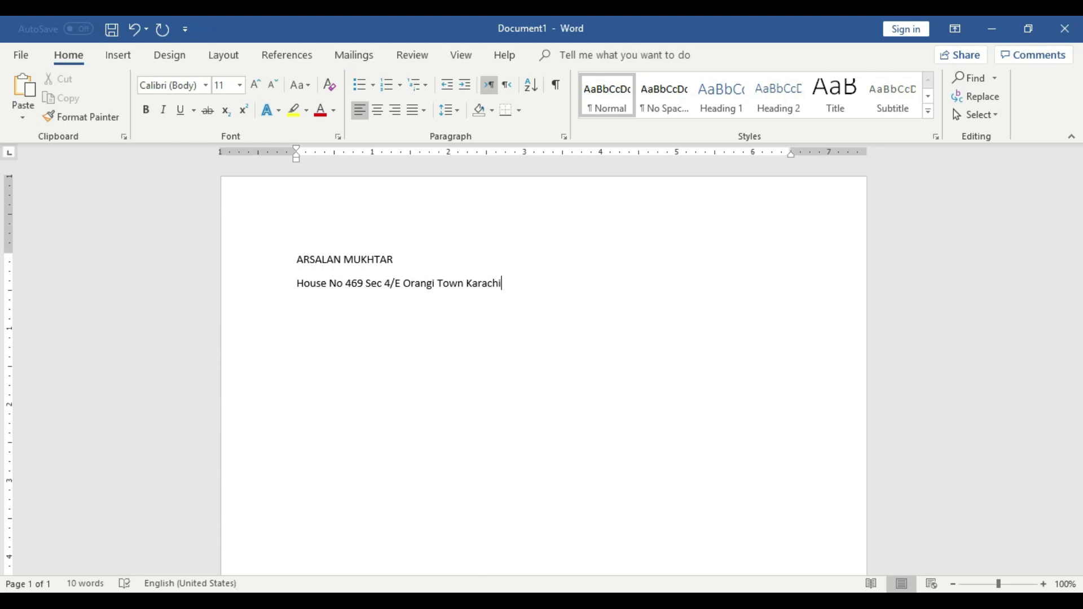
Add the postal address, 'Email:' line and 'Cell No :' number on separate lines.
key(Return)
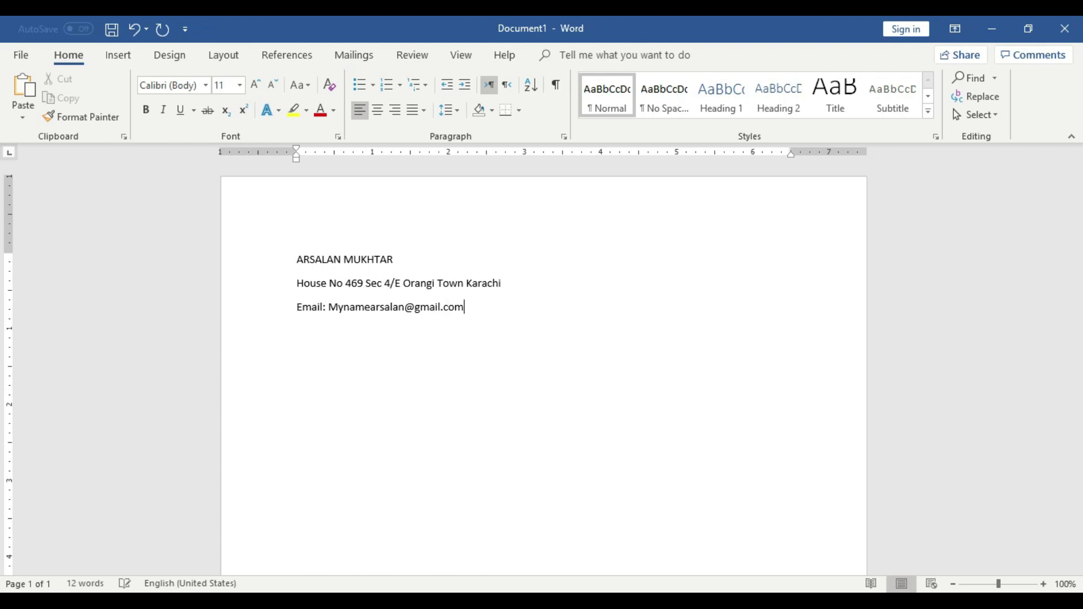
key(Return)
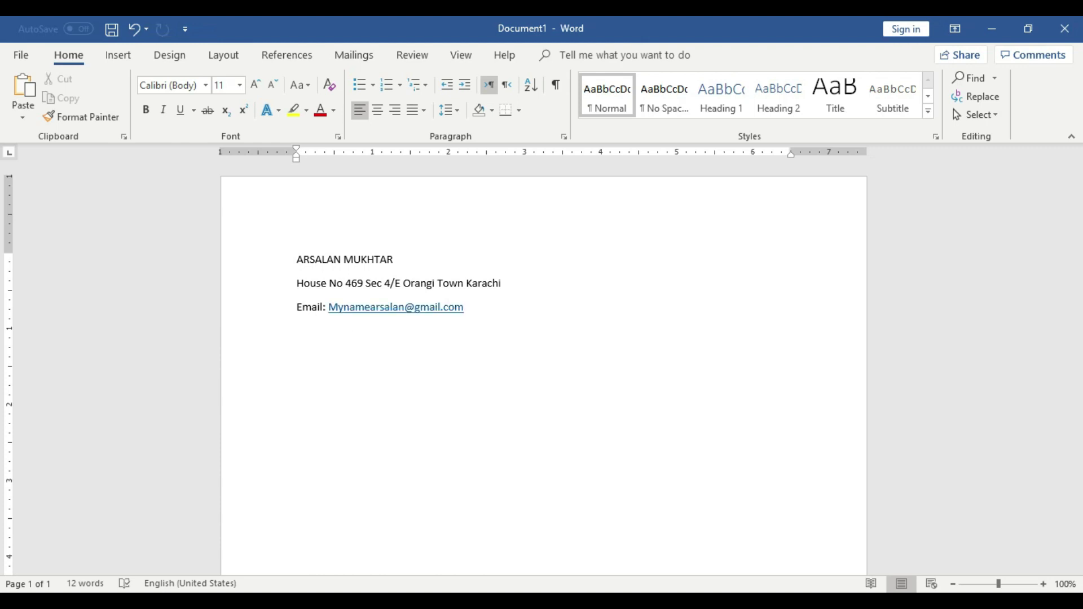
text(Cell)
text( No )
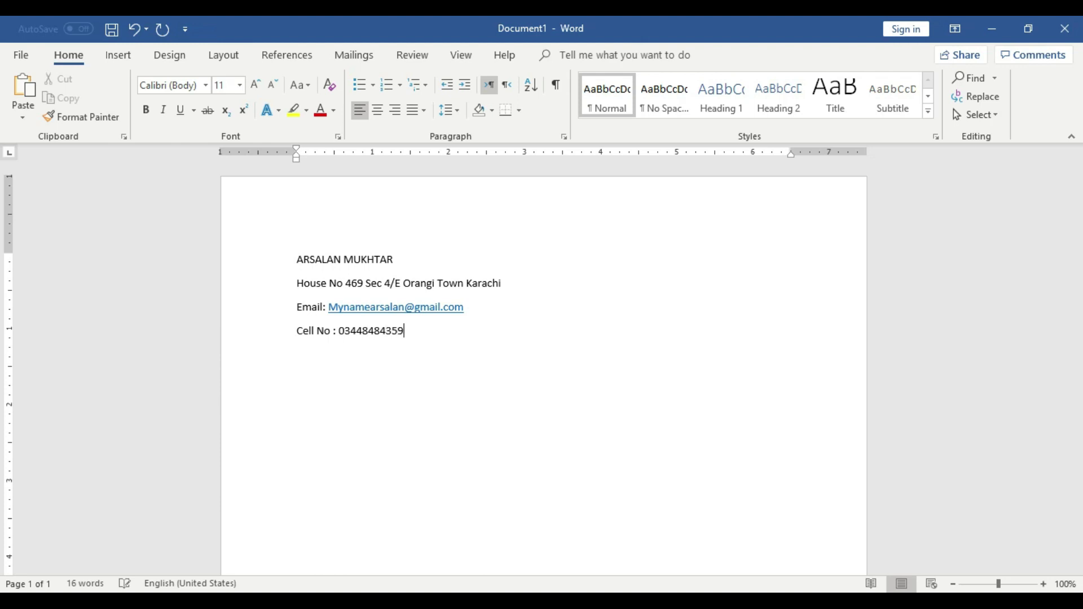
text(/)
key(Return)
click(433, 325)
Delete the stray slash after the cell number.
key(BackSpace)
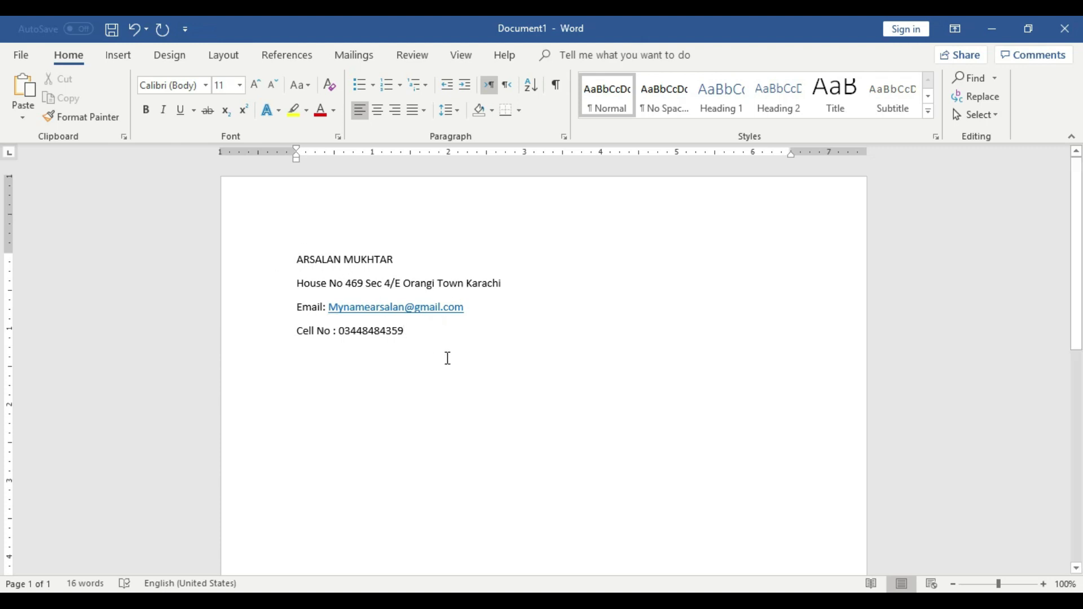
click(362, 255)
click(365, 287)
click(488, 309)
click(424, 333)
Correct 'No :' to 'No:' and remove the hyperlink from the e-mail address.
right_click(331, 335)
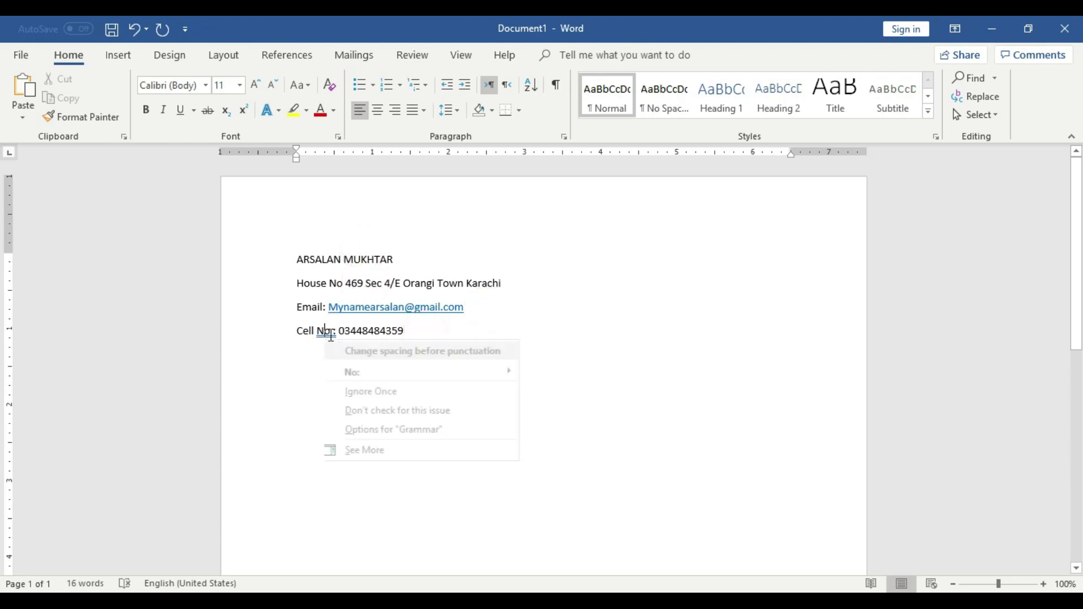
click(368, 371)
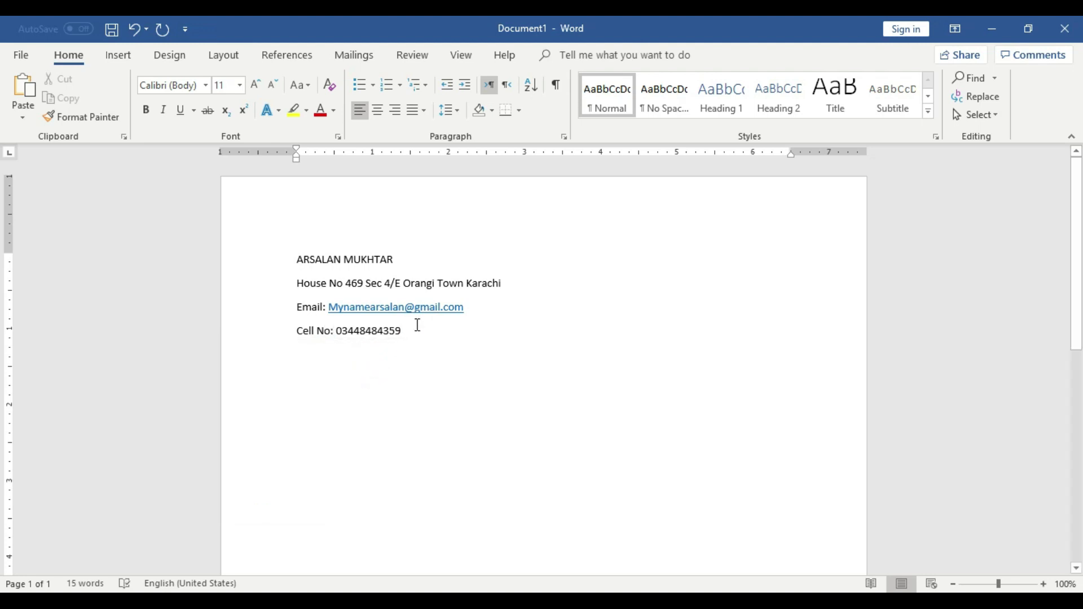
right_click(435, 305)
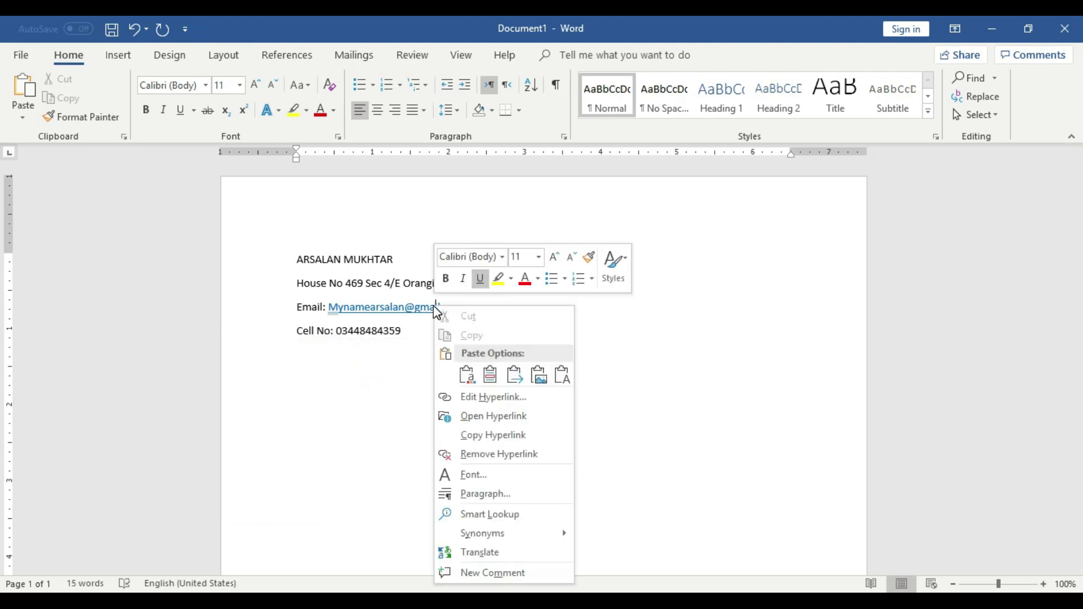
click(490, 454)
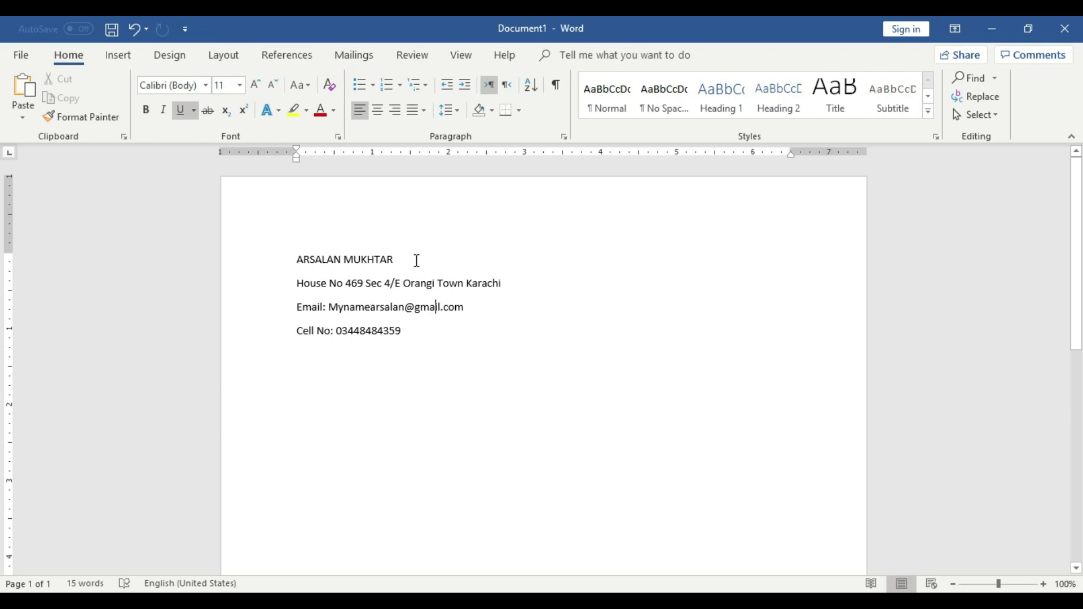
Make the name a bold, centred 16 pt Arial heading.
drag(416, 260, 294, 259)
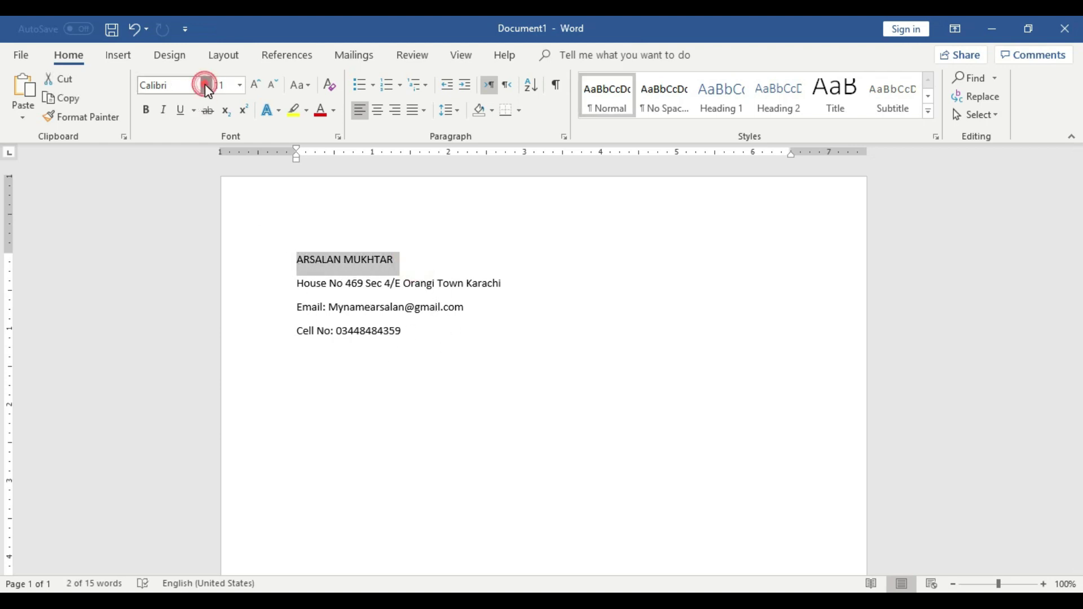
click(204, 85)
click(170, 179)
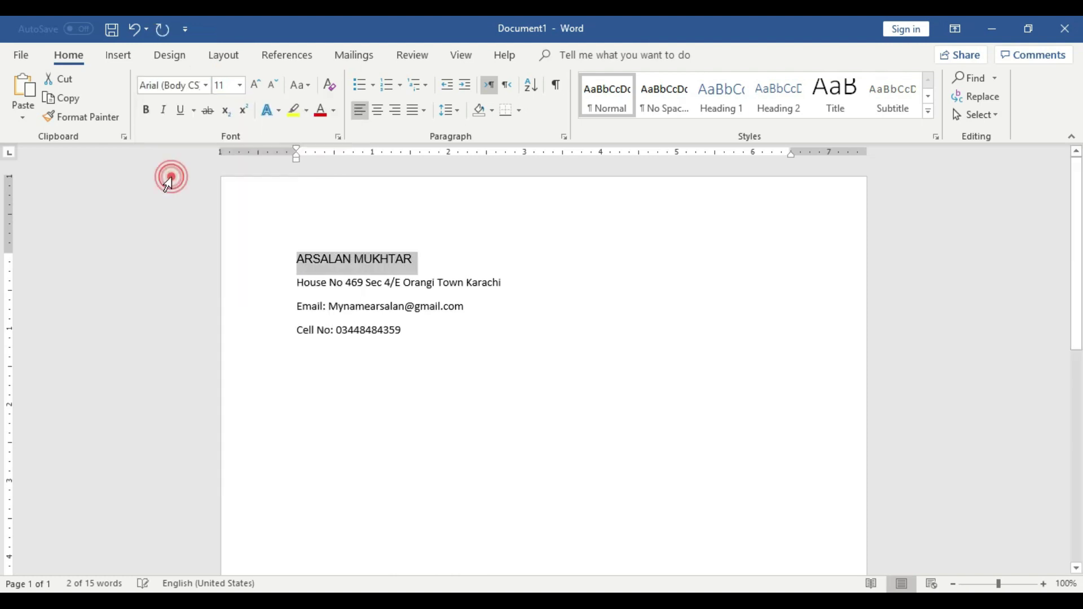
click(255, 85)
click(255, 85)
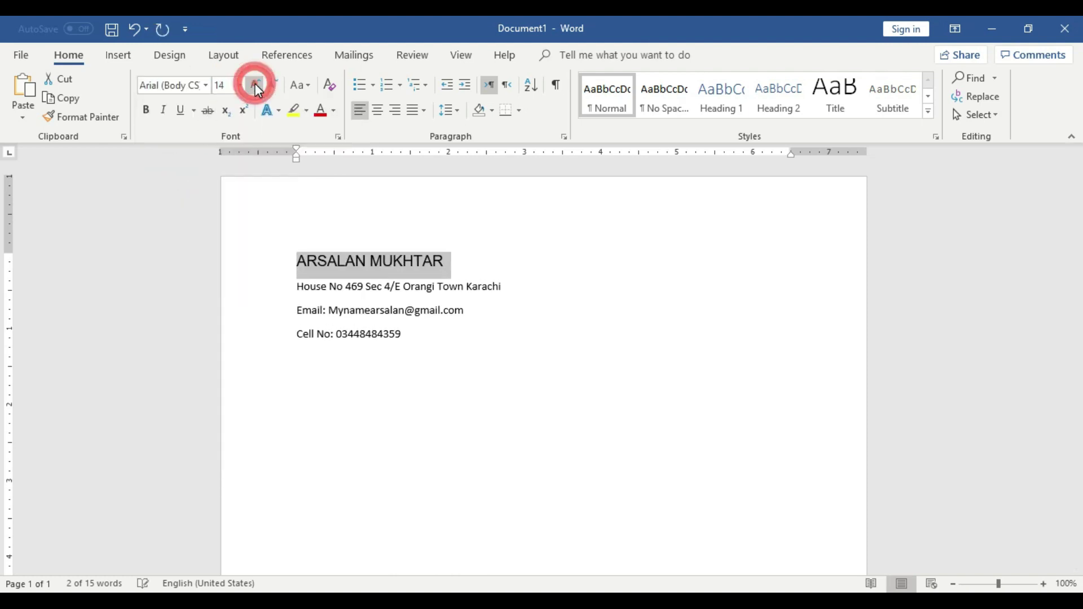
click(255, 84)
click(146, 110)
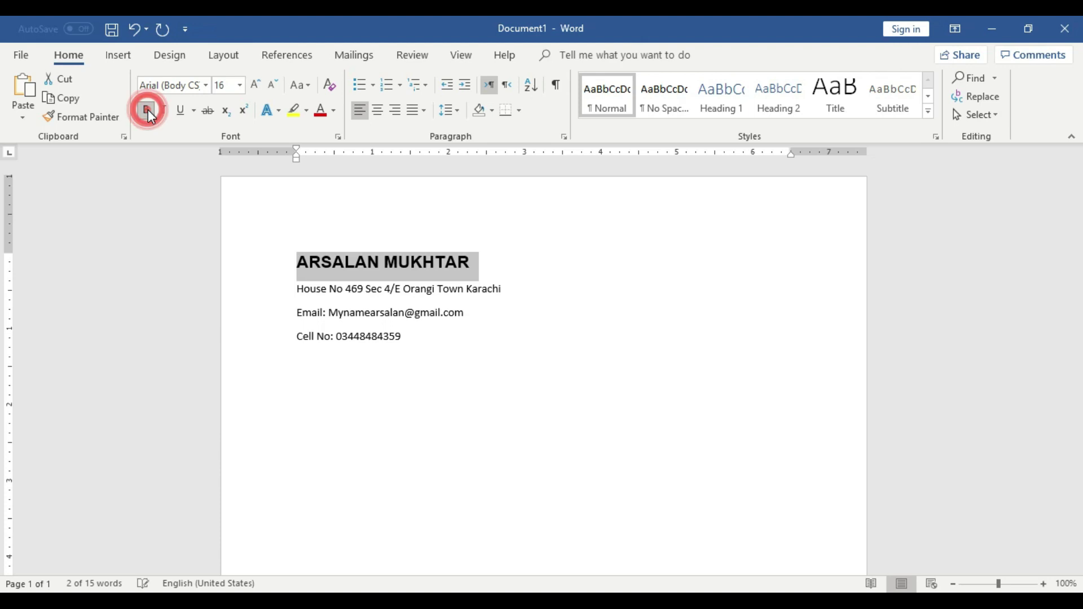
click(379, 111)
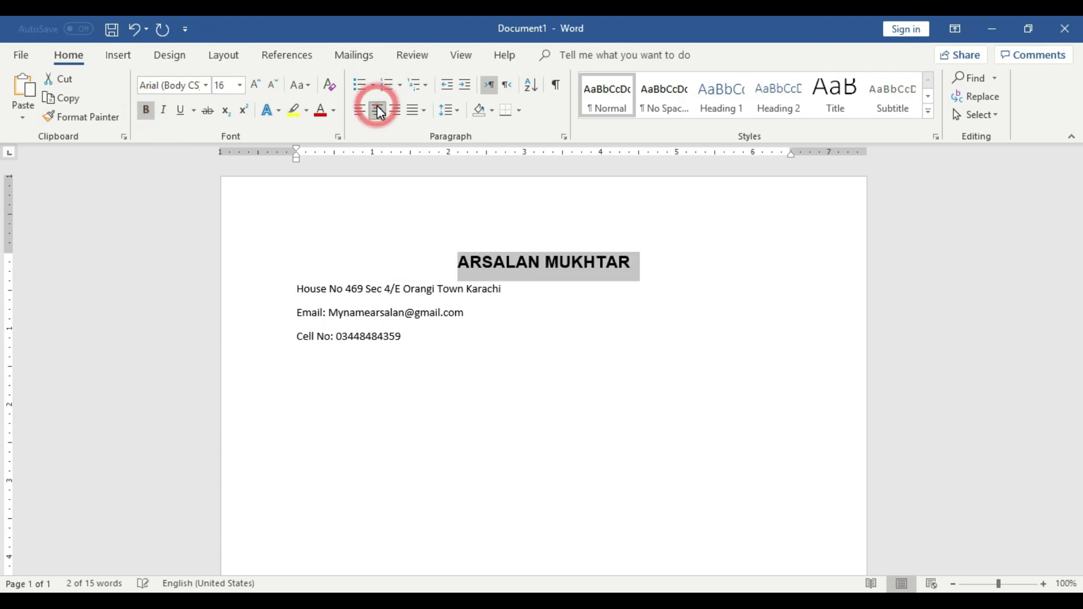
Select the address, e-mail and cell number lines.
click(471, 287)
drag(410, 336, 297, 289)
click(205, 85)
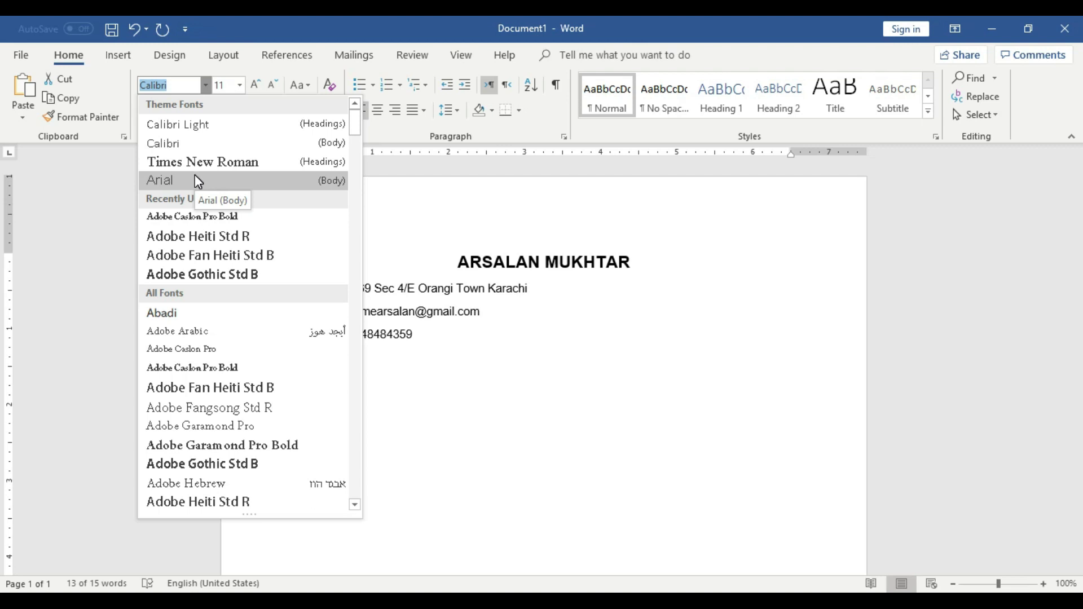
Set the three contact lines to 12 pt Arial, centred under the name.
click(195, 178)
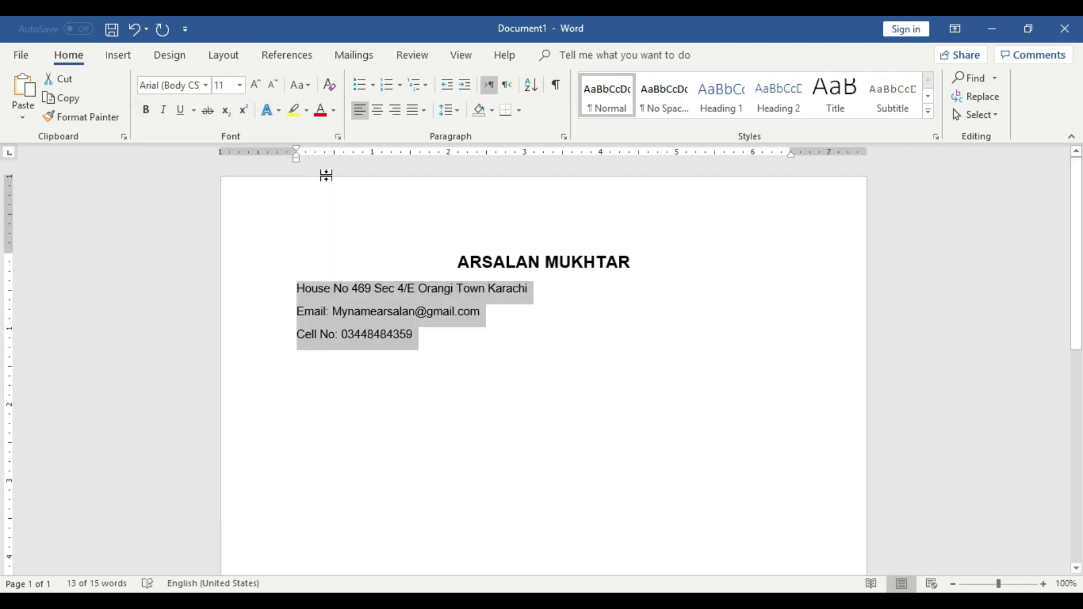
click(378, 112)
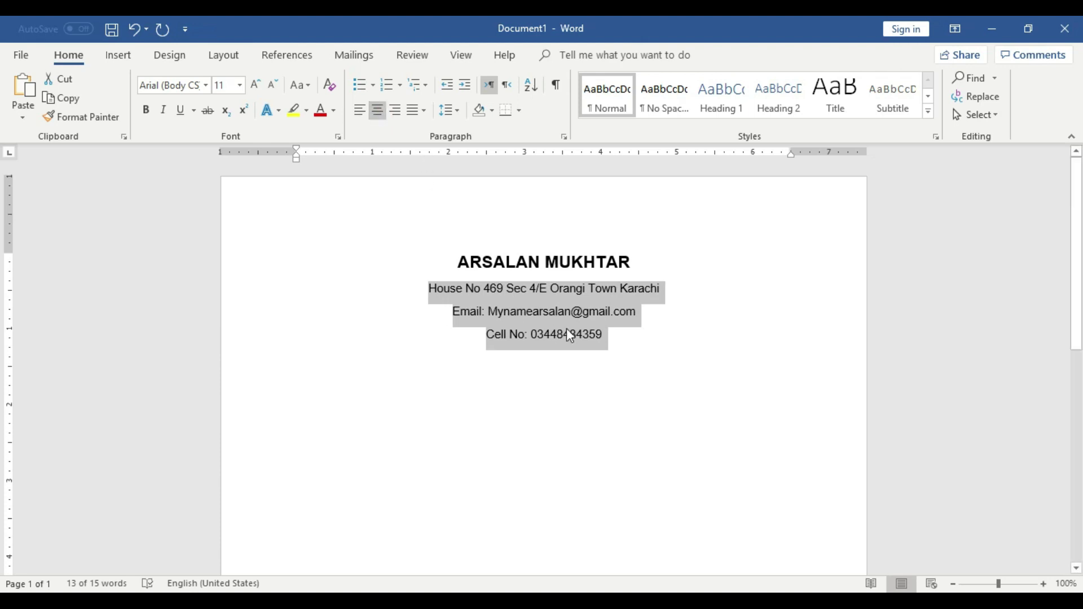
click(256, 86)
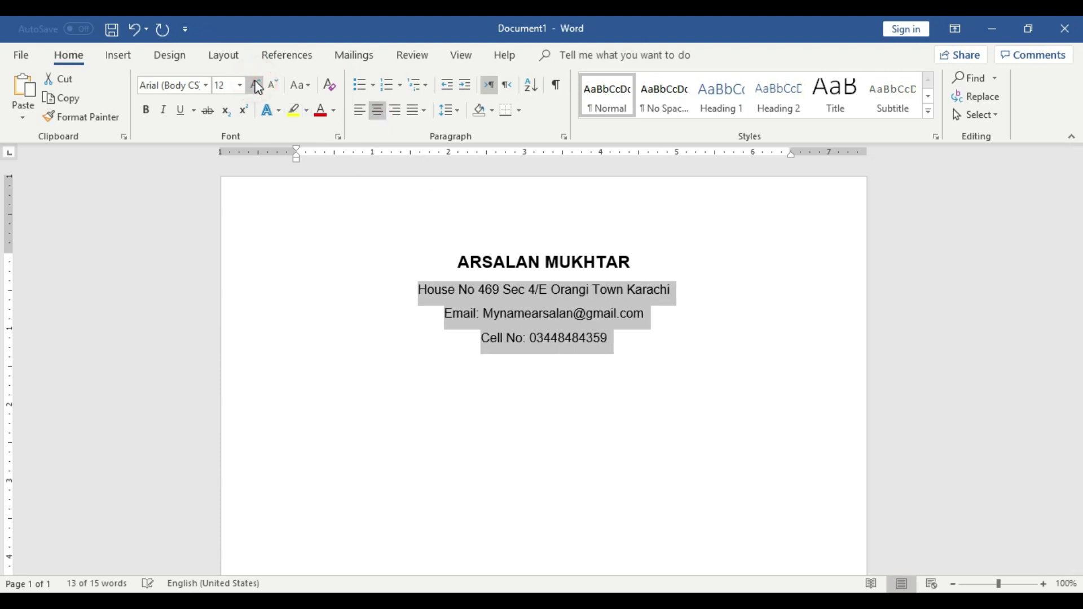
click(550, 253)
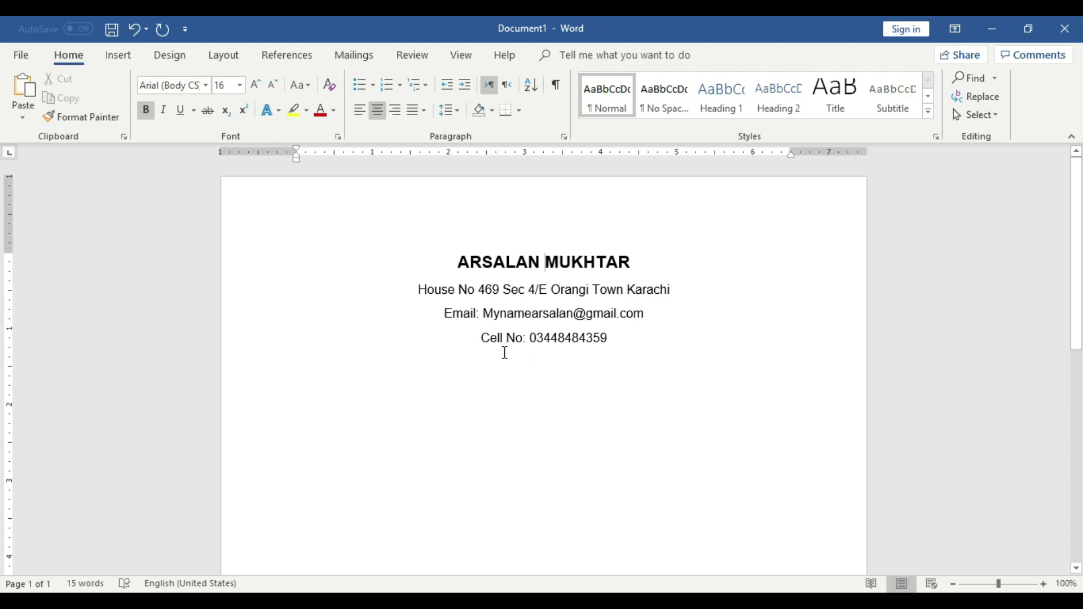
scroll(430, 269, down, 1)
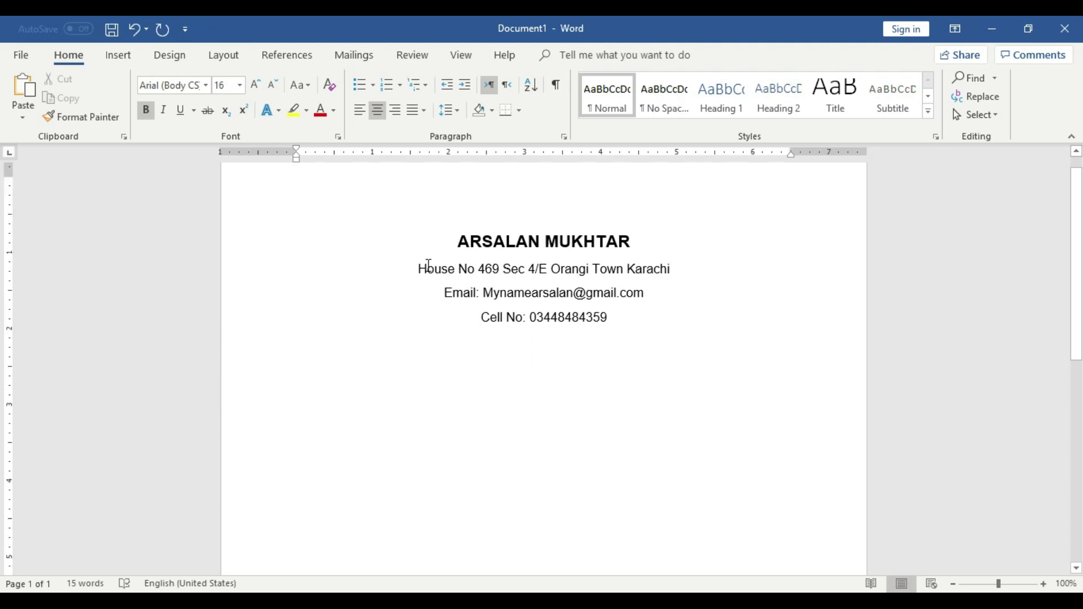
scroll(430, 268, down, 5)
scroll(427, 267, up, 4)
scroll(427, 268, up, 3)
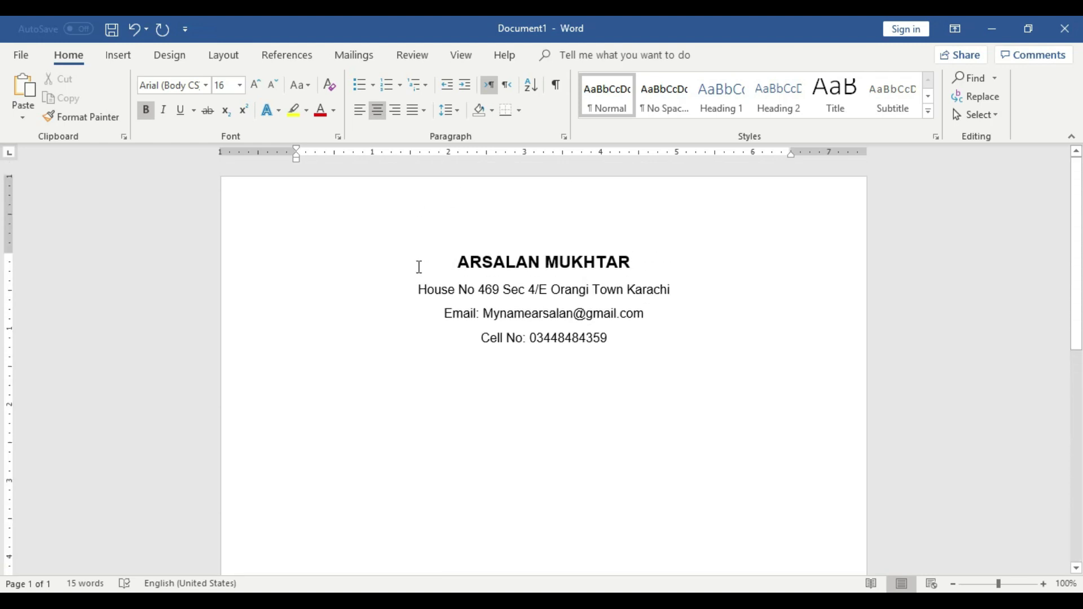
click(230, 58)
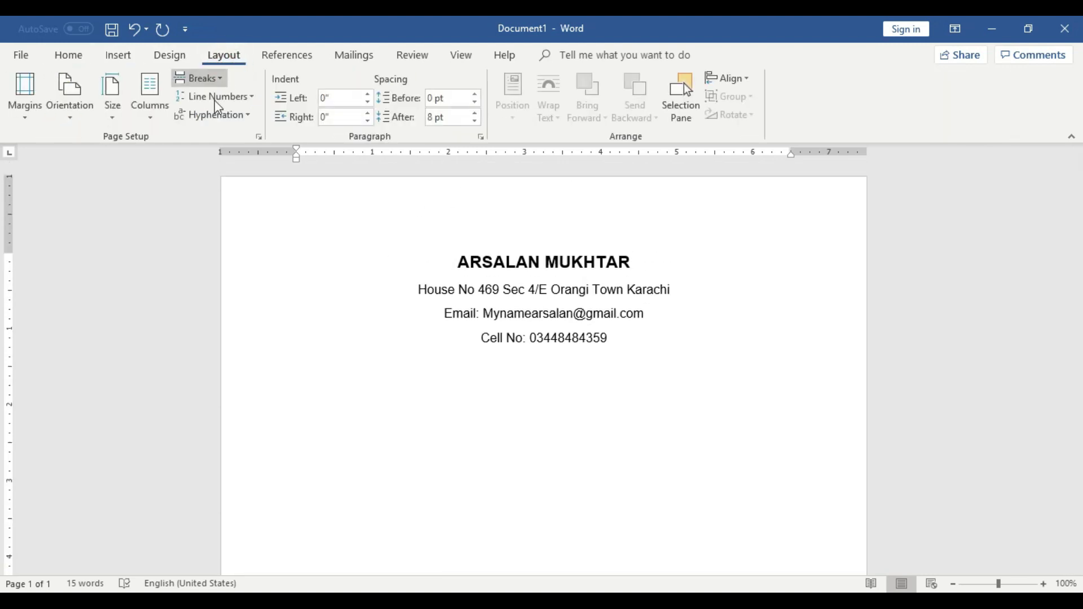
Switch the paper size to A4 and shrink the top margin so the header sits near the top.
click(112, 93)
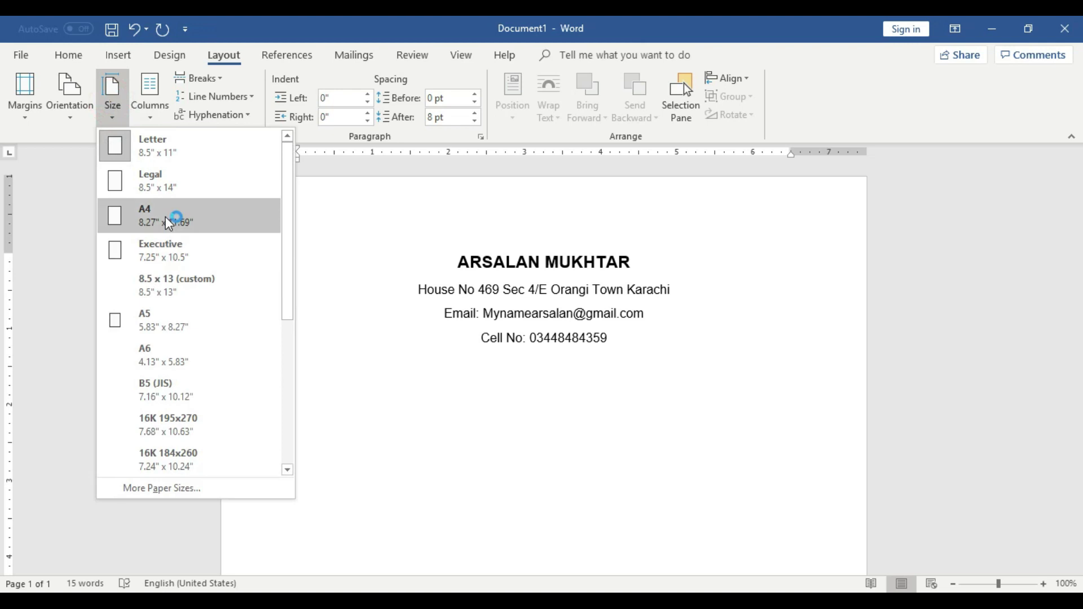
click(164, 216)
scroll(634, 371, up, 1)
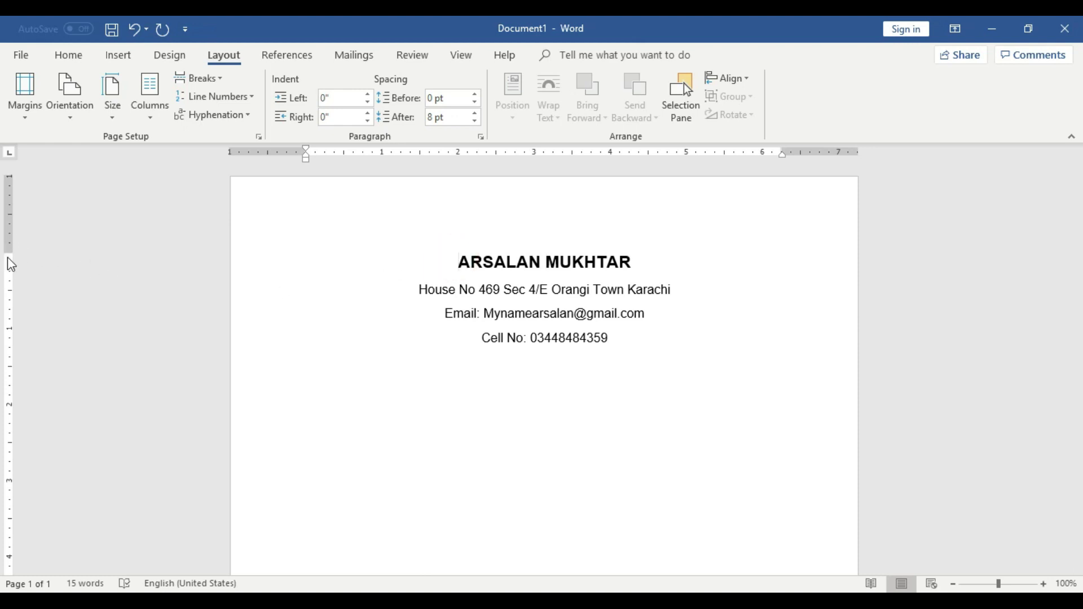
drag(7, 250, 9, 200)
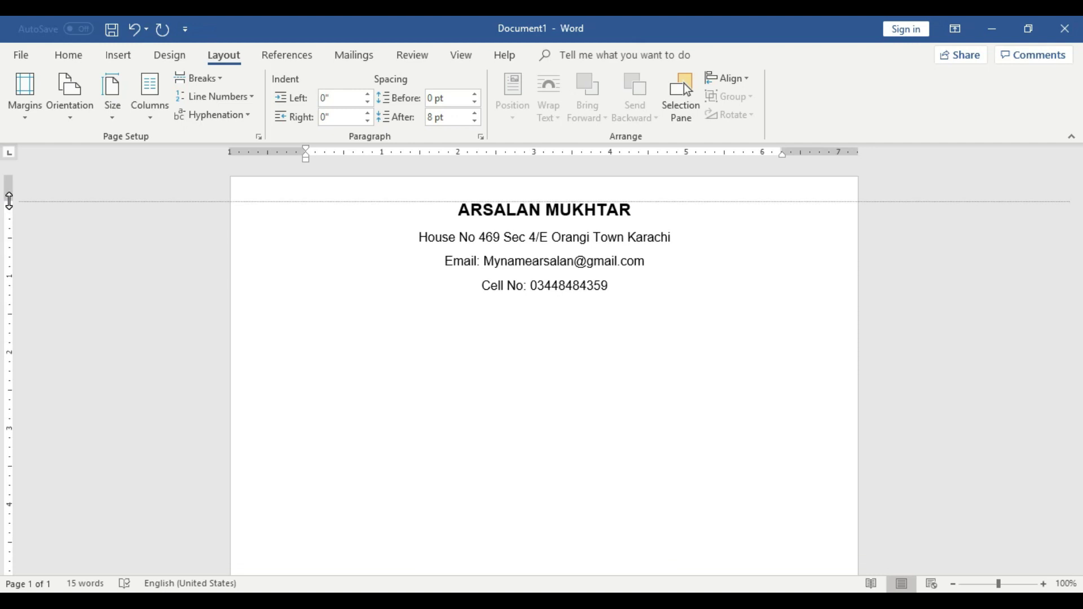
drag(9, 197, 10, 198)
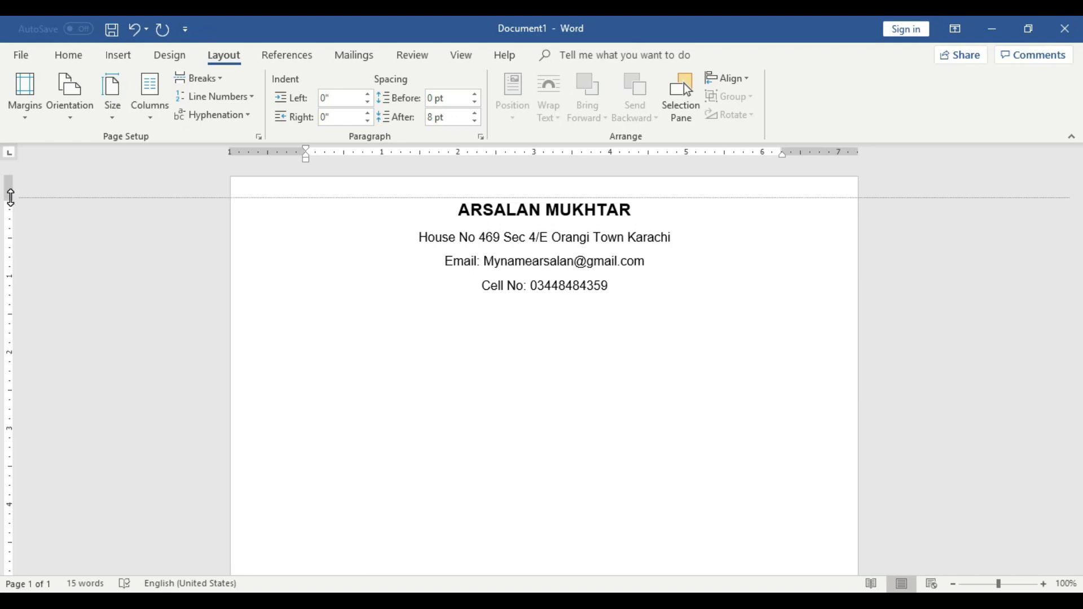
drag(10, 197, 10, 197)
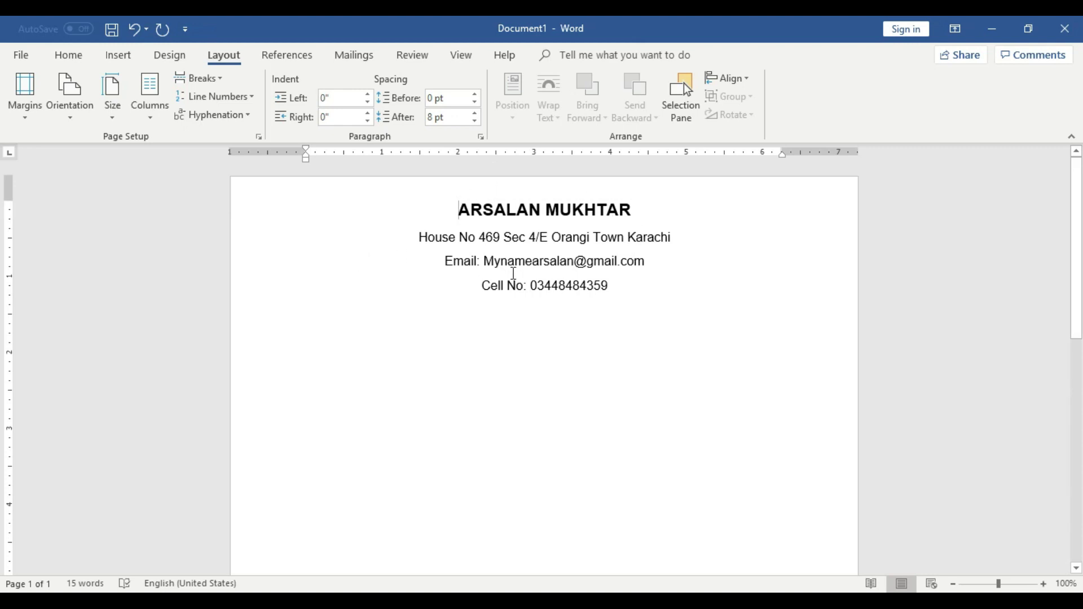
Append ', Pakistan' to the address line, accept the spacing correction, and zoom to 150%.
click(63, 57)
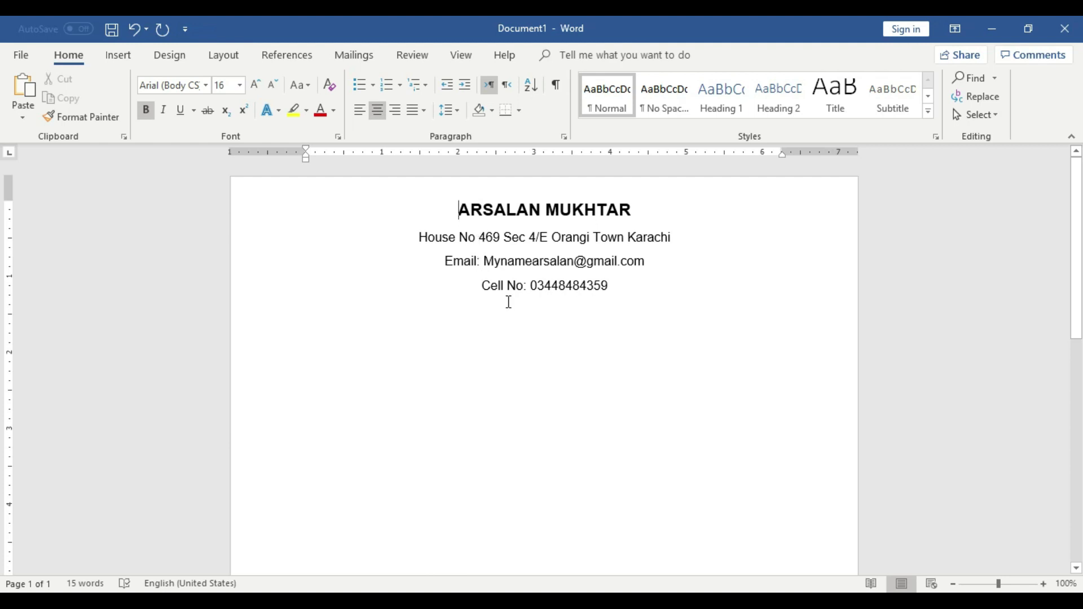
click(671, 233)
text(,Pakistan)
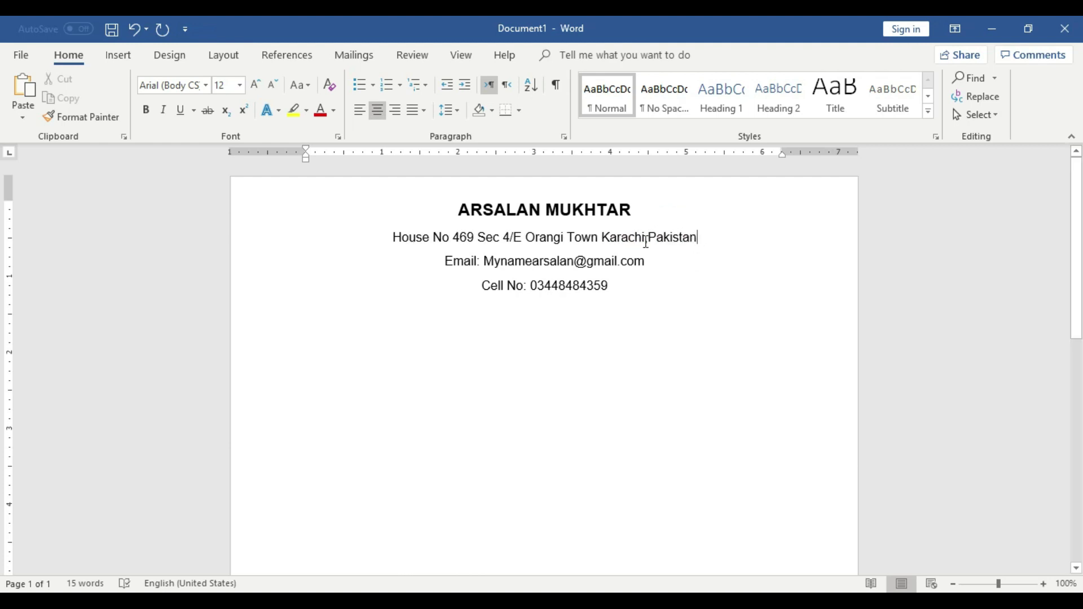
click(598, 204)
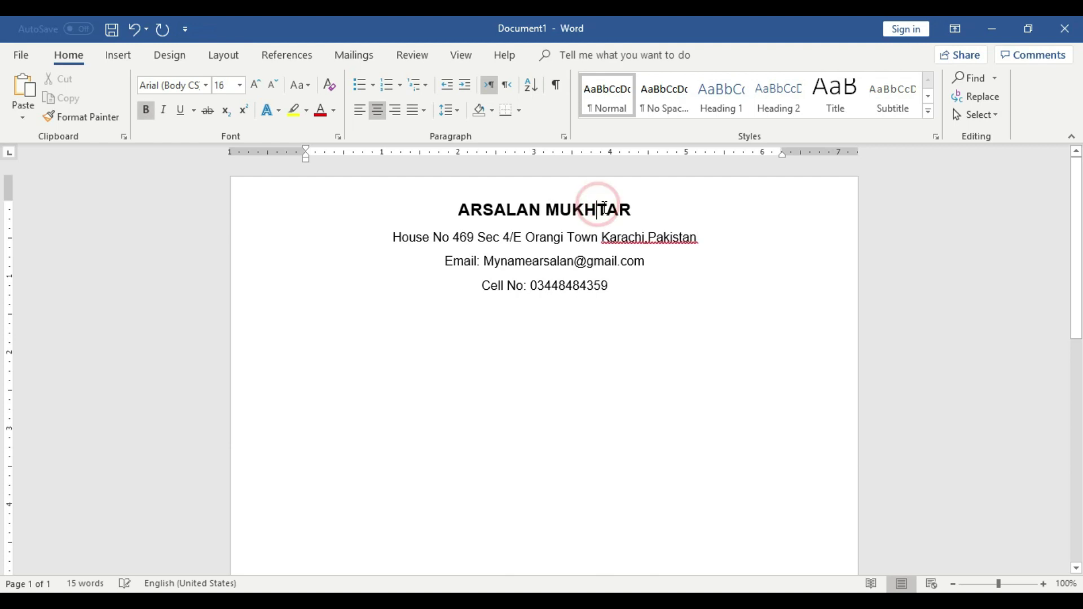
click(710, 237)
right_click(645, 237)
click(689, 255)
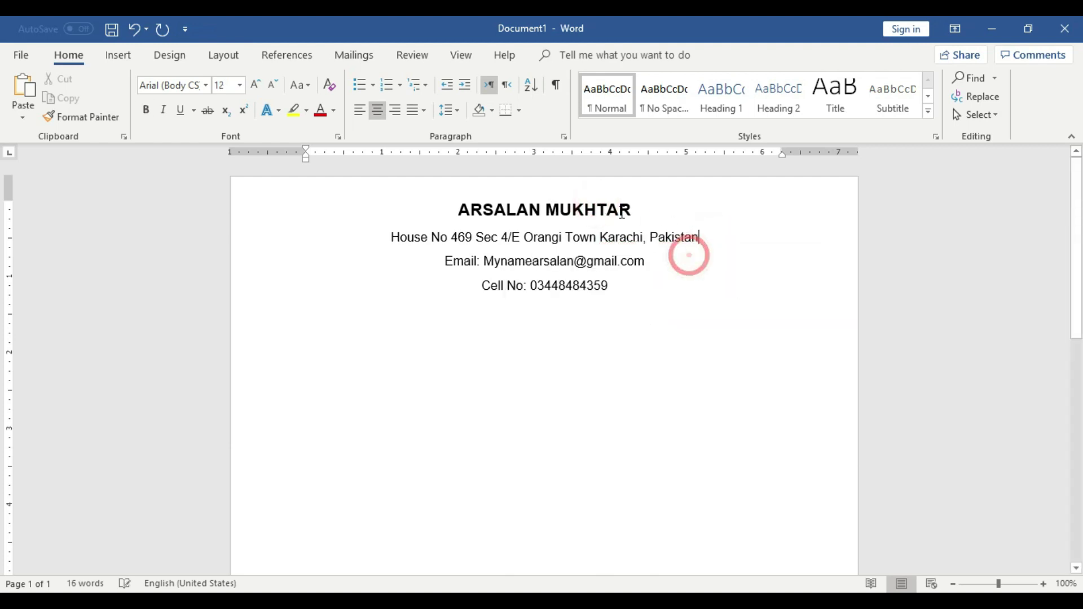
click(1044, 584)
click(1044, 585)
click(1044, 584)
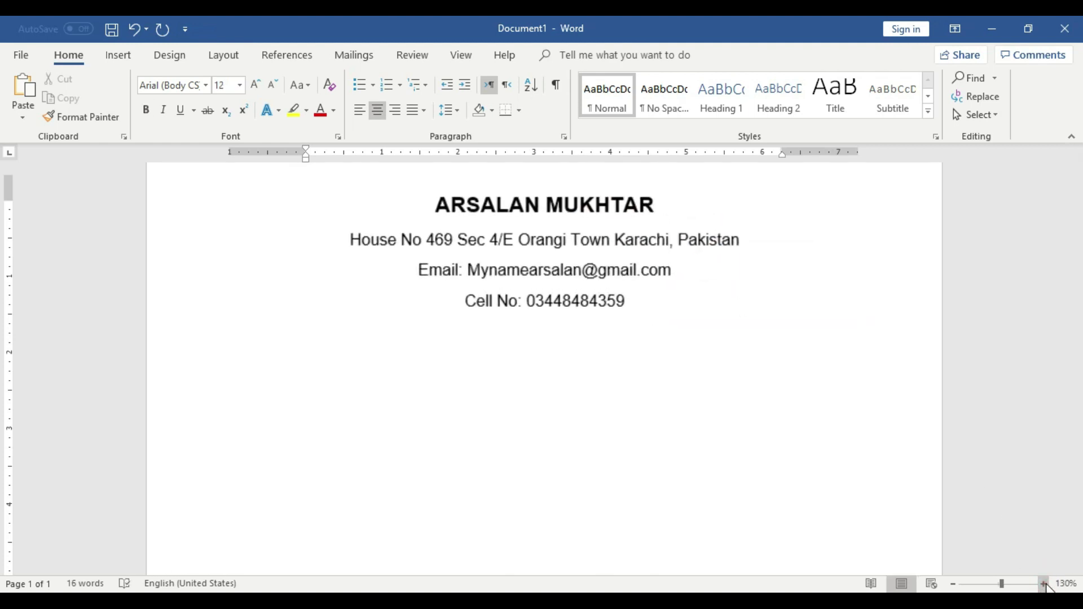
click(1043, 584)
click(1044, 584)
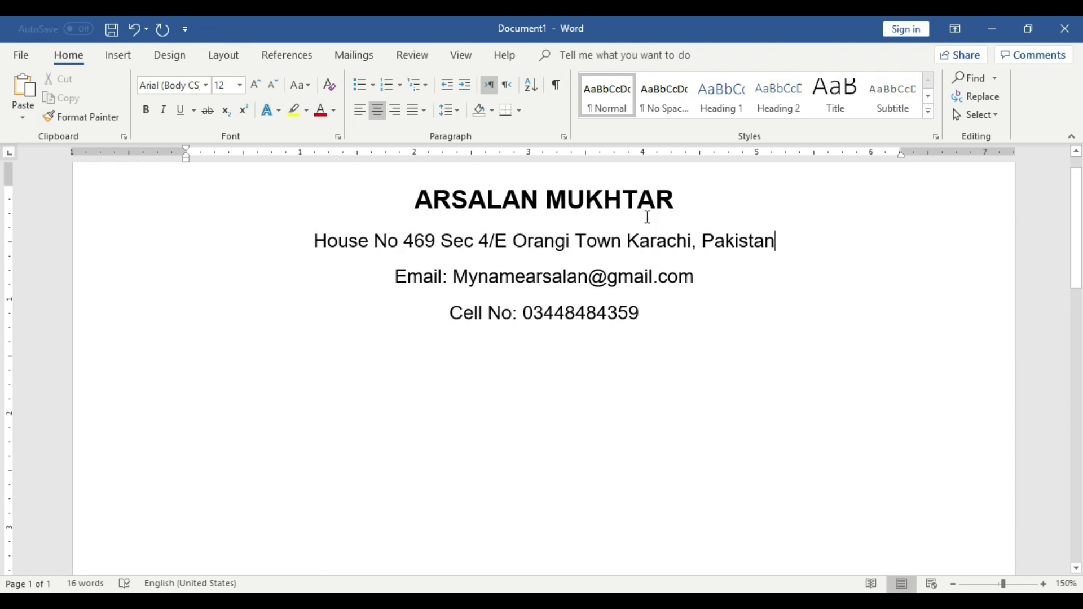
Apply Remove Space After Paragraph to the name, address and email lines.
click(684, 198)
click(71, 52)
click(457, 113)
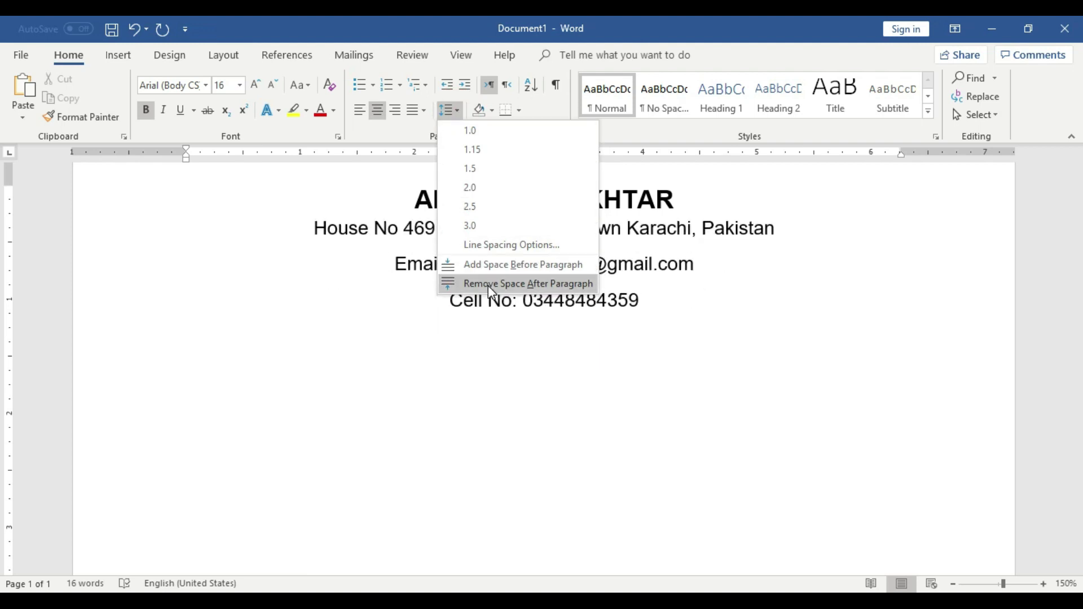
click(534, 284)
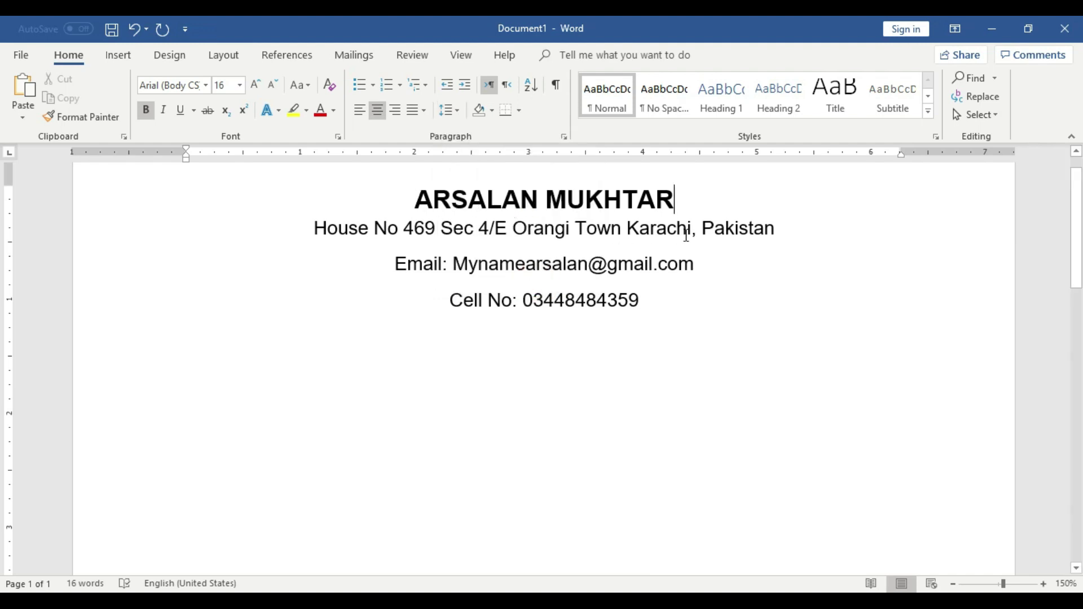
click(798, 229)
click(457, 115)
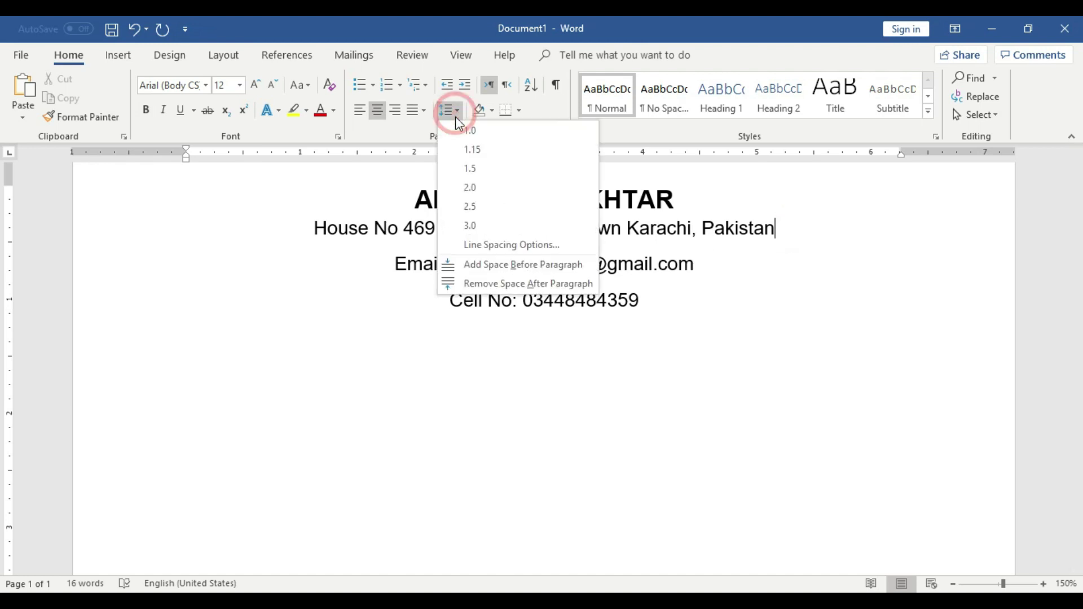
click(513, 285)
click(708, 254)
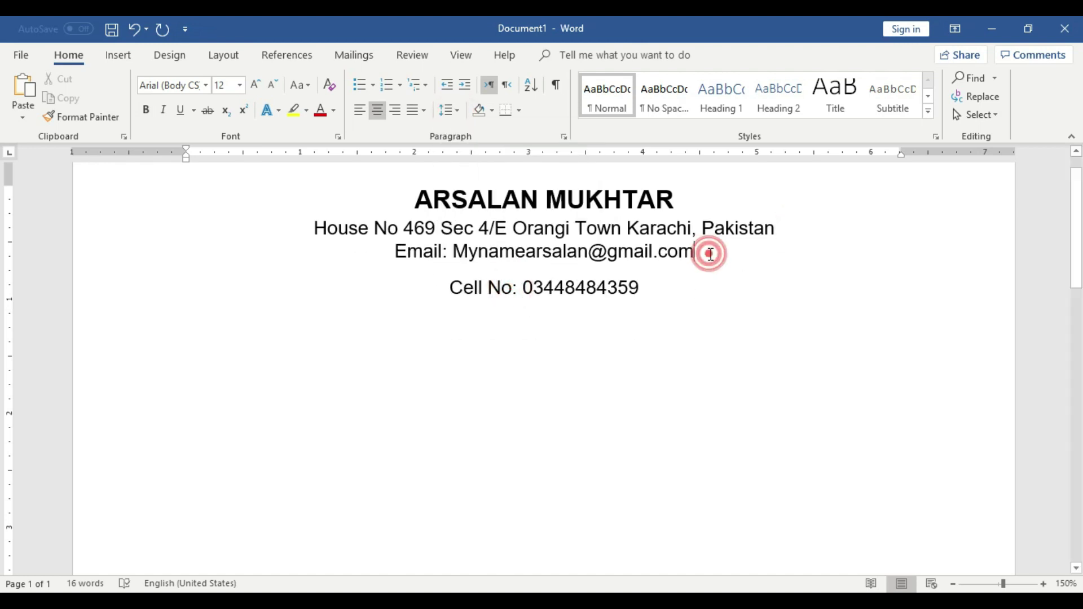
click(449, 110)
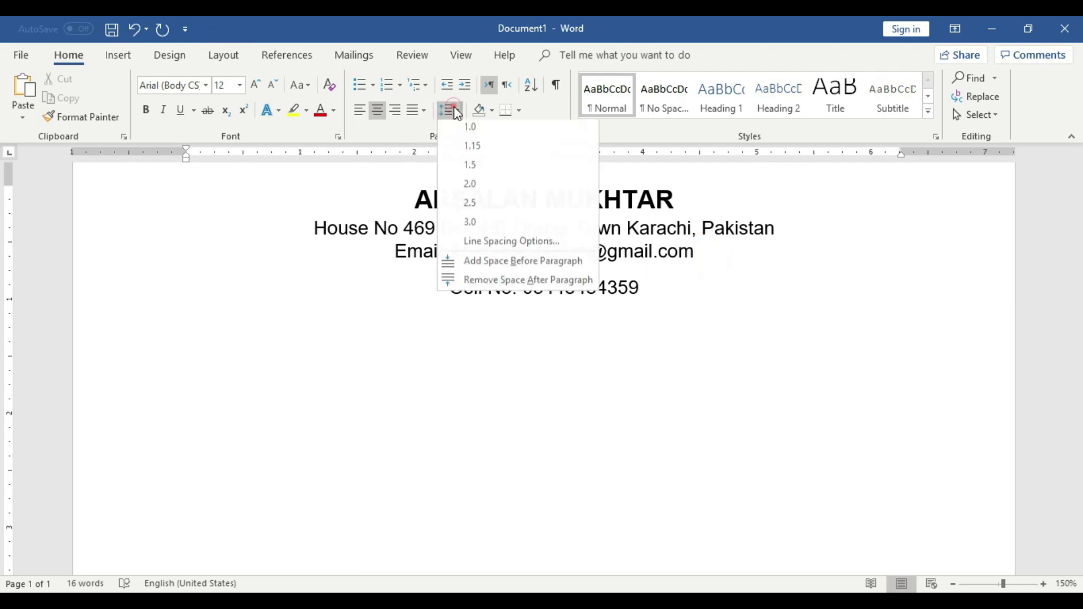
click(510, 284)
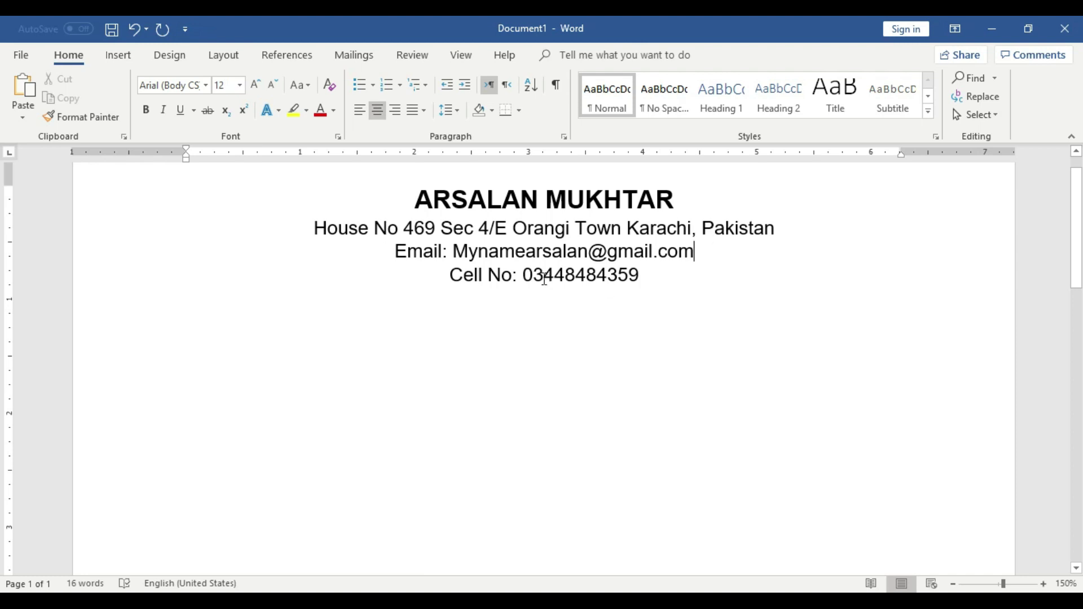
Bold the word 'Email' and the cell phone number, then zoom back out to 110%.
drag(395, 252, 444, 251)
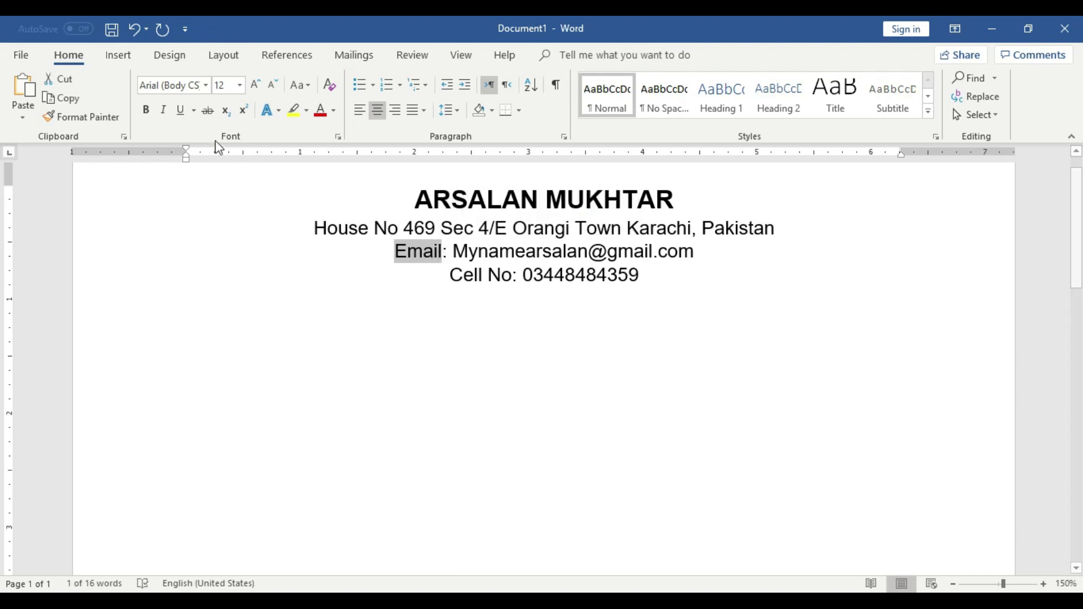
click(145, 110)
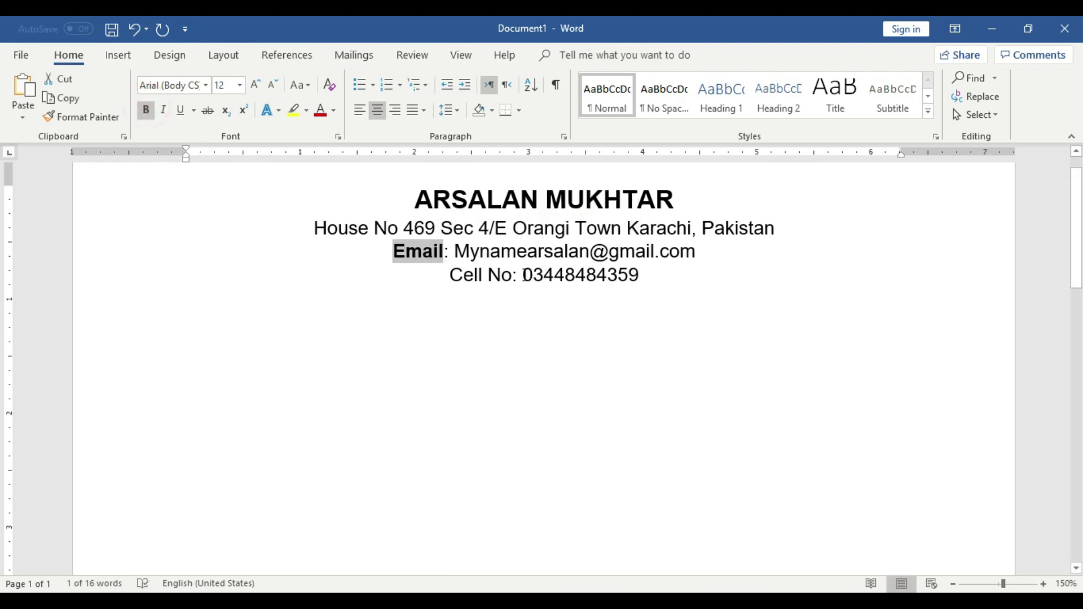
drag(523, 275, 639, 276)
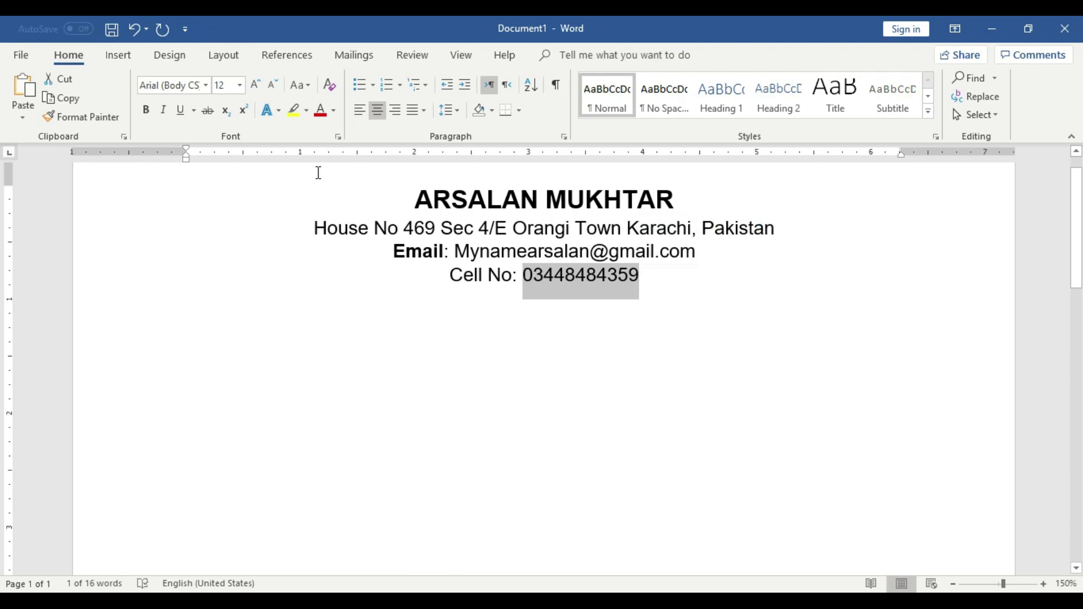
click(146, 112)
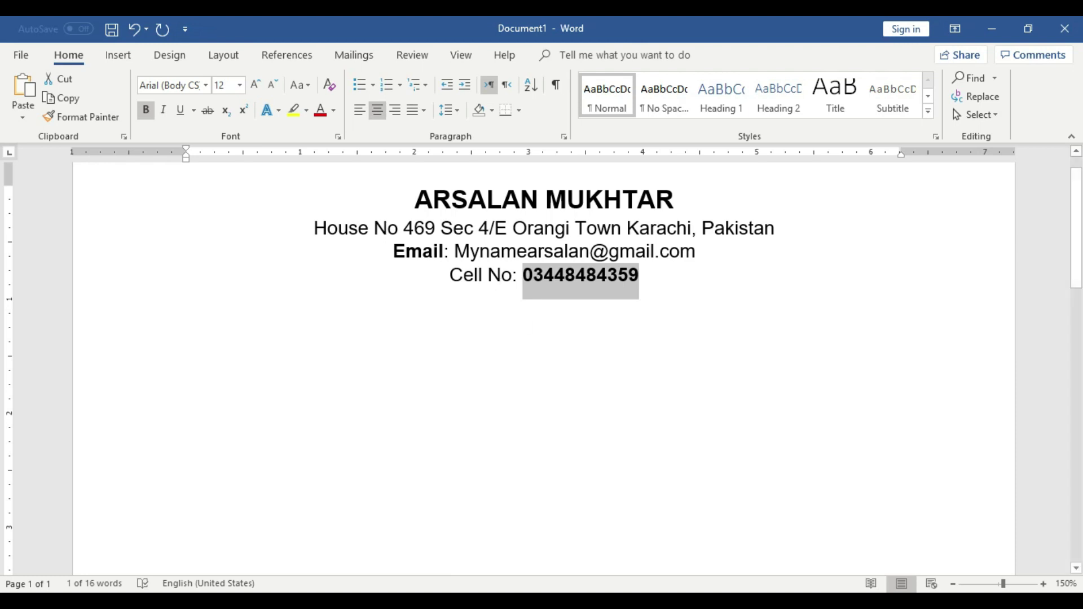
click(953, 584)
click(953, 583)
click(953, 584)
click(953, 584)
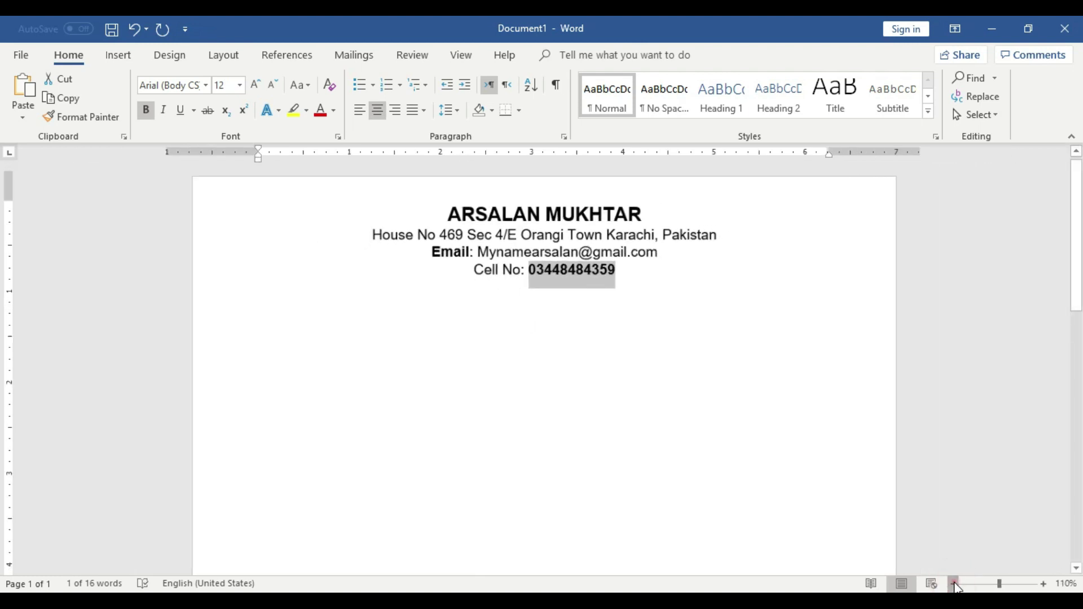
click(667, 342)
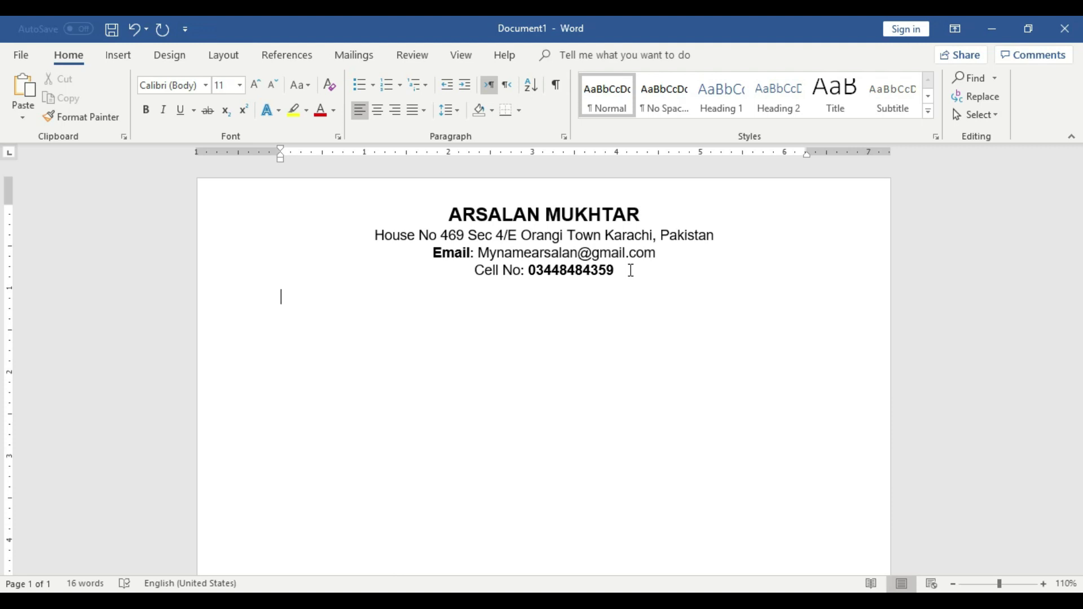
Type the OBJECTIVE label, a tab, and the career-growth and professional-development objective sentence.
text(OBJECTIVE)
key(Tab)
text(to)
key(BackSpace)
key(BackSpace)
text(To)
text( pu)
text(rsue a career )
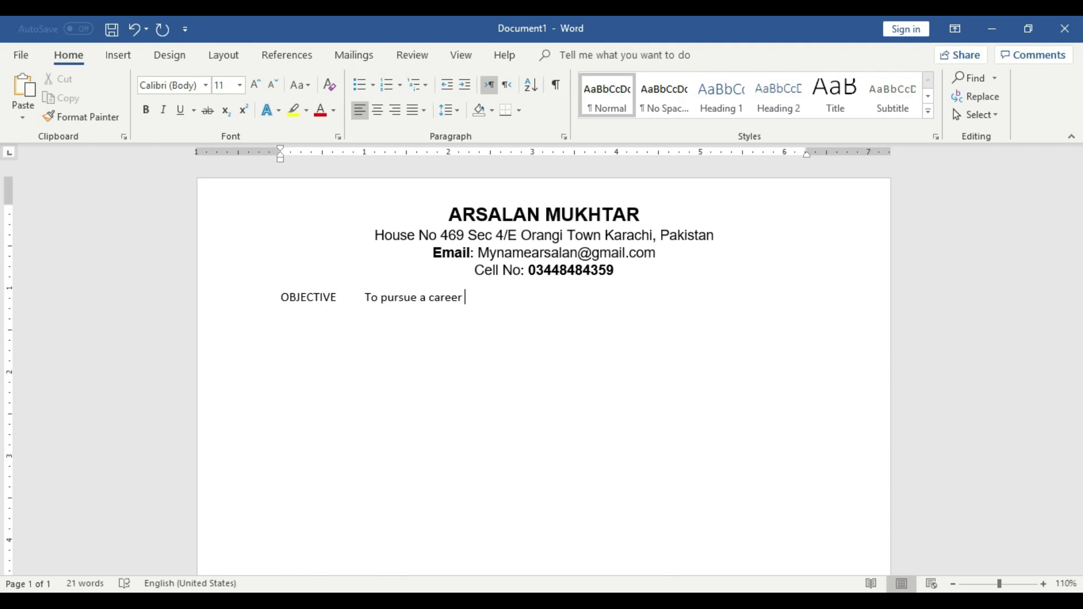
text(in a progressive )
text(organization that provides)
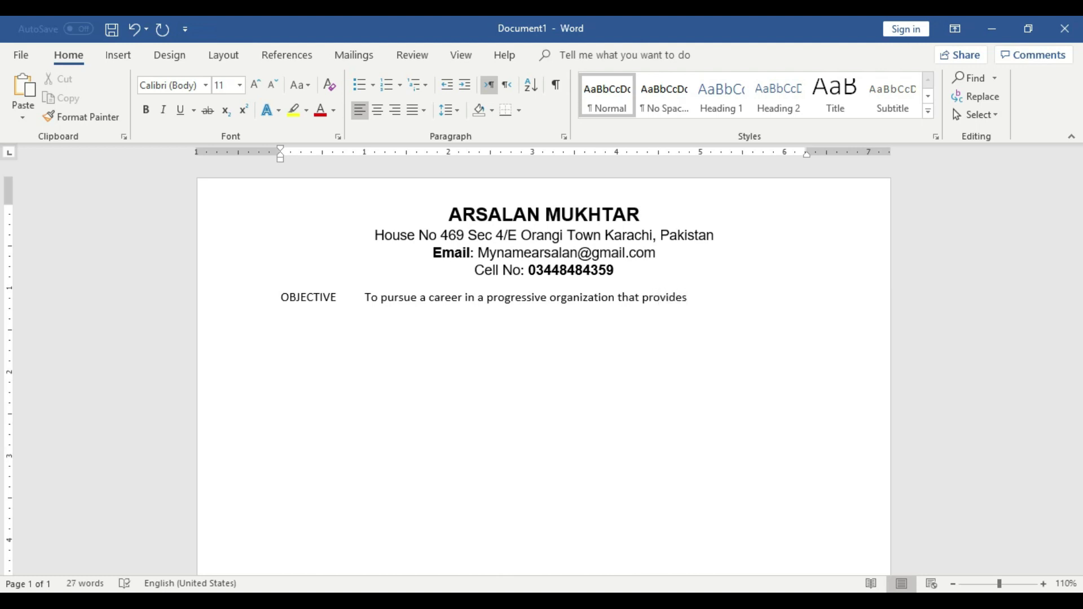
text( for )
text(ca)
text(reer growth, )
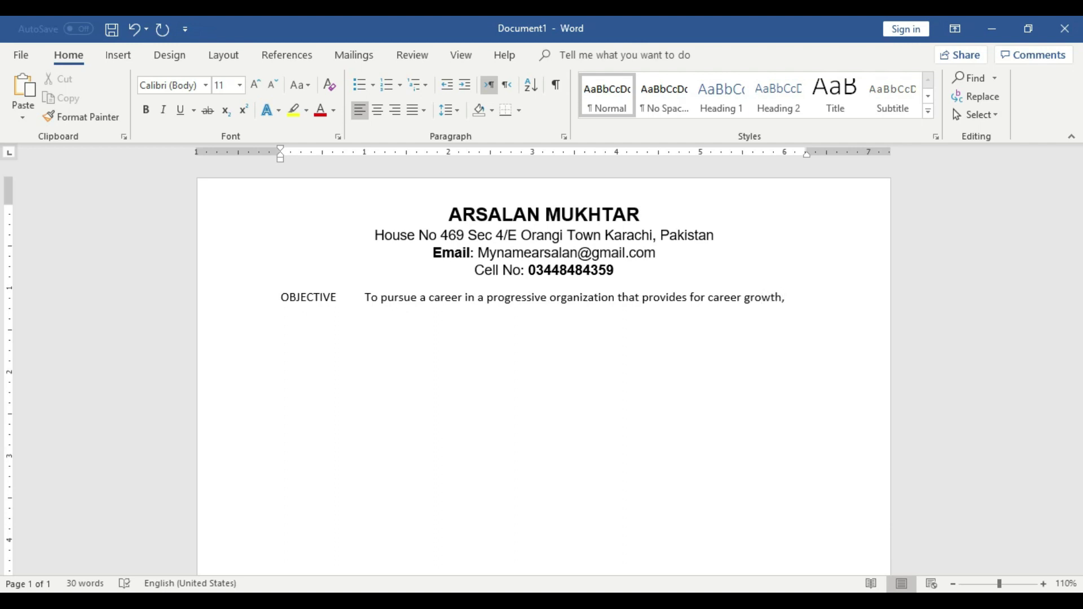
text(profi)
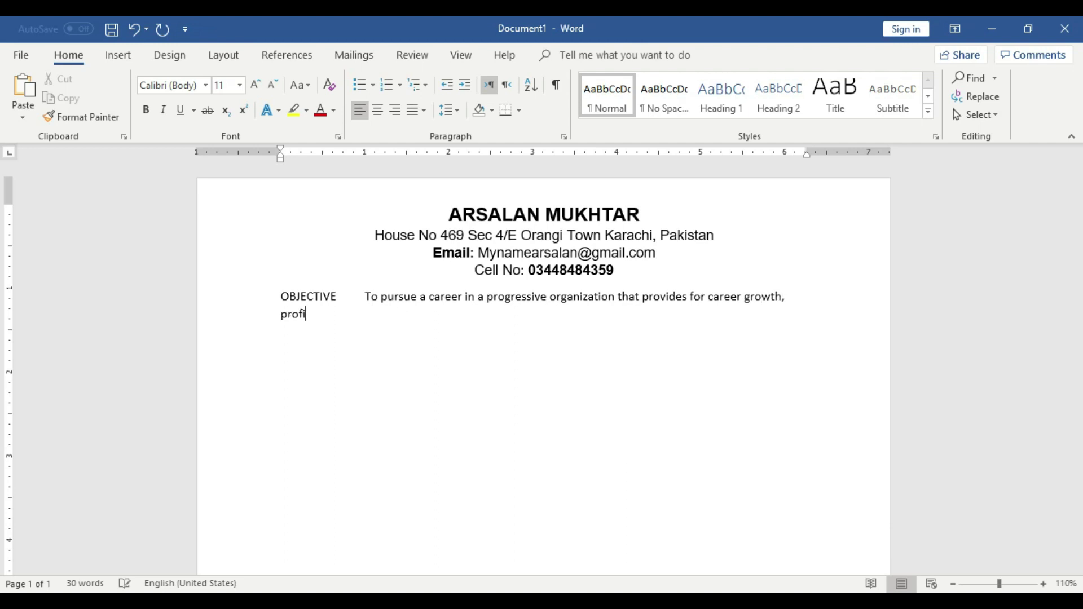
text(essional)
text(,s devel)
text(ment and also )
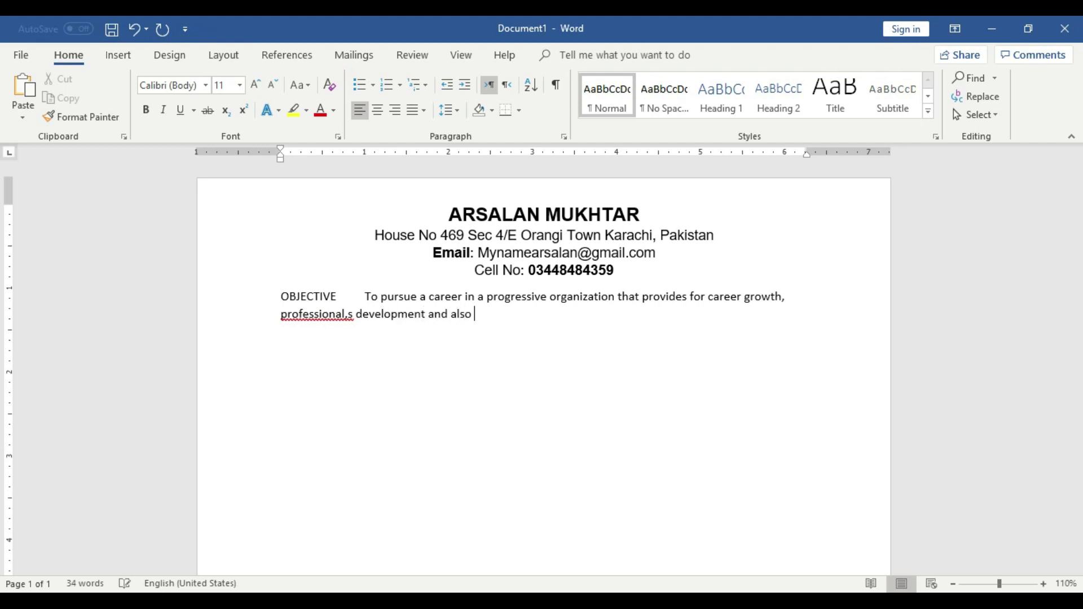
text(in order to groom te )
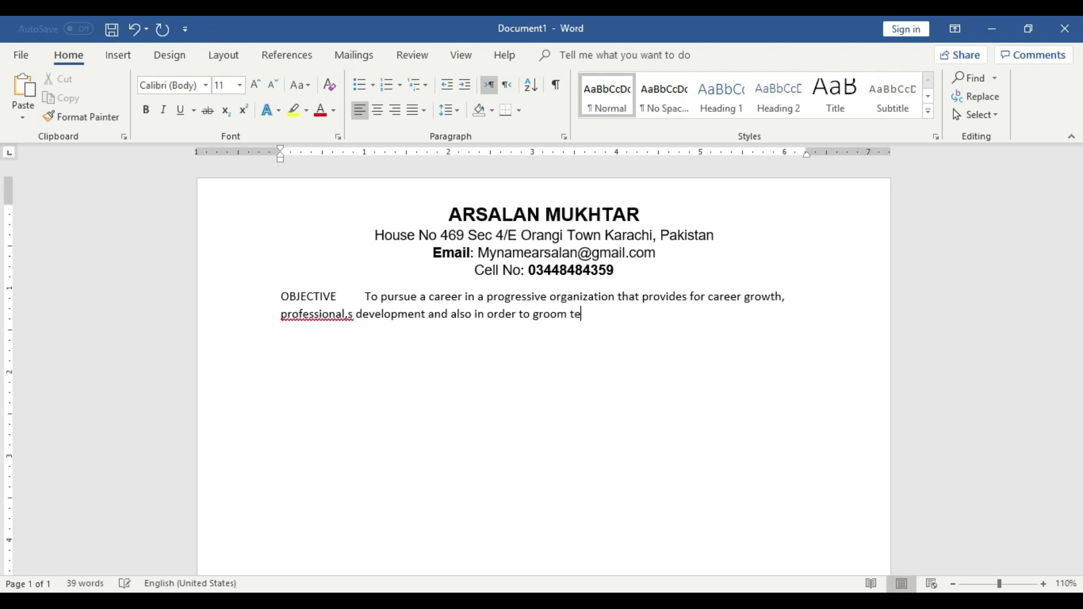
text(overall persoonaltiy)
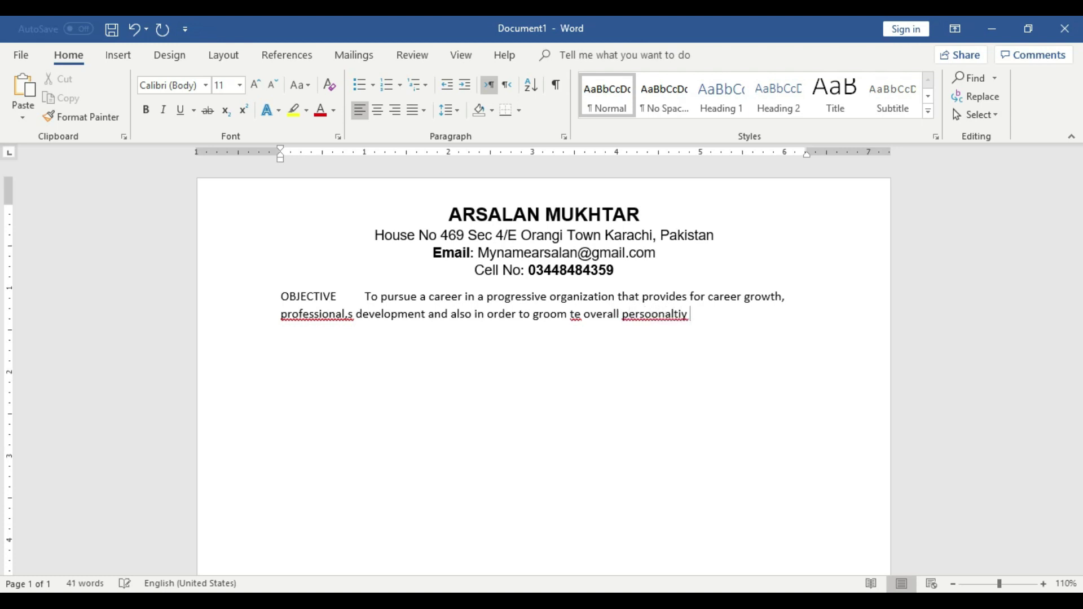
click(579, 315)
Change 'te' to 'to' and accept the spelling fixes 'personality' and 'professionals'.
key(BackSpace)
text(o)
right_click(677, 317)
click(733, 336)
right_click(310, 315)
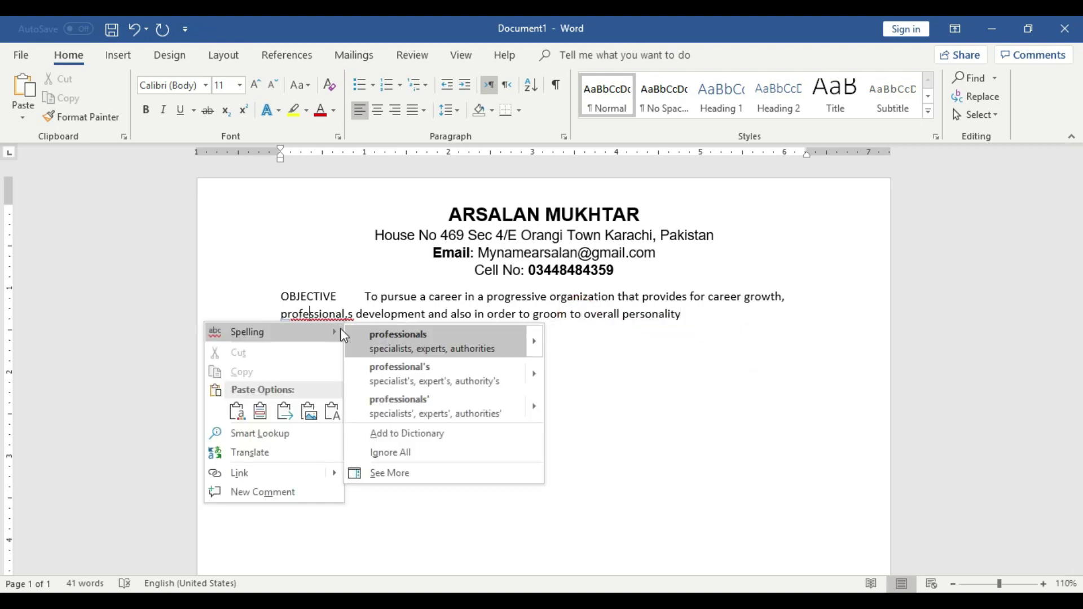
click(397, 335)
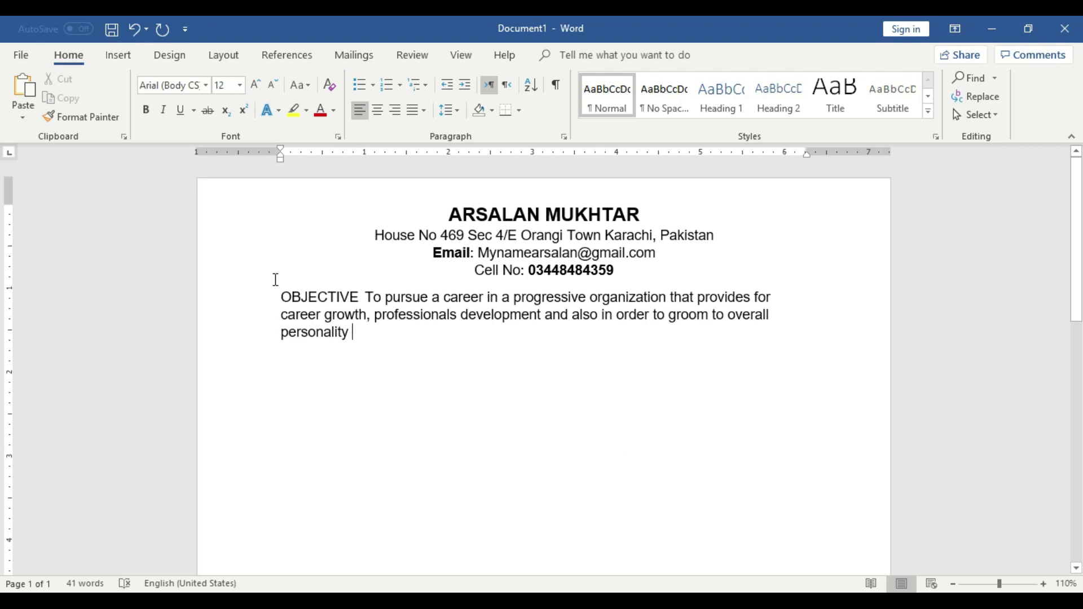
Bold the OBJECTIVE label and insert a tab gap right after it.
click(320, 297)
drag(358, 297, 284, 299)
drag(361, 297, 286, 297)
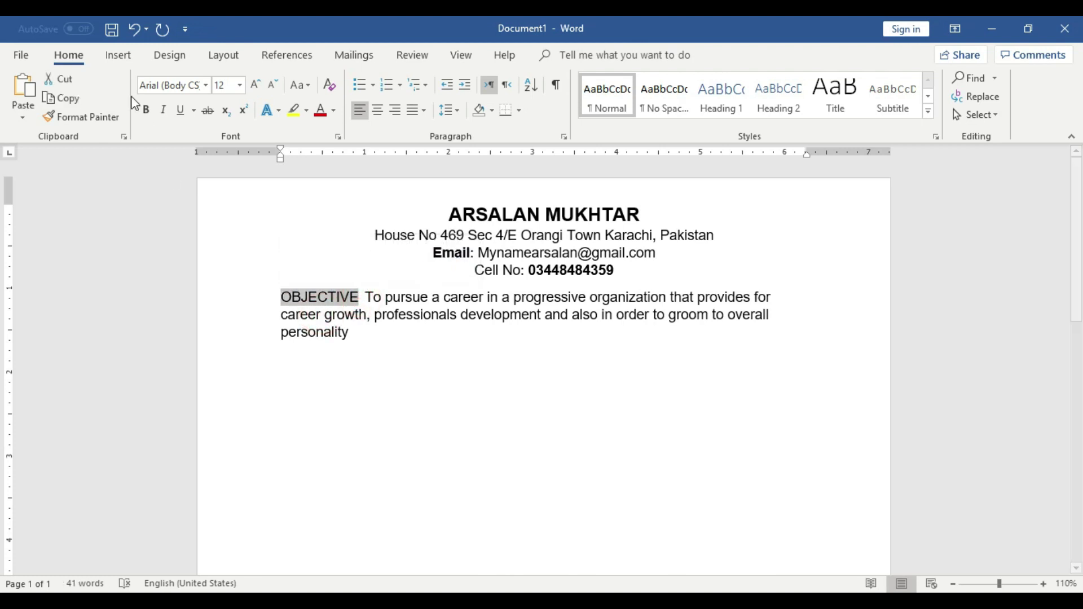
click(146, 109)
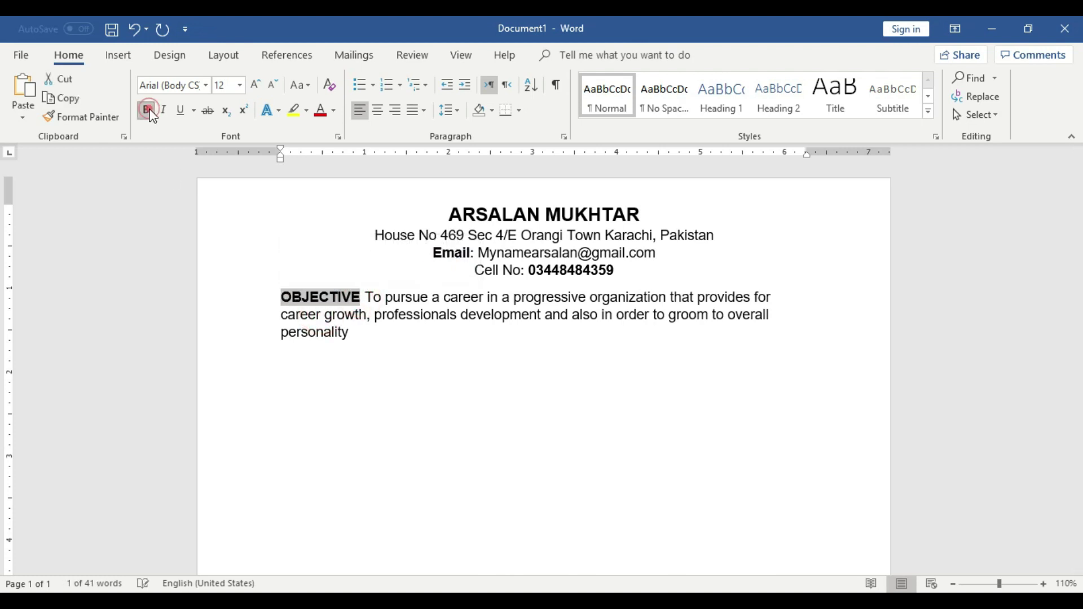
click(360, 297)
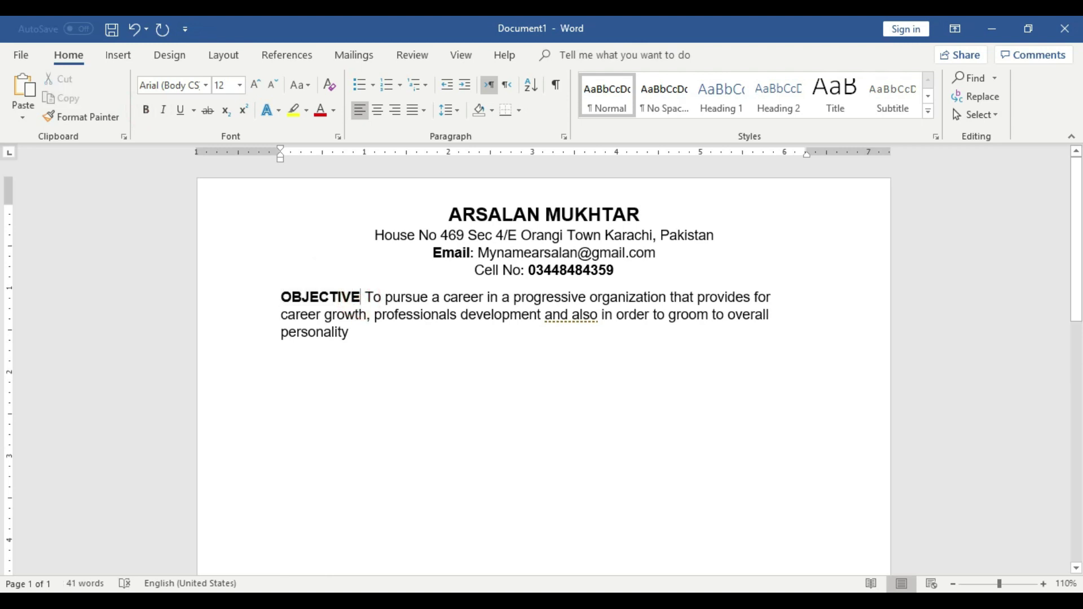
key(Tab)
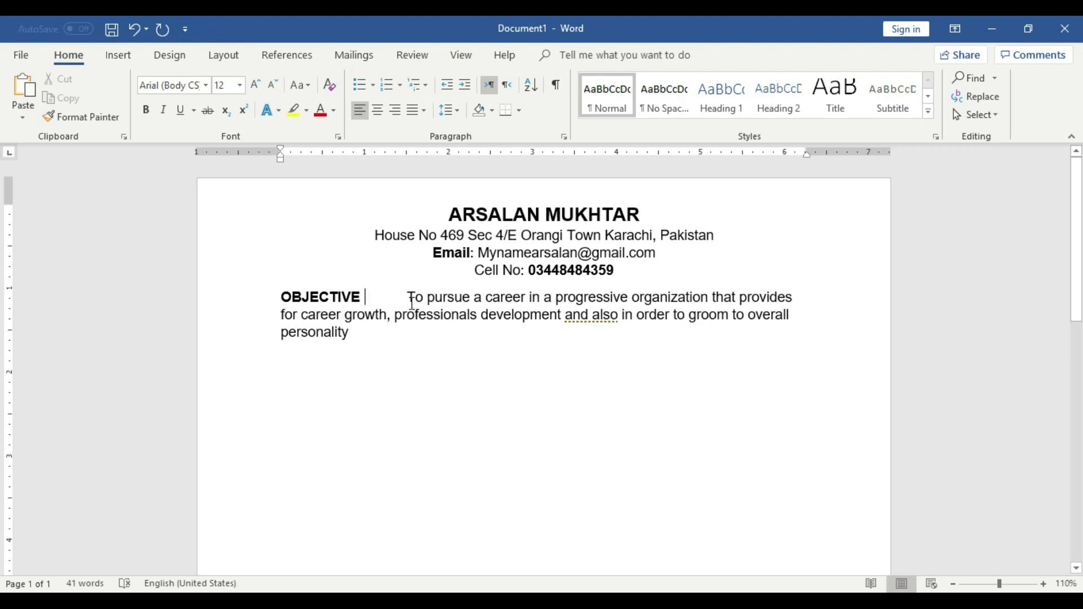
click(374, 300)
Apply a two-level hanging indent (Ctrl+T twice) and delete the extra space before 'To'.
click(280, 314)
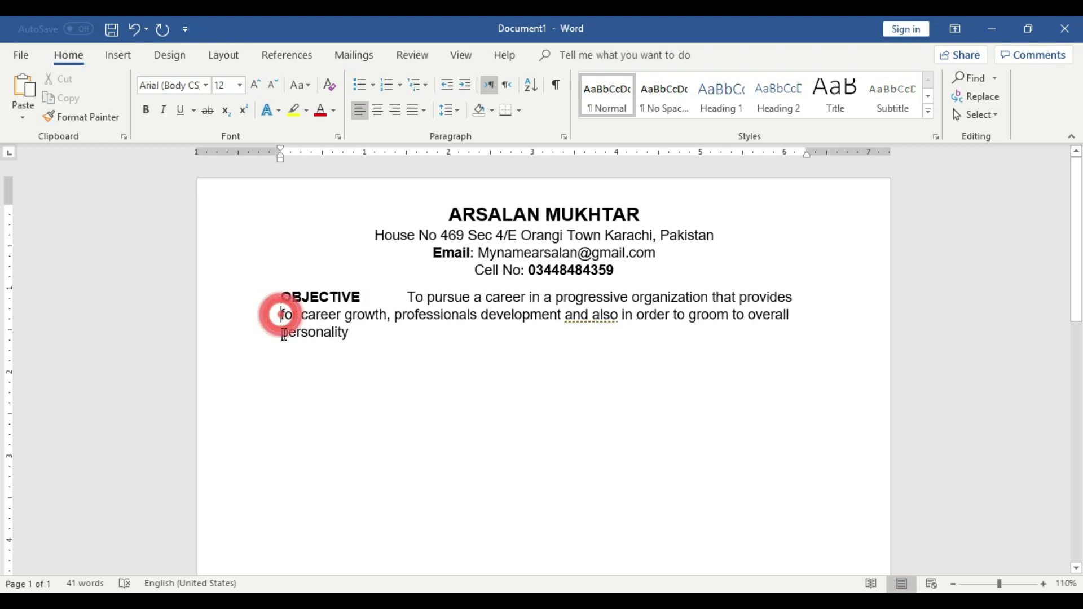
key(ctrl+t)
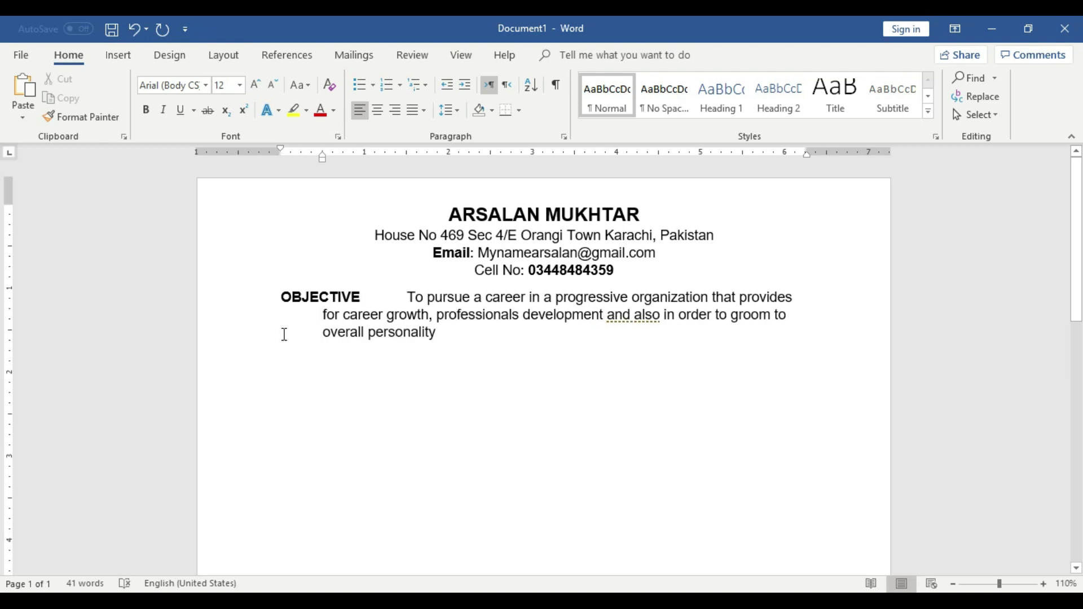
key(ctrl+t)
key(ctrl+t)
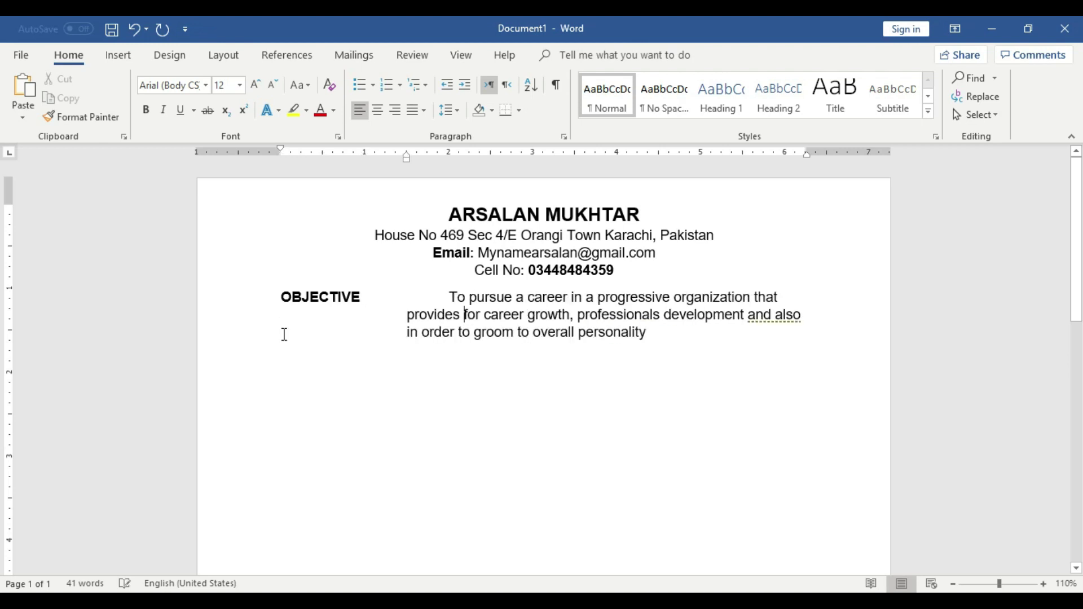
click(449, 297)
key(BackSpace)
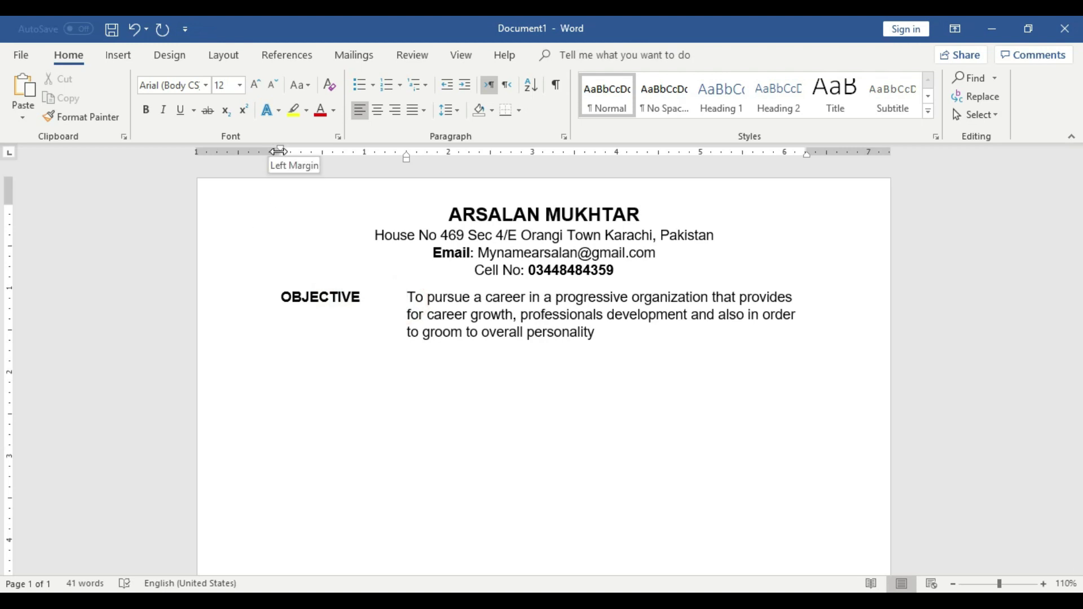
Drag the ruler's left margin marker leftward and the right margin marker rightward to widen the text area.
drag(278, 152, 231, 154)
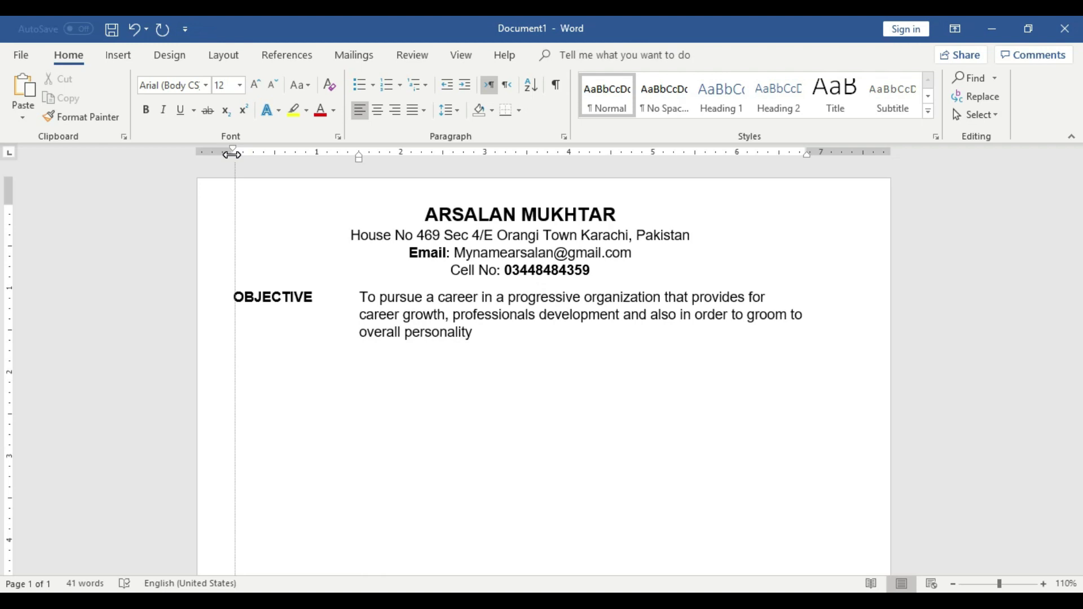
drag(231, 154, 228, 156)
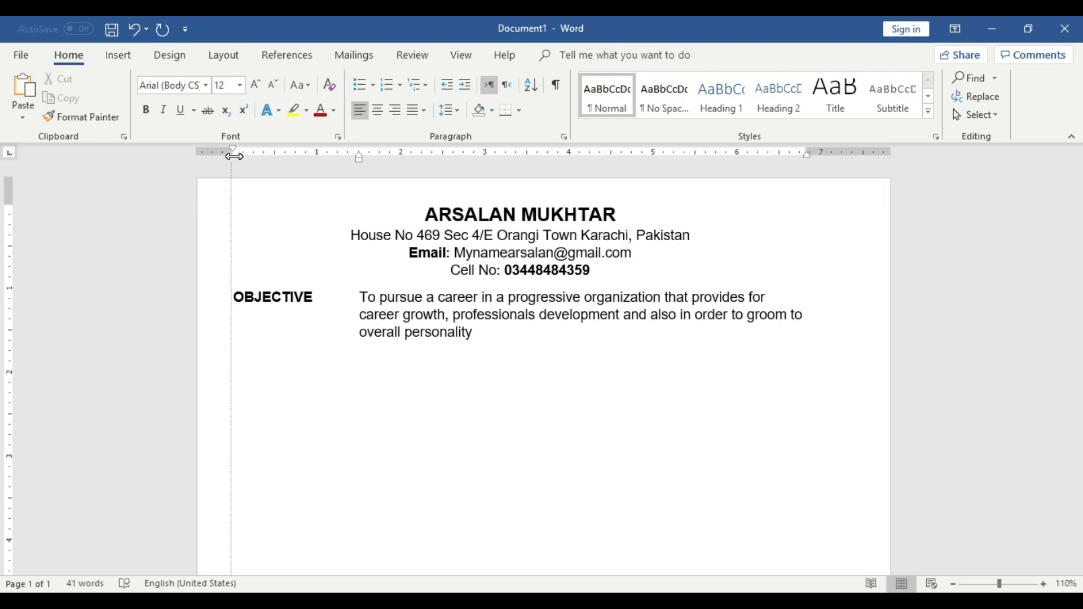
drag(228, 156, 237, 155)
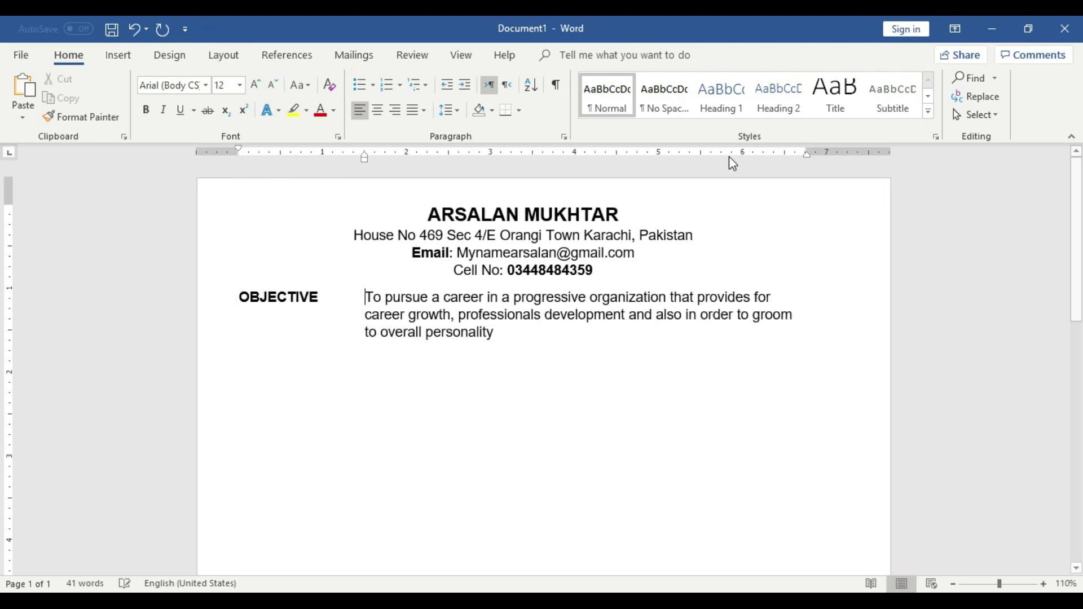
drag(807, 153, 832, 152)
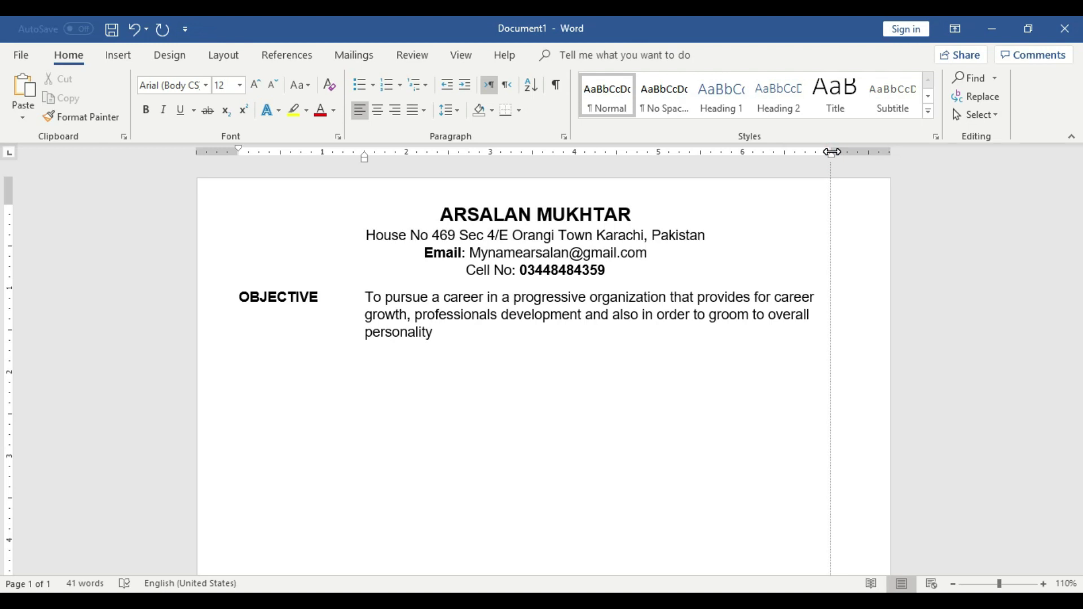
drag(831, 152, 831, 152)
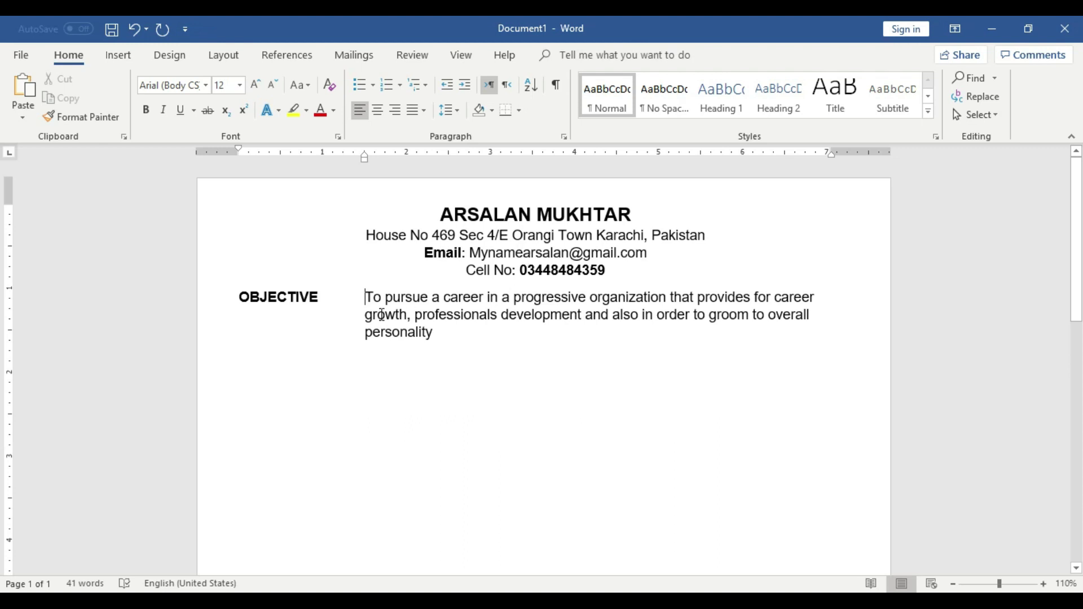
Ignore Once the Clarity and Conciseness flag on 'and also', then add a period after 'personality'.
click(422, 329)
click(295, 288)
drag(438, 335, 367, 295)
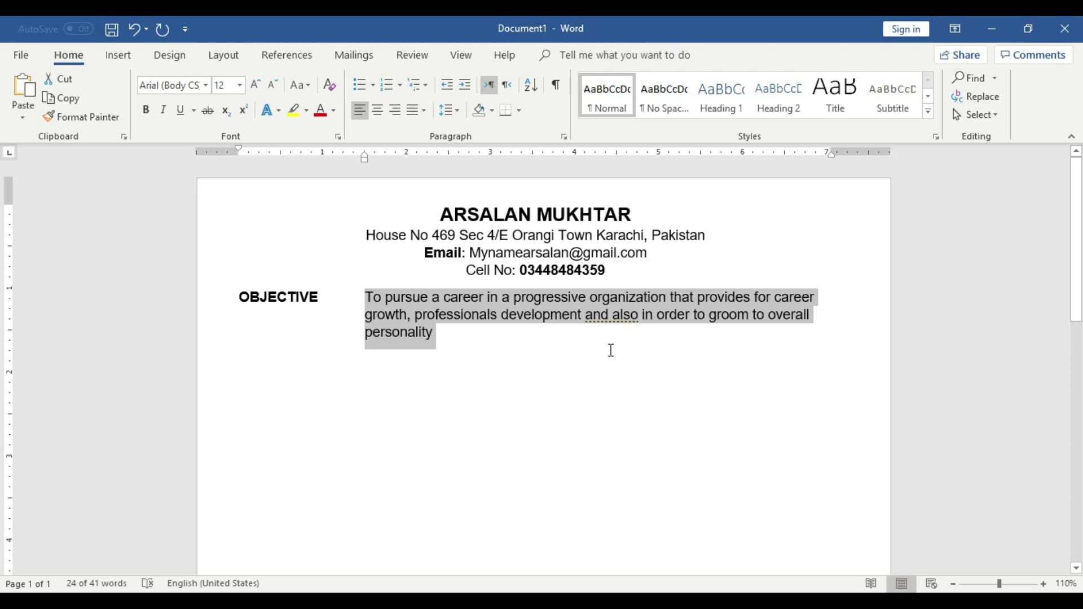
drag(611, 325, 611, 325)
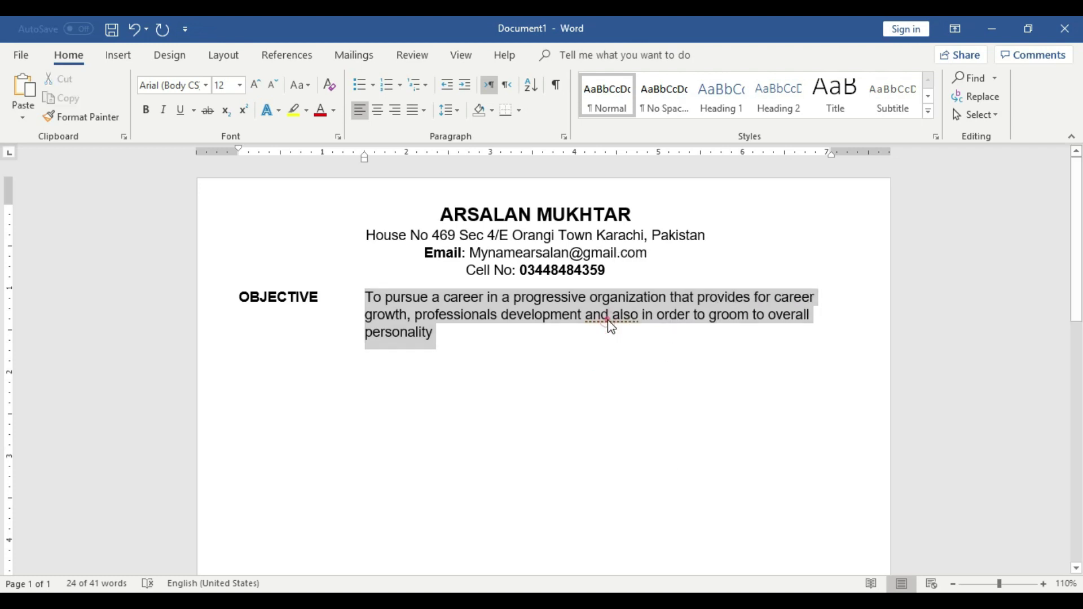
right_click(619, 315)
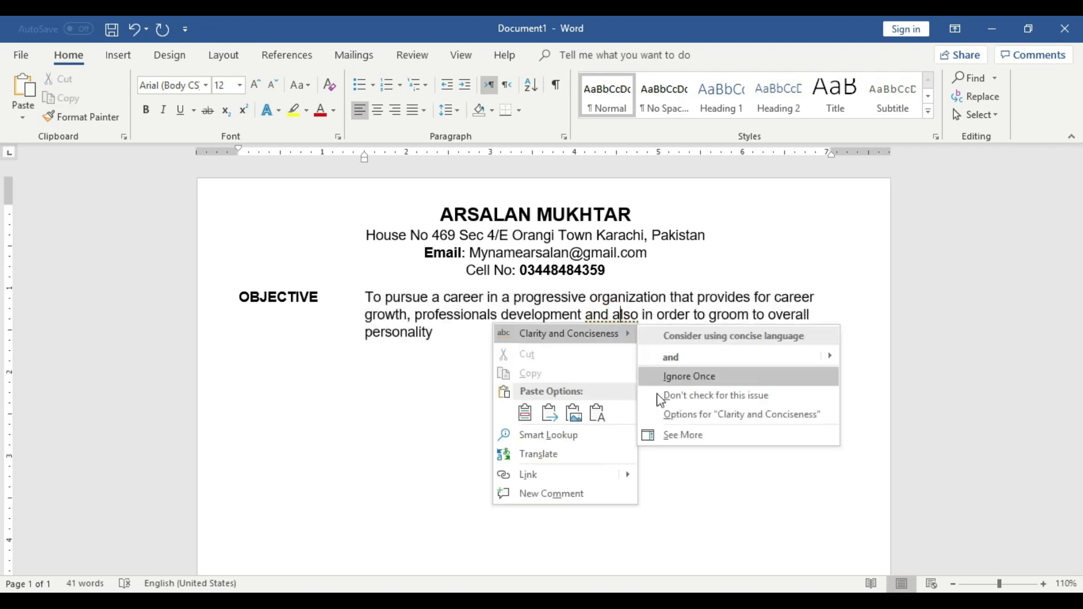
click(690, 381)
click(452, 332)
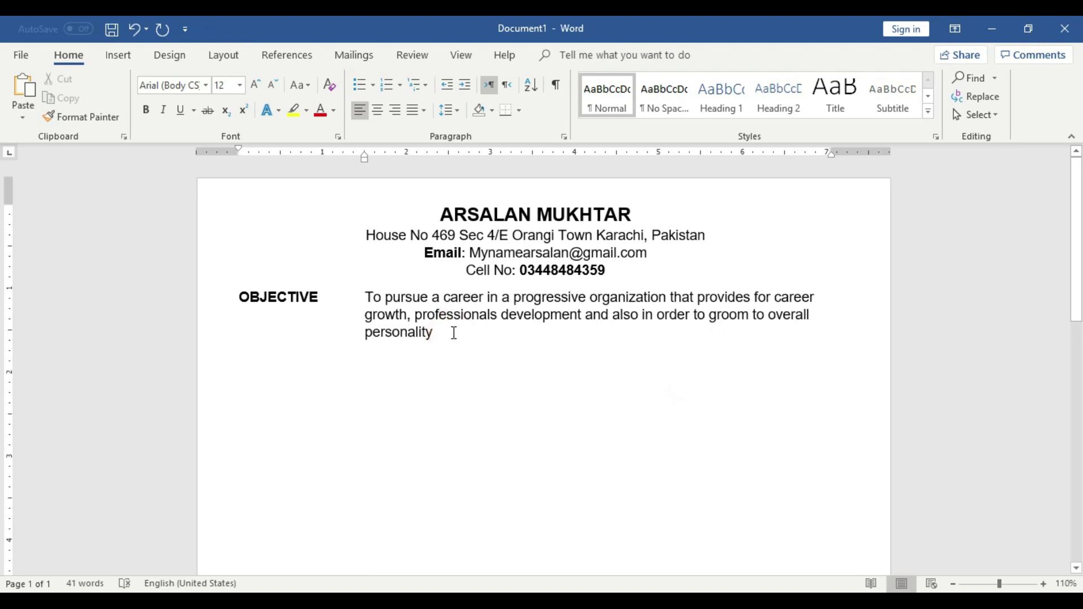
text(.)
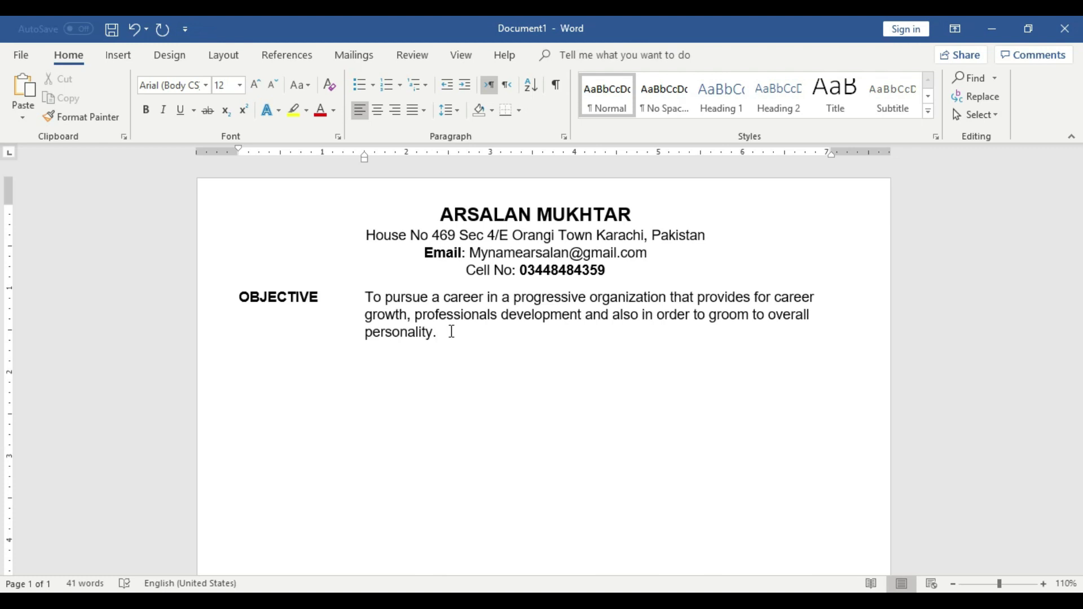
Copy the whole OBJECTIVE paragraph and paste it on a new line beneath.
drag(445, 335, 242, 295)
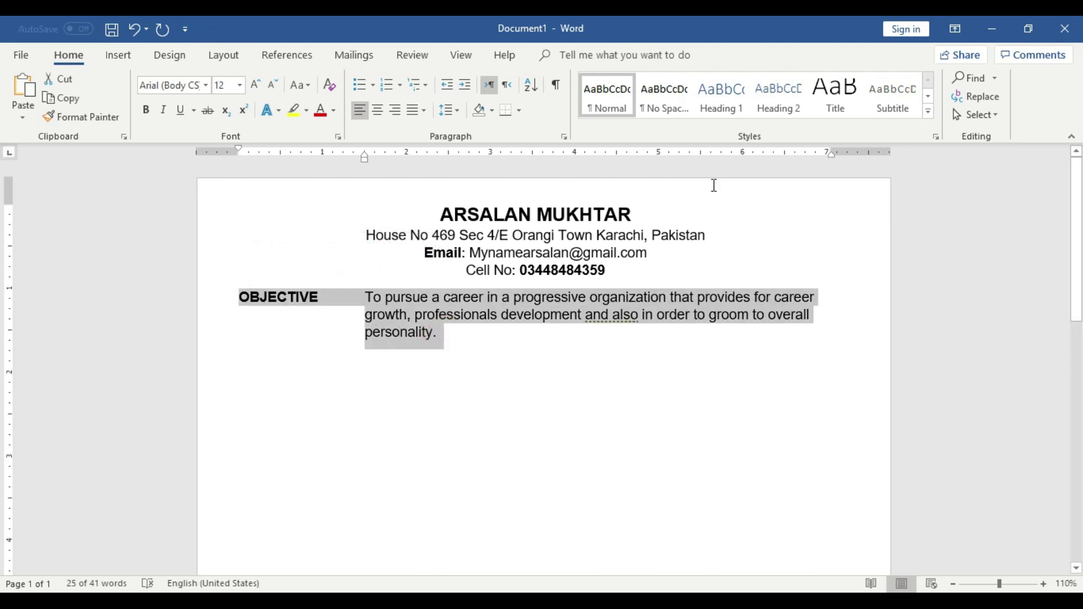
right_click(433, 317)
click(462, 345)
click(438, 337)
key(Return)
key(ctrl+b)
key(ctrl+v)
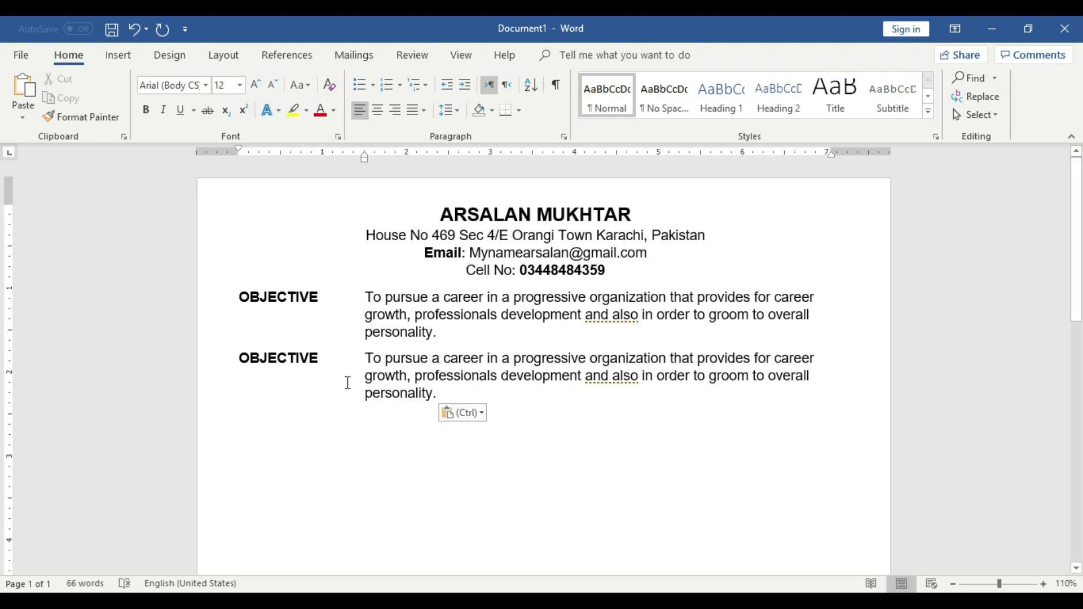
Replace the copy's OBJECTIVE label with a PROFESSIONAL EXPERIENCE heading.
click(320, 357)
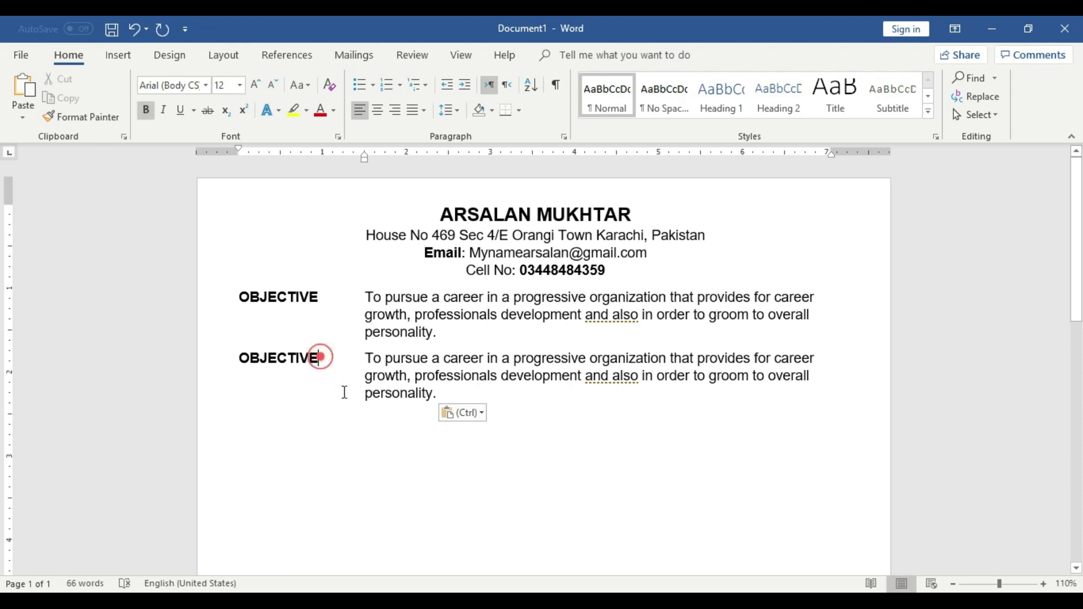
key(BackSpace)
key(BackSpace)
key(BackSpace)
key(BackSpace)
key(BackSpace)
key(BackSpace)
key(BackSpace)
key(BackSpace)
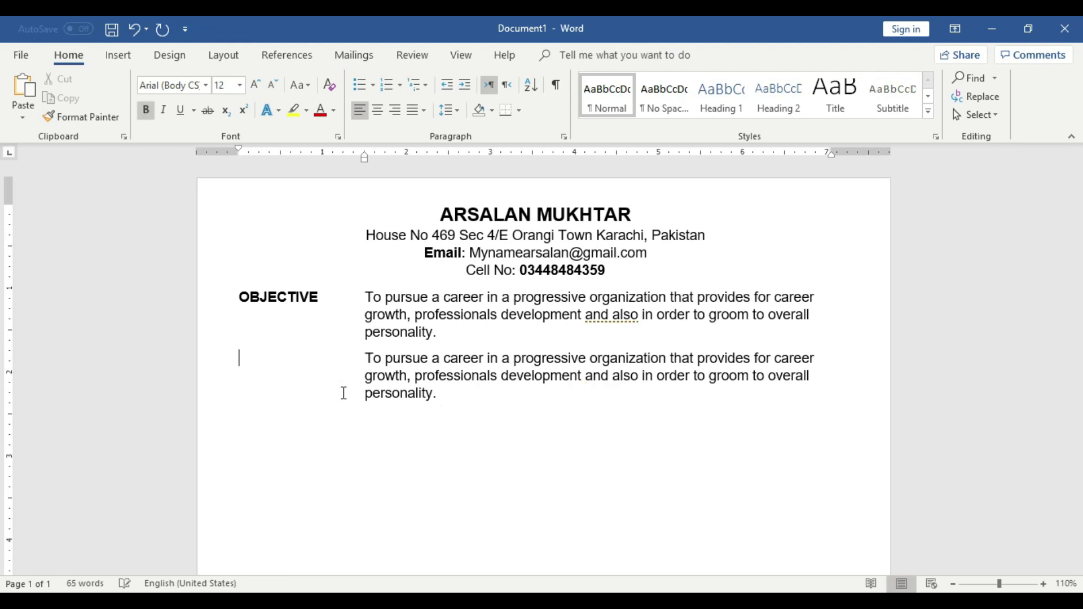
text(Pr)
key(BackSpace)
text(RO)
text(FESSIONAL)
key(Return)
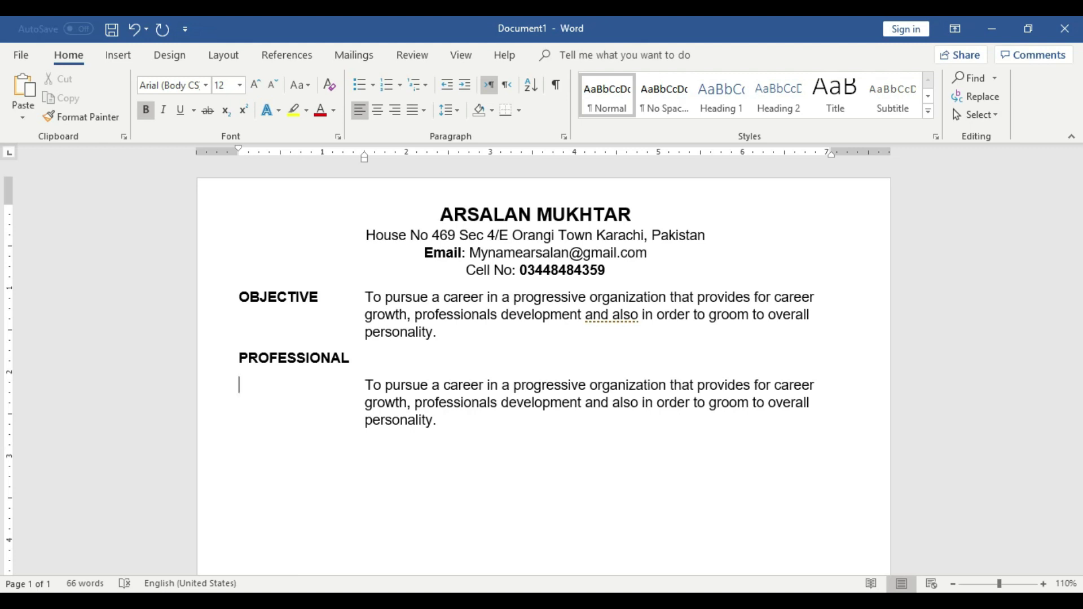
text(Expe)
key(BackSpace)
key(BackSpace)
key(BackSpace)
text(XPERIENCE)
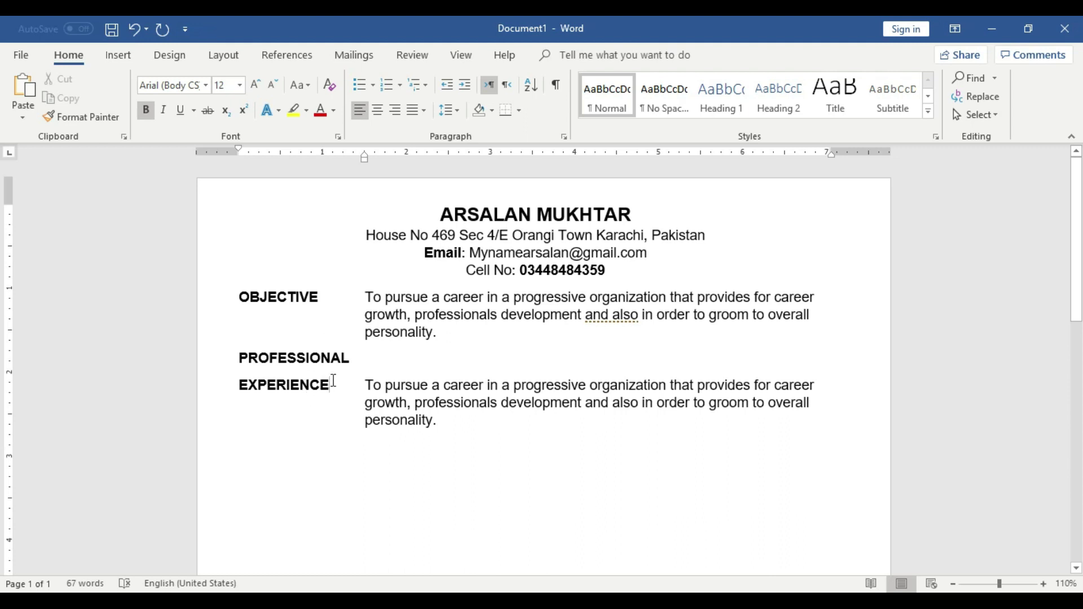
Remove the space after the PROFESSIONAL line so the heading's two lines stack tightly.
click(354, 357)
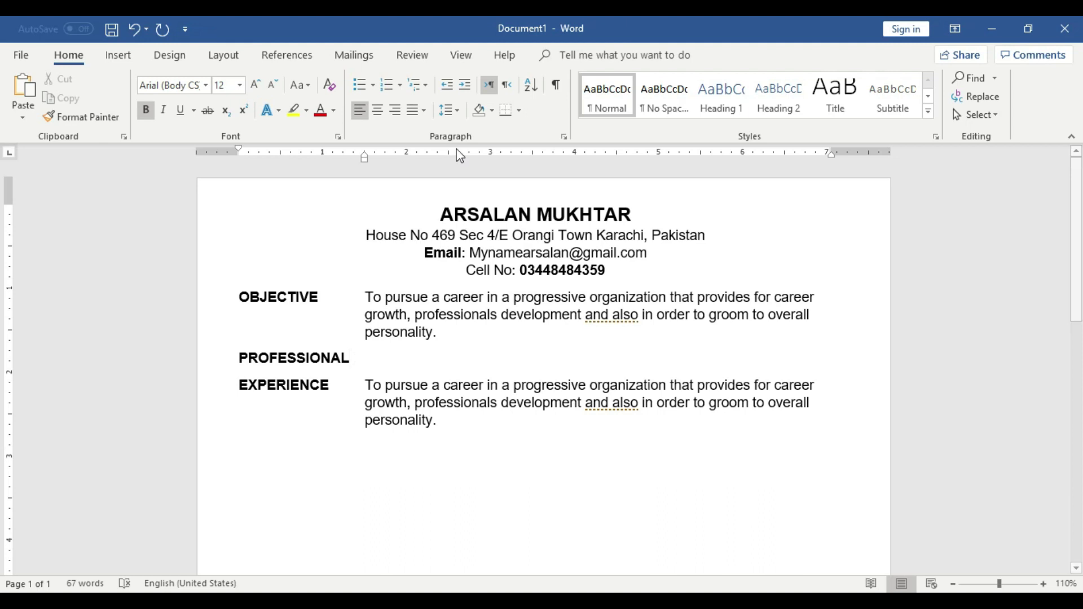
click(450, 110)
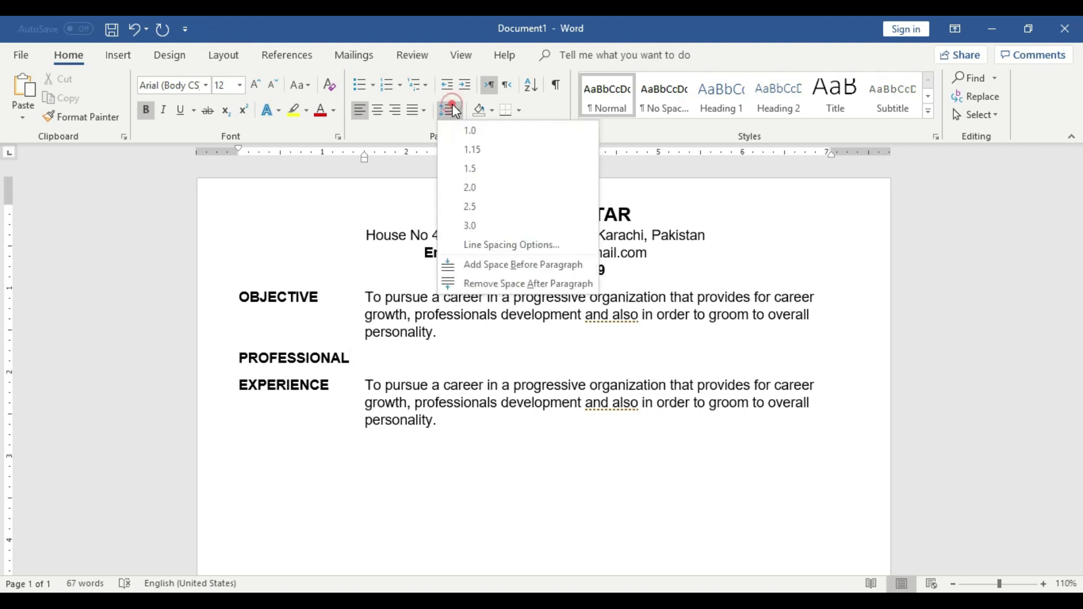
click(471, 283)
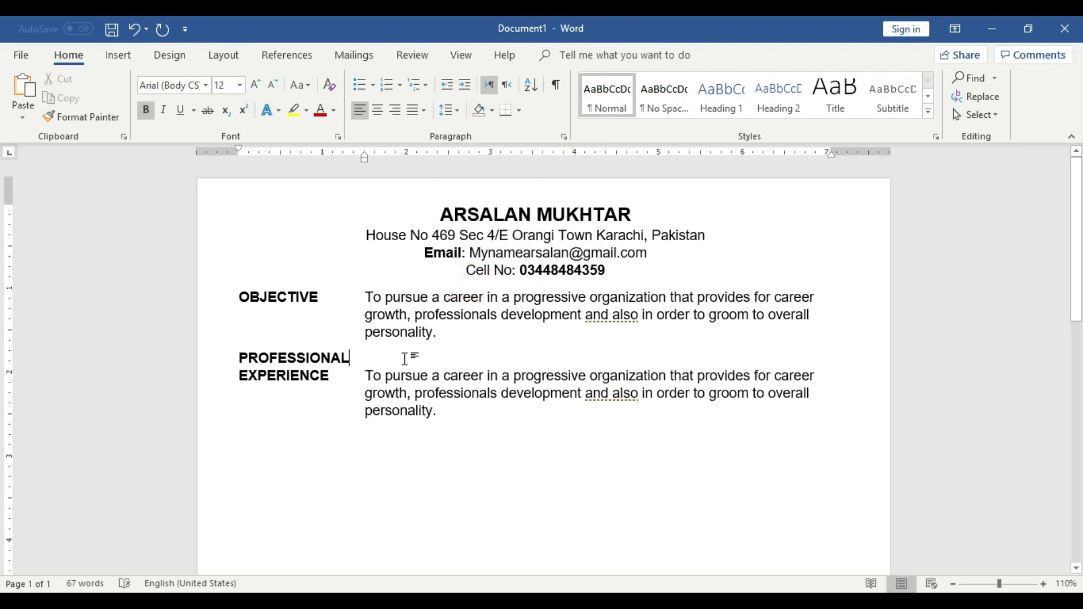
Move the copied 'To pursue' paragraph onto its own line, indented two tabs to the objective text.
click(365, 375)
key(Return)
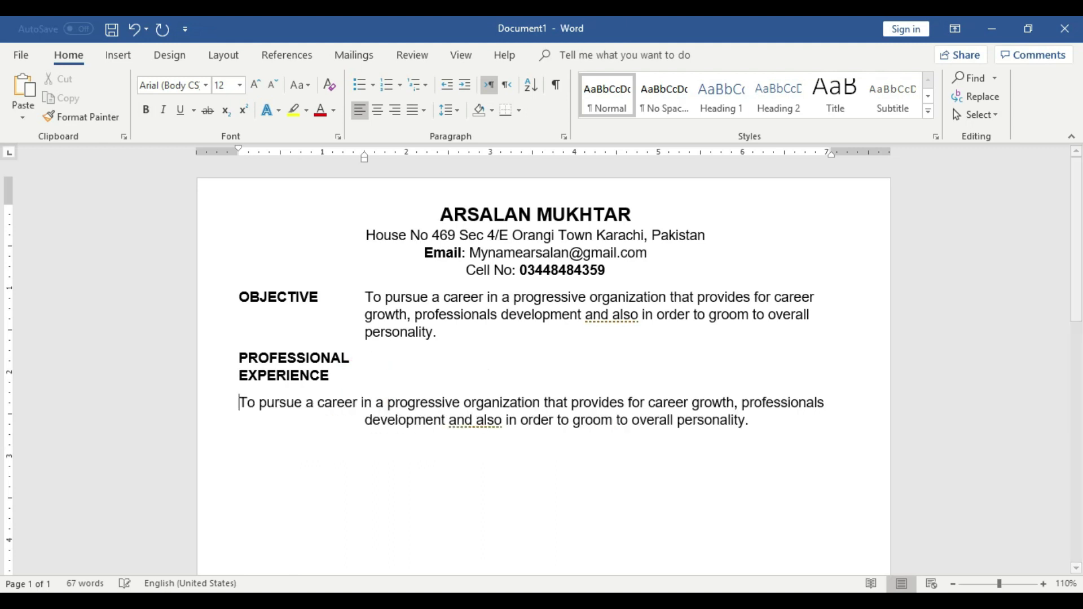
key(Tab)
key(Tab)
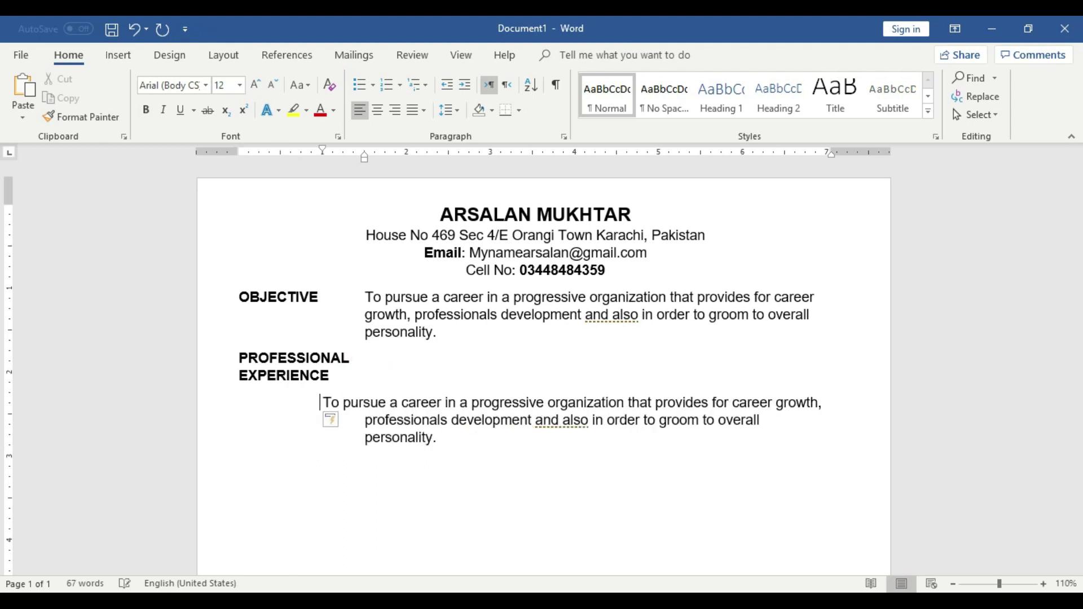
key(Tab)
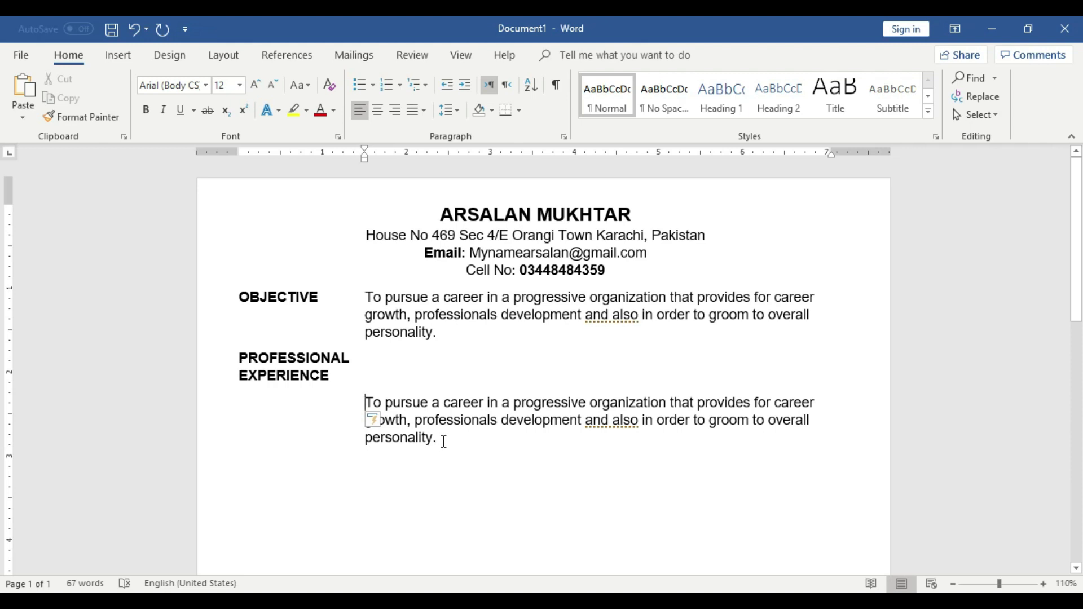
Replace the copied paragraph with an indented job line reading 'LDC (2016 to 2018)'.
drag(444, 442, 370, 406)
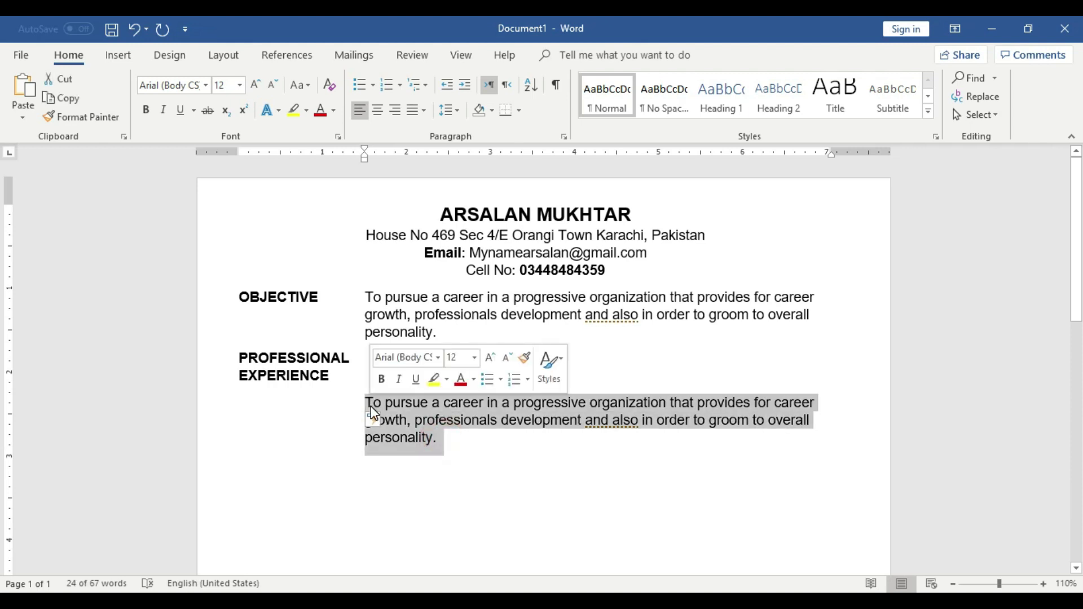
key(Delete)
key(Tab)
key(Tab)
key(Tab)
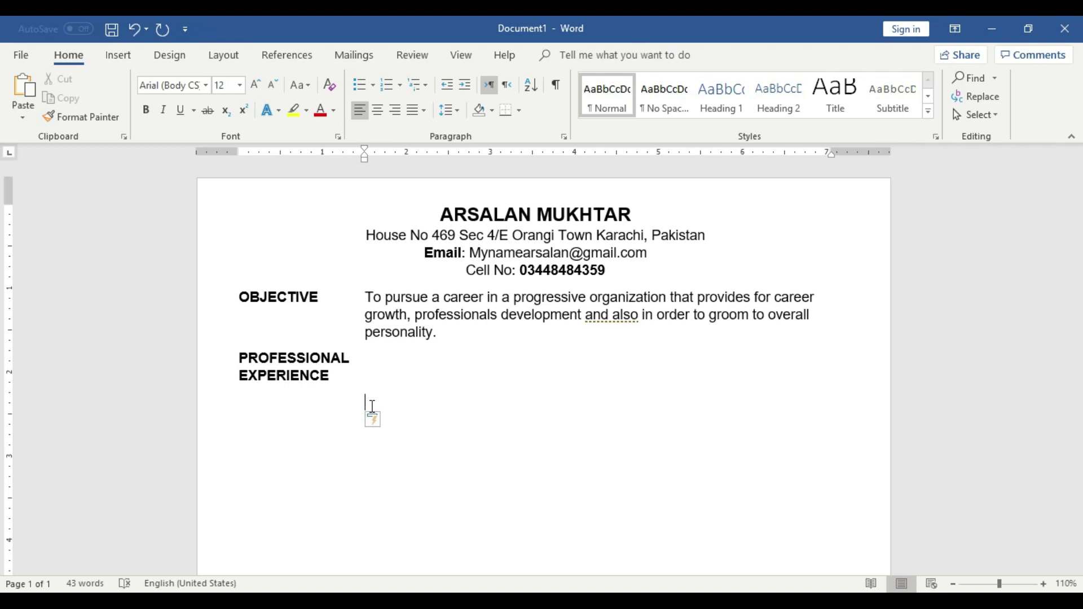
text(LD)
text(C)
text( ()
text(210)
key(BackSpace)
key(BackSpace)
text(016 to )
text(2018)
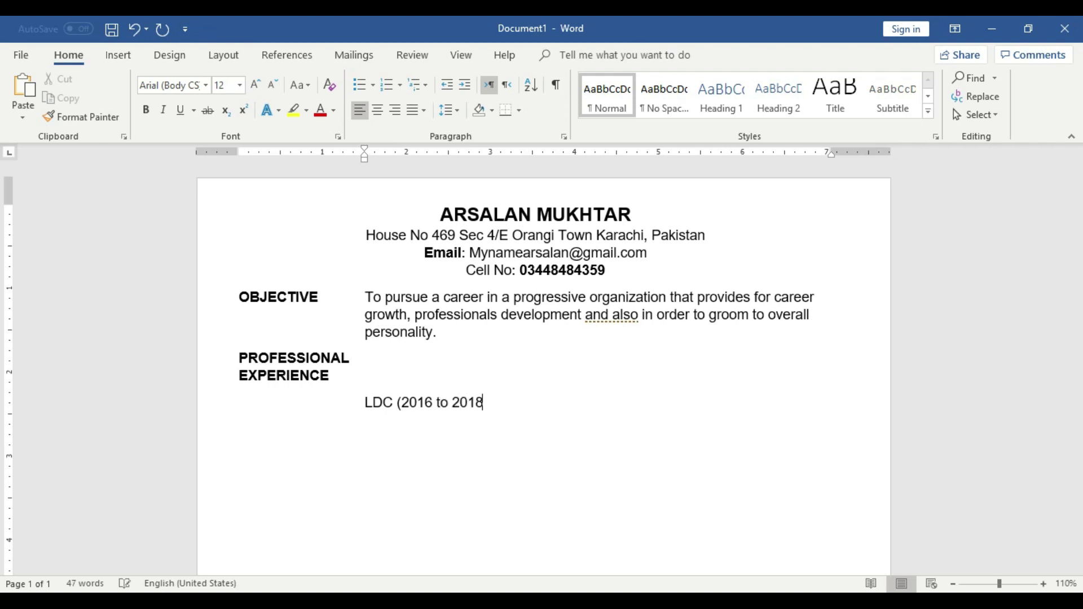
text())
Bold the LDC title and type 'PAF Base Montessori Masroor' on a new line beneath it.
double_click(379, 403)
click(145, 110)
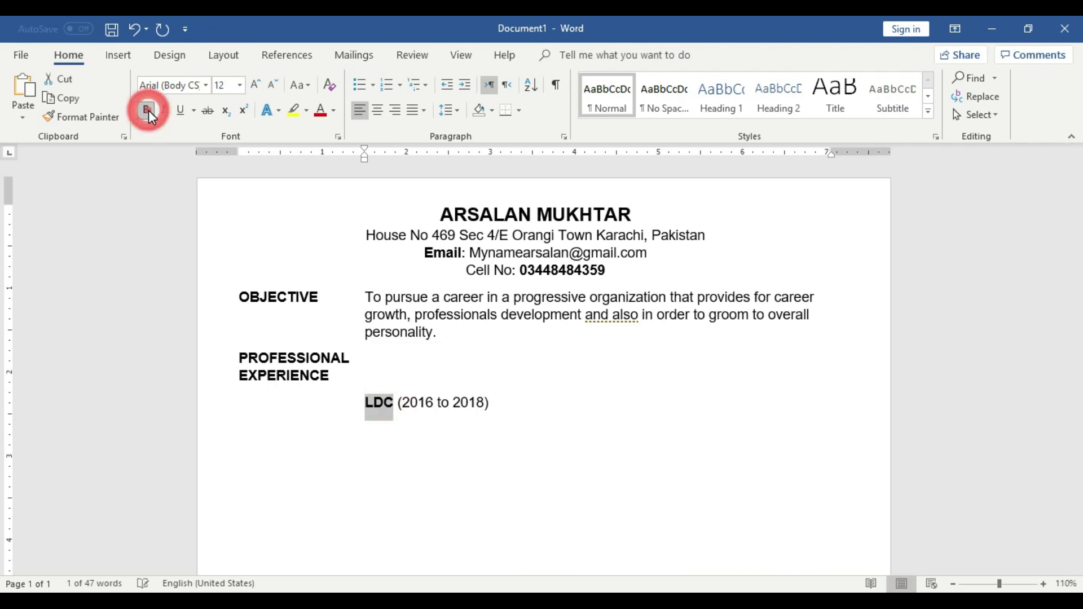
click(505, 402)
key(Return)
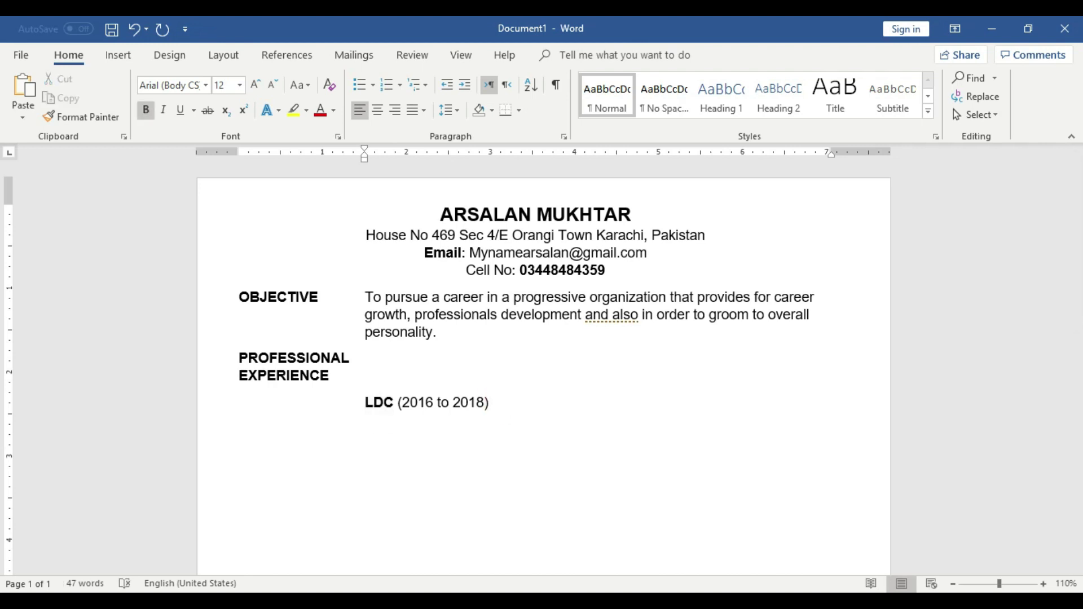
text(Pa)
key(BackSpace)
text(AF )
text(Base Ma)
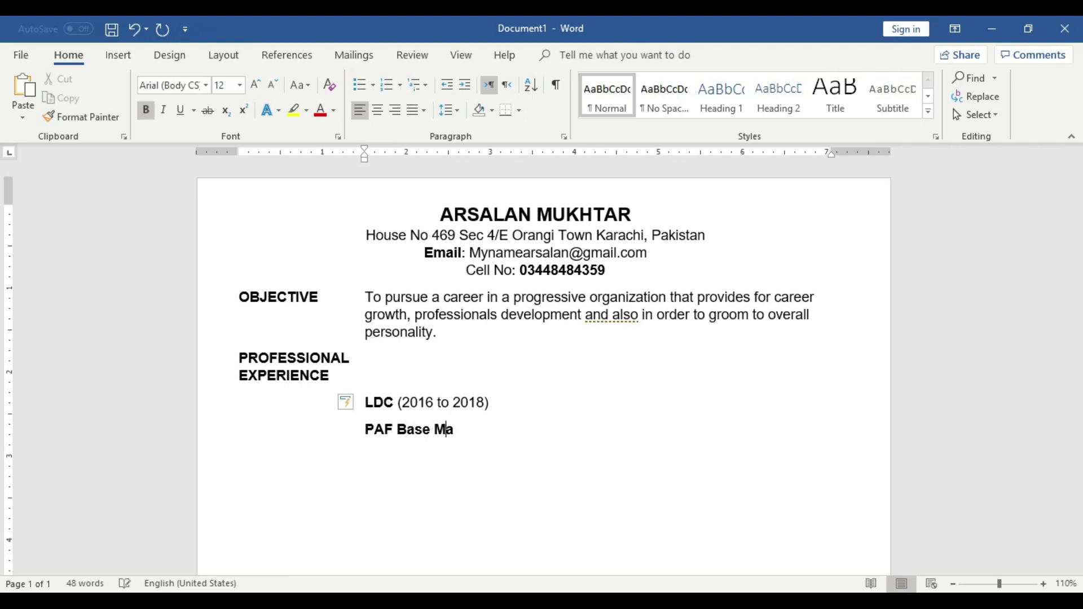
key(BackSpace)
text(on)
text(tessori Masroor)
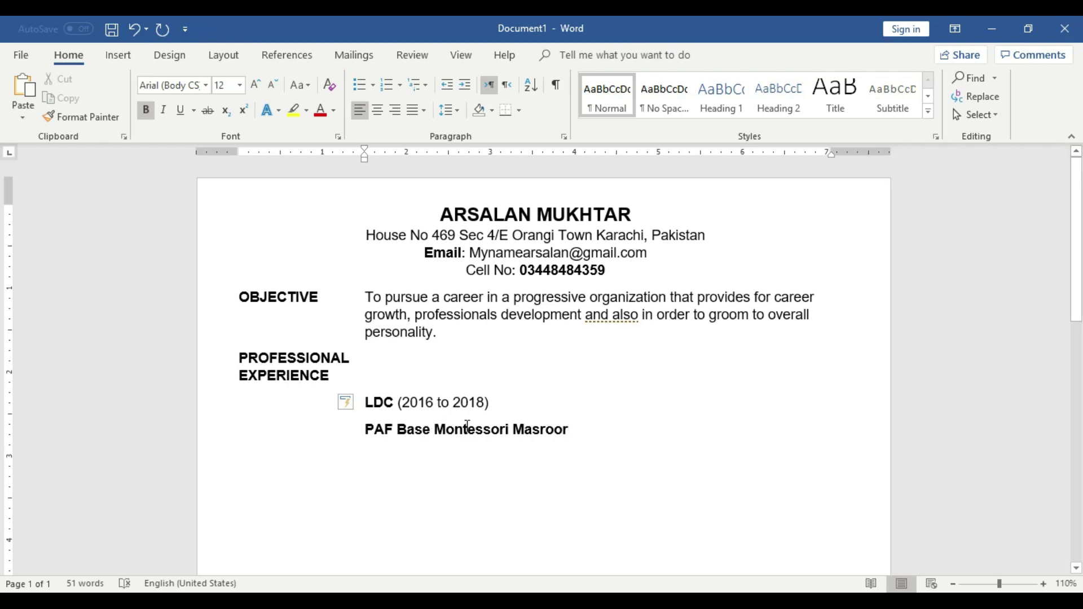
Remove the spacing between the LDC and workplace lines and make the workplace line plain text.
click(504, 402)
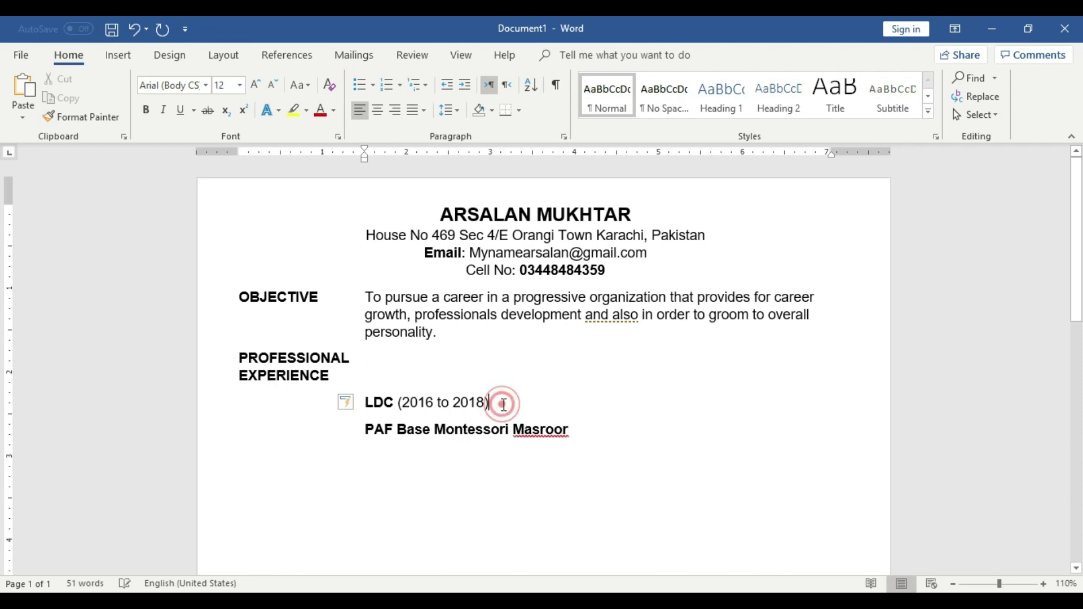
click(449, 110)
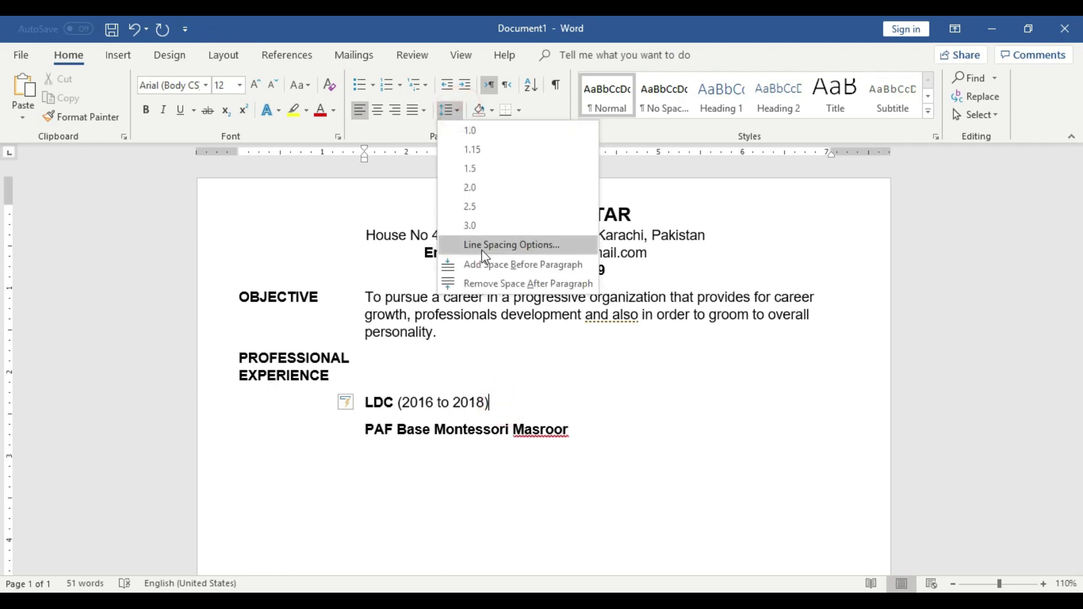
click(494, 284)
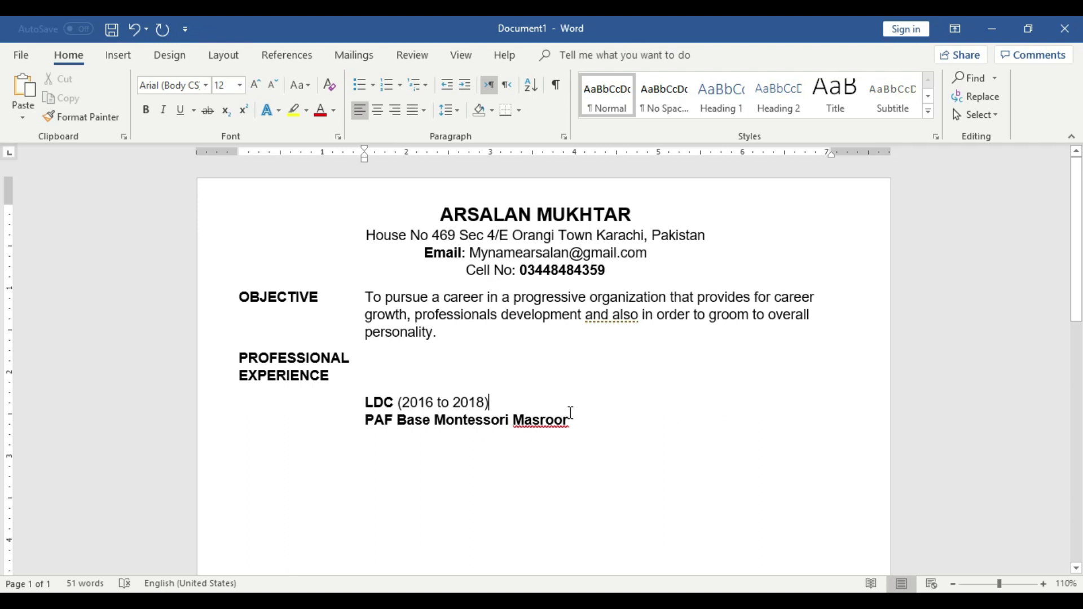
drag(576, 422, 363, 420)
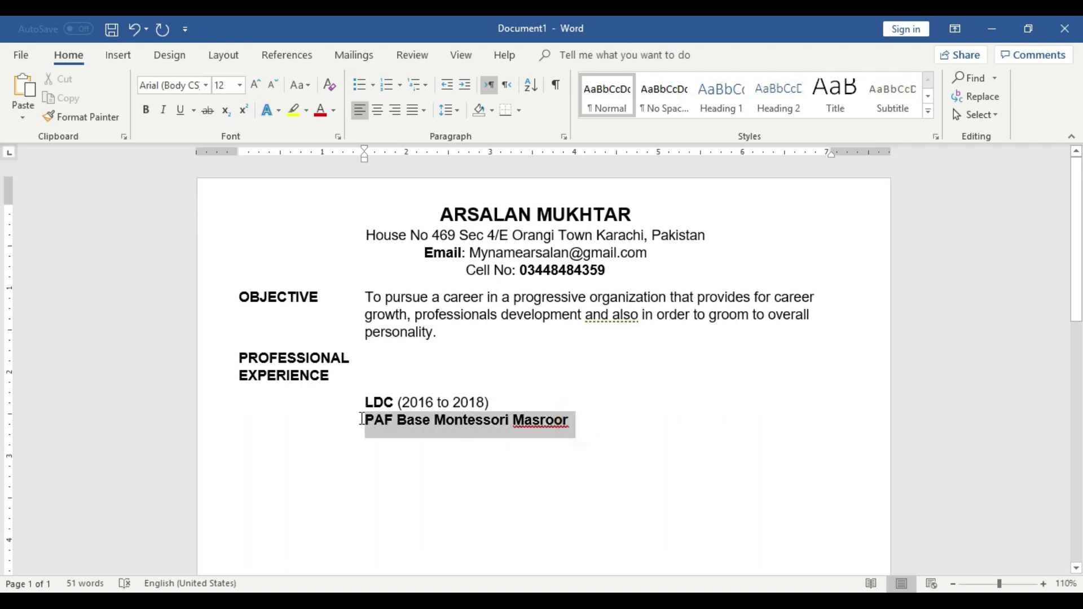
click(145, 110)
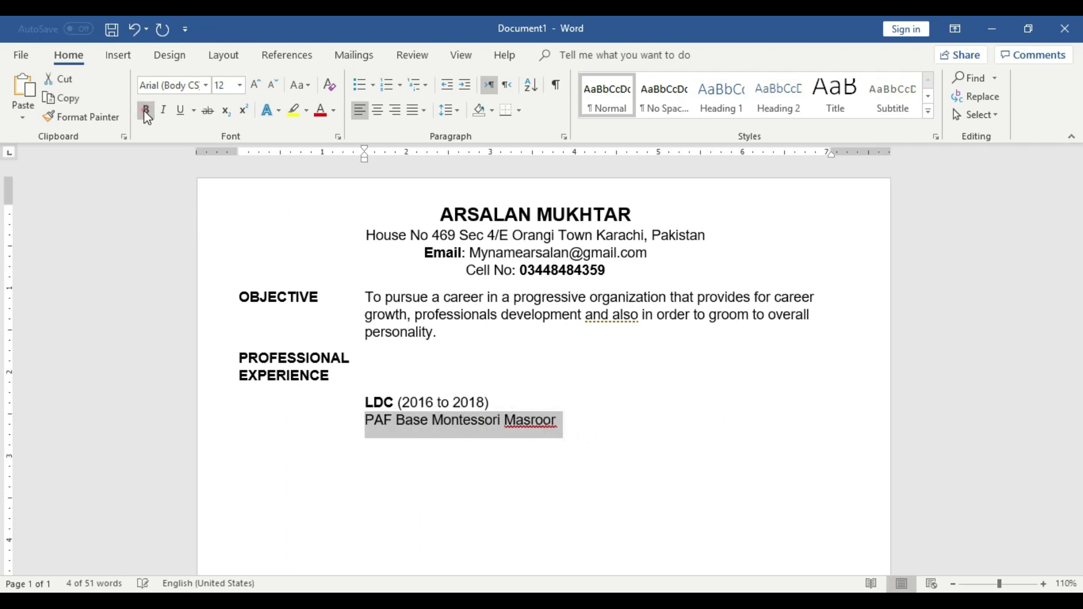
Copy the two-line LDC entry and paste a duplicate on a new line below it.
click(544, 421)
right_click(544, 420)
key(Escape)
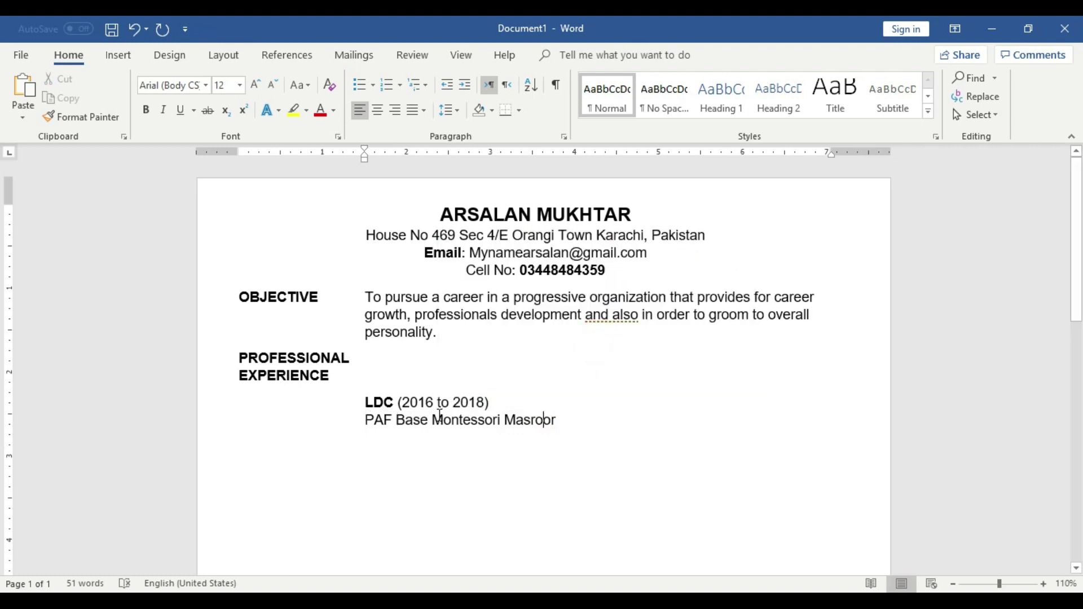
click(593, 417)
drag(559, 422, 376, 401)
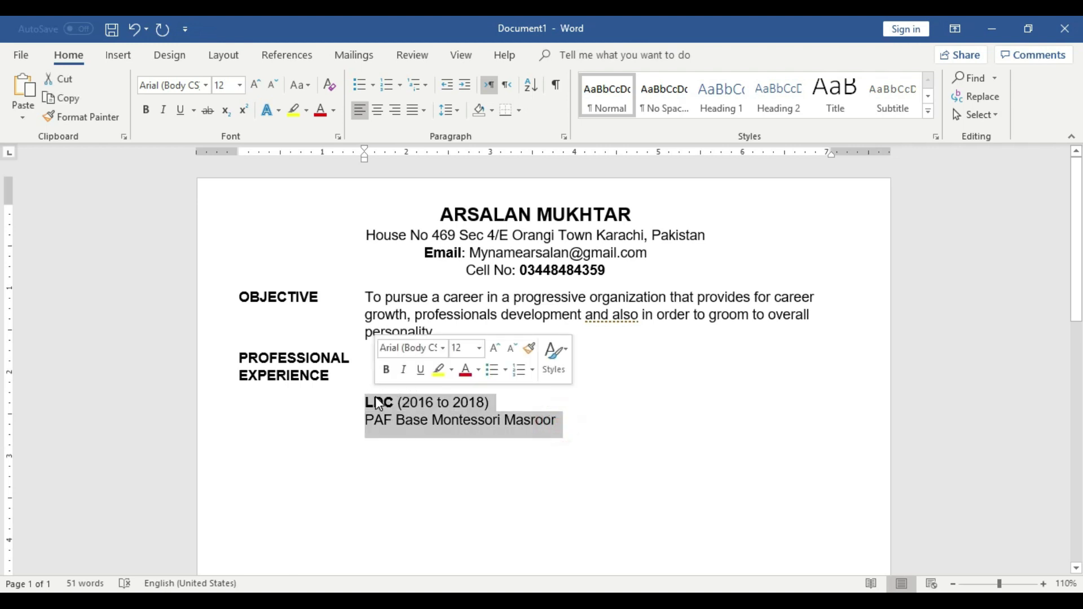
click(564, 425)
key(Return)
text(LDC (2016 to 2018) PAF Base Montessori Masroor)
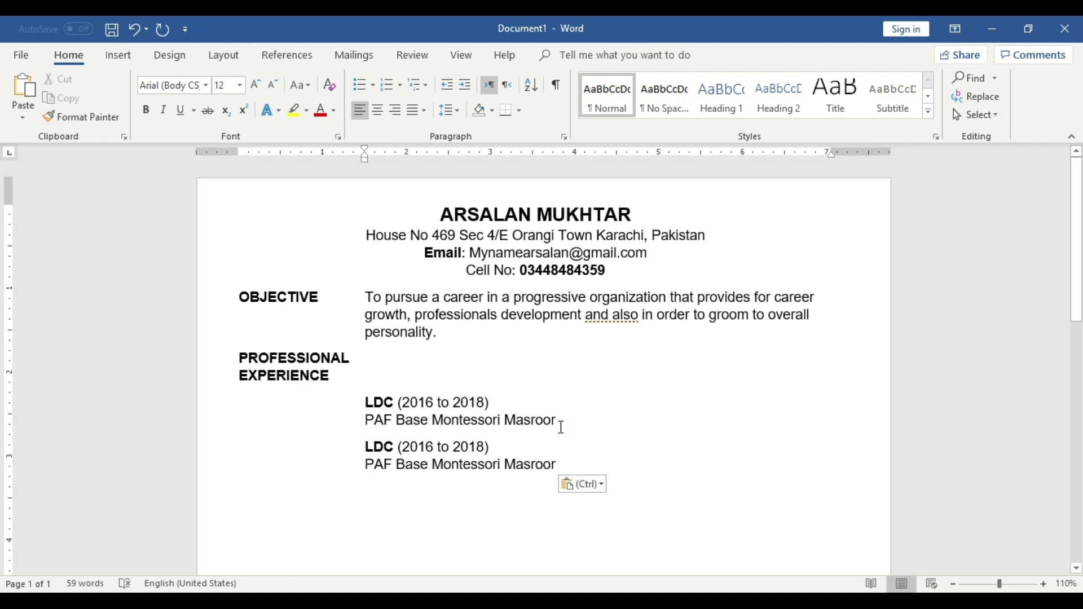
Remove the space after the first entry so the duplicate stacks directly beneath it.
click(563, 419)
click(461, 110)
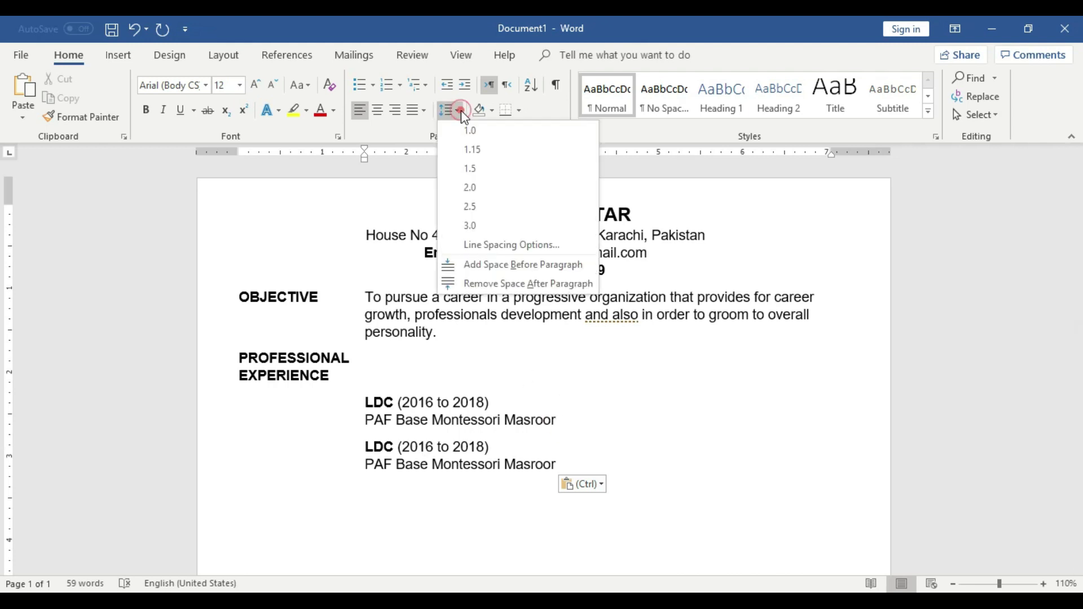
click(486, 283)
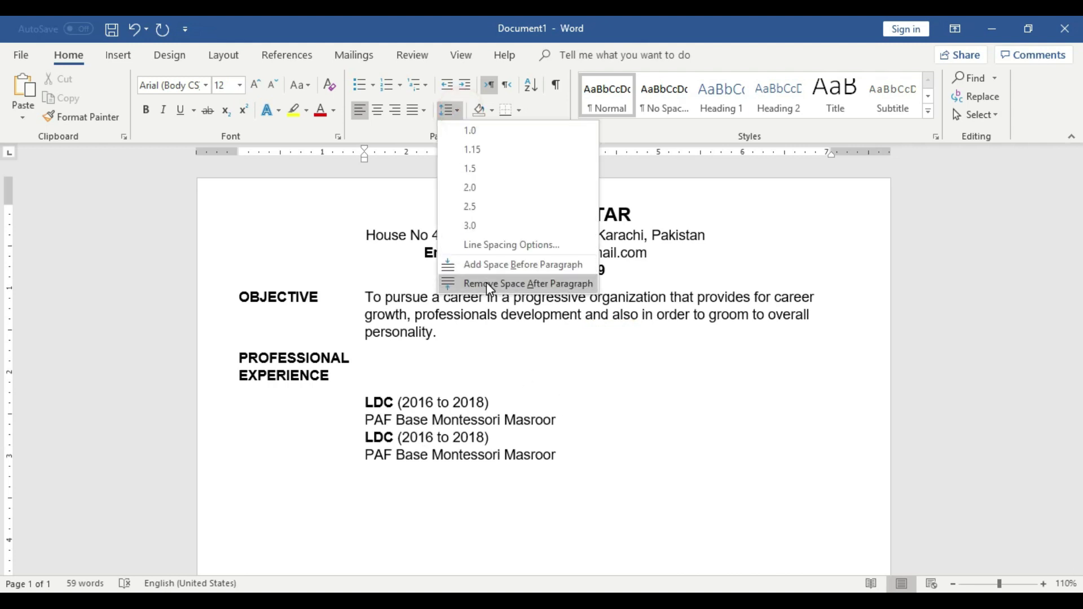
click(395, 442)
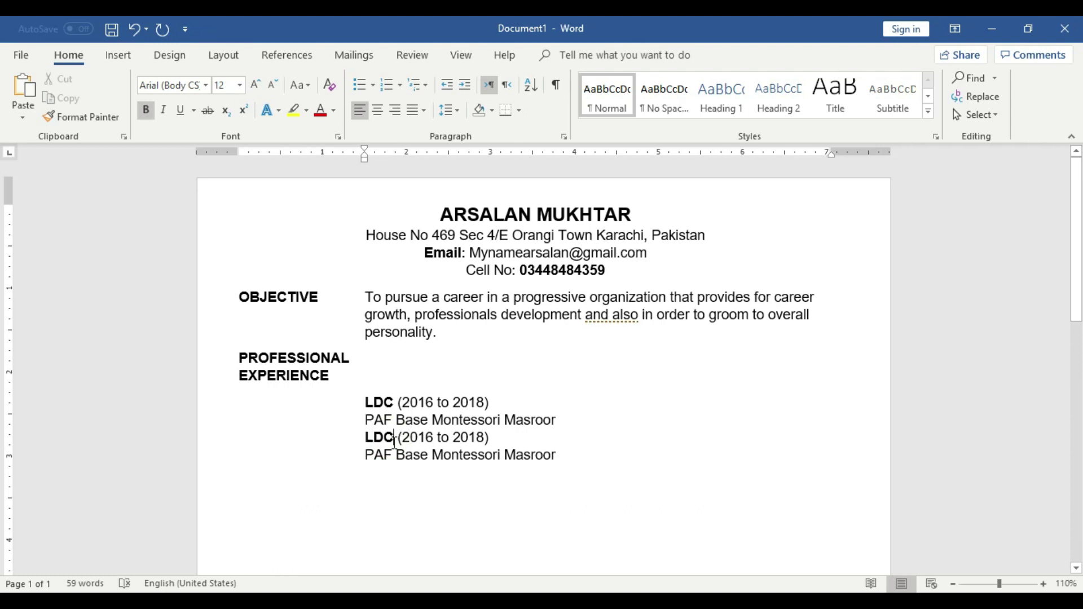
Retitle the second entry 'ACCOUNTS (January, 2018 till to date)'.
key(BackSpace)
key(BackSpace)
key(BackSpace)
text(A)
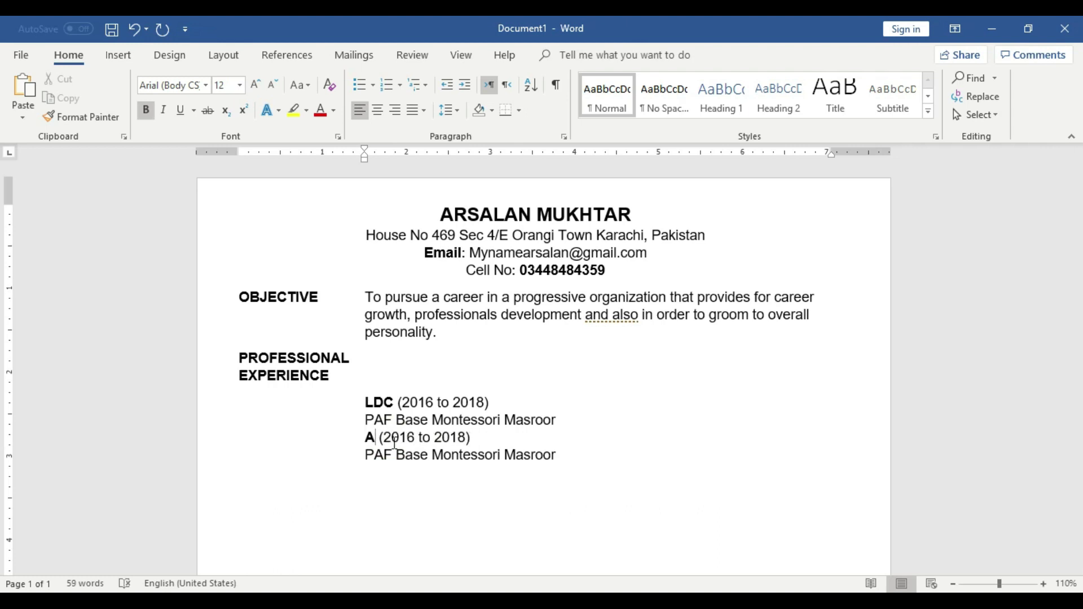
text(CC)
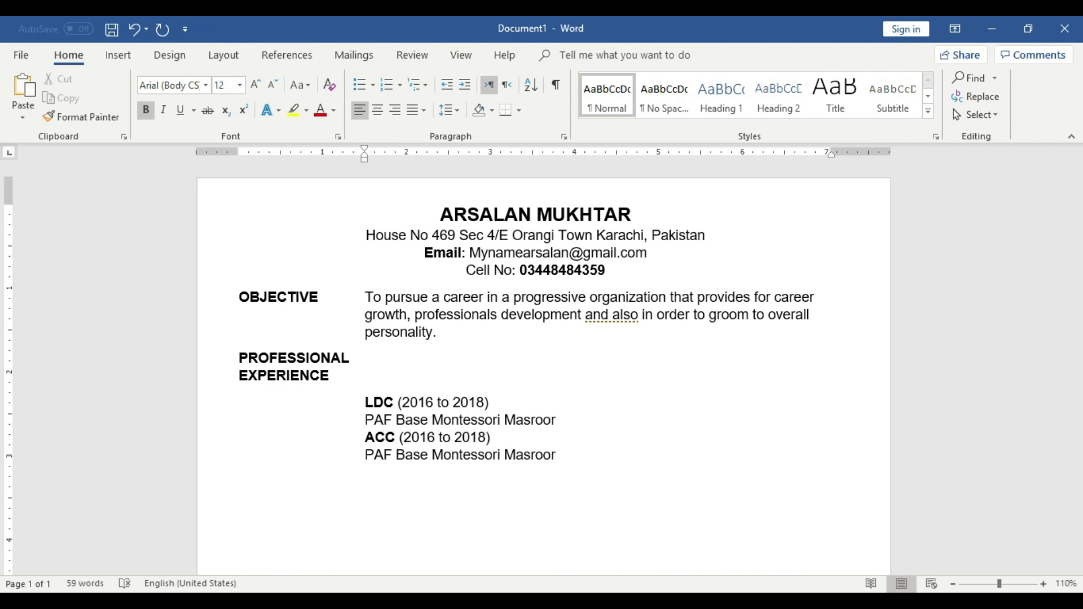
text(OUNTS)
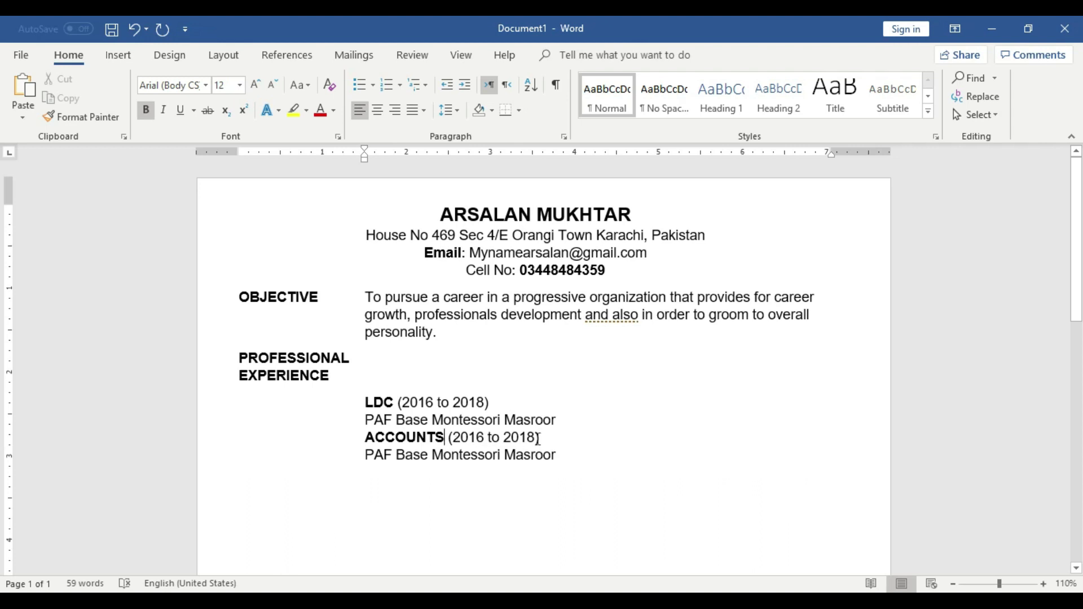
drag(535, 440, 481, 438)
key(BackSpace)
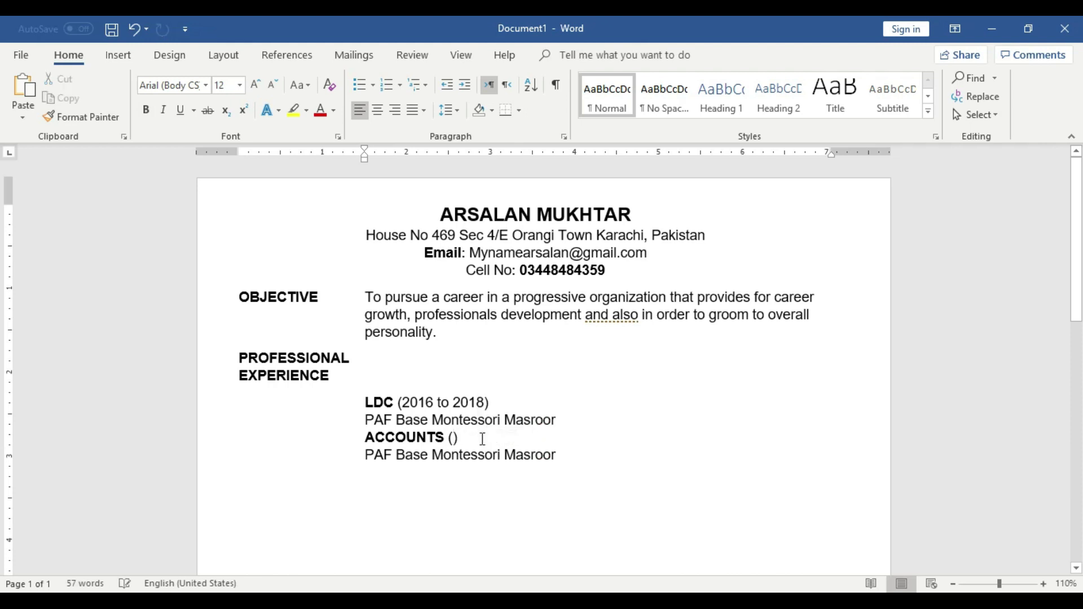
text(January, 201)
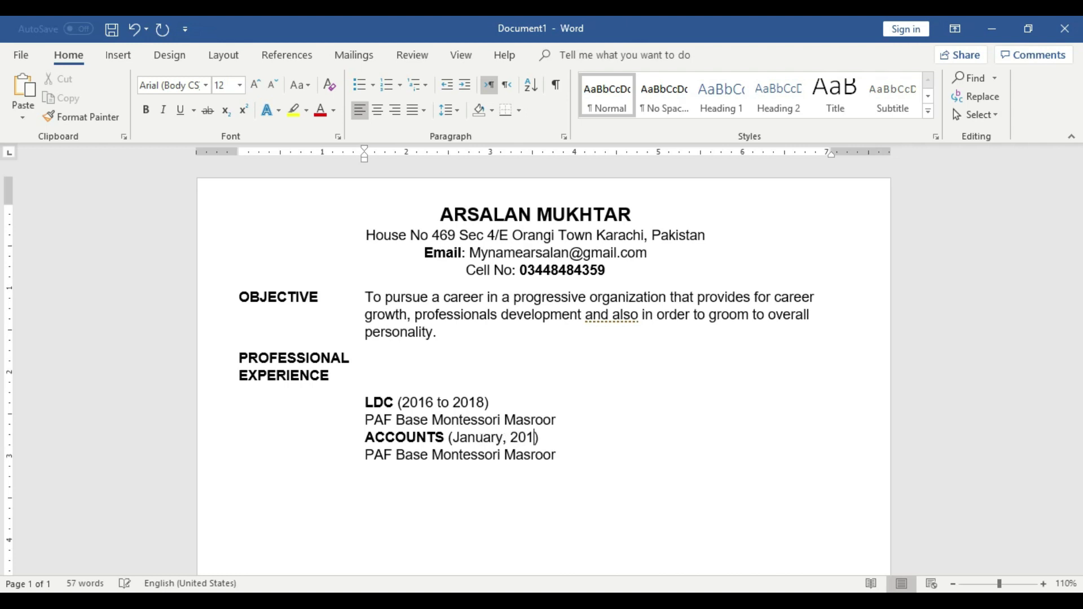
text(8 to)
key(BackSpace)
key(BackSpace)
key(BackSpace)
text(till to date)
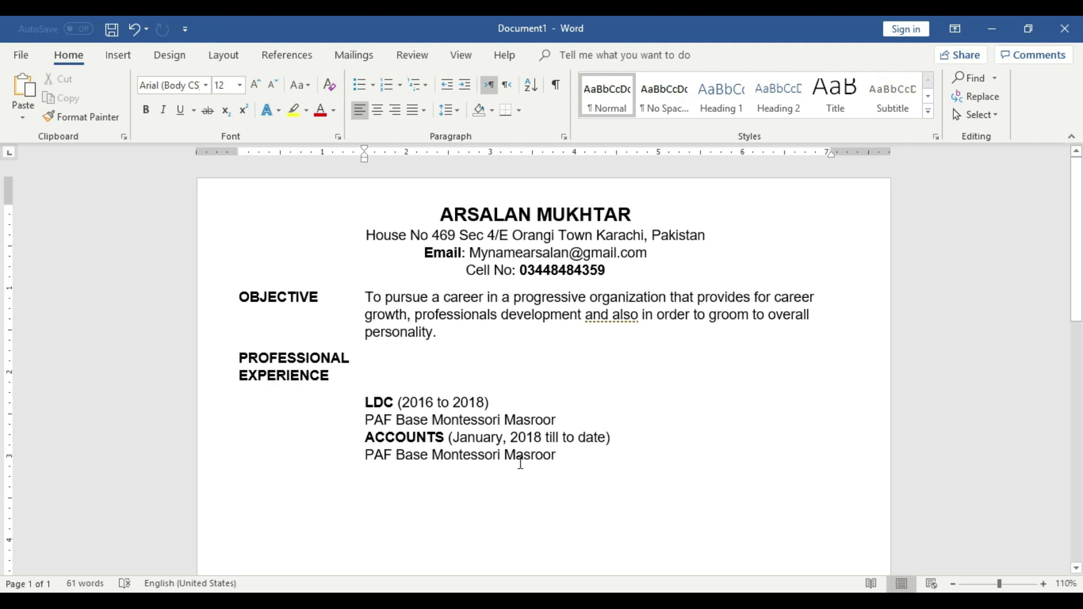
Change the second workplace to 'ILM Collage Bhalwal Campus' and drop the comma after January.
drag(564, 454, 430, 454)
key(BackSpace)
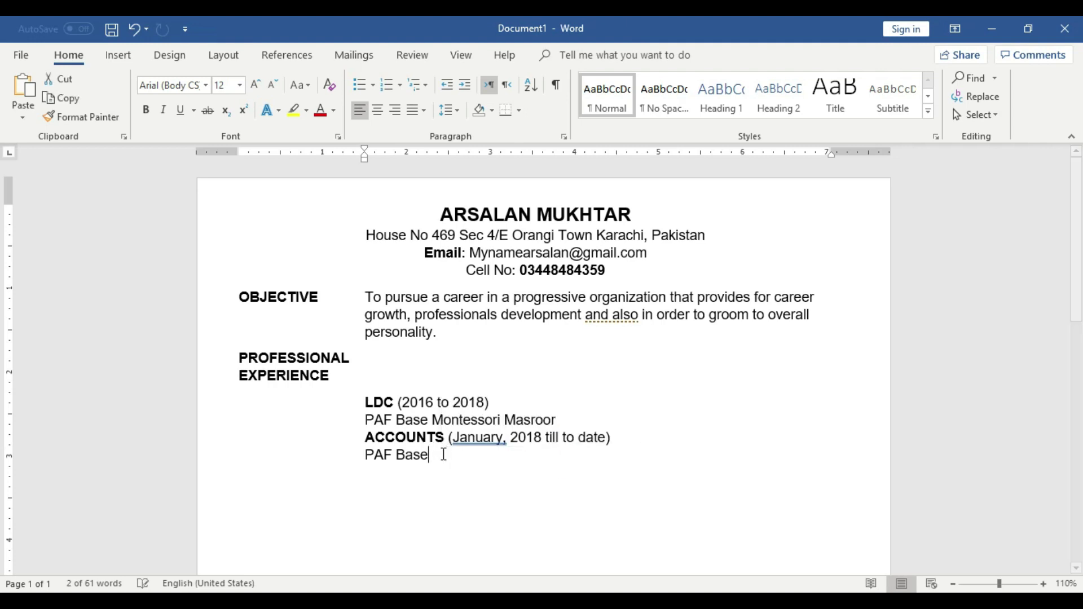
key(BackSpace)
key(BackSpace)
key(BackSpace)
key(BackSpace)
key(BackSpace)
key(BackSpace)
key(BackSpace)
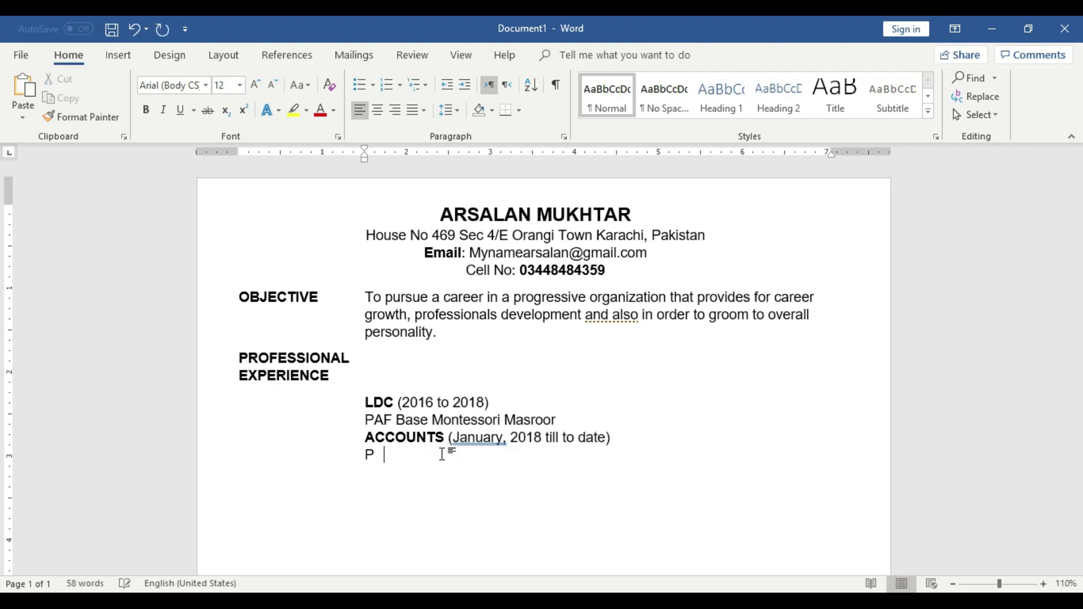
key(BackSpace)
text(ILM)
text( Co)
text(llage)
text( Bhalwal)
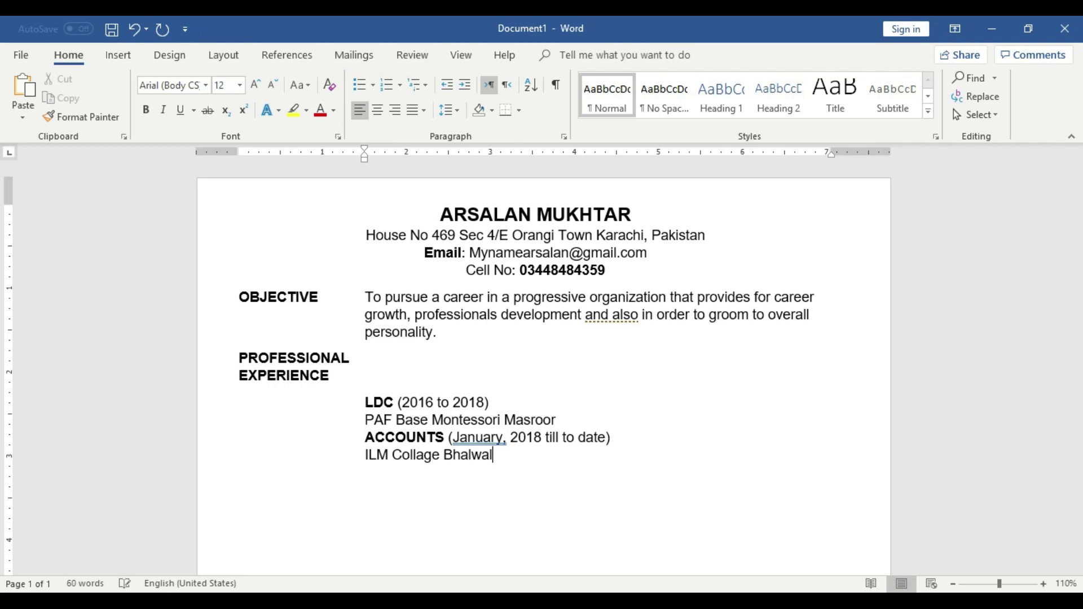
text( Campus)
right_click(484, 438)
click(543, 281)
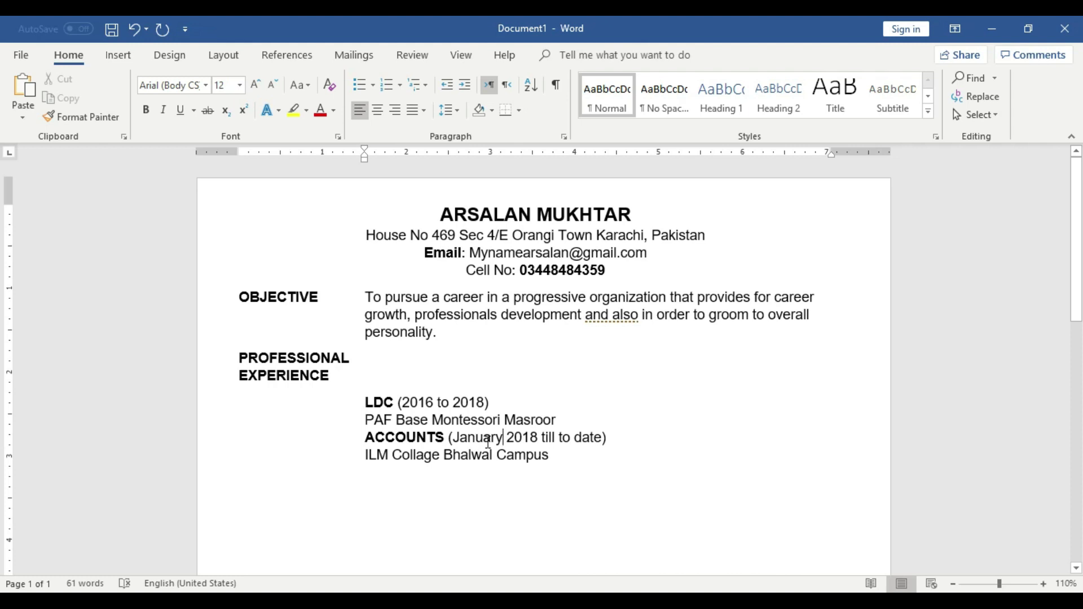
Paste a copy of the PROFESSIONAL EXPERIENCE heading below the Campus line, then undo it.
triple_click(556, 455)
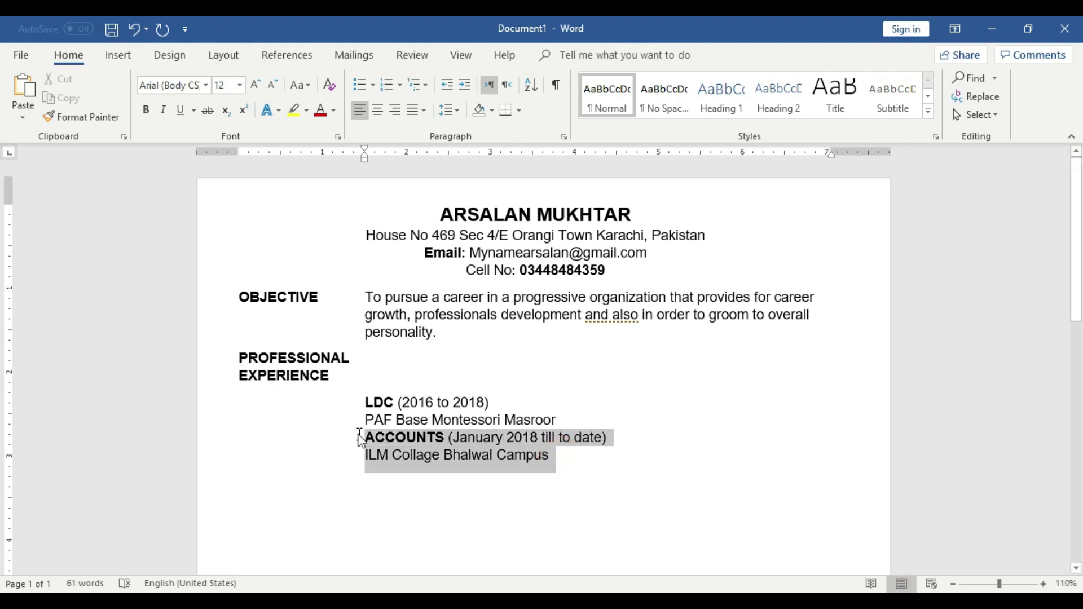
scroll(550, 513, down, 3)
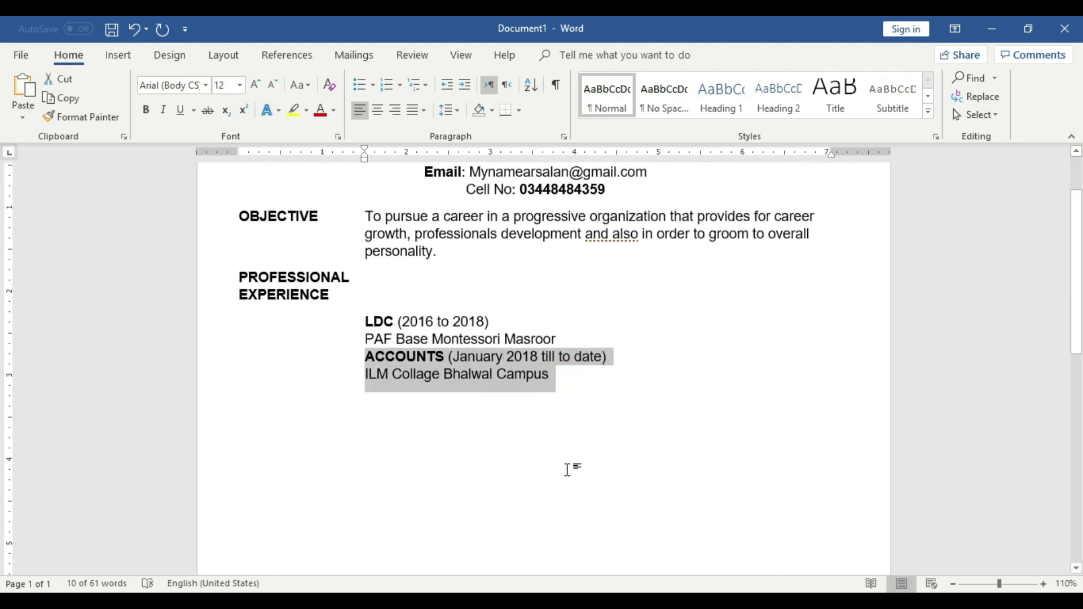
click(539, 392)
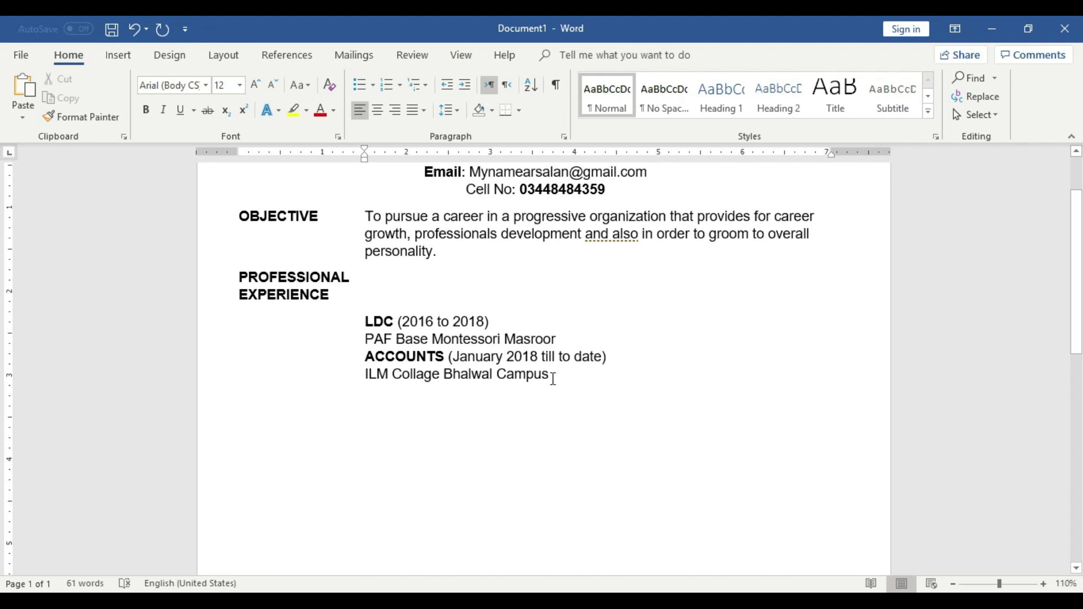
drag(339, 292, 248, 282)
right_click(279, 285)
click(303, 314)
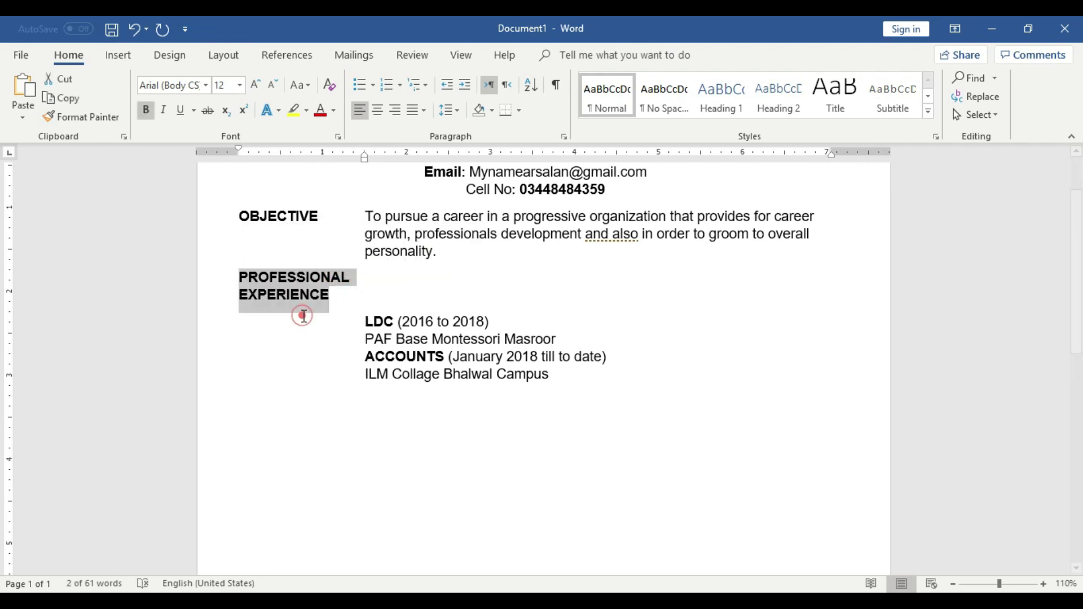
click(559, 391)
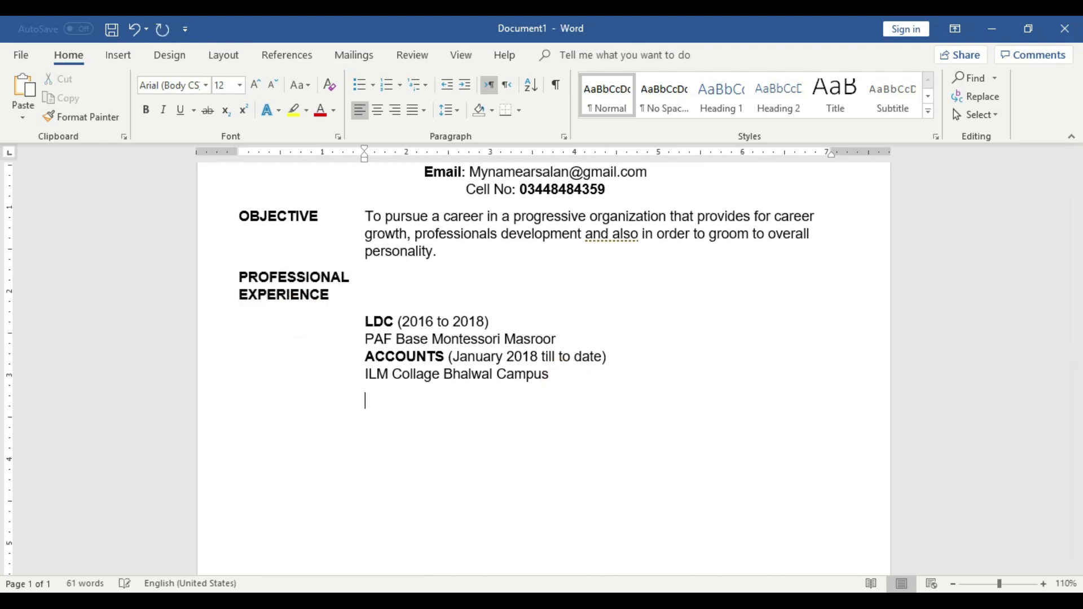
key(Return)
key(ctrl+v)
key(ctrl+z)
Paste a copy of the heading and both job entries below, then delete the copied heading text.
scroll(564, 380, up, 3)
drag(560, 453, 354, 394)
ctrl+click(230, 350)
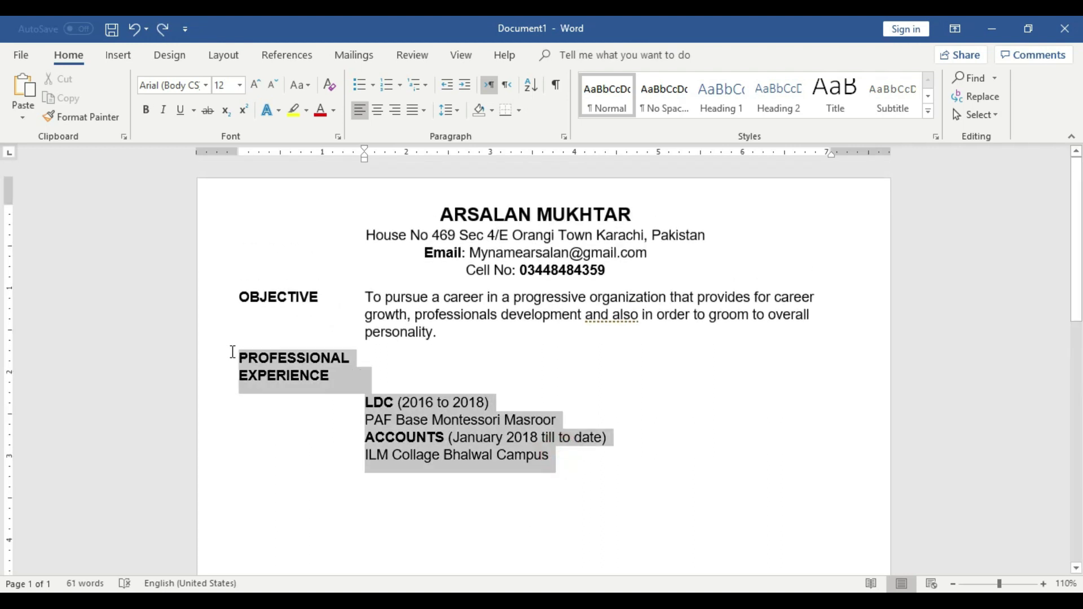
scroll(333, 379, down, 2)
click(332, 379)
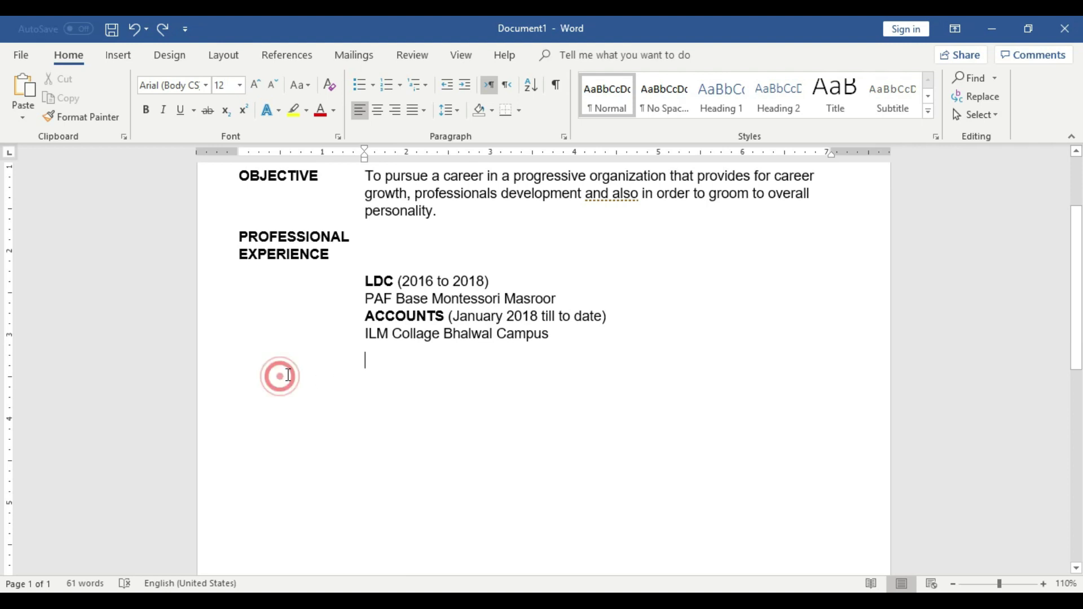
key(ctrl+v)
scroll(279, 349, up, 3)
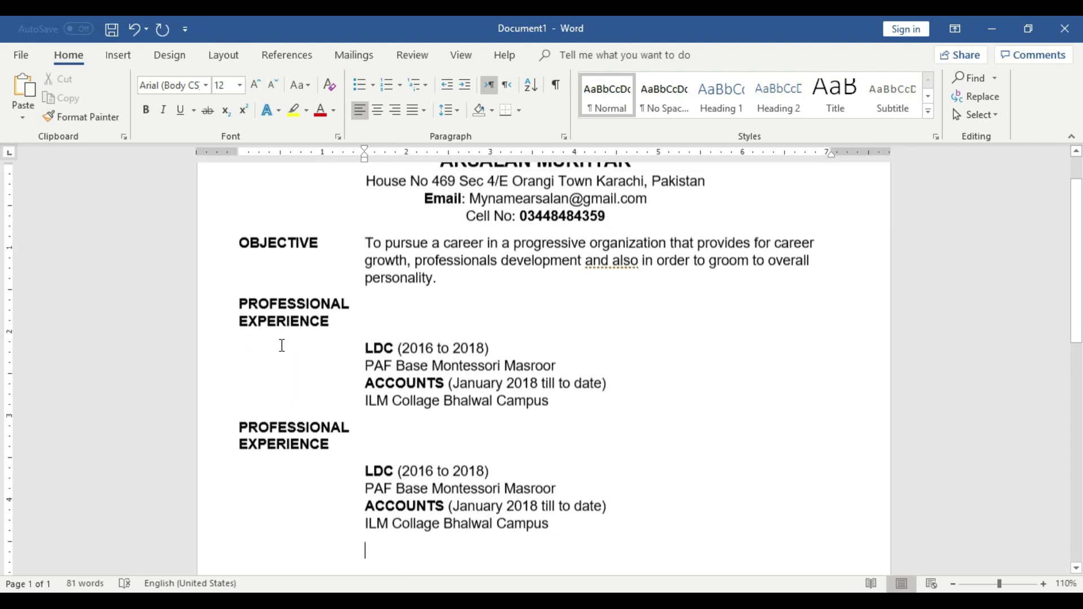
scroll(321, 486, down, 1)
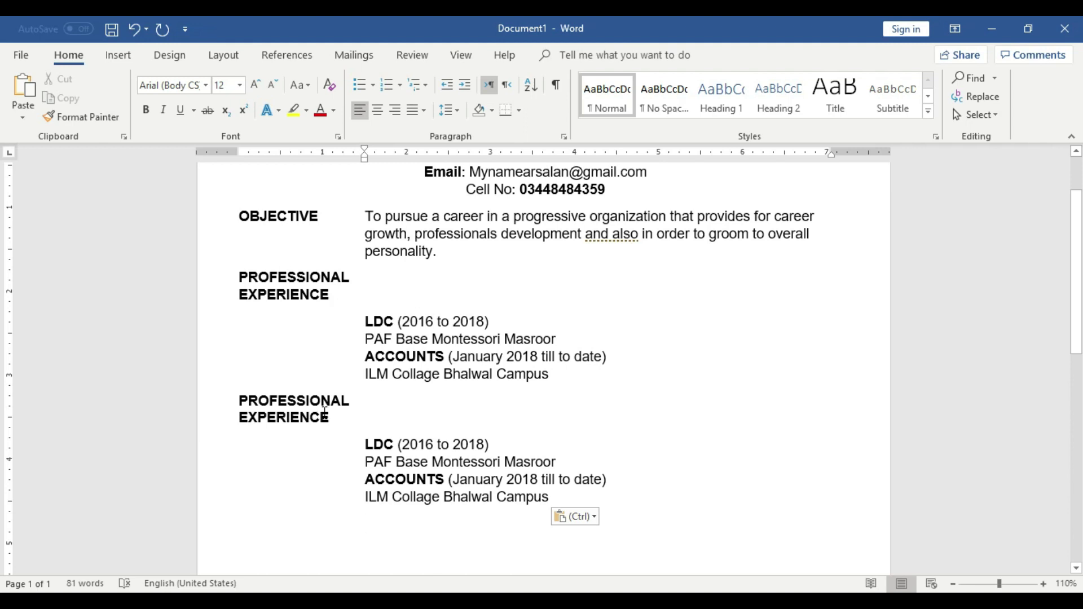
drag(329, 418, 277, 406)
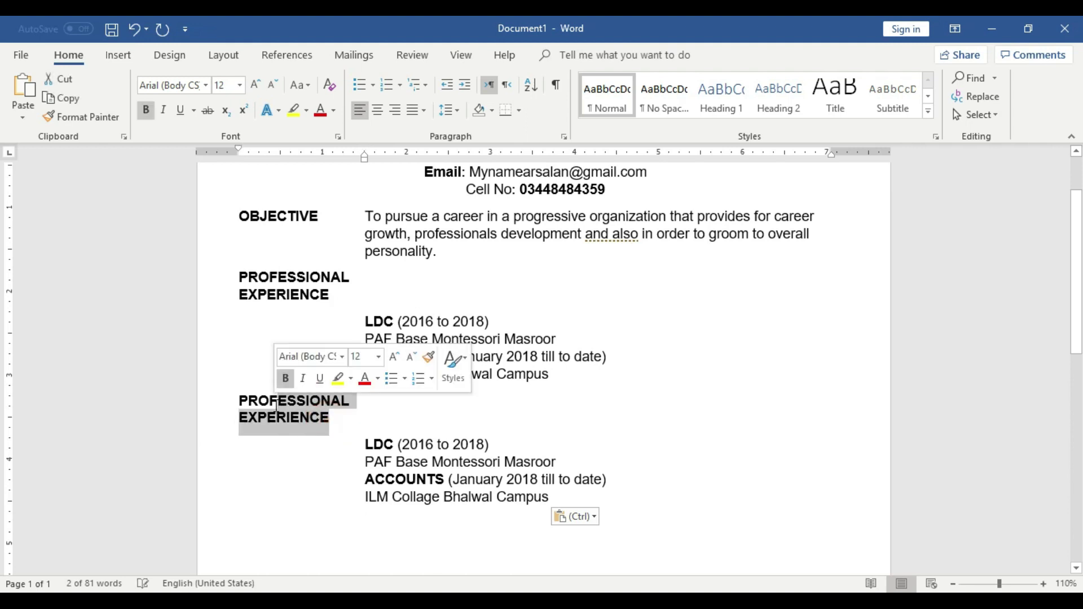
key(BackSpace)
key(BackSpace)
key(BackSpace)
key(BackSpace)
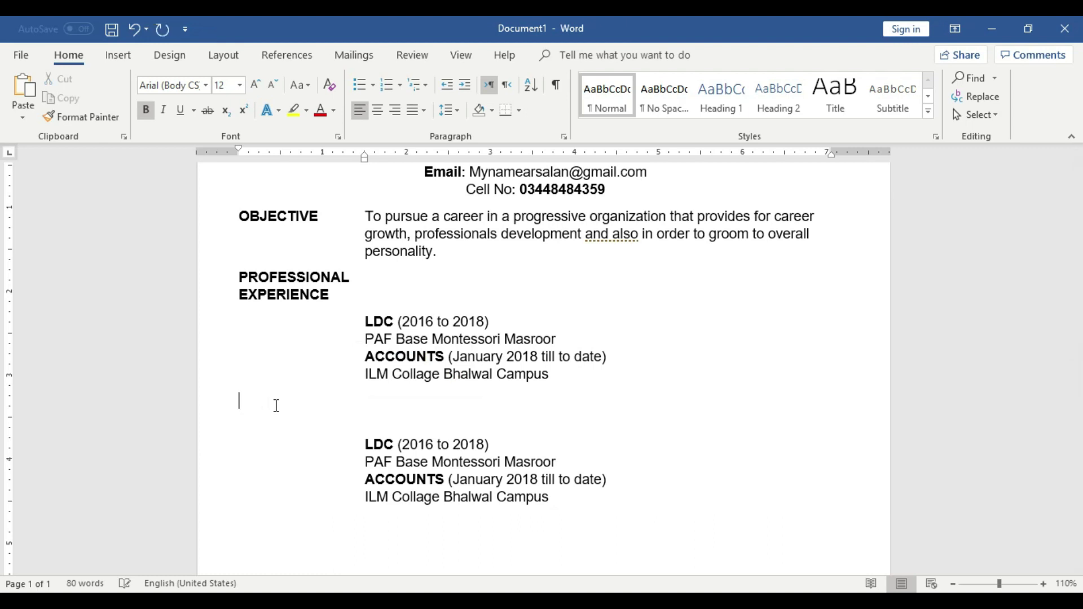
Type the bold heading 'JOB RESPONSIBILITIES' on the blank line and move to the line below.
text(Job)
text( Re)
key(BackSpace)
key(BackSpace)
key(BackSpace)
key(BackSpace)
key(BackSpace)
text(OB RESPONSIBILITY)
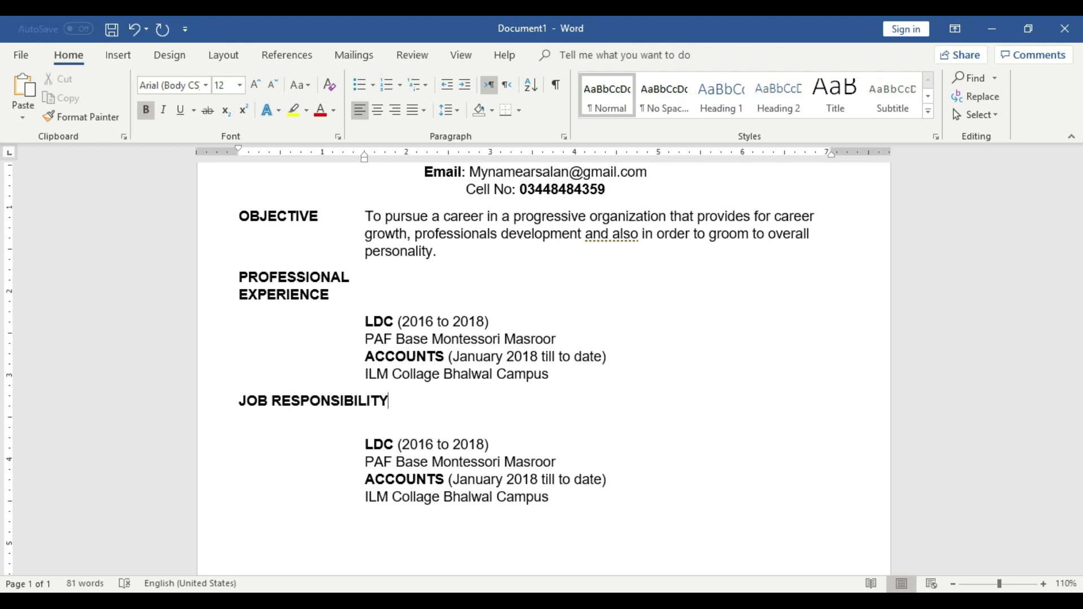
key(BackSpace)
key(BackSpace)
text(TIES)
click(445, 404)
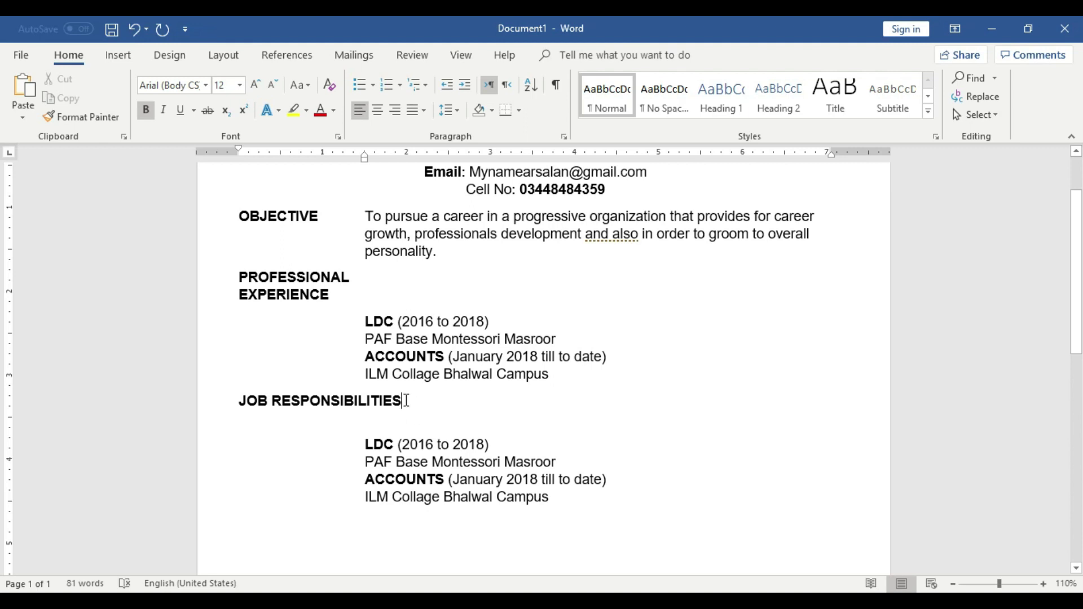
scroll(406, 401, up, 2)
scroll(406, 401, down, 2)
click(387, 422)
Delete the duplicated LDC and ACCOUNTS entries beneath the JOB RESPONSIBILITIES heading.
drag(556, 499, 389, 448)
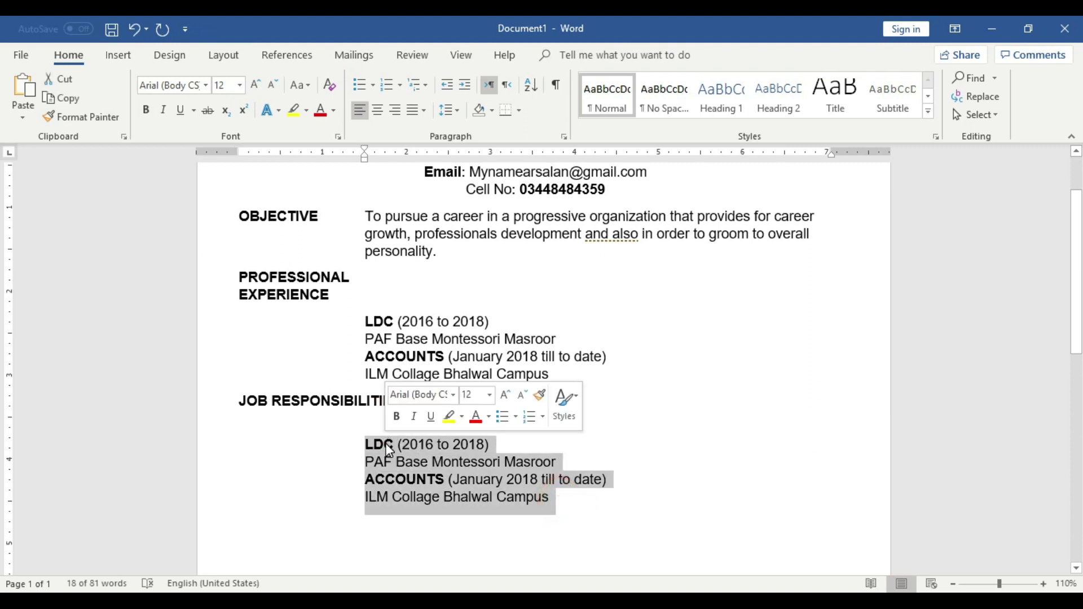
key(Delete)
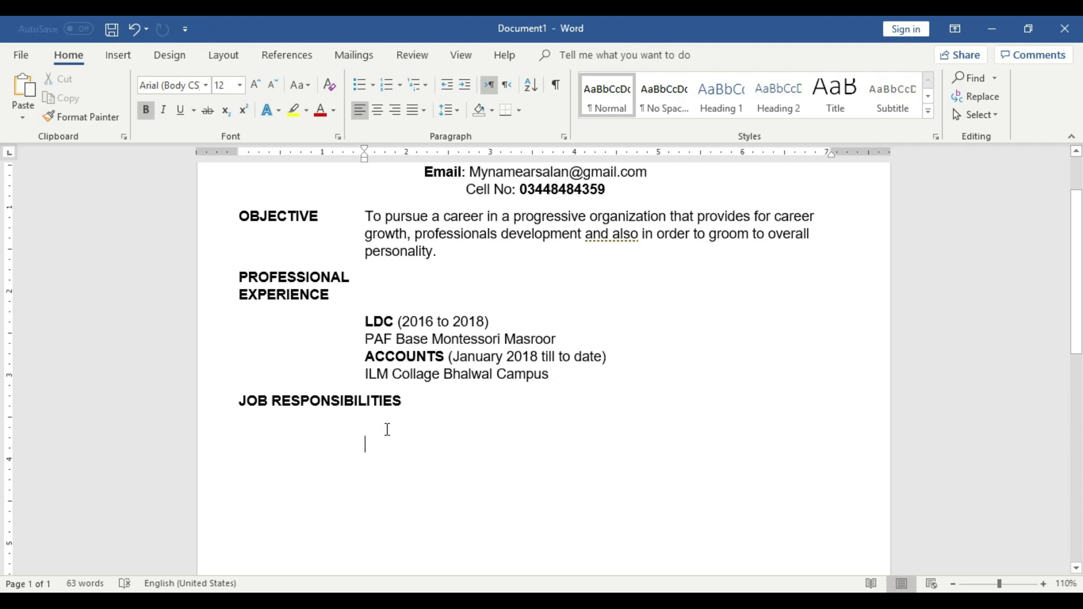
scroll(406, 423, up, 1)
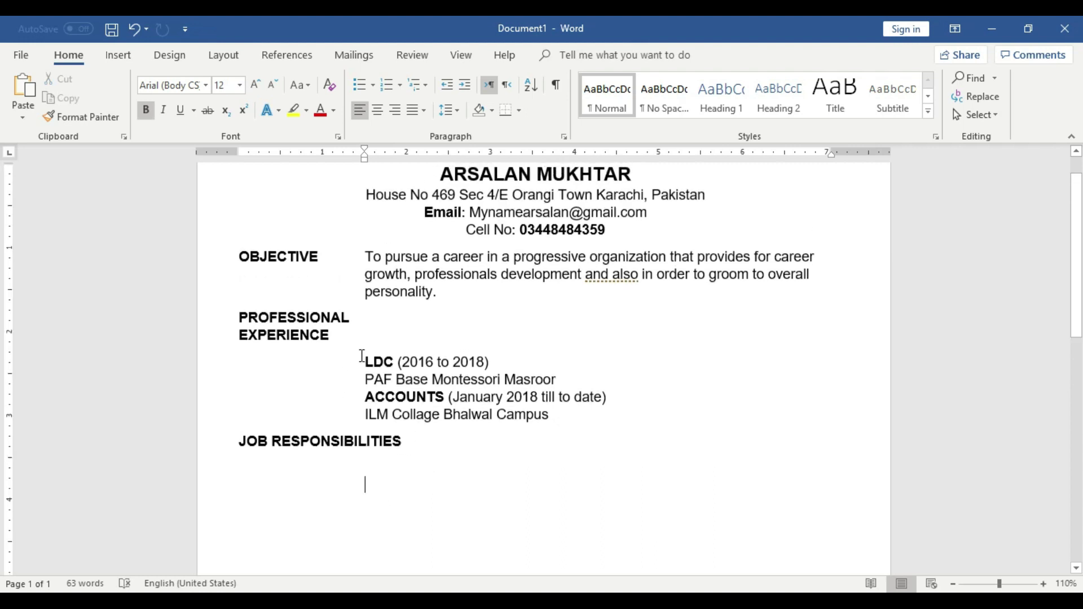
click(423, 441)
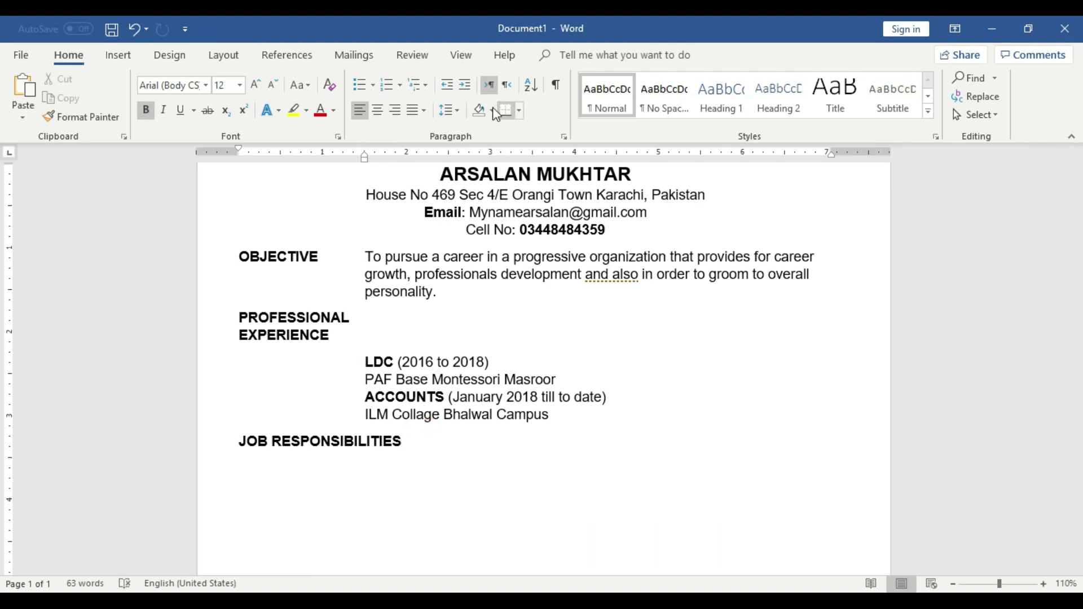
click(450, 110)
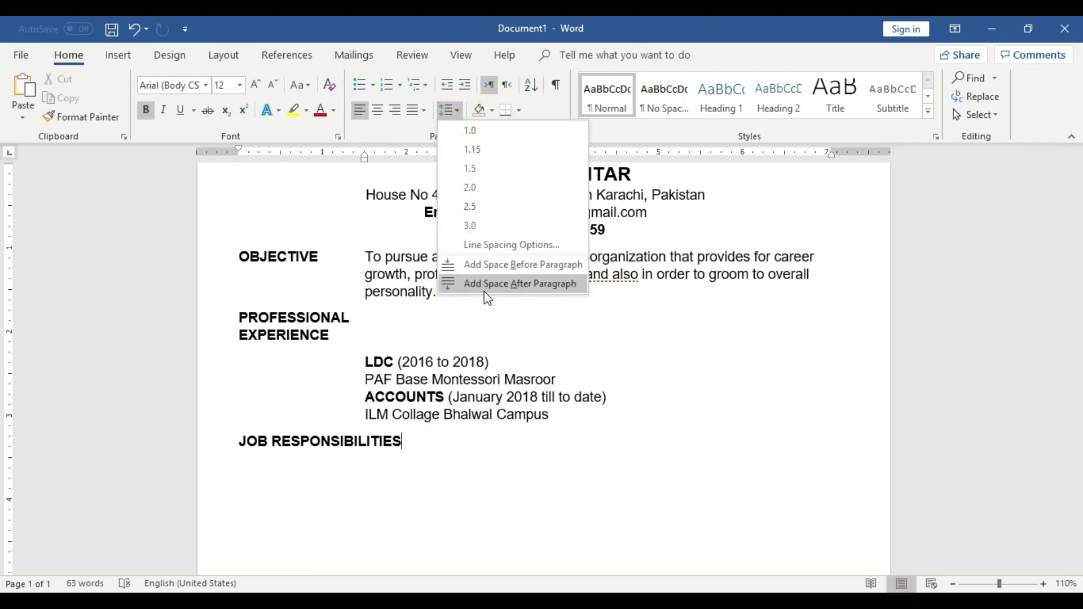
click(412, 446)
key(ctrl+z)
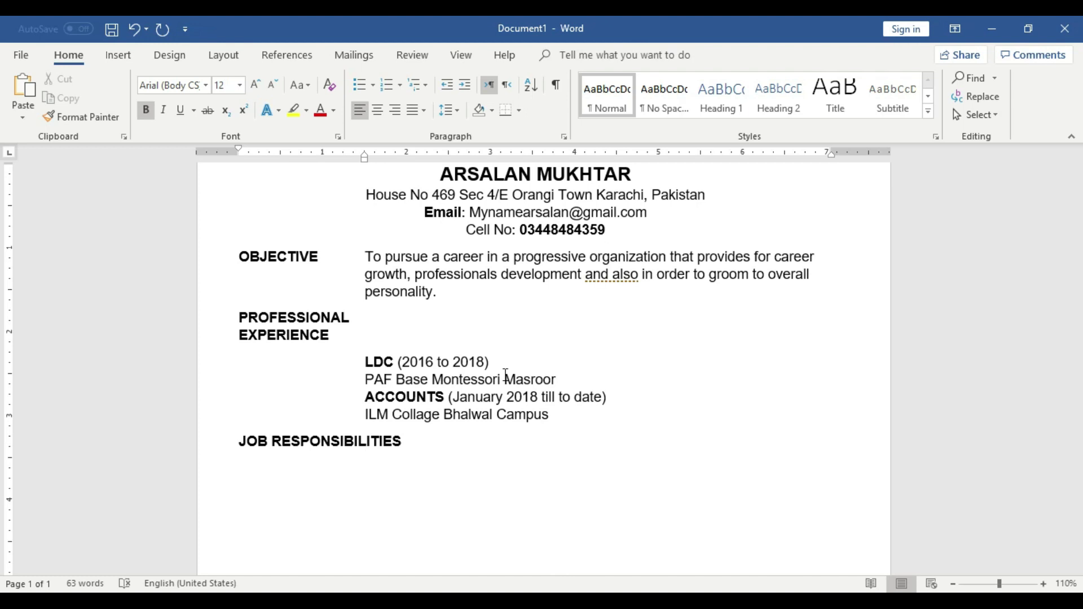
Add a bullet to the empty line under JOB RESPONSIBILITIES, removing and re-adding it once.
click(358, 89)
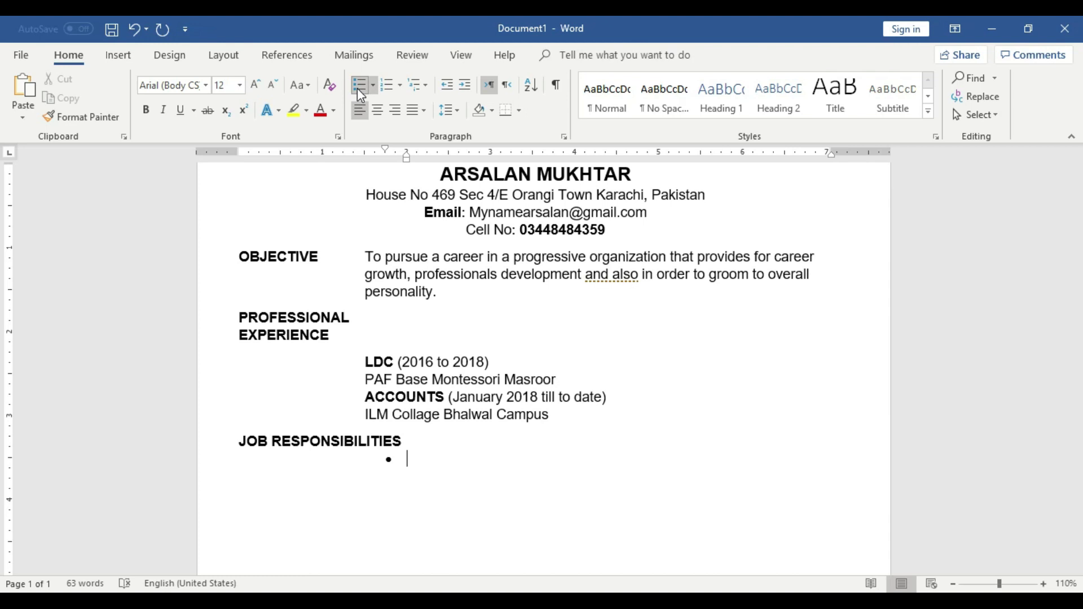
text(To)
key(ctrl+z)
click(357, 88)
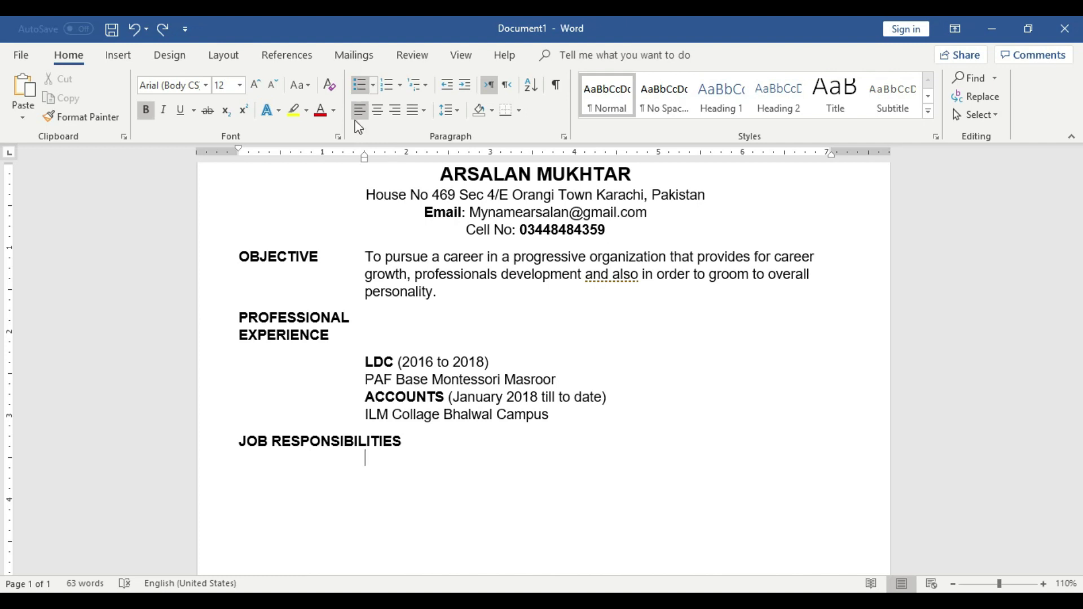
key(BackSpace)
key(BackSpace)
click(360, 87)
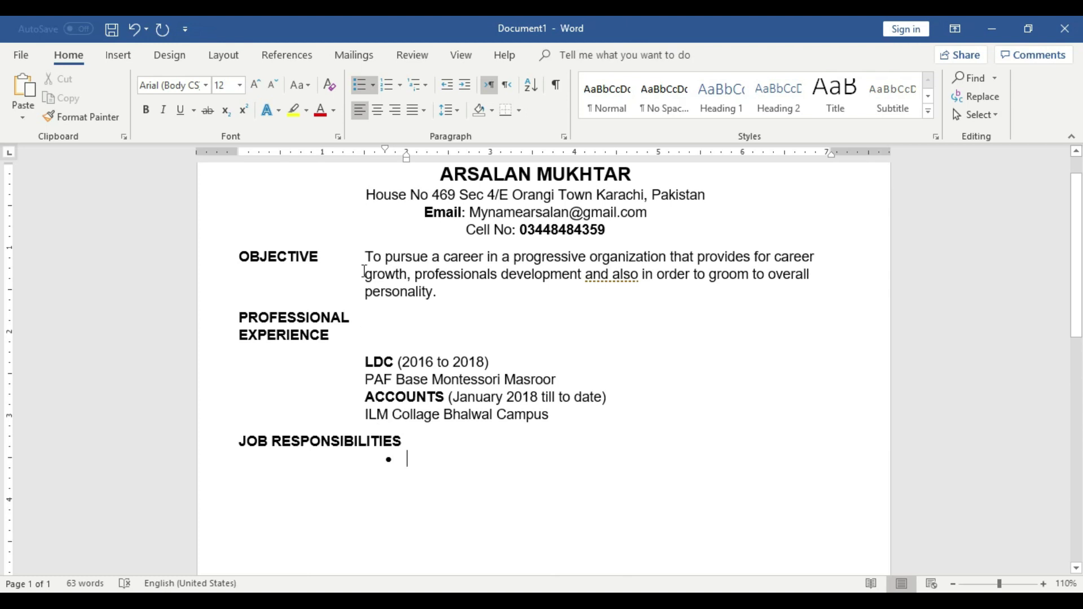
Try dragging the ruler marker to shift the bullet indent left, then undo it.
drag(365, 255, 407, 445)
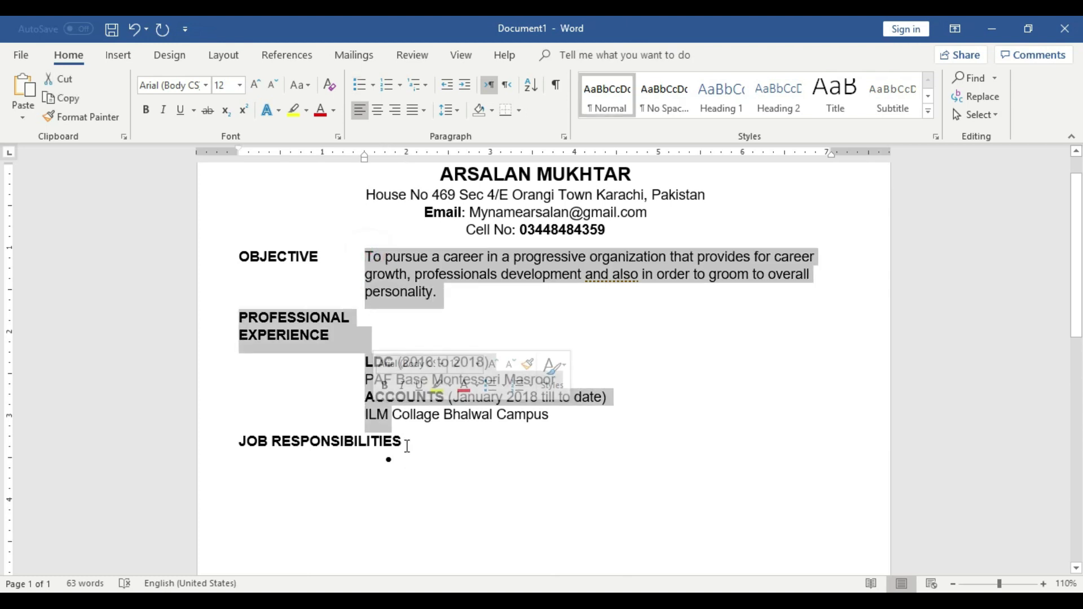
click(417, 450)
click(386, 460)
click(407, 458)
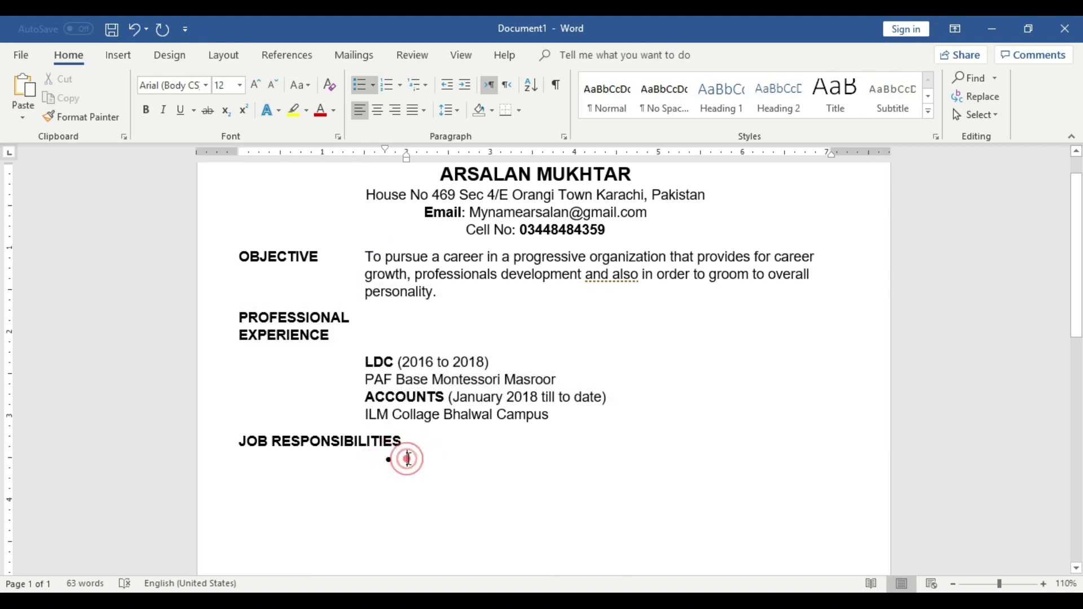
drag(406, 157, 388, 167)
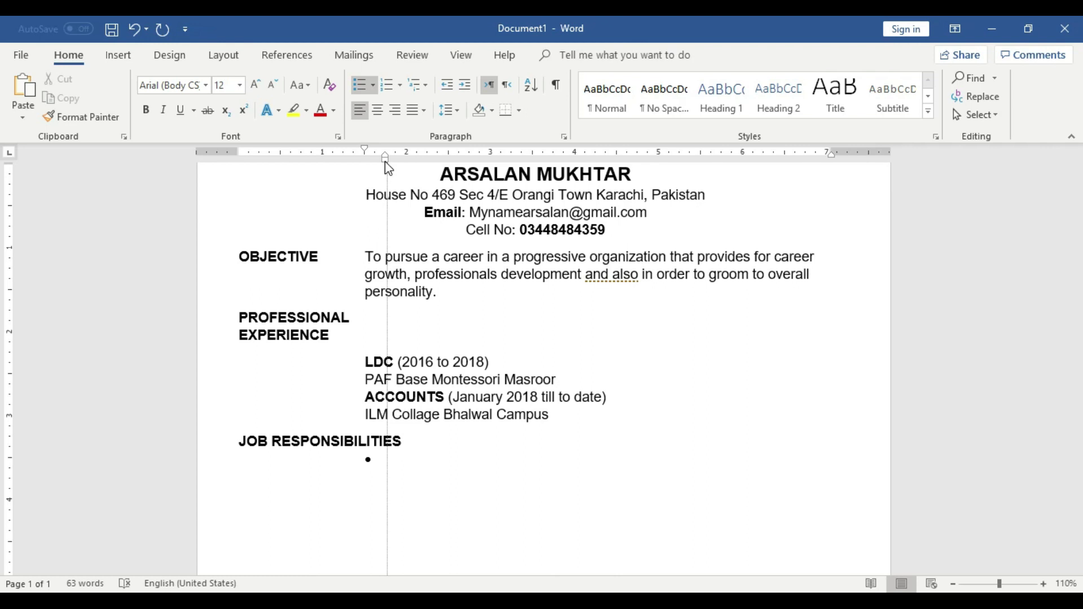
drag(388, 167, 388, 168)
key(ctrl+z)
Re-create the bullet and indent it one Tab to line up with the entries above.
click(411, 457)
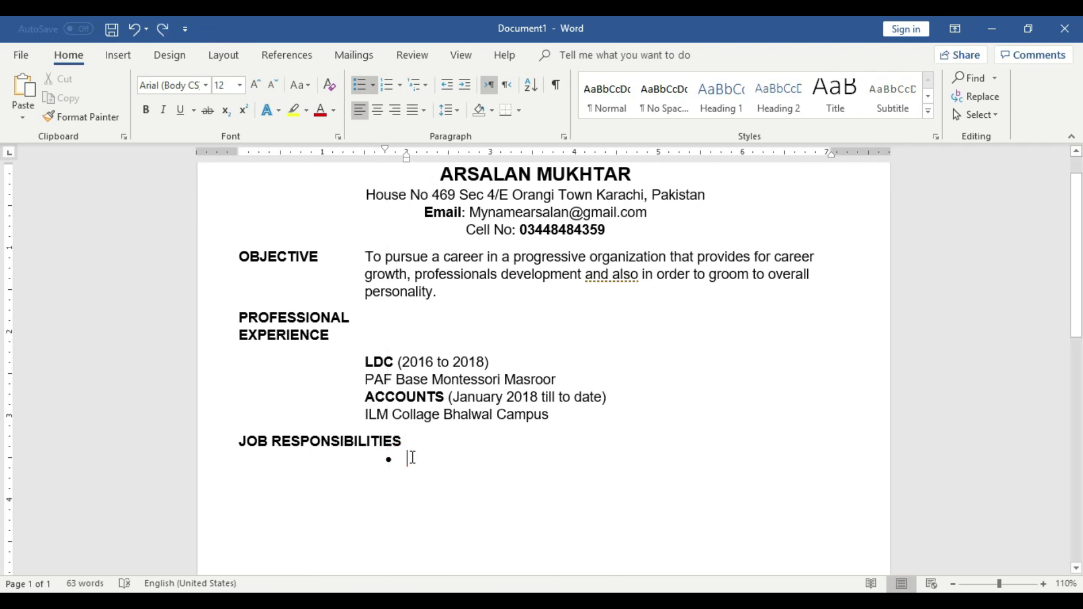
key(BackSpace)
key(BackSpace)
key(ctrl+b)
key(ctrl+t)
click(359, 84)
key(Tab)
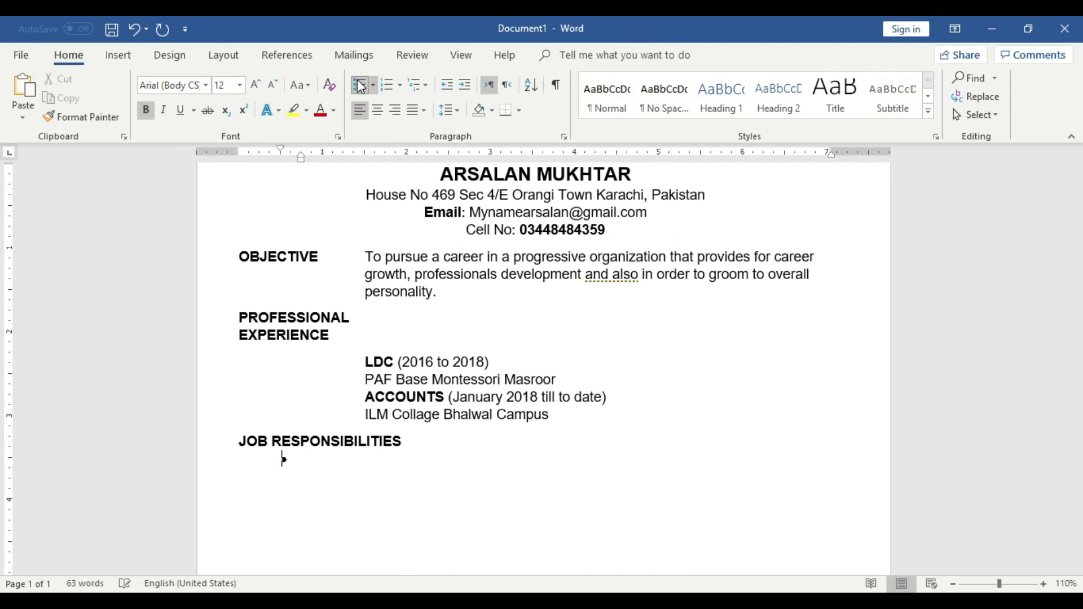
key(Tab)
key(Tab)
key(ctrl+z)
key(ctrl+z)
key(ctrl+z)
click(360, 86)
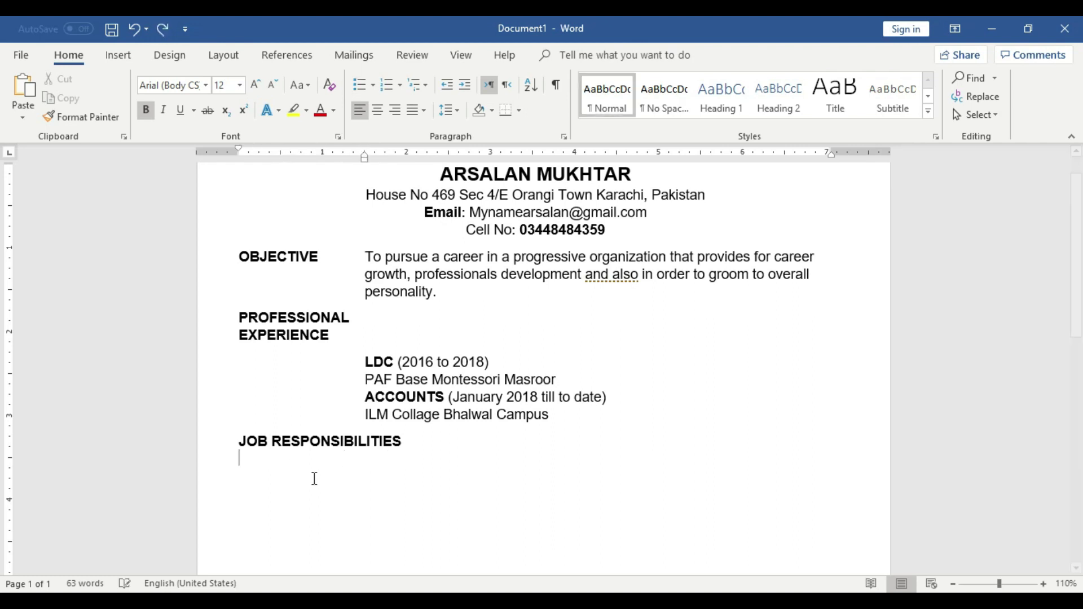
click(414, 445)
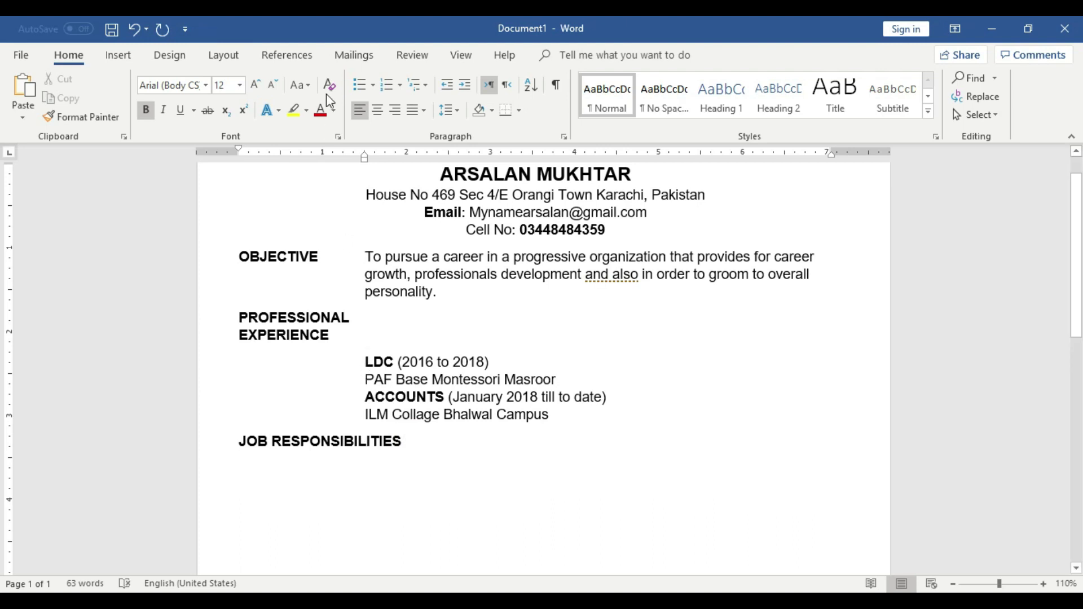
click(359, 86)
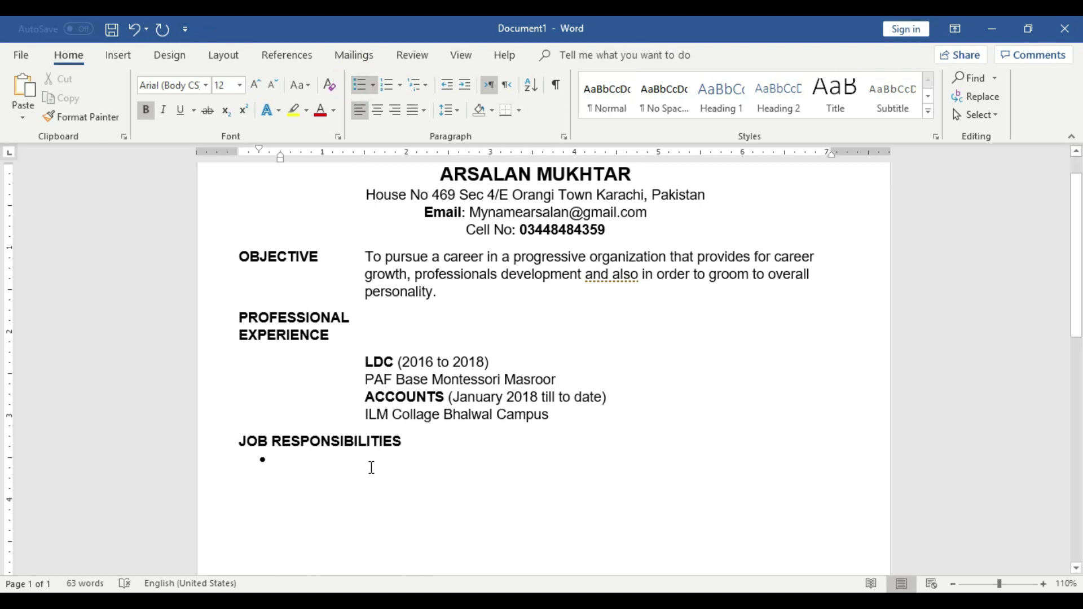
key(Tab)
key(Tab)
key(Tab)
Unbold 'To' and type the duties 'maintain fee bill and summary' and 'keep student,s dossier up to date'.
text(To)
double_click(412, 457)
click(146, 110)
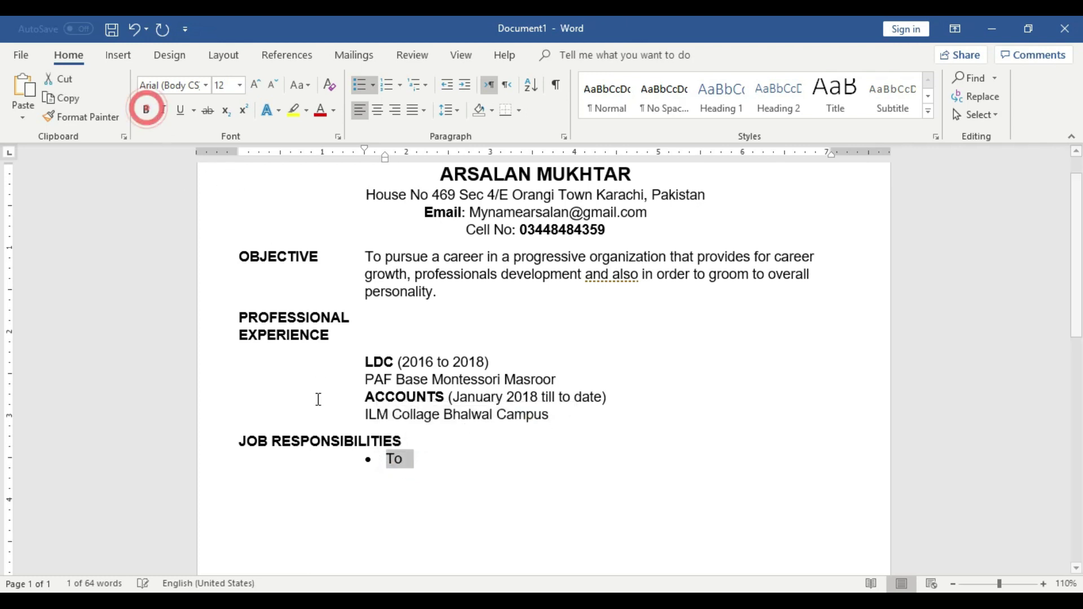
click(428, 462)
text(maintain )
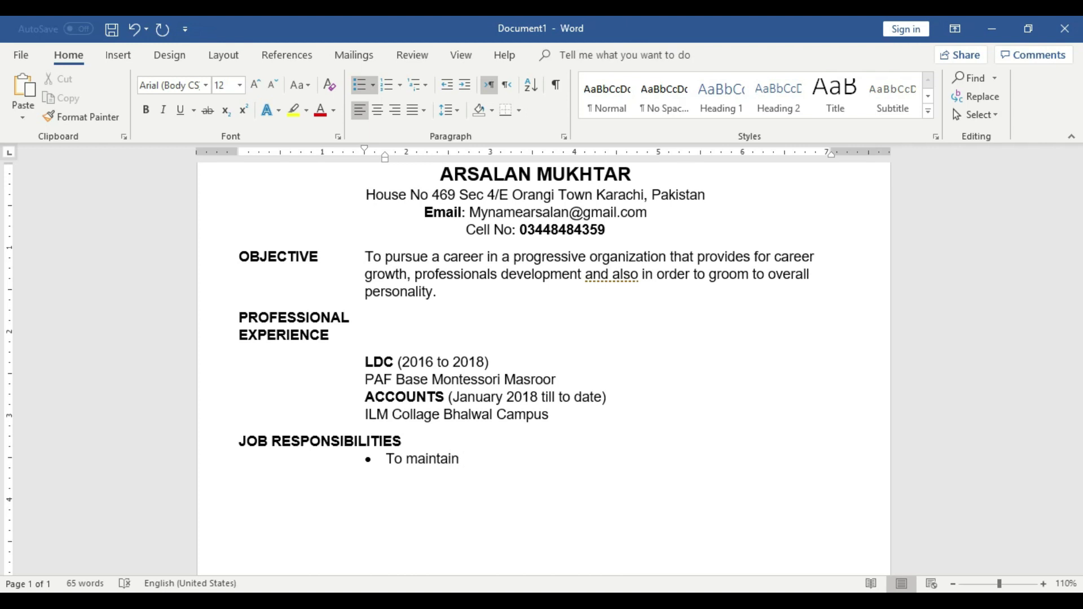
text(fee bill)
text( and summary )
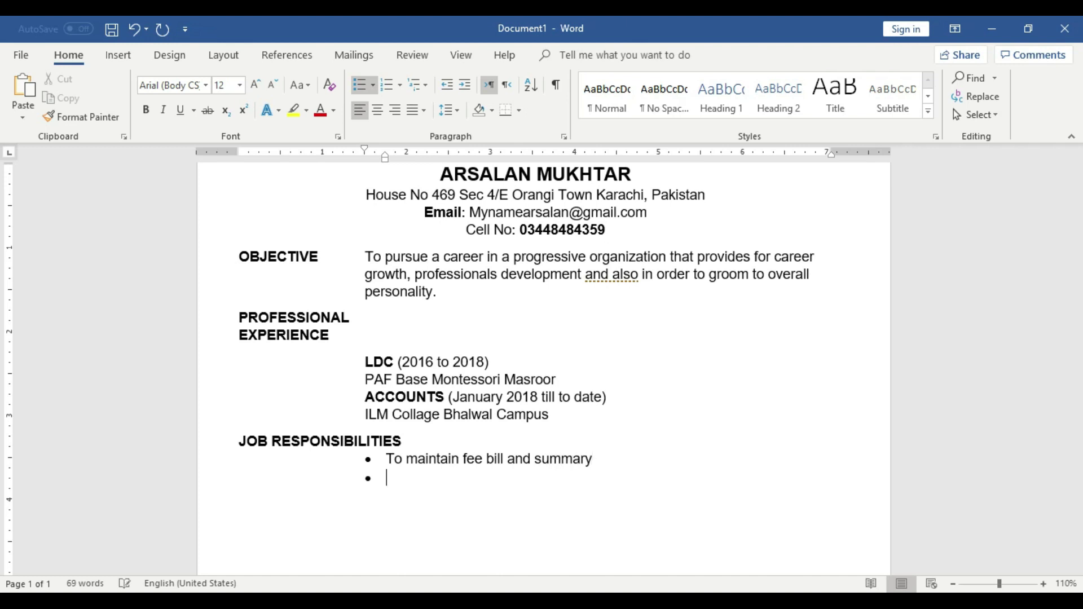
text(To keep)
text( student)
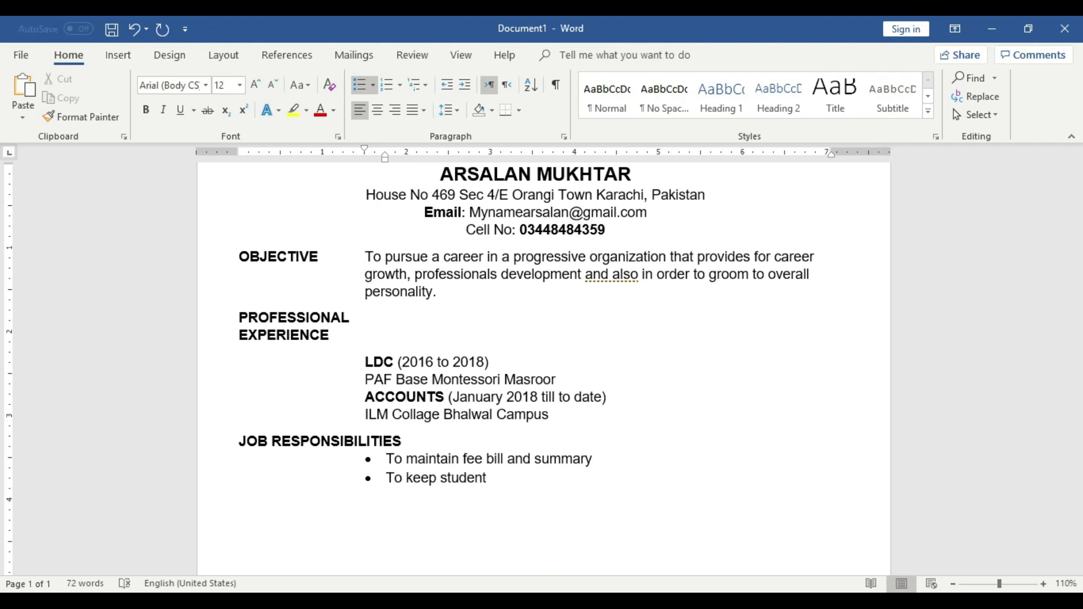
text(,s)
text( dossier up to date)
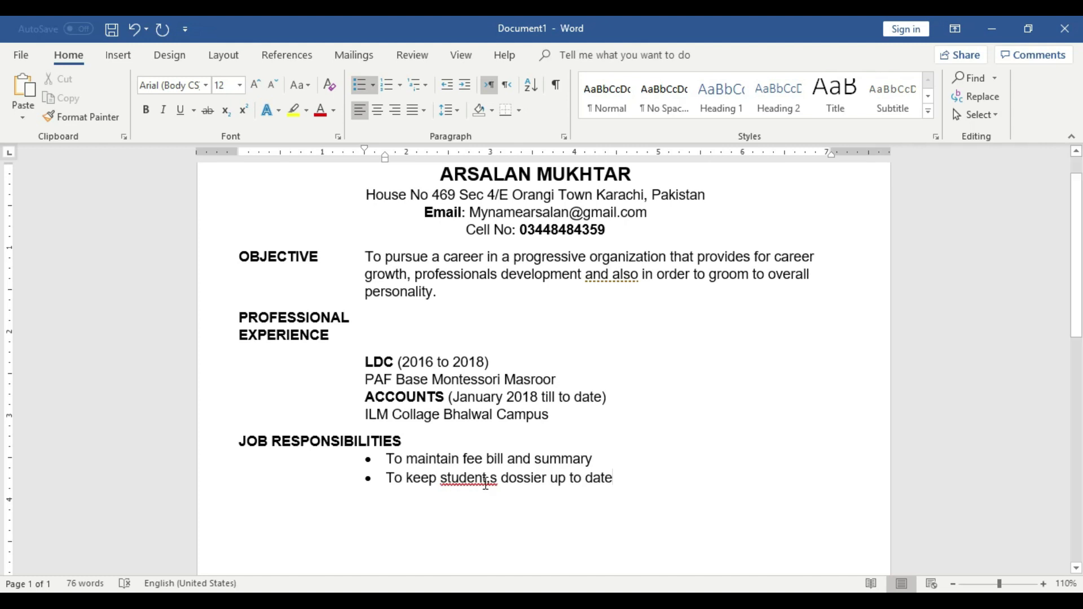
Correct the second duty's spelling to "student's dossier" and start a third bullet below it.
right_click(485, 484)
click(536, 309)
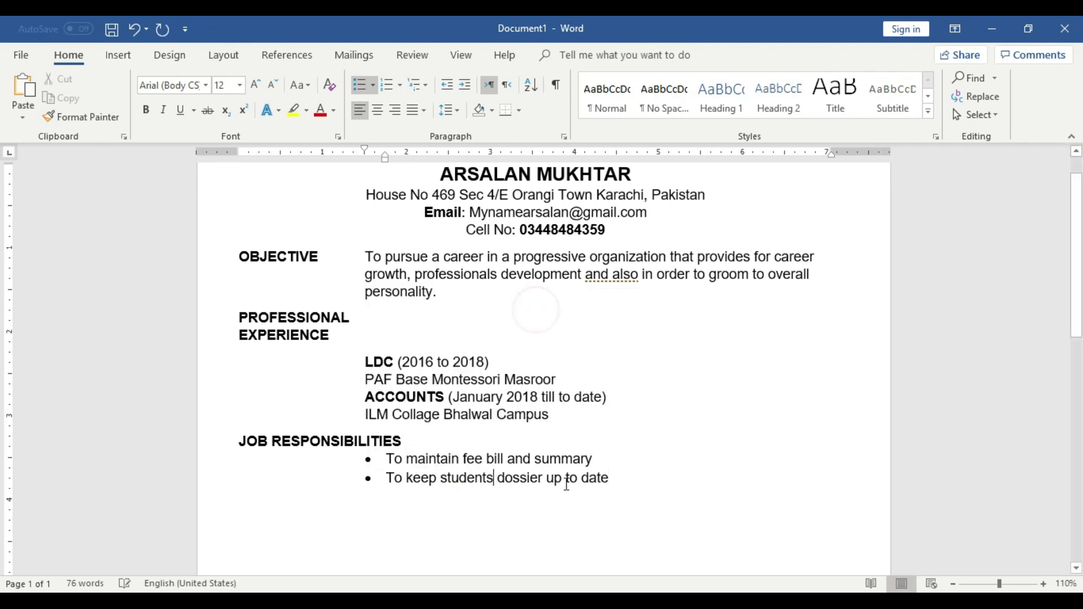
click(621, 472)
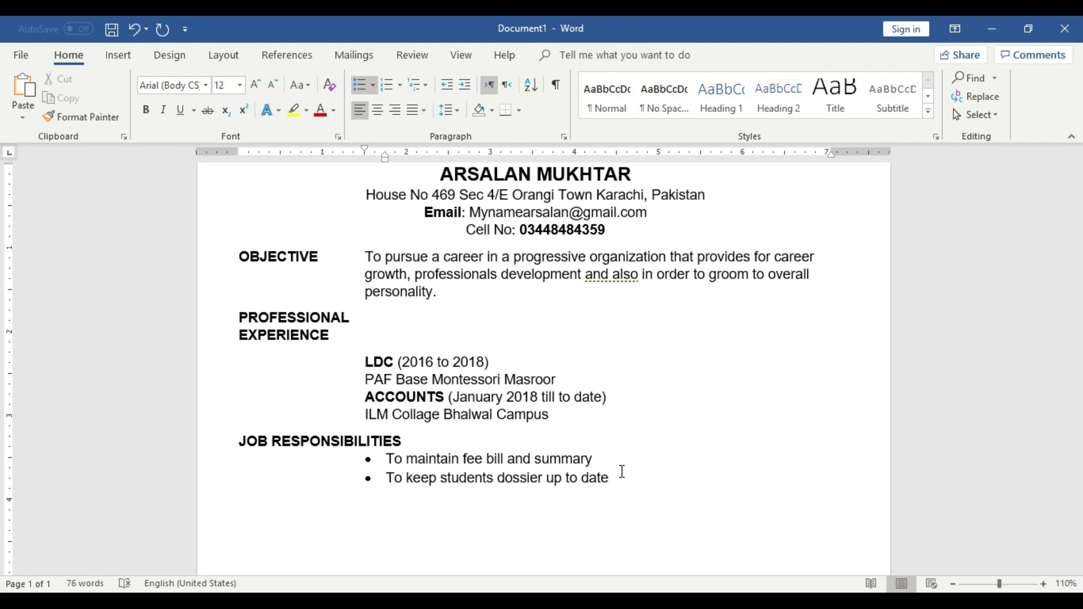
key(Return)
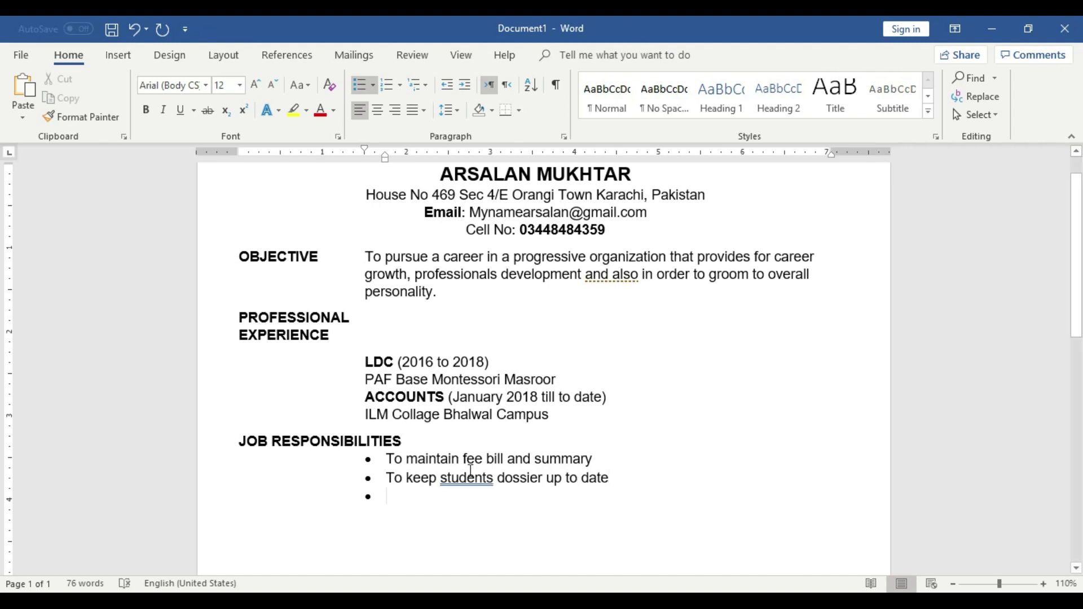
right_click(474, 478)
click(541, 325)
click(439, 498)
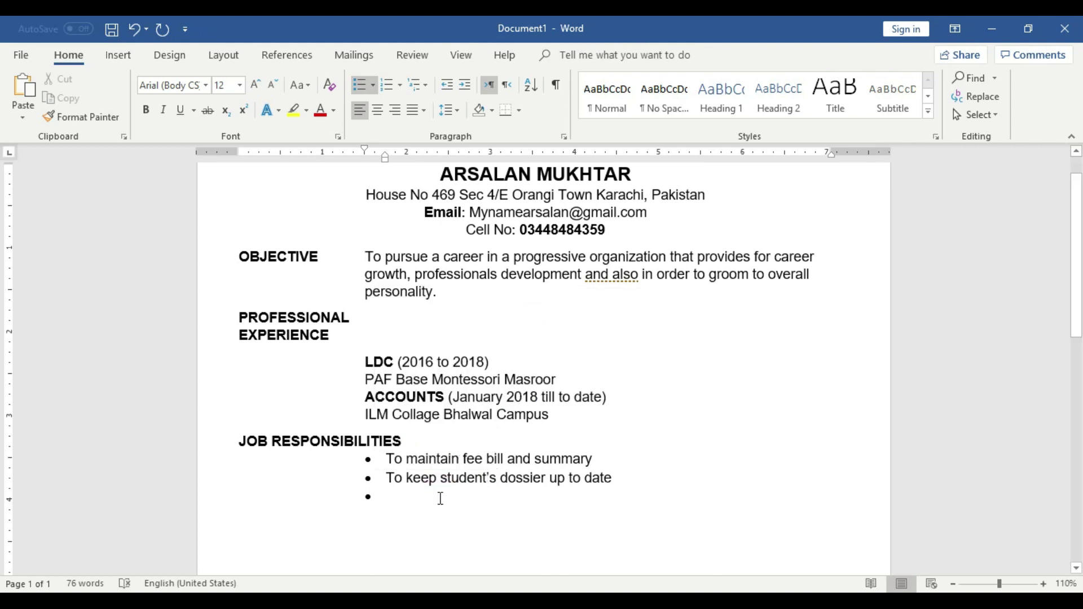
Enter the third duty "To maintain academic records".
text(to)
key(BackSpace)
key(BackSpace)
key(BackSpace)
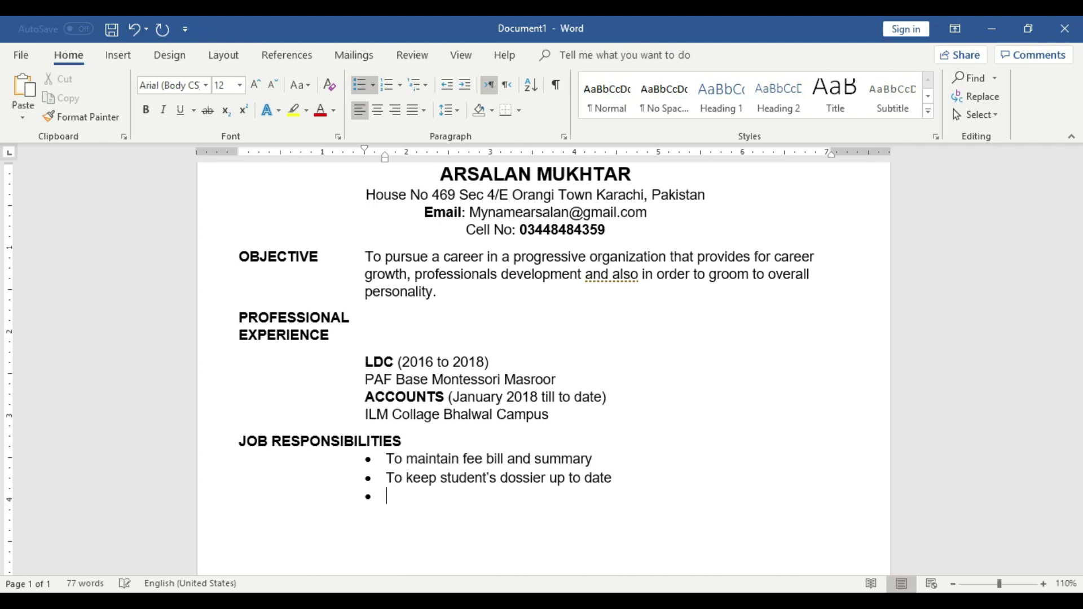
text(To maintain)
text( academic re)
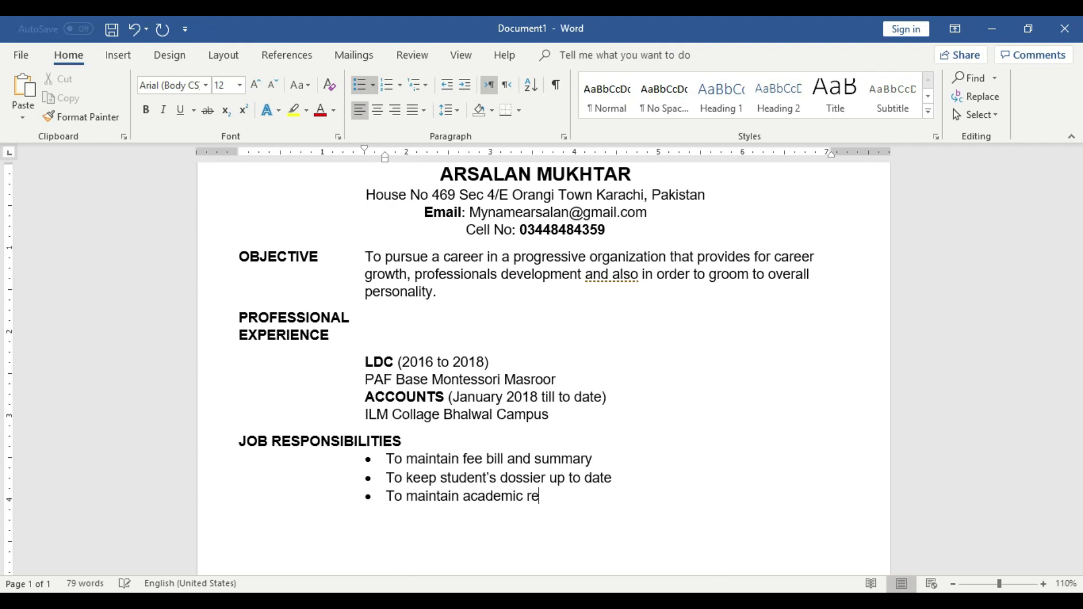
text(cords)
Add a fourth bullet: "To maintain Balance Sheet, Payment Voucher, Income Voucher, Salary Sheet".
key(Return)
text(To maintain)
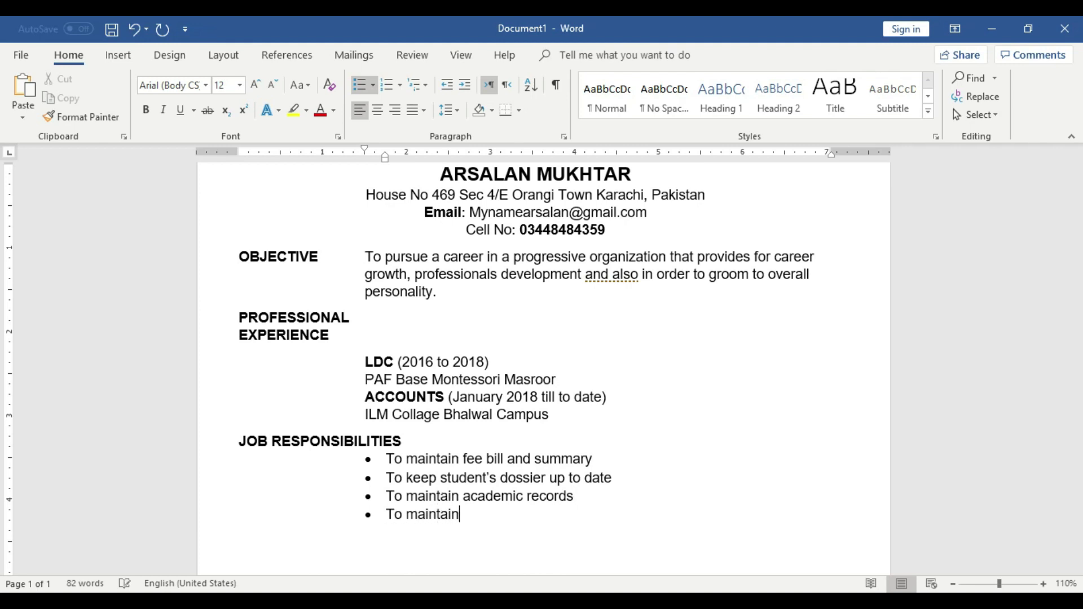
text( balance)
text( sHEET)
key(BackSpace)
key(BackSpace)
key(BackSpace)
key(BackSpace)
text(sheet)
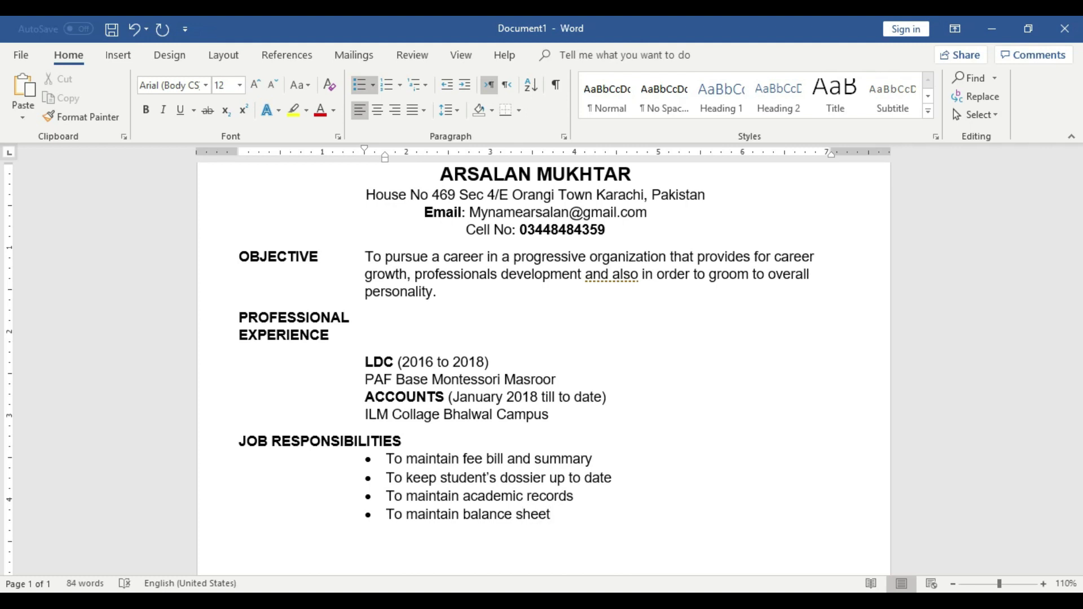
key(BackSpace)
key(BackSpace)
key(BackSpace)
key(BackSpace)
key(BackSpace)
key(BackSpace)
key(BackSpace)
text(Balance Sheet)
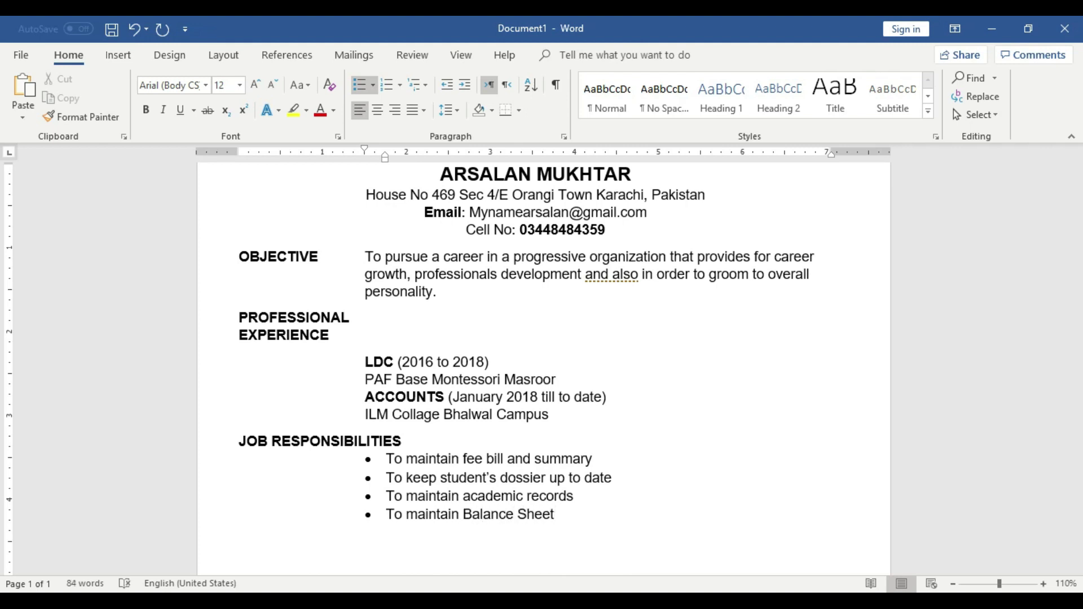
text(, Payment)
text( Vou)
key(BackSpace)
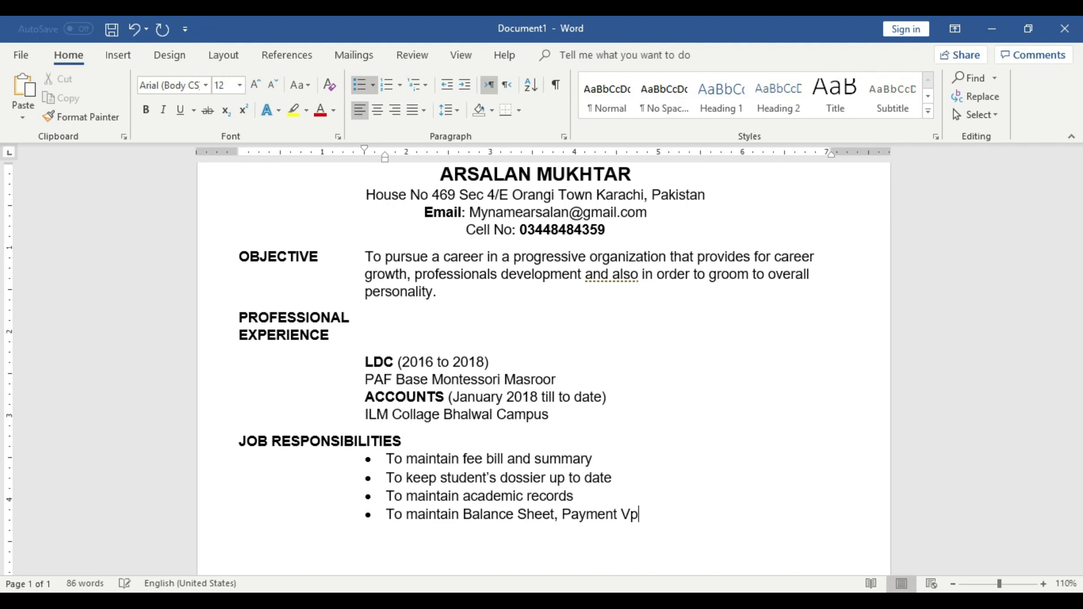
text(u)
key(BackSpace)
text(ucher,)
text( Income Voucher)
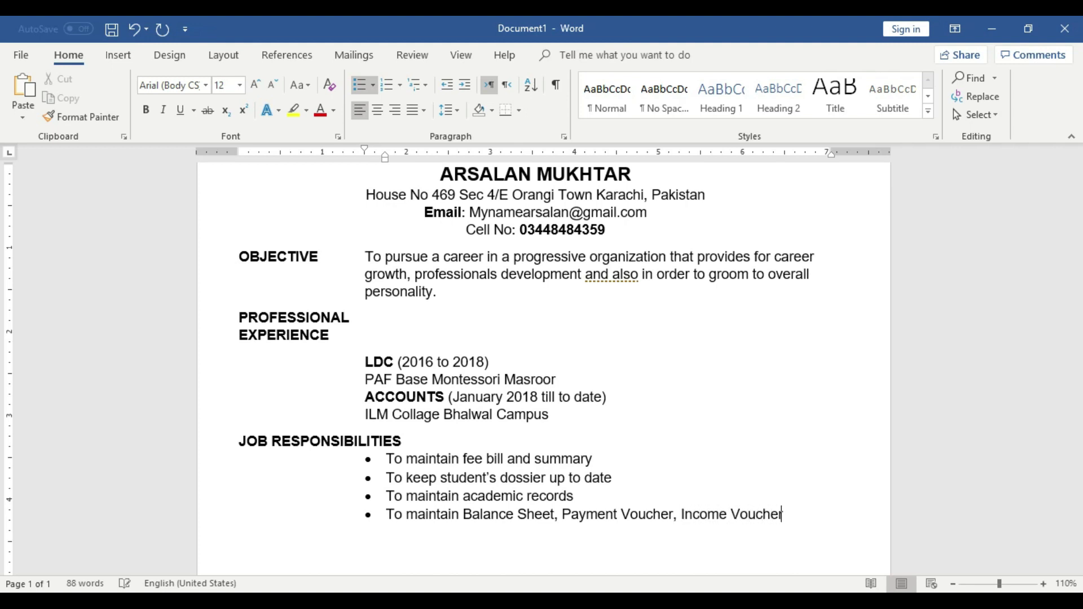
text(, Salary Sheet)
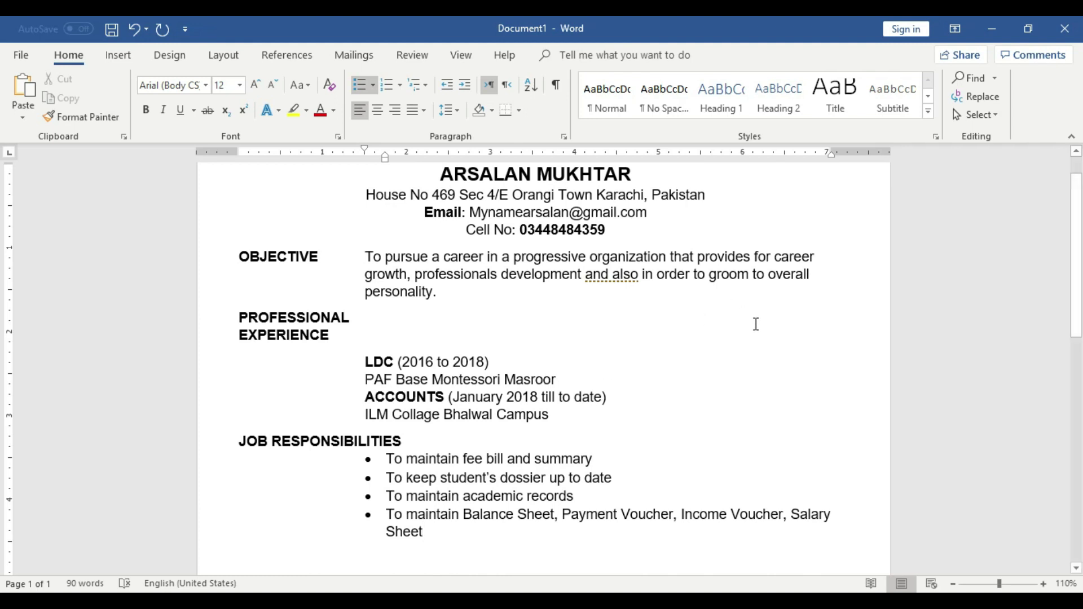
Move the right ruler margin outward and the left inward so the fourth duty fits one line.
scroll(798, 367, up, 1)
scroll(779, 376, down, 3)
click(431, 451)
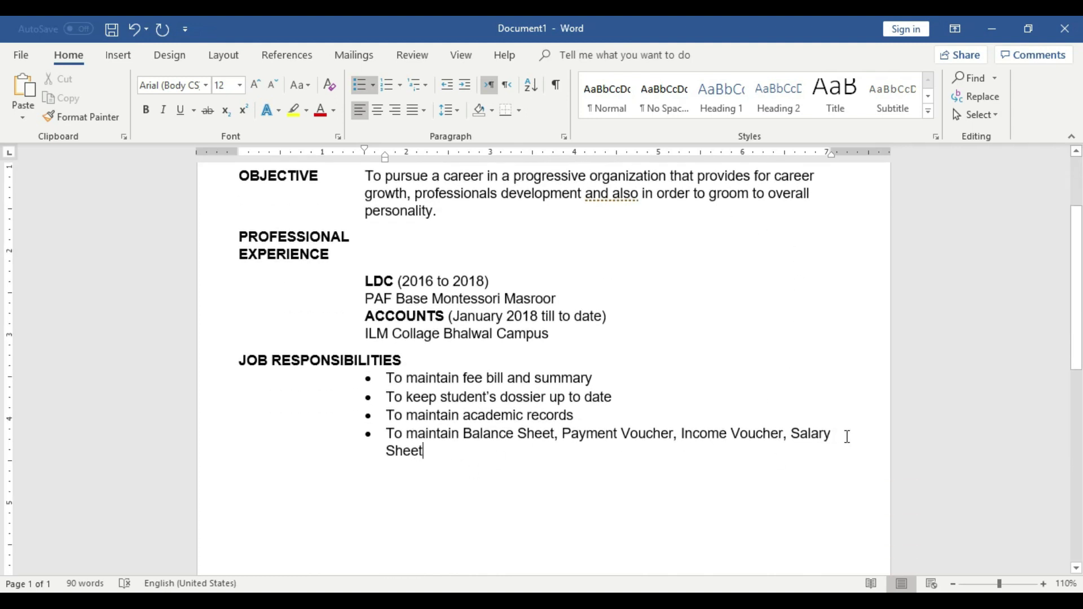
scroll(831, 169, up, 3)
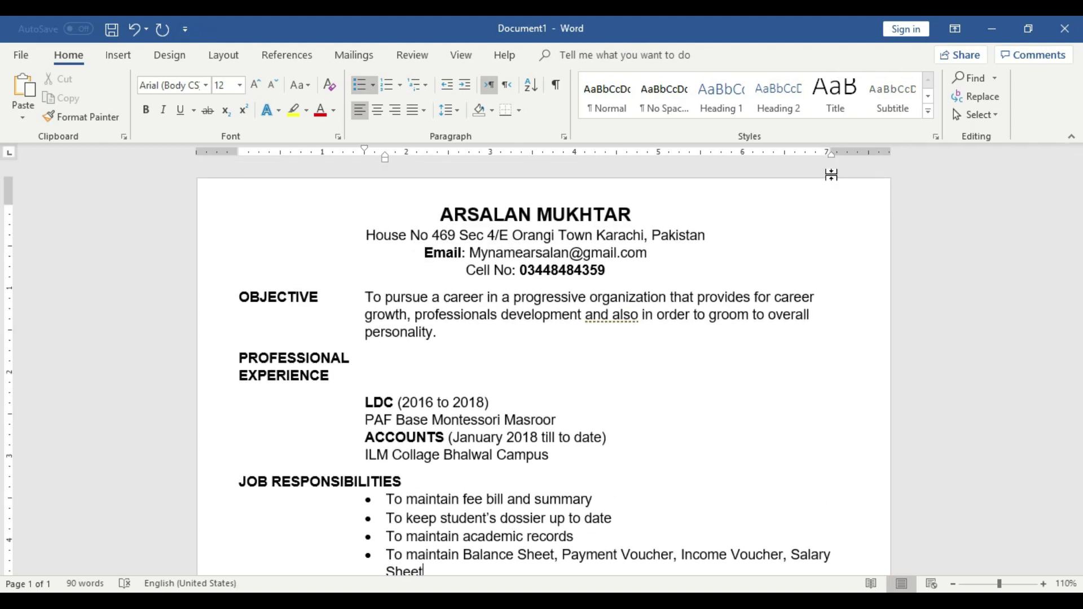
scroll(831, 172, down, 1)
drag(831, 149, 869, 152)
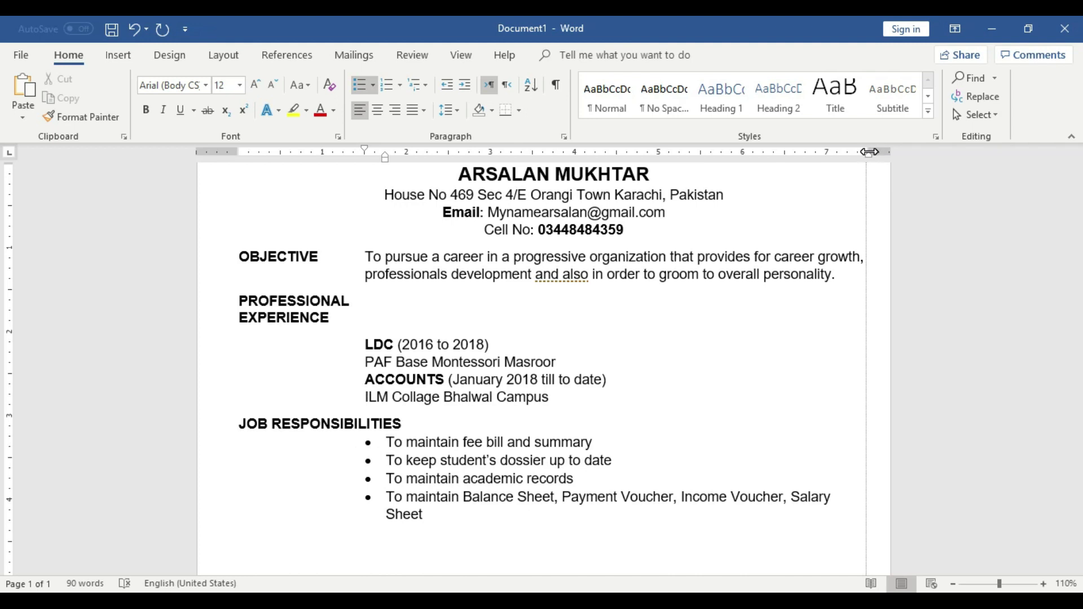
drag(869, 151, 873, 151)
drag(238, 151, 225, 152)
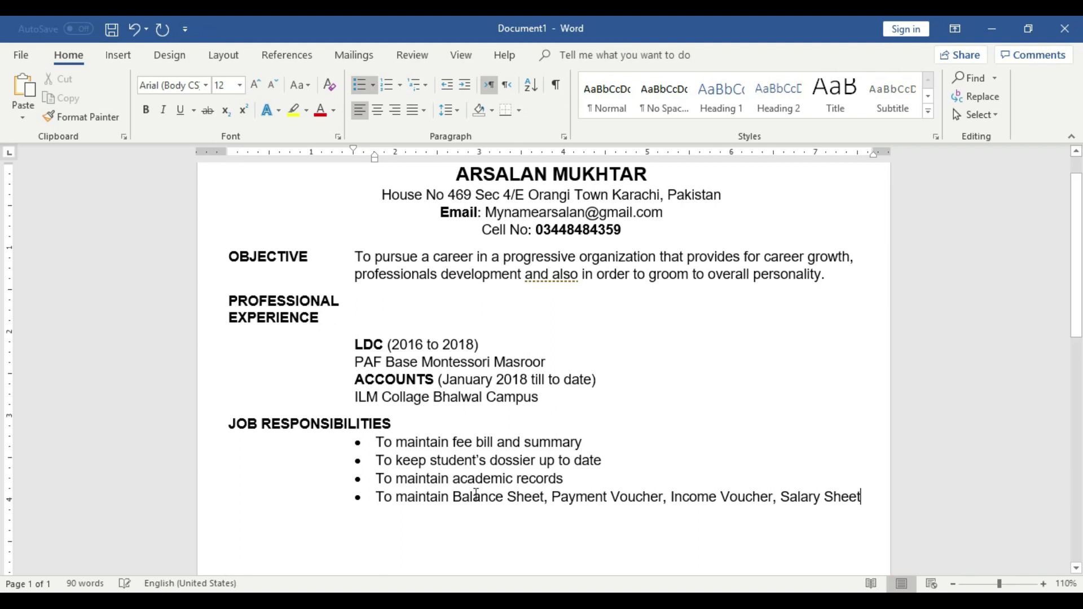
scroll(543, 520, up, 2)
scroll(551, 388, down, 1)
scroll(551, 388, down, 2)
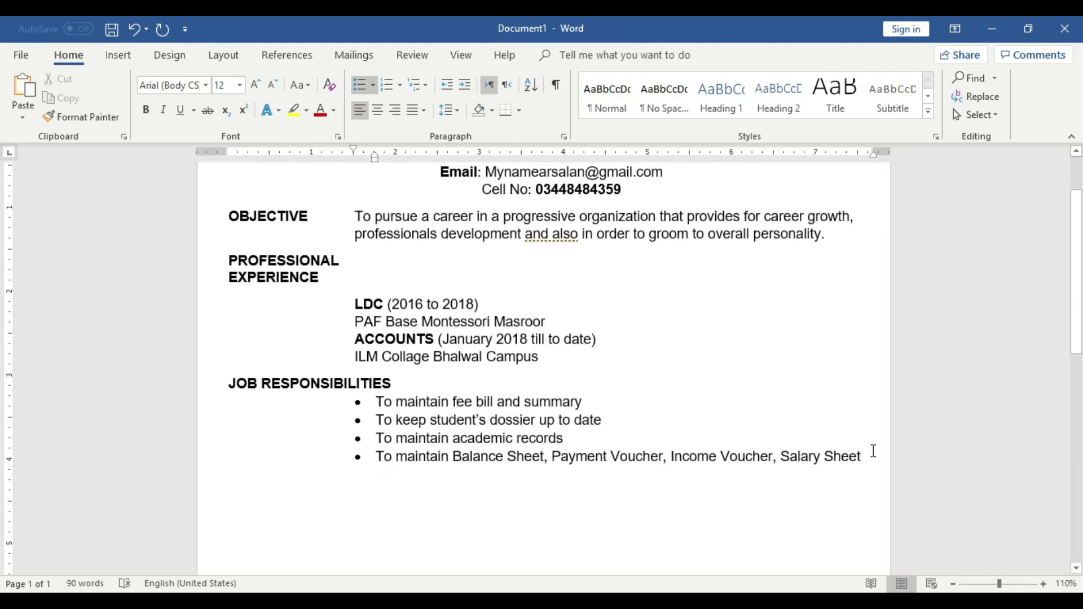
Add a fifth bullet reading "To make all necessary steps for the expected inspection".
key(Return)
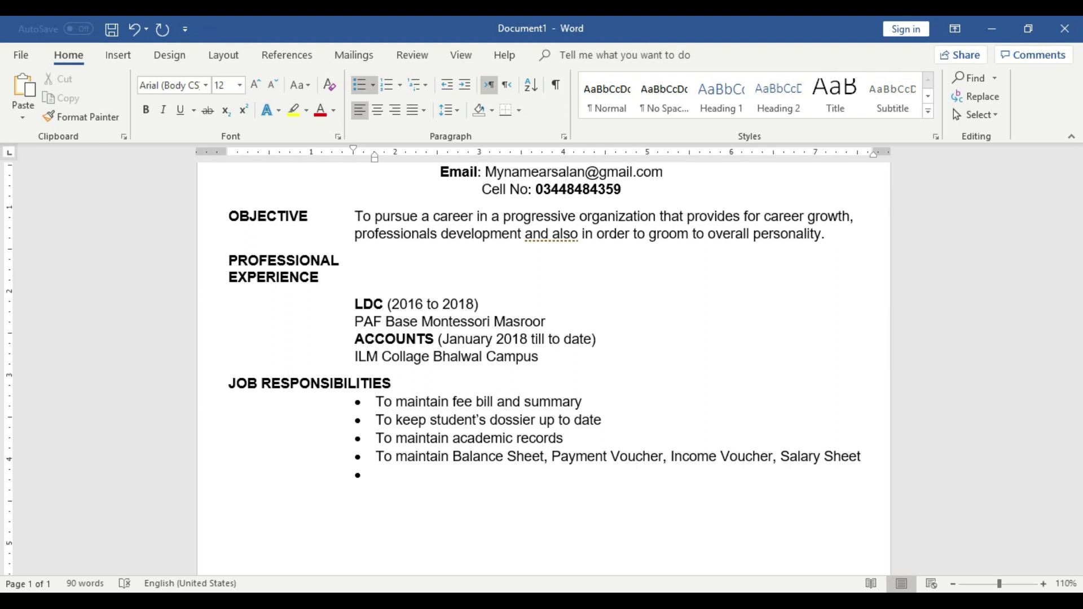
text(To make)
text(a)
text(ll ne)
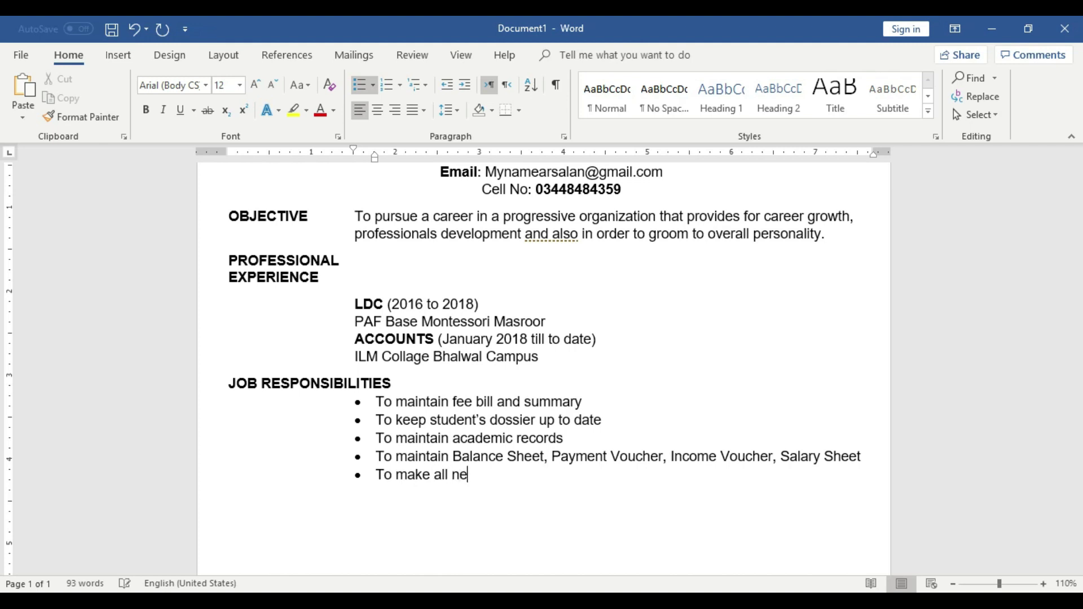
text(cessary steps for )
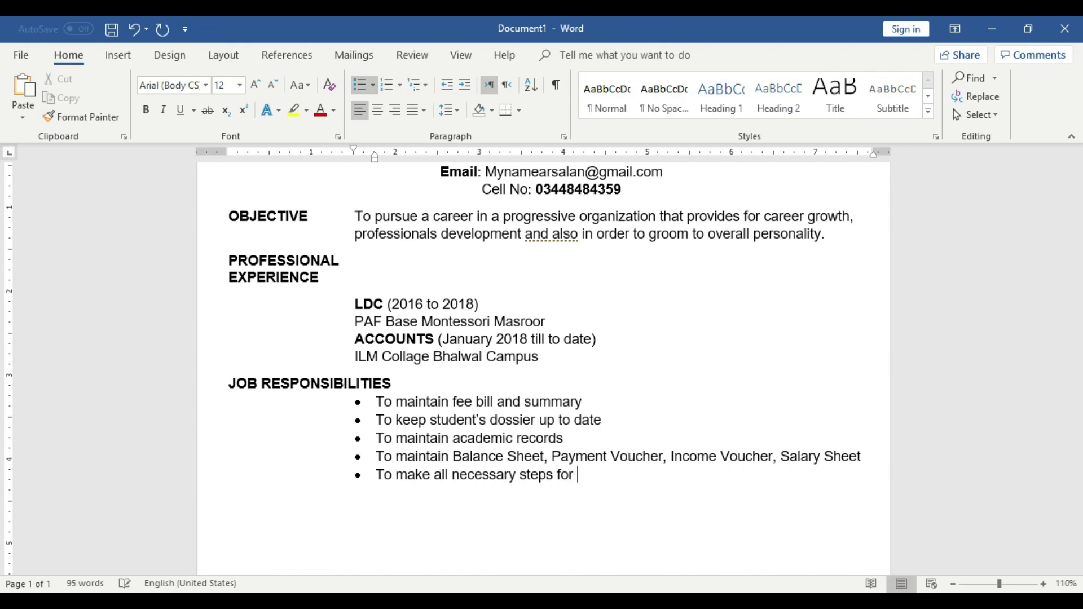
text(the expected inspection)
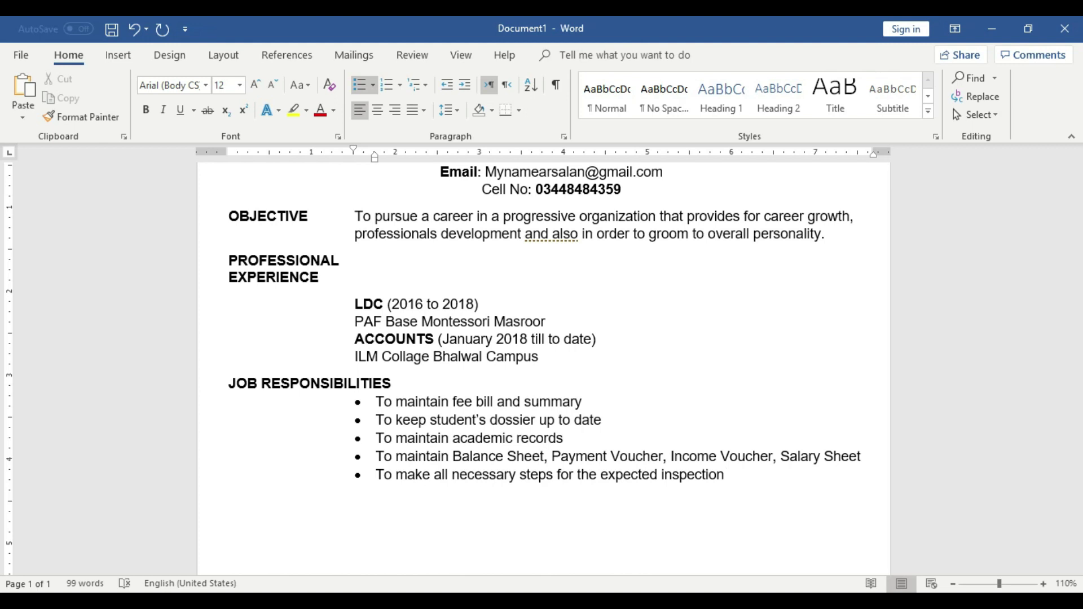
Ignore the grammar flag on 'and also'.
right_click(564, 234)
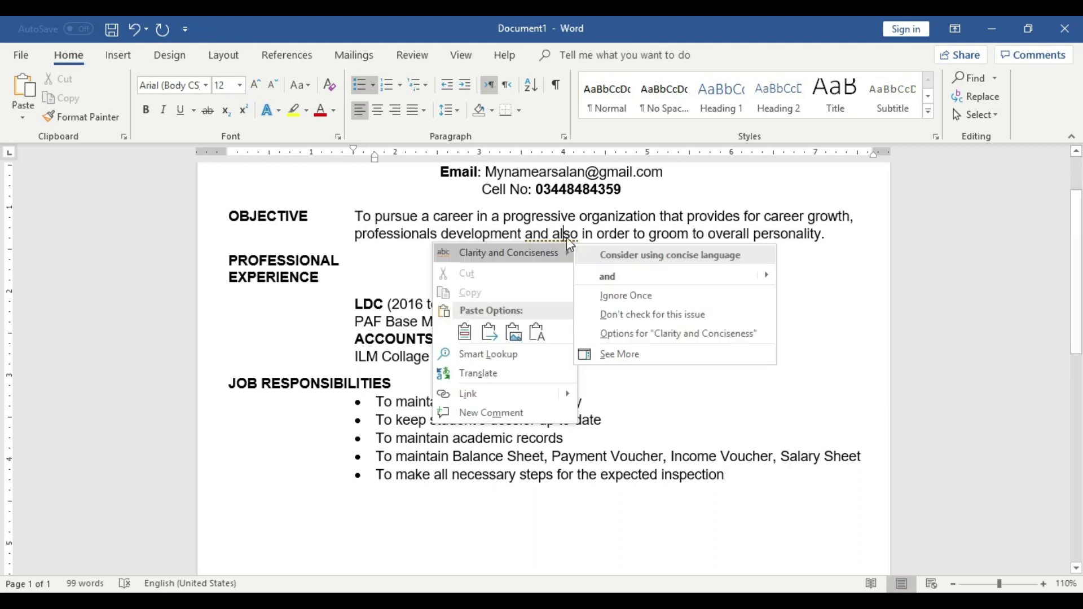
click(623, 296)
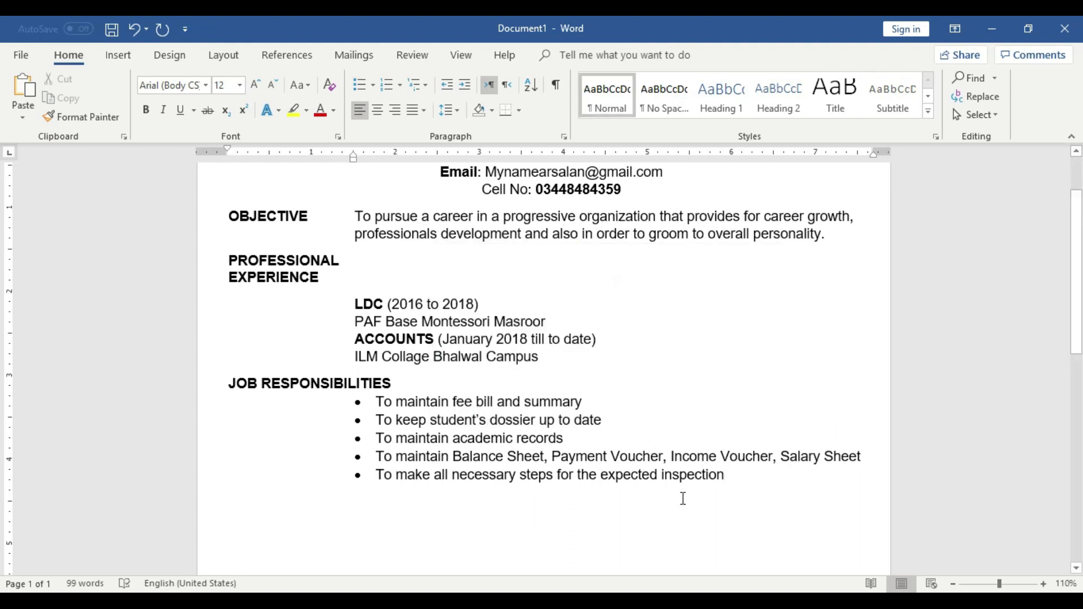
scroll(682, 498, down, 1)
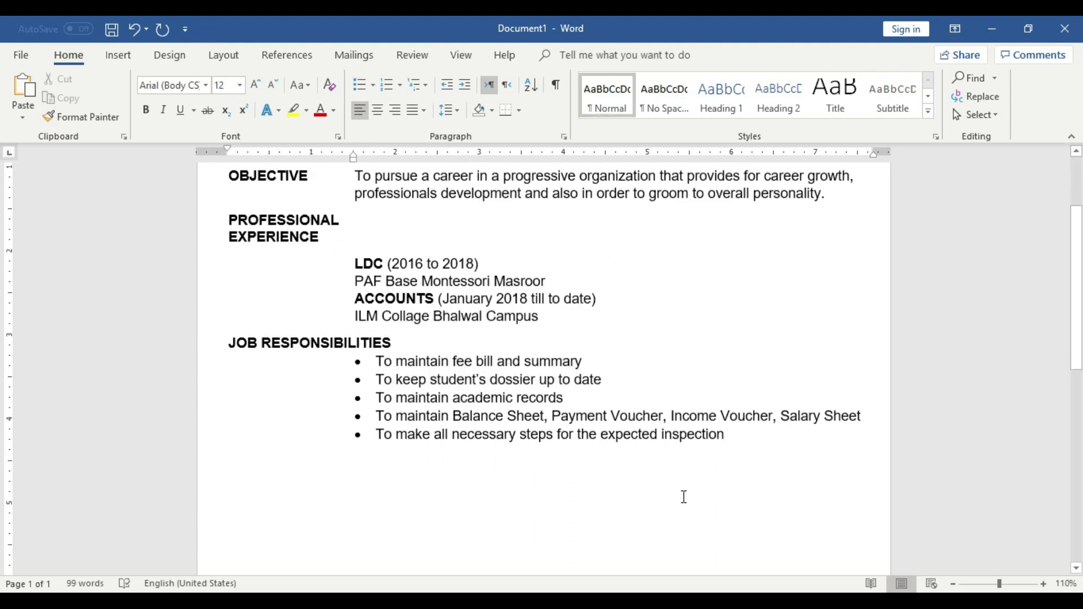
scroll(682, 499, up, 2)
scroll(684, 497, down, 1)
scroll(683, 497, down, 1)
Copy the JOB RESPONSIBILITIES heading and bullets and paste a duplicate below the list.
drag(727, 435, 257, 348)
right_click(249, 346)
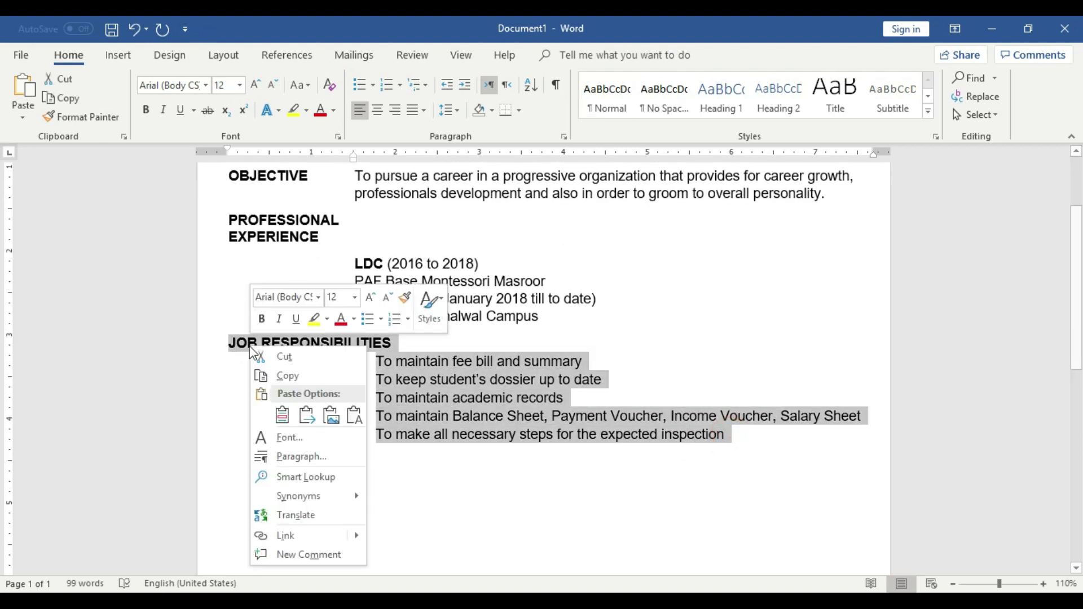
click(266, 371)
click(738, 435)
key(Return)
key(Return)
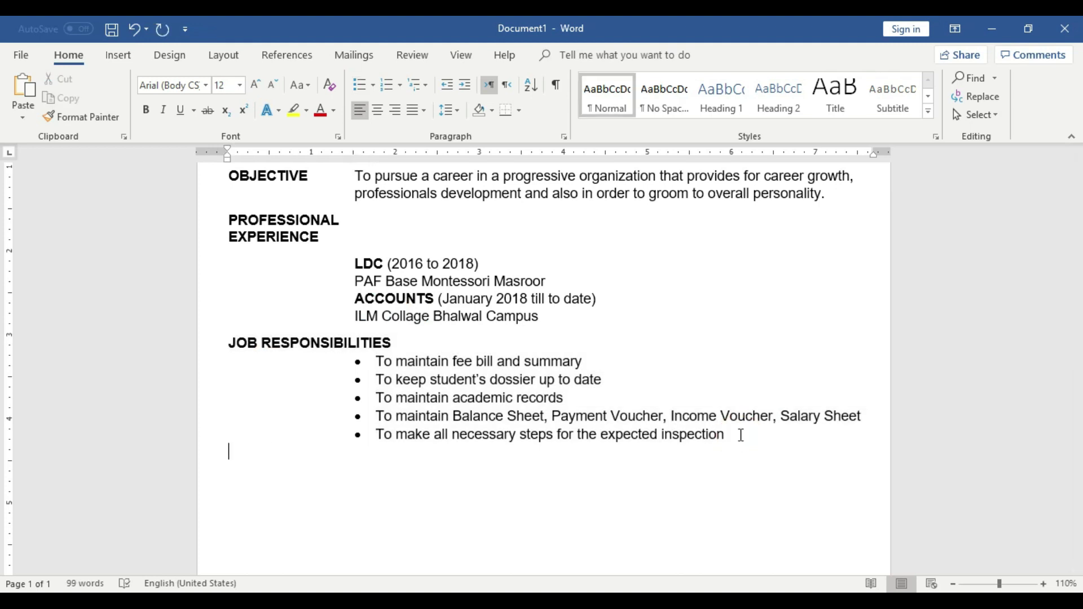
key(ctrl+v)
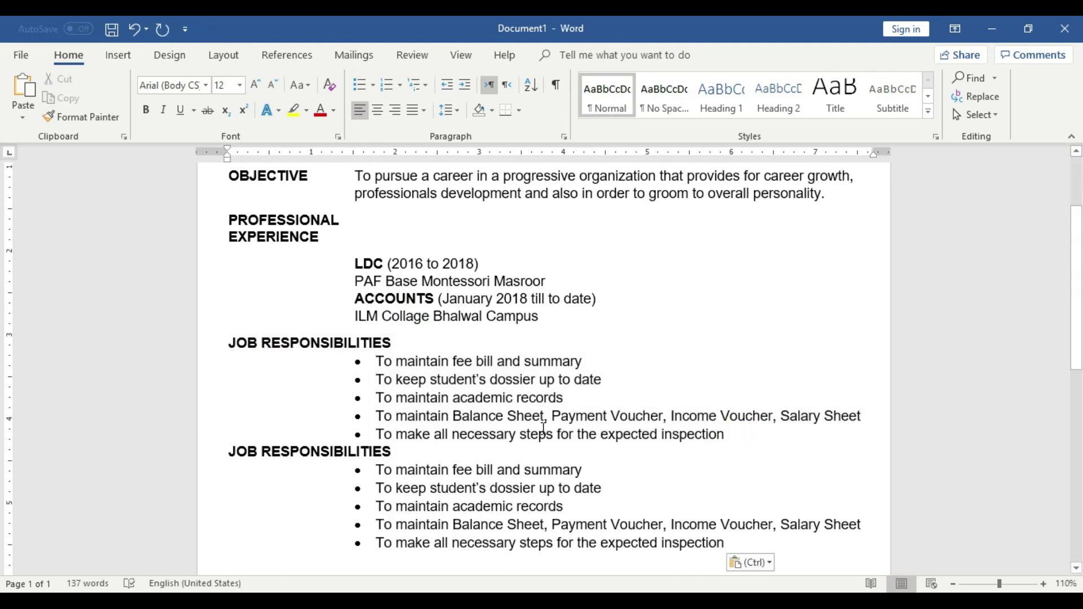
Rename the pasted heading to COMPUTER SKILLS.
click(391, 451)
key(BackSpace)
key(BackSpace)
key(BackSpace)
key(BackSpace)
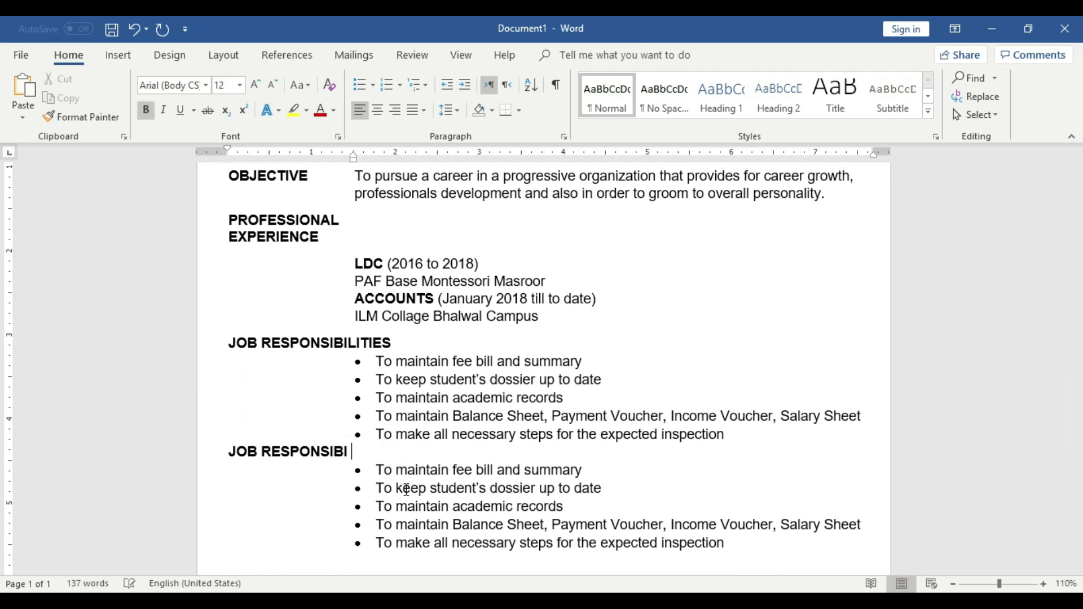
key(BackSpace)
key(BackSpace)
key(BackSpace)
key(BackSpace)
key(BackSpace)
key(BackSpace)
key(BackSpace)
key(BackSpace)
key(BackSpace)
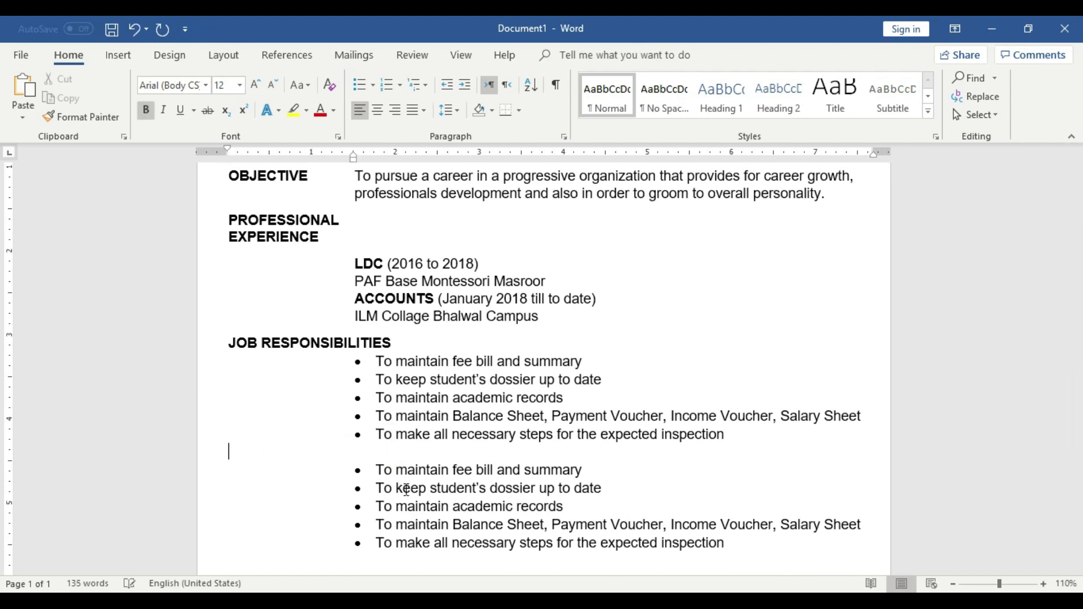
text(Computer)
key(BackSpace)
key(BackSpace)
key(BackSpace)
key(BackSpace)
key(BackSpace)
key(BackSpace)
key(BackSpace)
text(OM)
key(BackSpace)
text(MPUTER Sk)
key(BackSpace)
text(KILLS)
scroll(413, 486, down, 2)
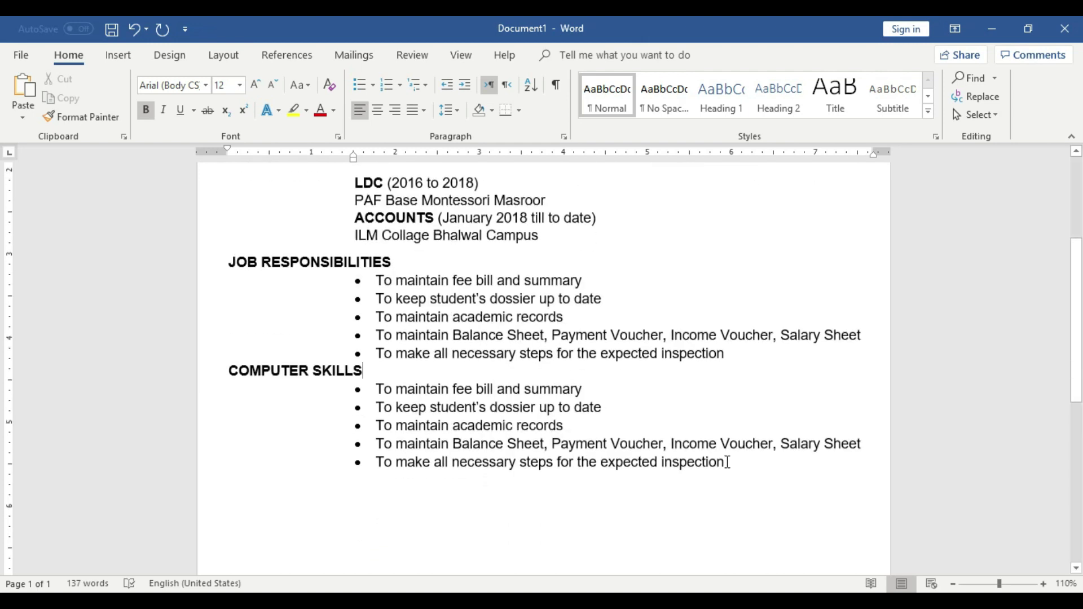
Delete the copied responsibilities bullet text, leaving one empty bullet.
drag(731, 462, 389, 398)
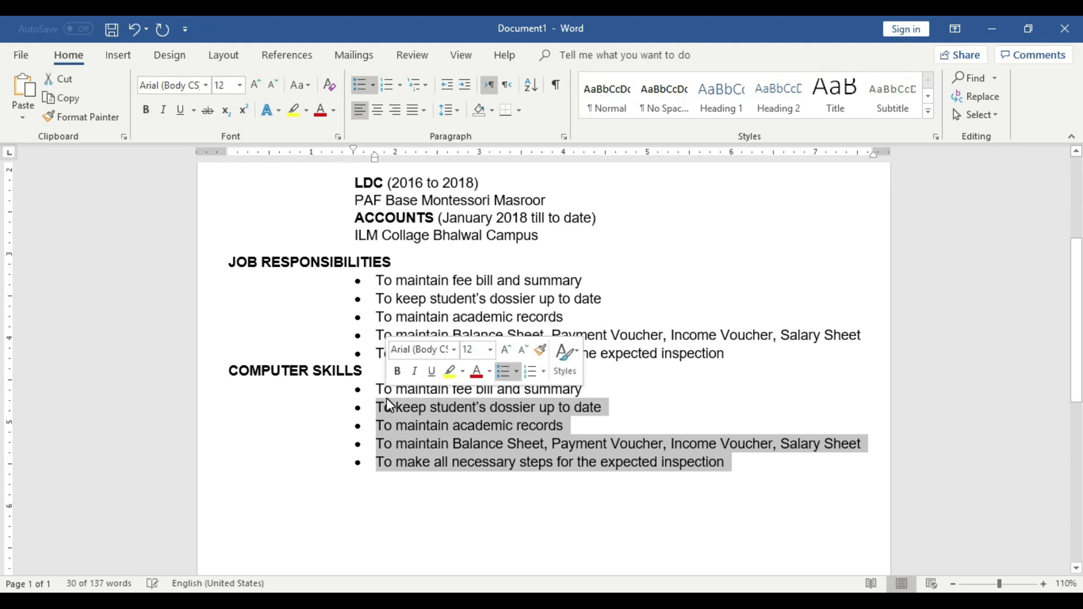
key(BackSpace)
drag(591, 393, 397, 392)
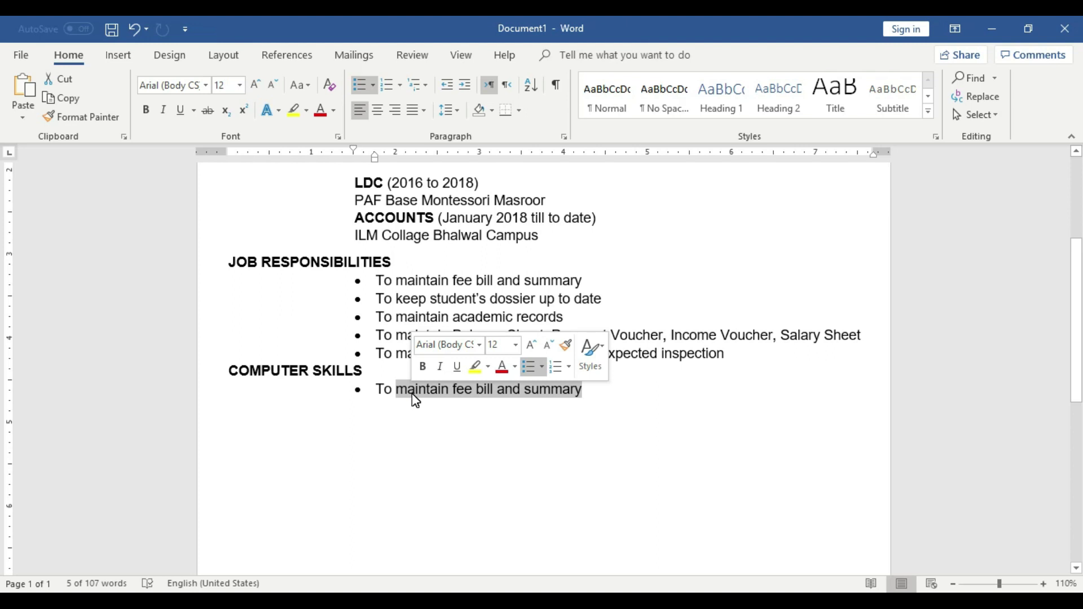
key(BackSpace)
key(BackSpace)
key(BackSpace)
key(BackSpace)
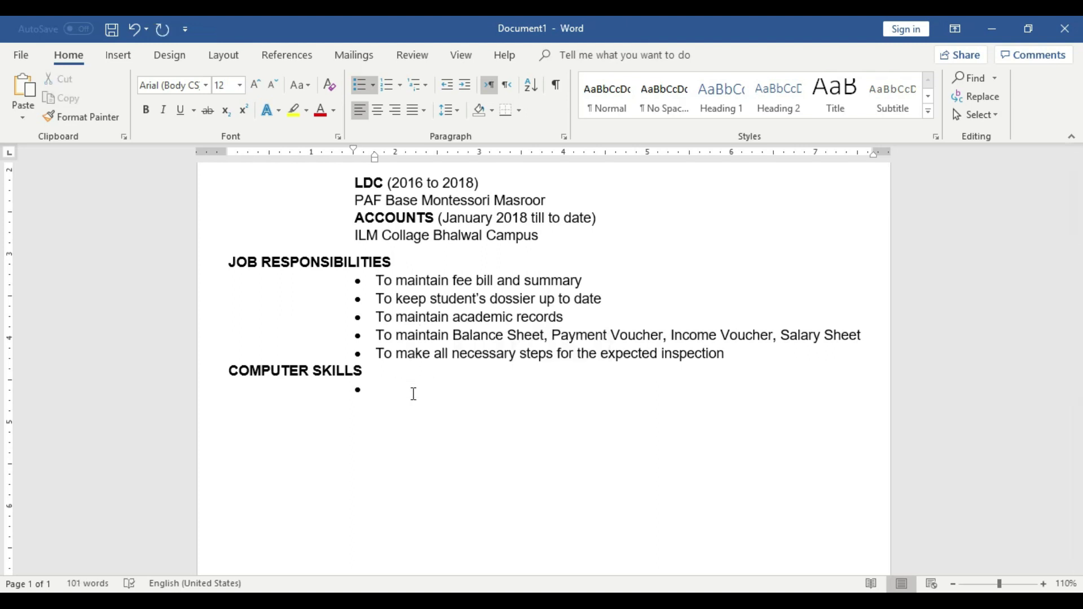
Type the bullets Graphic Suite (1 Year Graphic Diploma), Ms Office, Photoshop and Logo Designing.
text(G)
text(raphic Suite)
text( ()
text(1 )
text(Year)
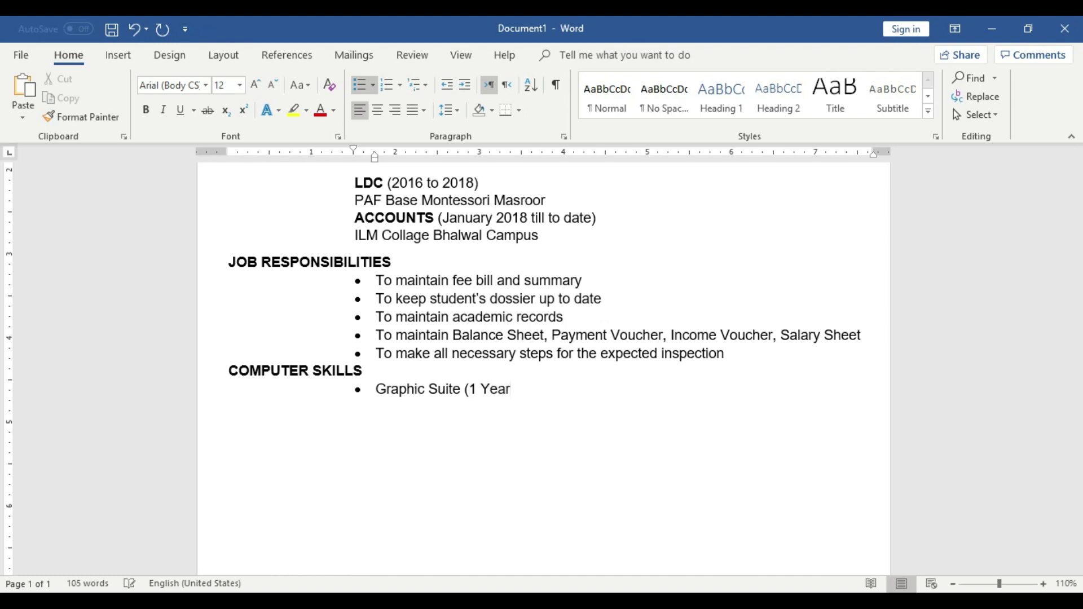
text(Graphic Diploma)
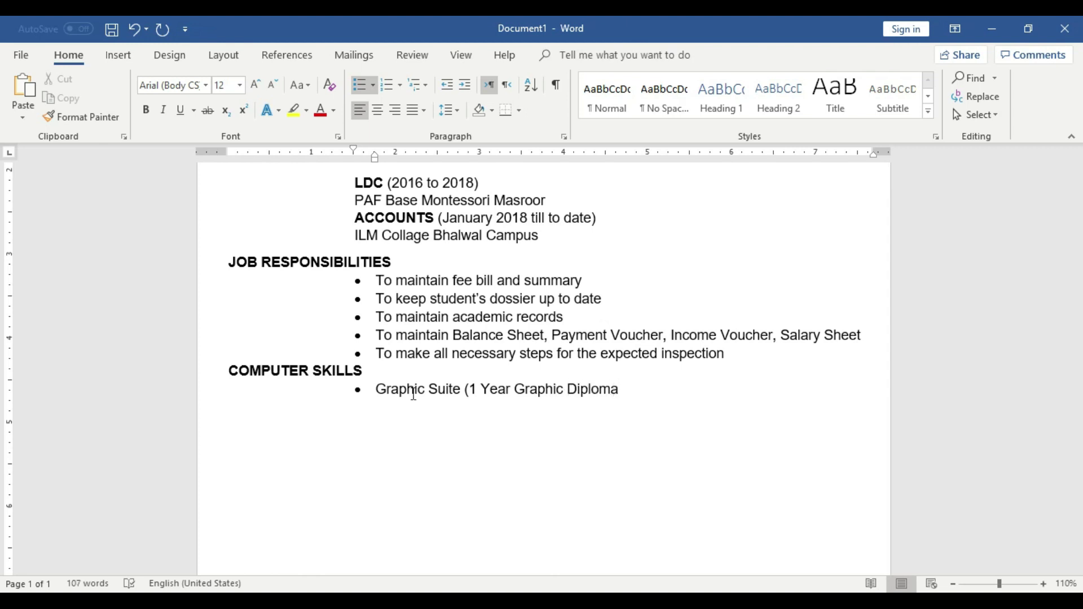
text())
key(Return)
text(Ms Office)
key(Return)
text(Photoshop)
key(Return)
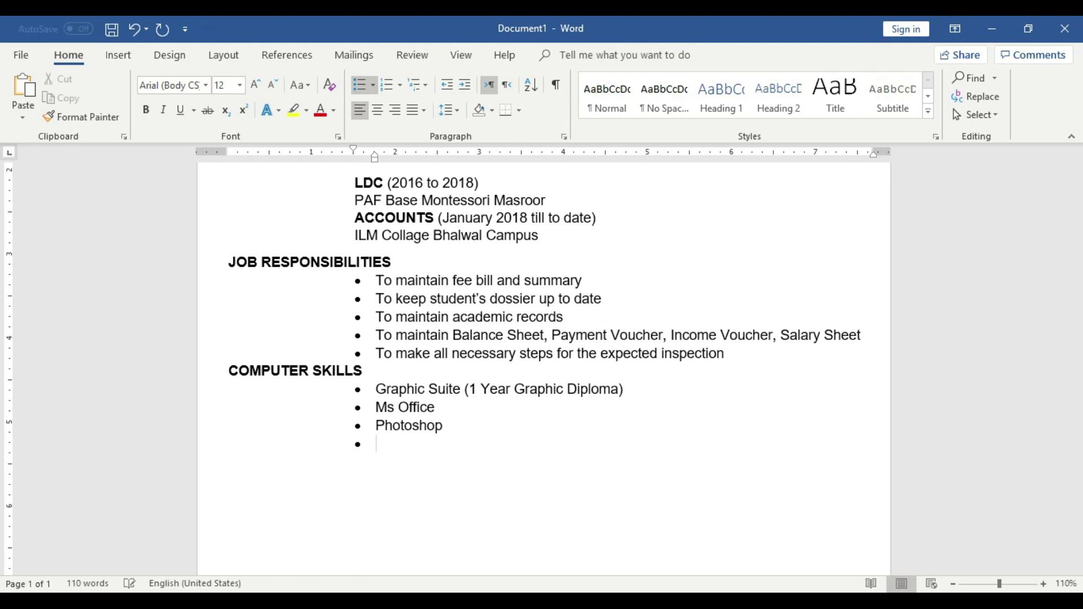
text(Logo Designing)
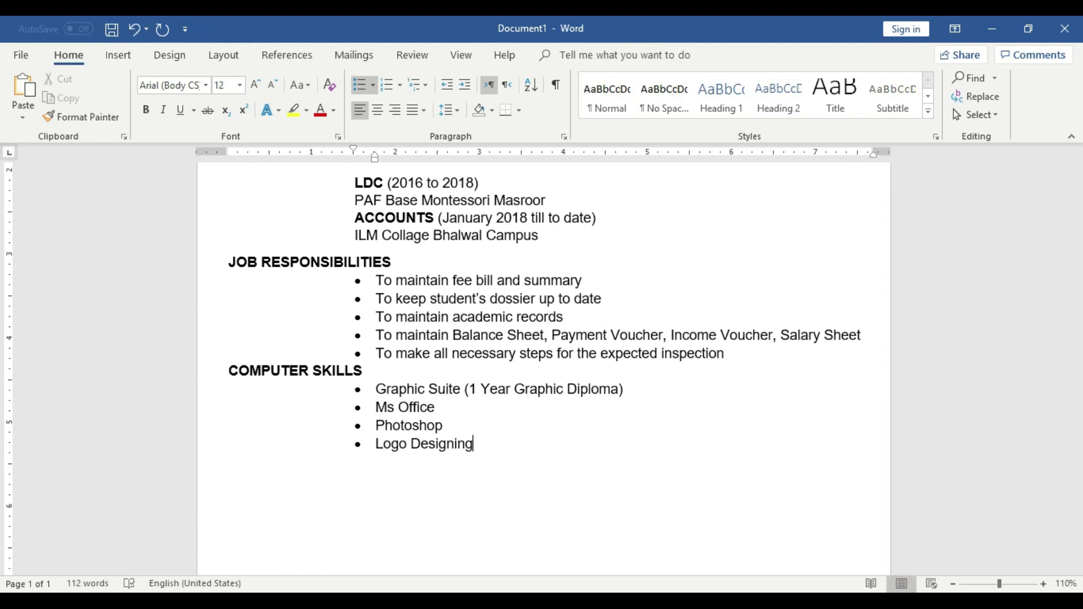
key(Return)
key(Return)
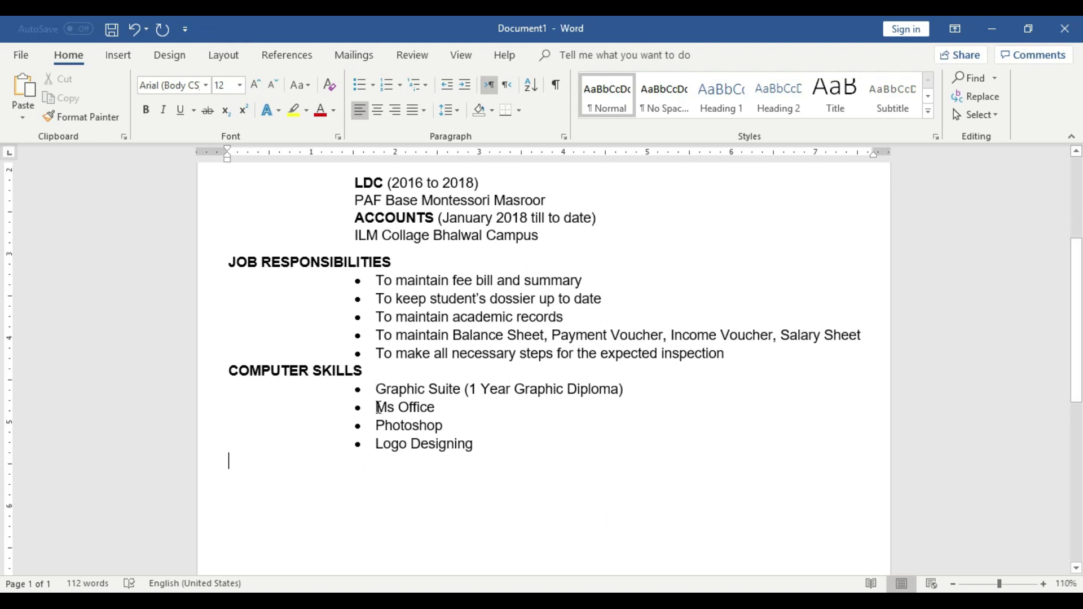
Type a STRENGTHS heading and make it bold.
text(ST)
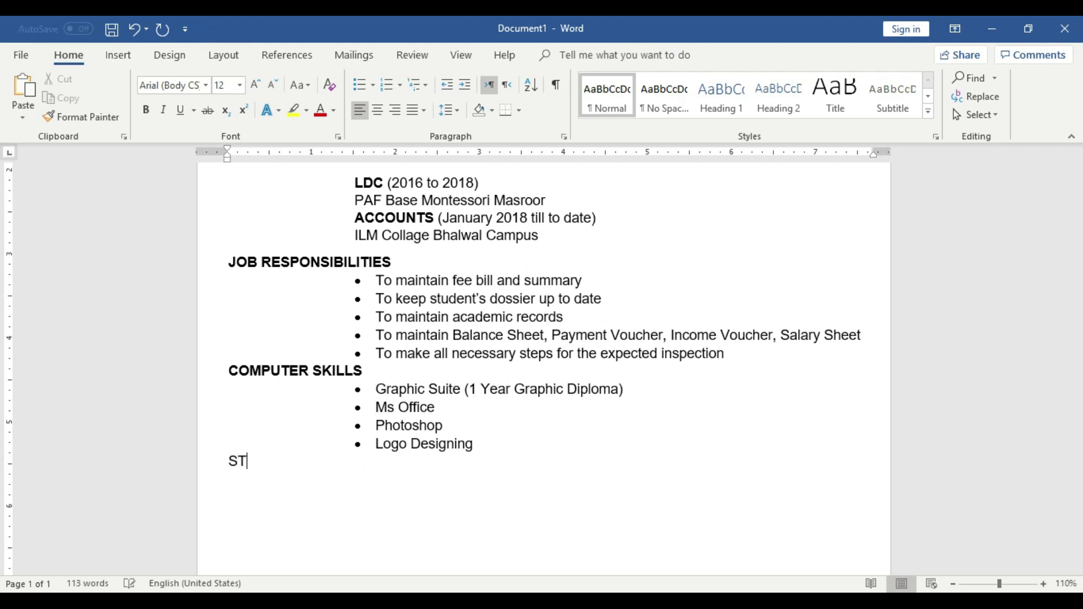
text(RENGTHS)
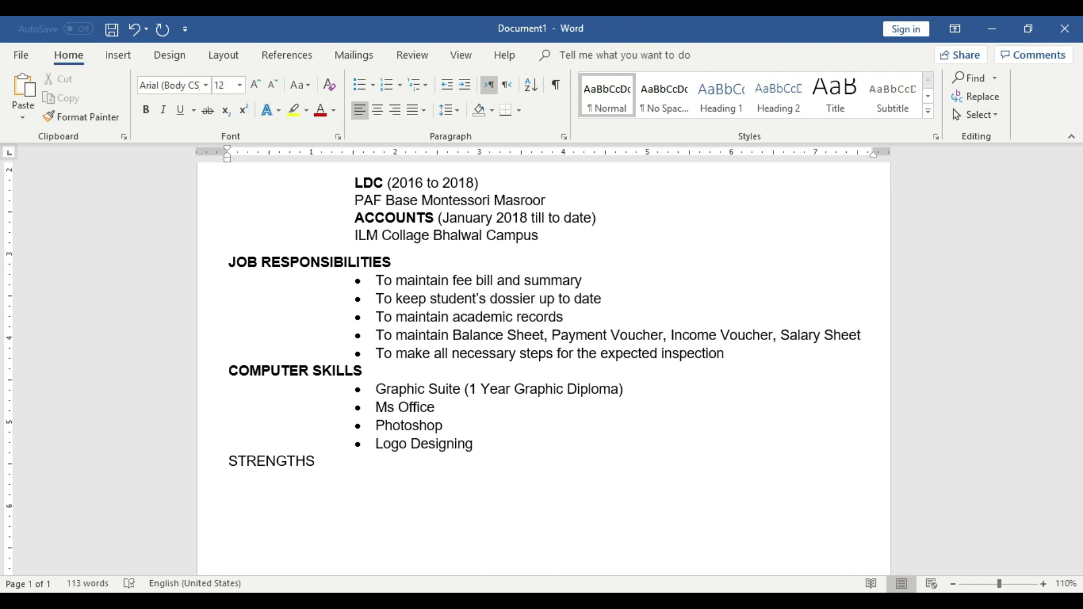
key(Return)
scroll(287, 382, down, 2)
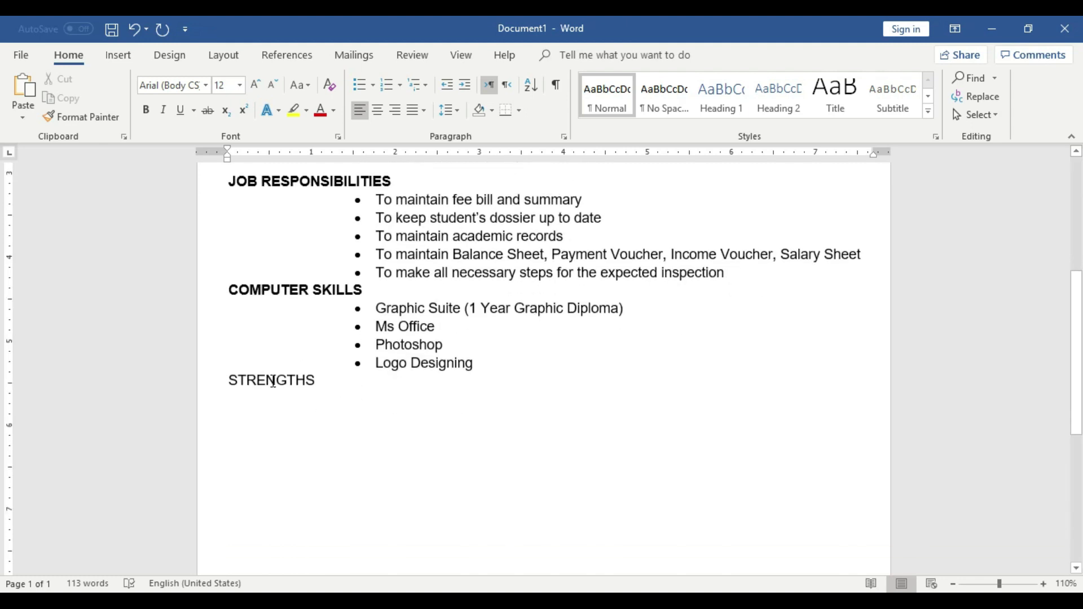
double_click(287, 382)
click(146, 110)
click(334, 386)
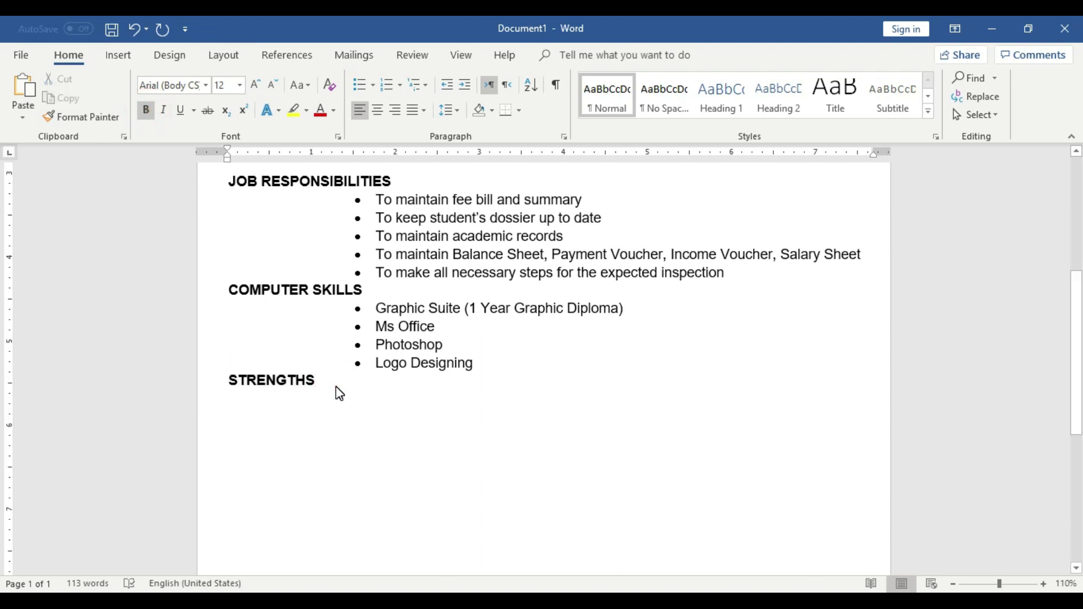
Add indented bullets Graphic Designer, Web Developer and Fluent in English and Urdu.
click(321, 399)
click(360, 85)
key(Tab)
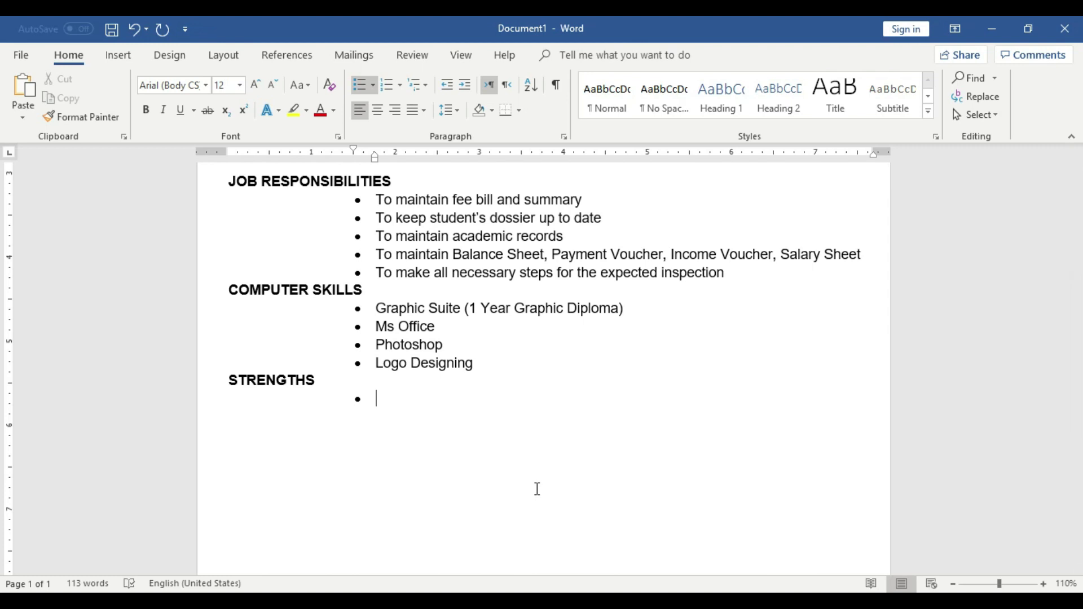
text(G)
text(raphic Designer)
key(Return)
text(Web Deve)
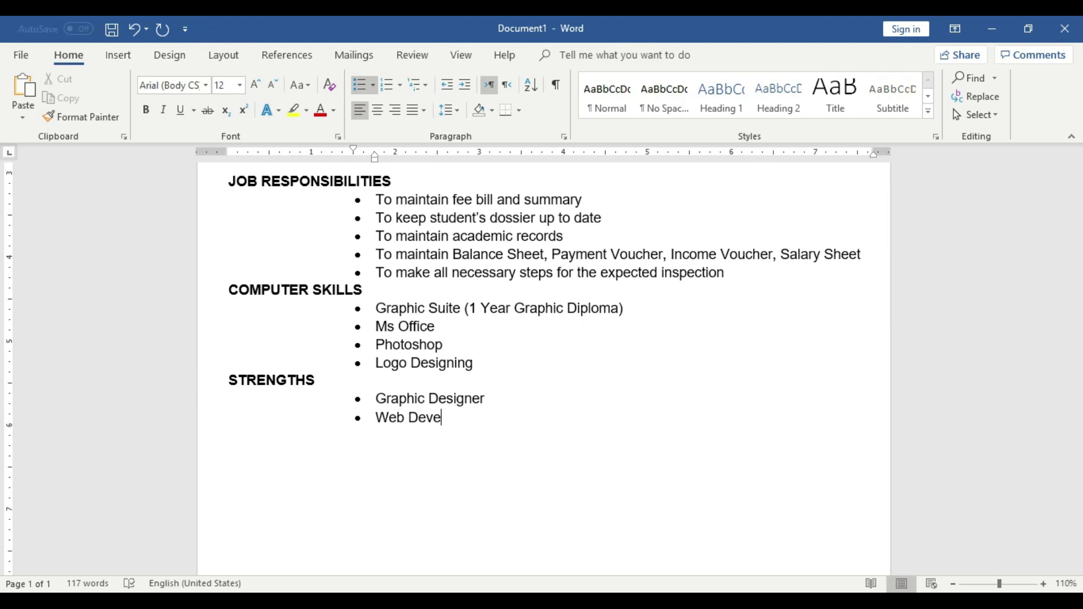
text(lop)
key(BackSpace)
text(oper)
key(Return)
text(F)
text(luent in Enf)
key(BackSpace)
text(glish )
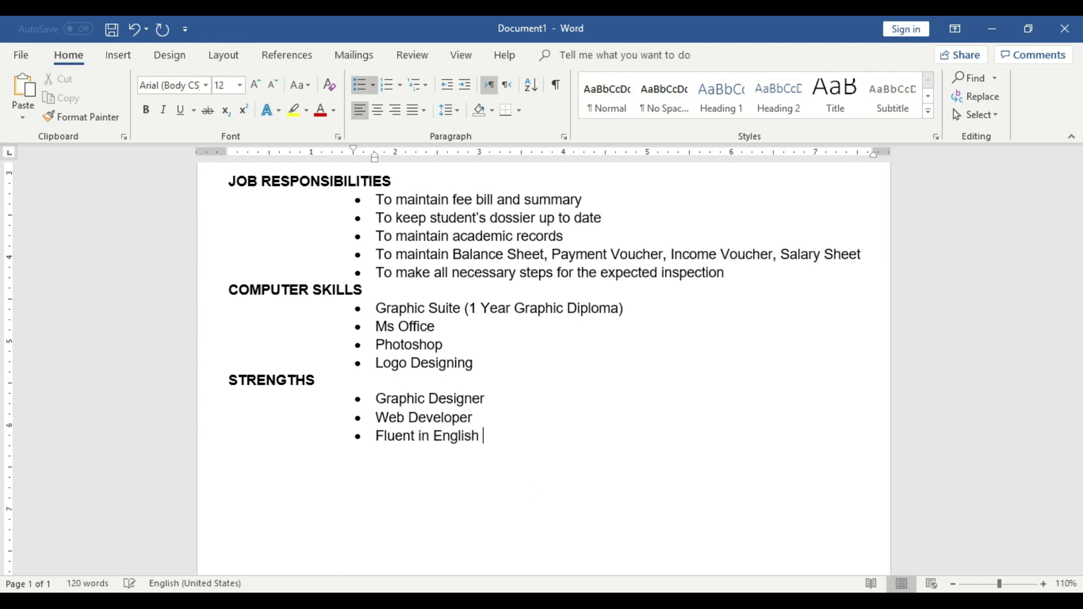
text(and Urdu)
Add bullets 'Ability to work under pressure' and 'Ability to work under any resource provided'.
key(Return)
text(Ability )
text(to work)
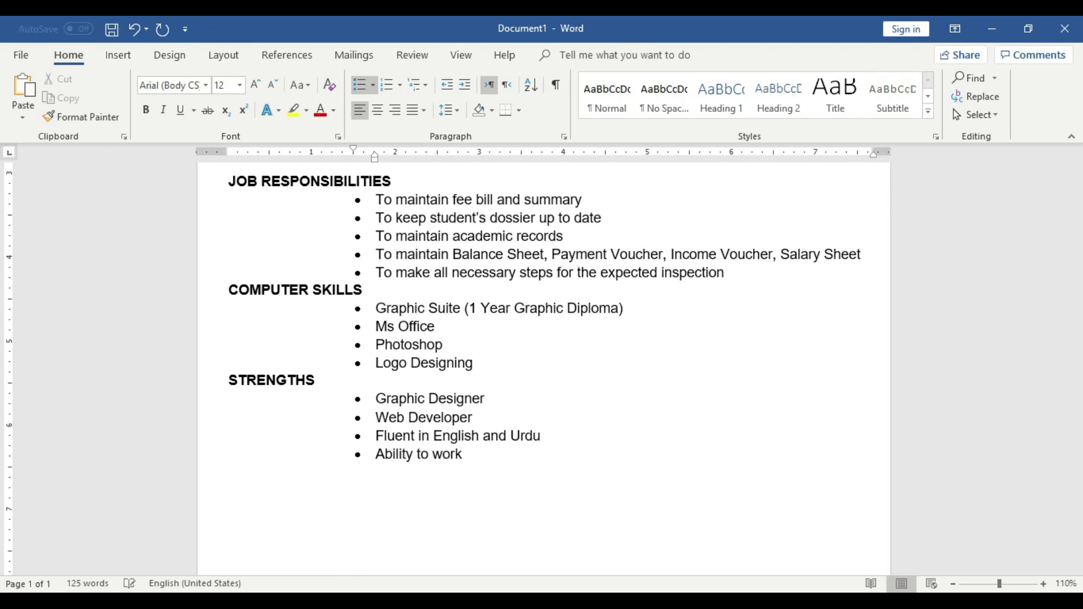
text( under )
text(pressu)
key(BackSpace)
text(ure)
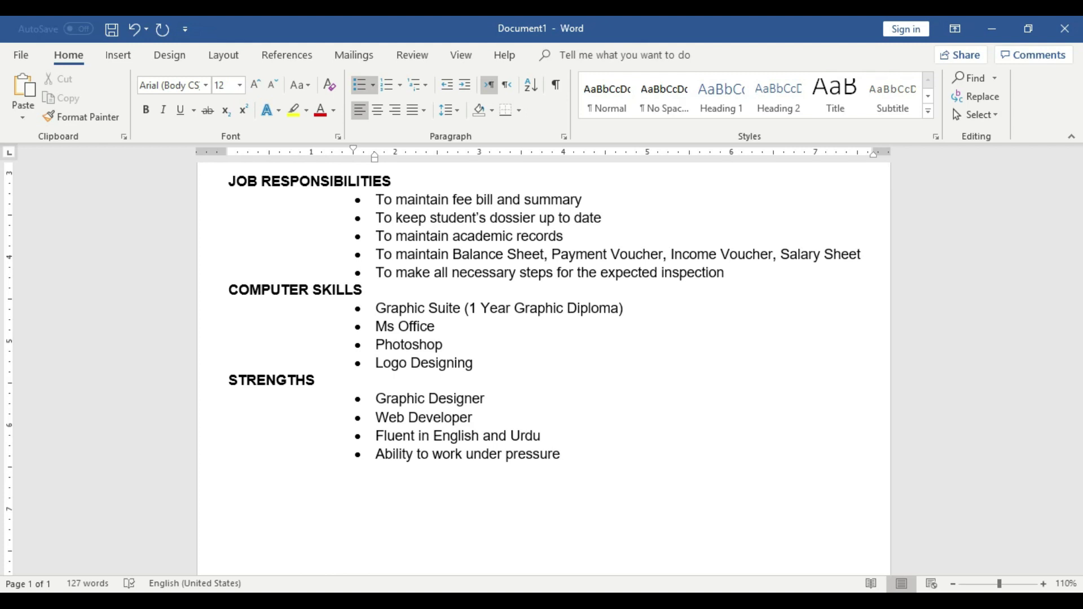
key(Return)
text(Ability to work under any )
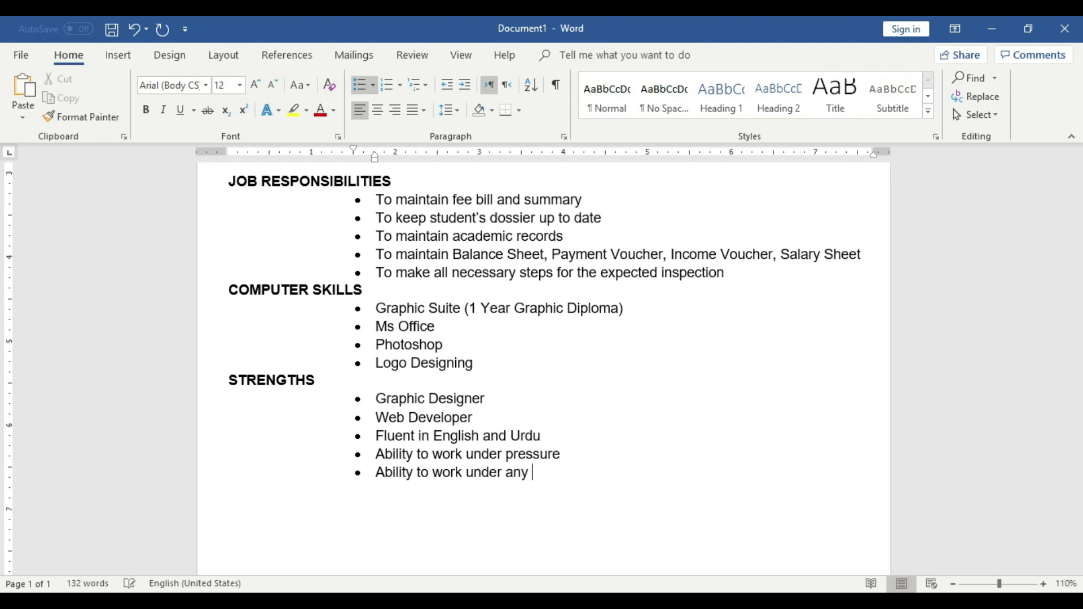
text(resource provider)
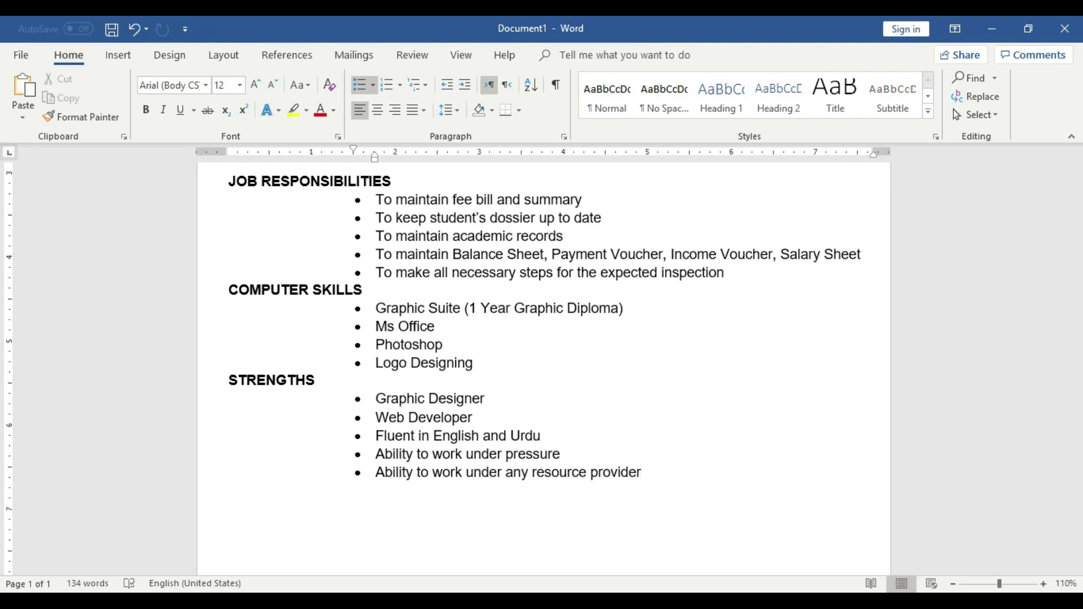
key(ctrl+z)
Add a bullet 'Excelllent communication and public relation skill'.
key(Return)
text(Excel)
text(lllent commi)
key(BackSpace)
text(un)
key(BackSpace)
key(BackSpace)
text(unication)
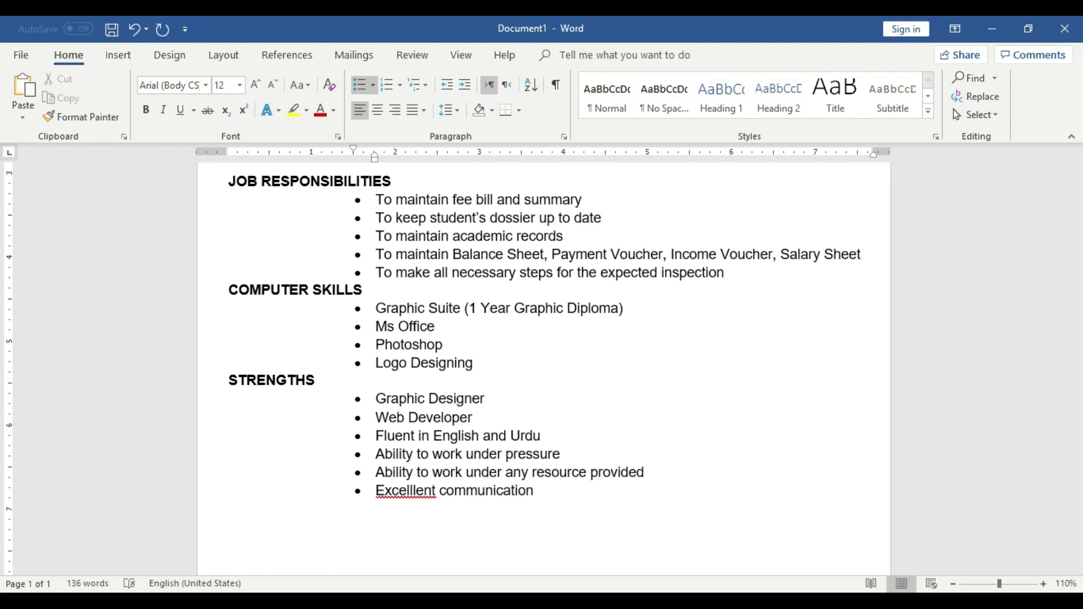
text( and publ)
text(ic relation skill)
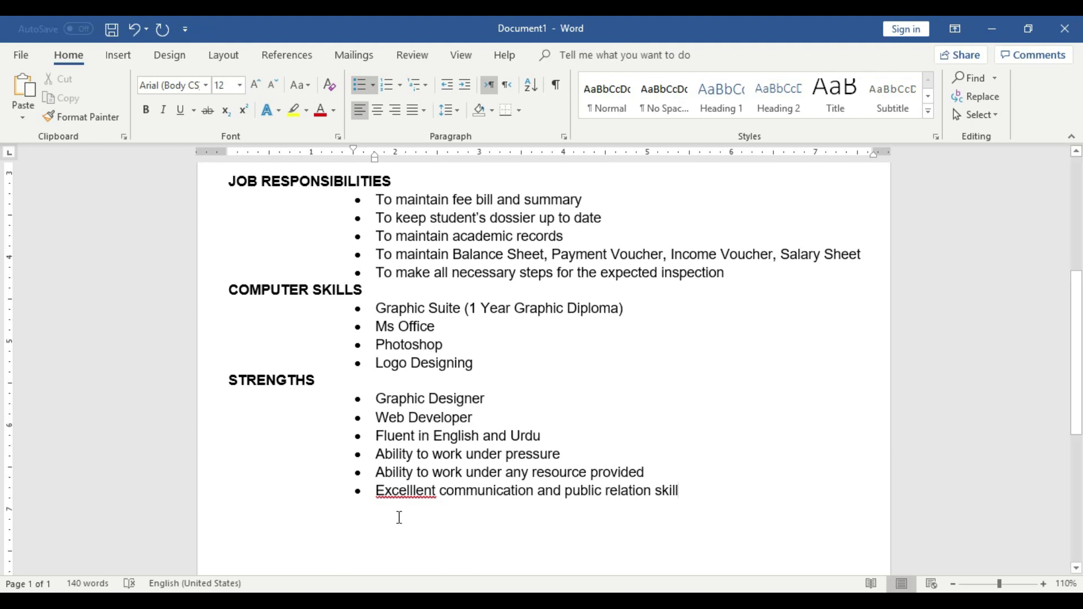
Correct 'Excelllent' to 'Excellent' and add a new line below the last Strengths bullet.
right_click(411, 496)
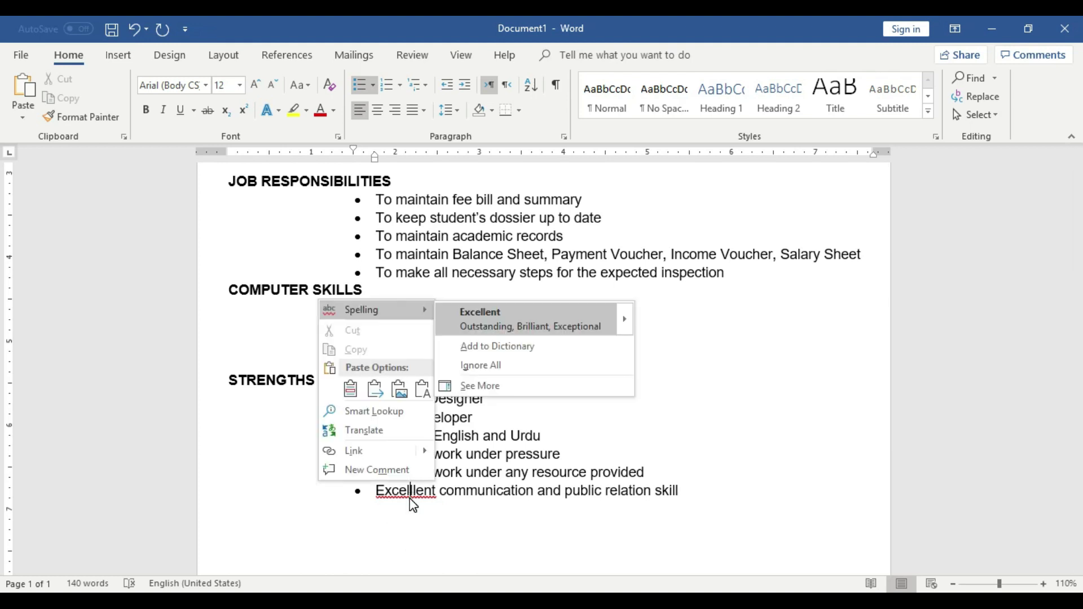
click(519, 311)
click(695, 491)
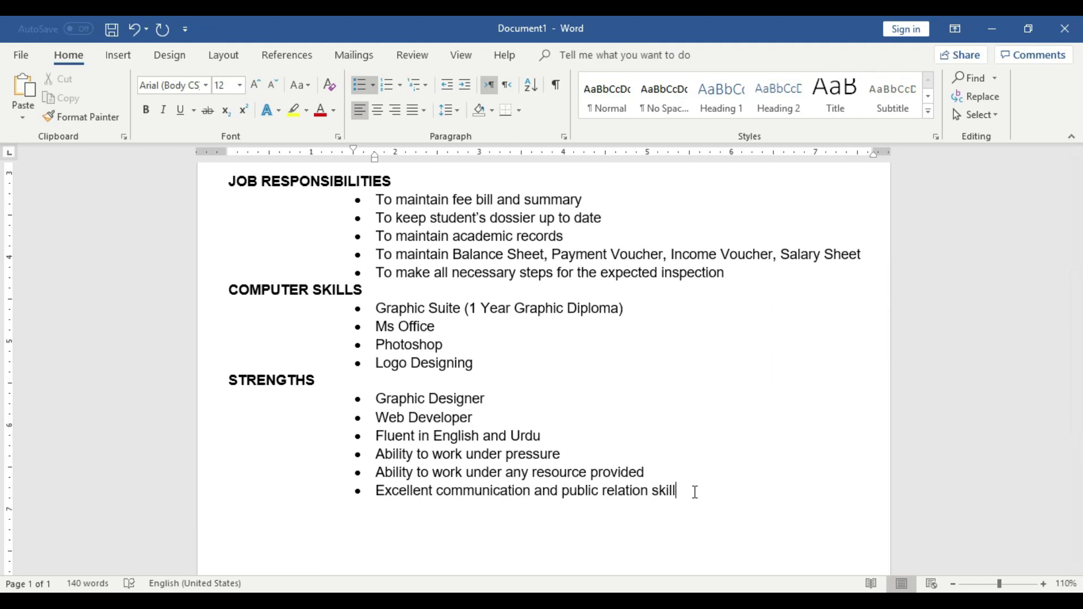
scroll(636, 443, up, 2)
scroll(636, 430, up, 2)
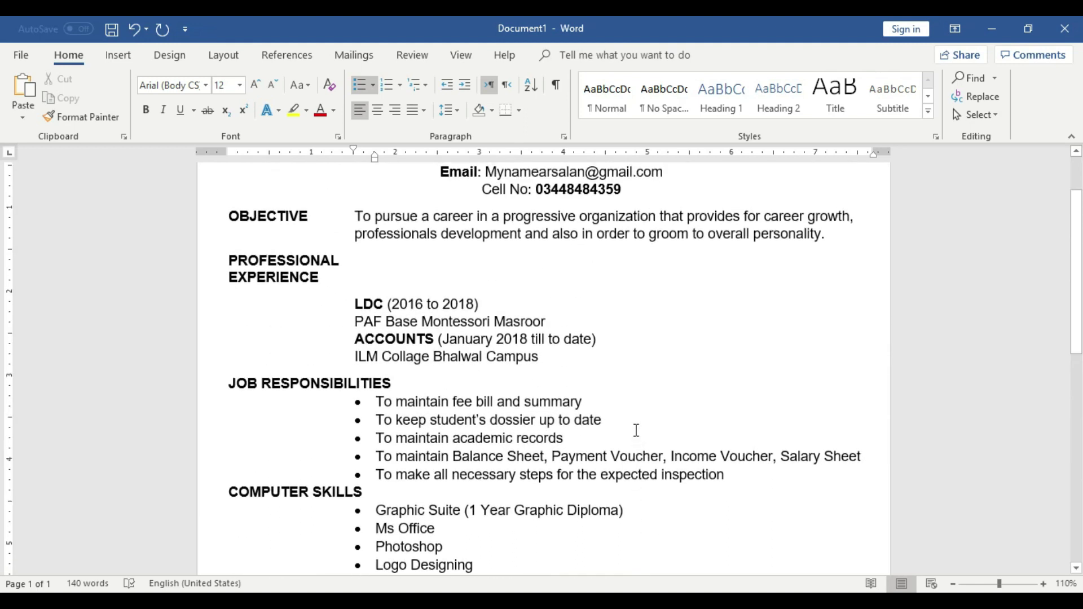
scroll(533, 326, down, 3)
scroll(700, 483, down, 1)
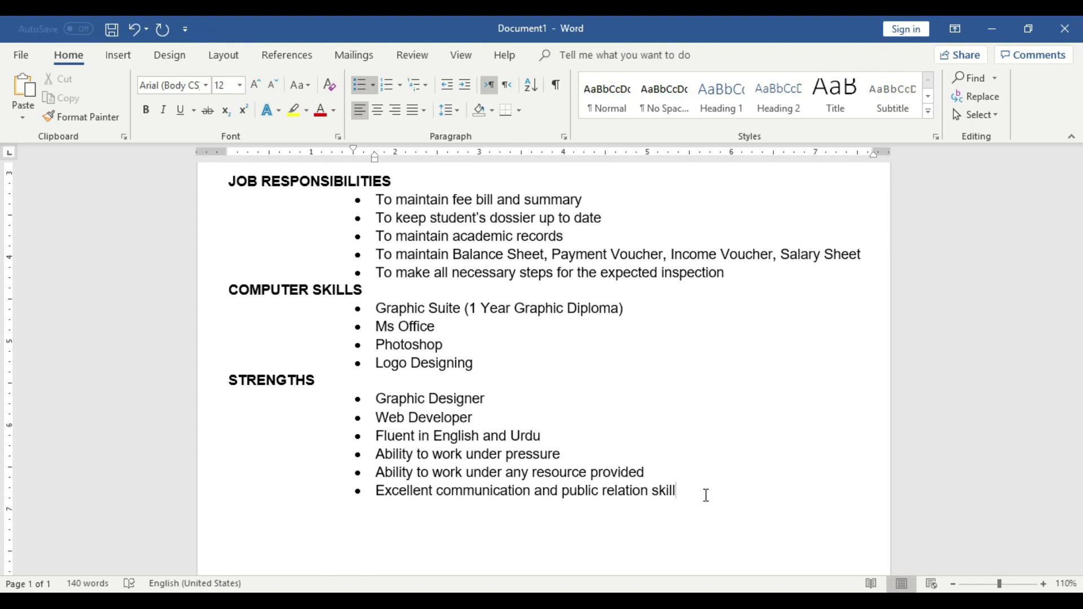
key(Return)
key(Return)
scroll(704, 493, down, 1)
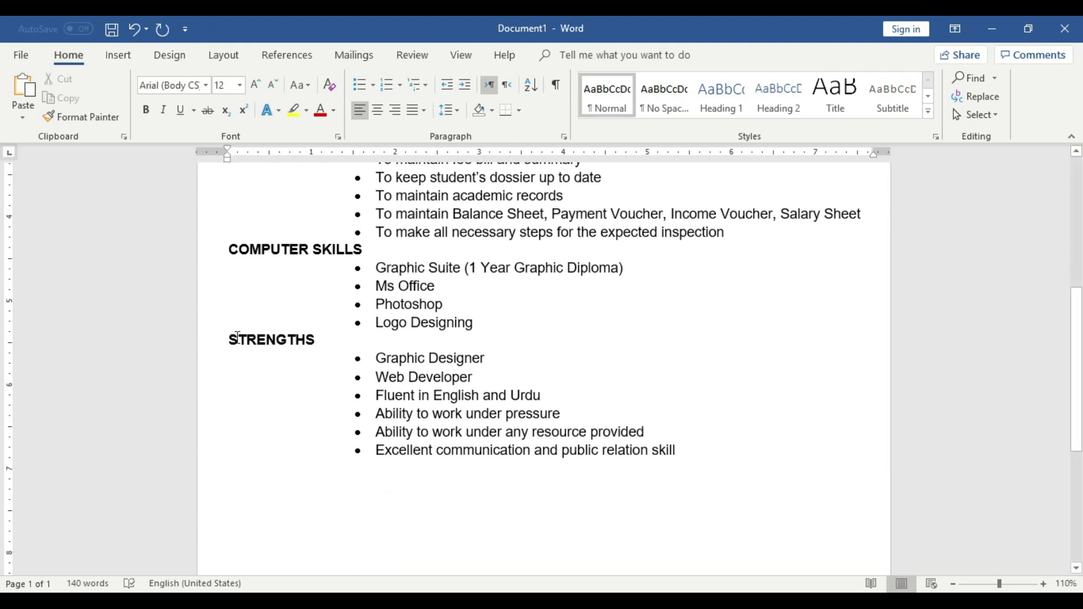
Copy the STRENGTHS heading and bullets and paste a duplicate below the list.
drag(230, 338, 679, 461)
key(ctrl+c)
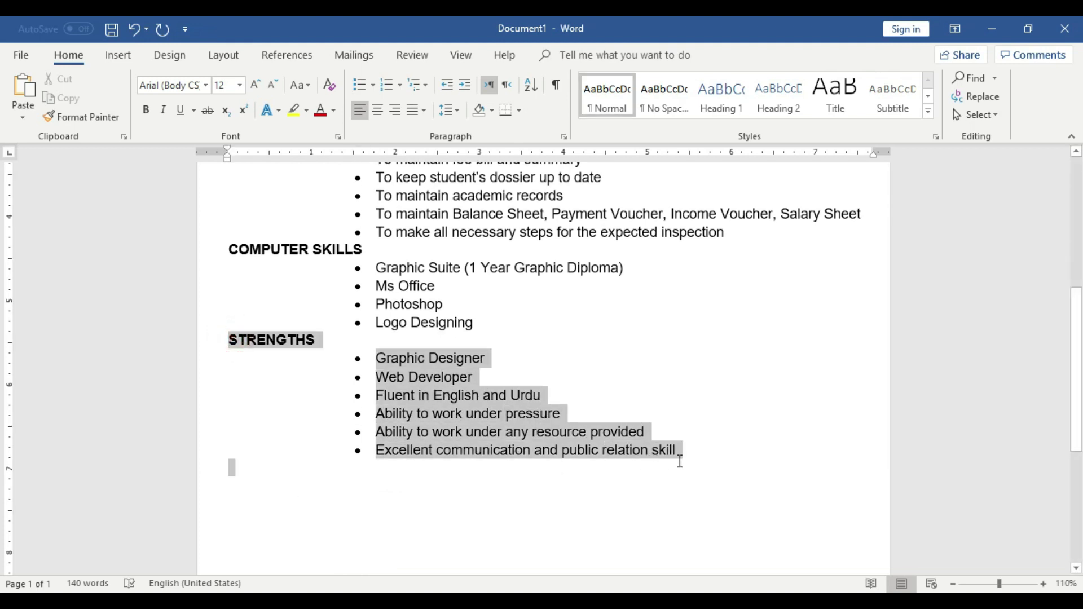
click(325, 496)
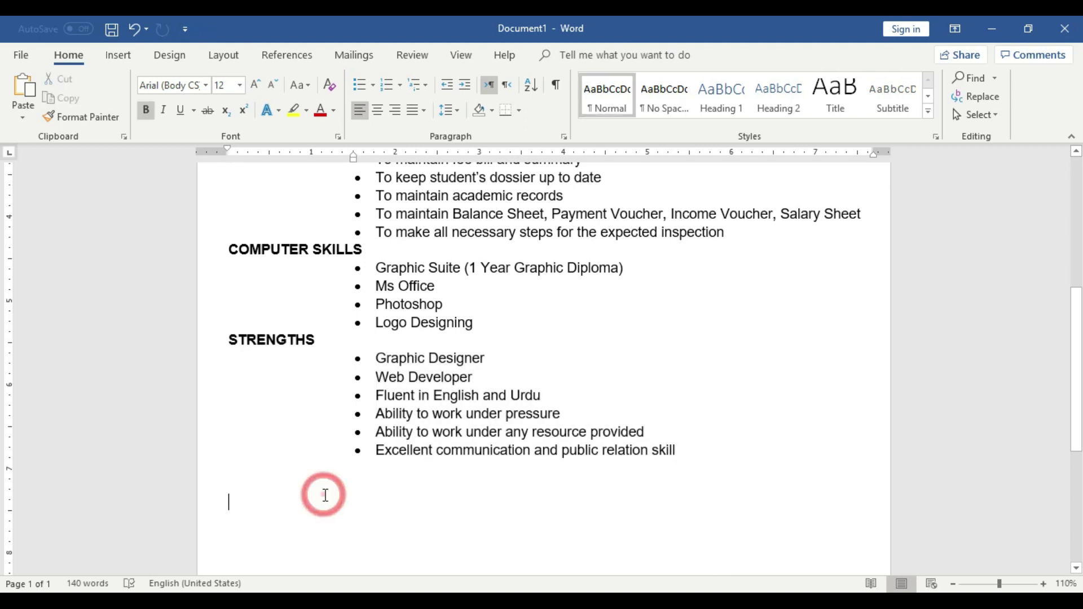
click(317, 483)
key(ctrl+v)
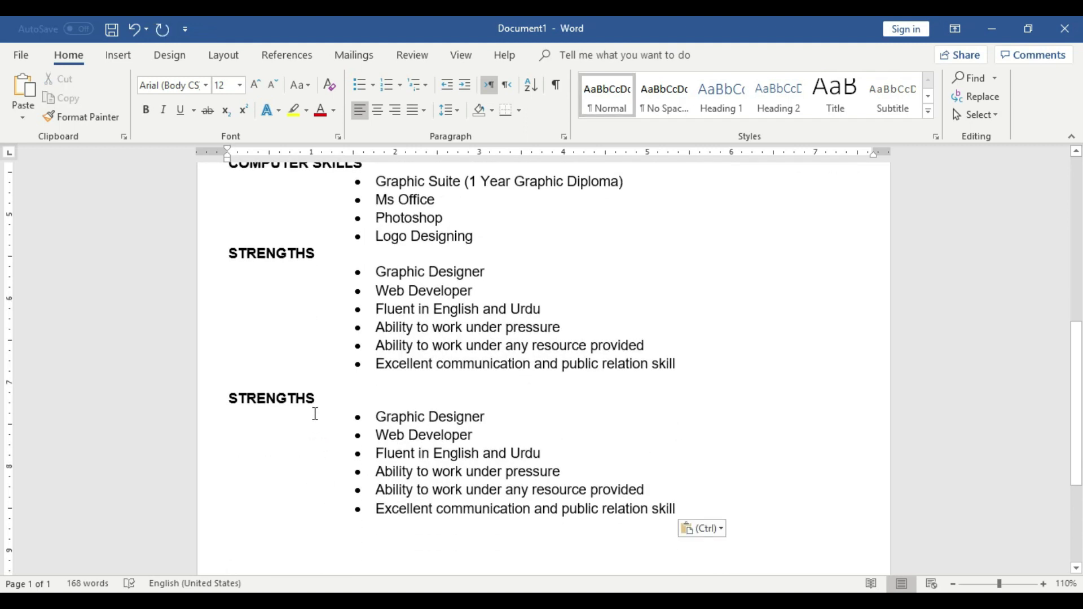
Rename the pasted heading to PERSONAL DETAILS, with DETAILS on its own line.
click(317, 398)
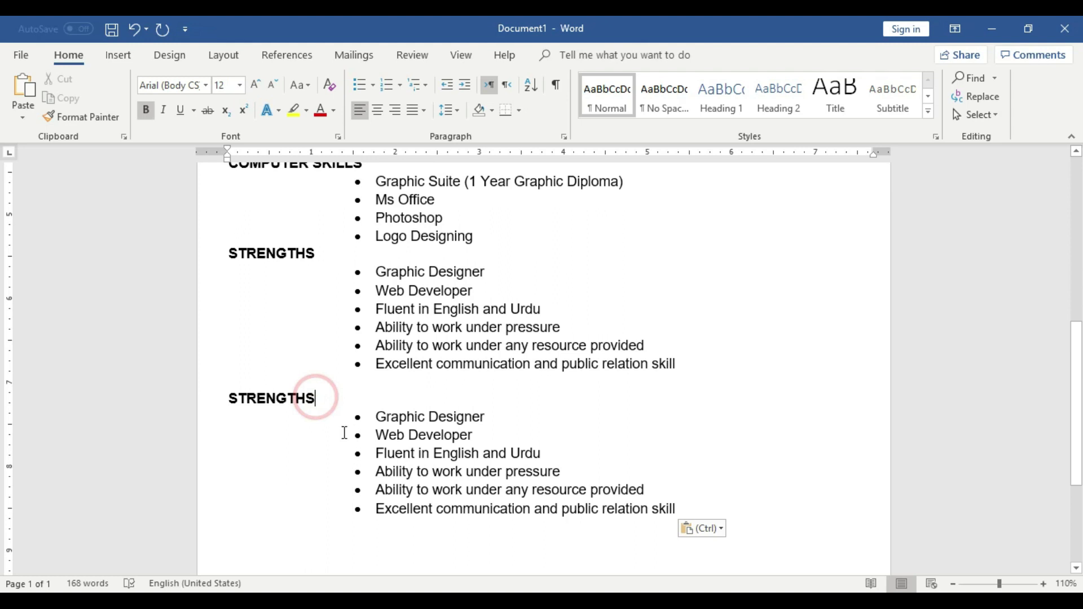
key(BackSpace)
key(BackSpace)
key(BackSpace)
key(BackSpace)
key(BackSpace)
key(BackSpace)
key(BackSpace)
key(BackSpace)
key(BackSpace)
text(P)
key(BackSpace)
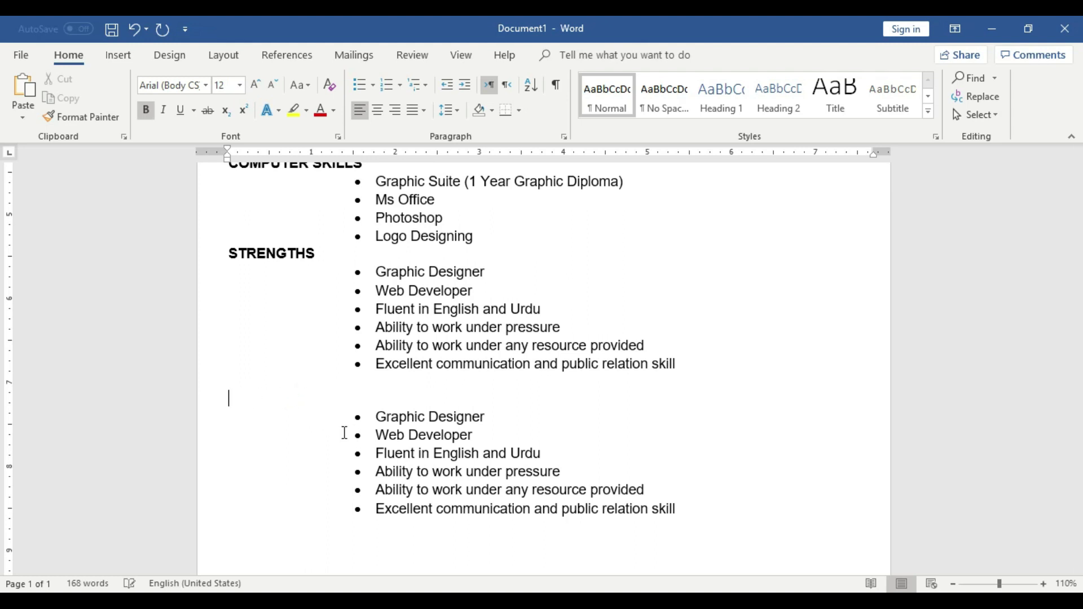
text(Pe)
key(BackSpace)
text(ERSONAL)
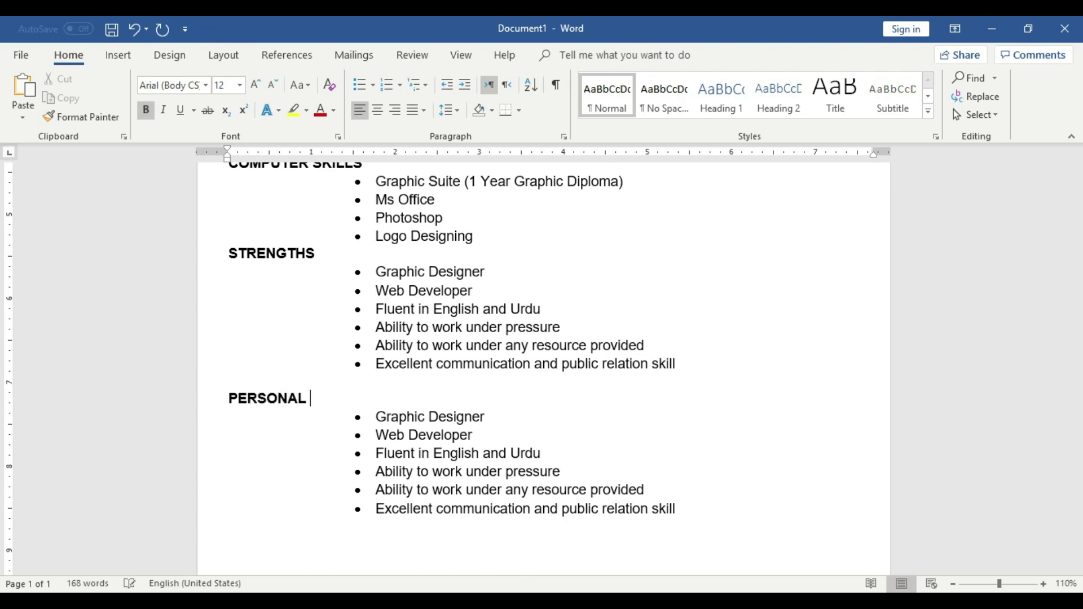
key(Return)
text(DETAILS)
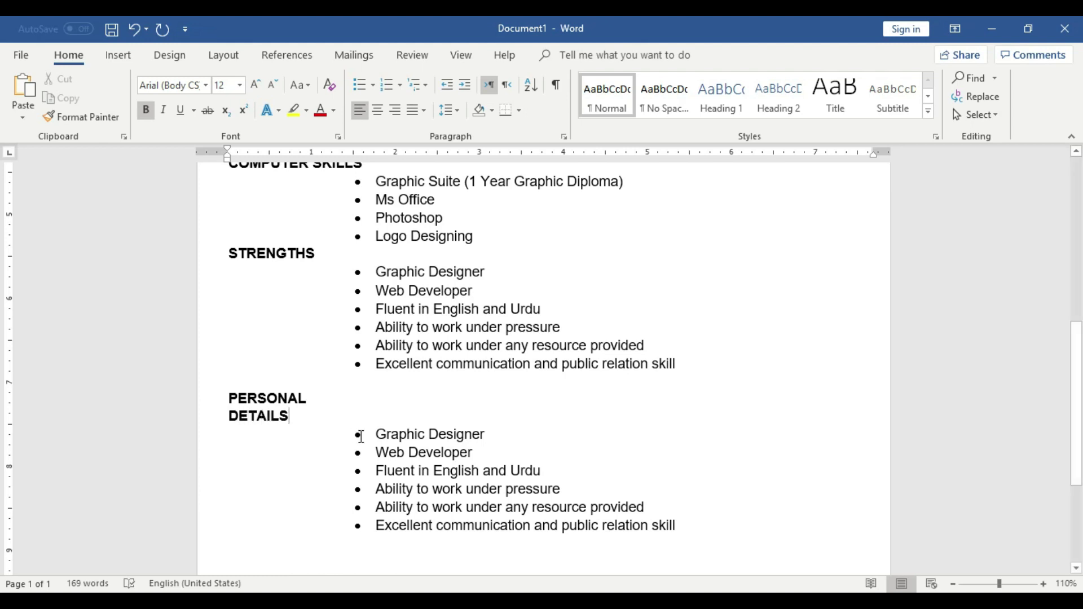
Delete the copied strengths bullets under the PERSONAL DETAILS heading.
scroll(302, 418, down, 3)
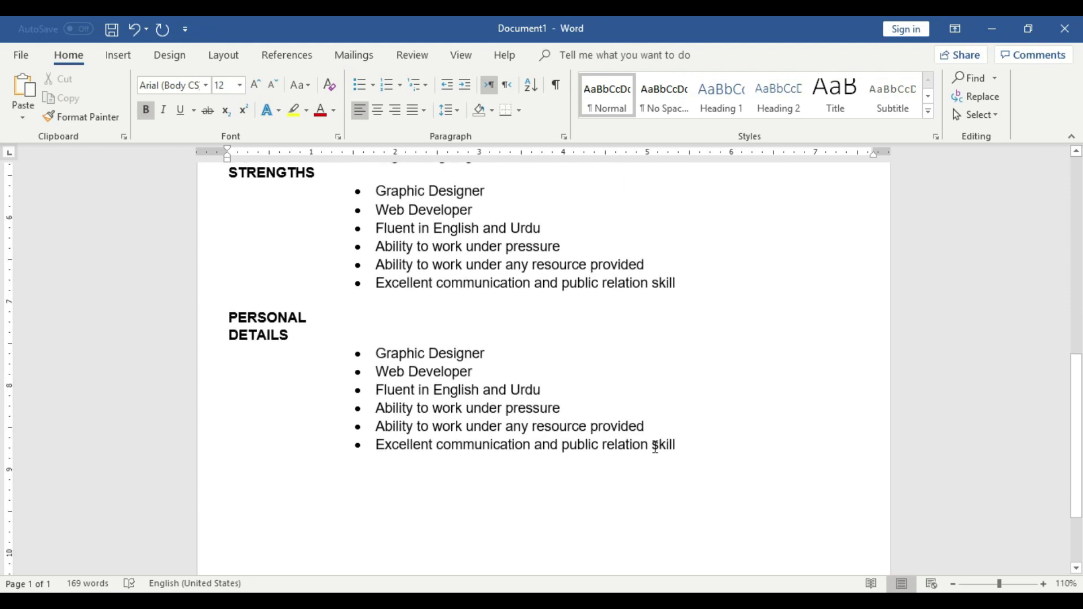
drag(702, 446, 378, 350)
key(Delete)
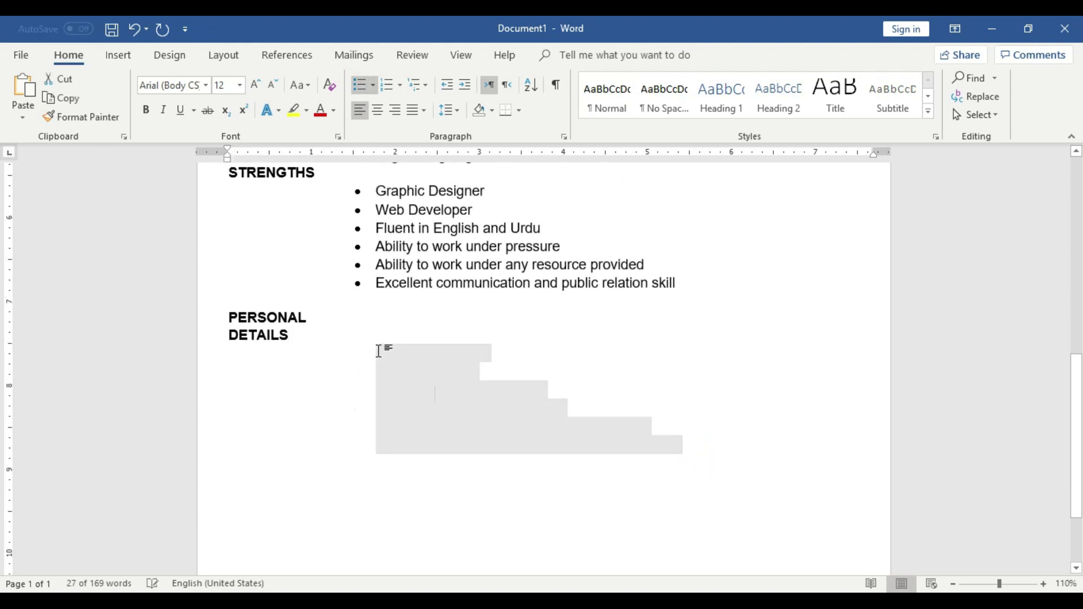
scroll(380, 350, up, 5)
scroll(451, 392, down, 3)
scroll(449, 397, down, 2)
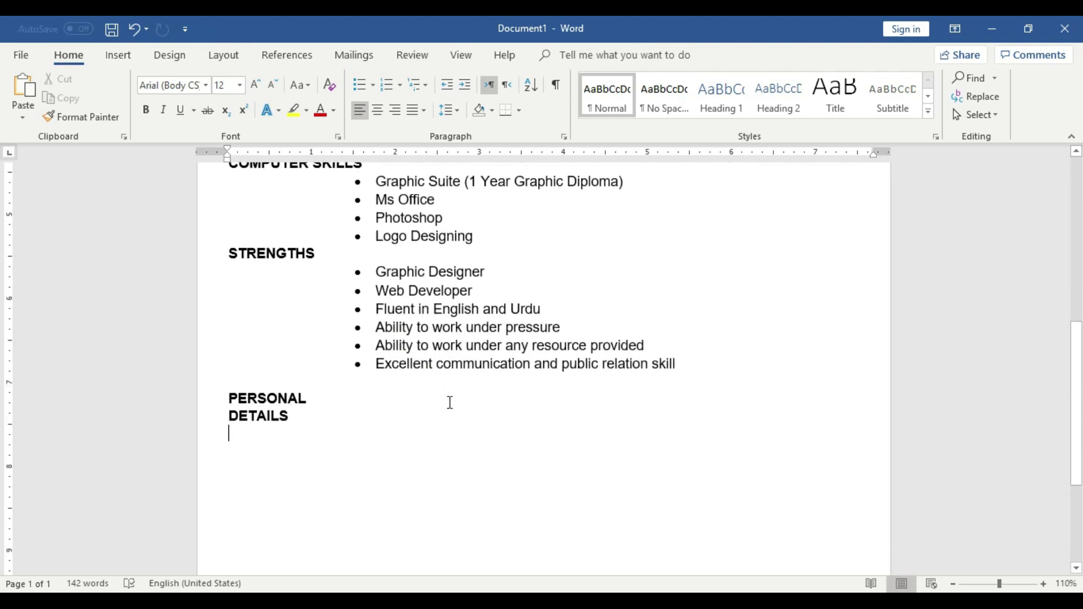
Add an indented 'Father Name :' line followed by the father's full name.
key(Tab)
key(Tab)
key(Tab)
text(Fater)
key(BackSpace)
key(BackSpace)
text(her Name)
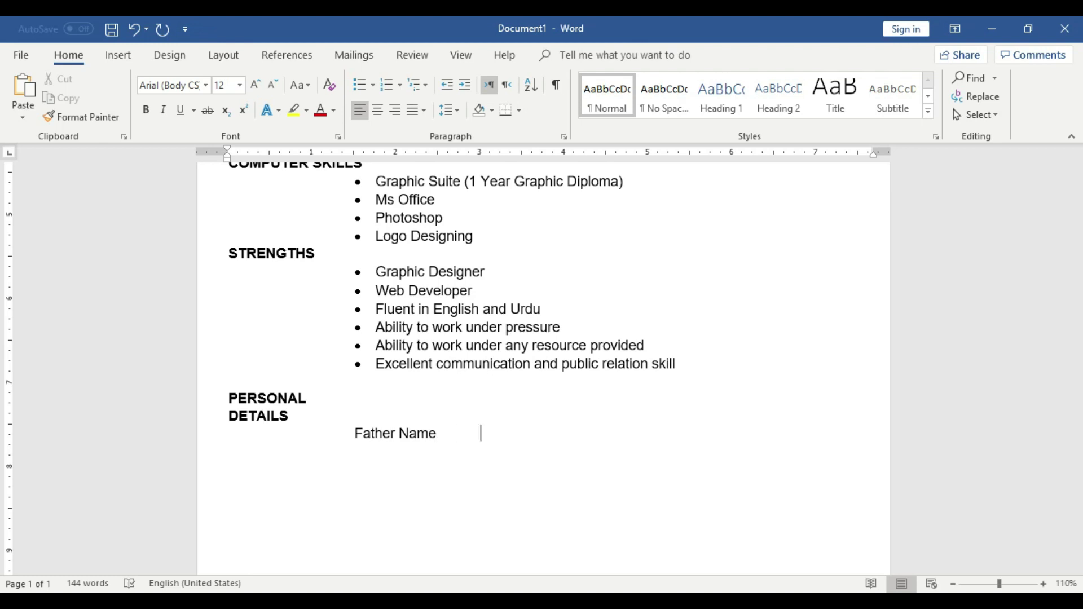
text( :)
key(Tab)
key(BackSpace)
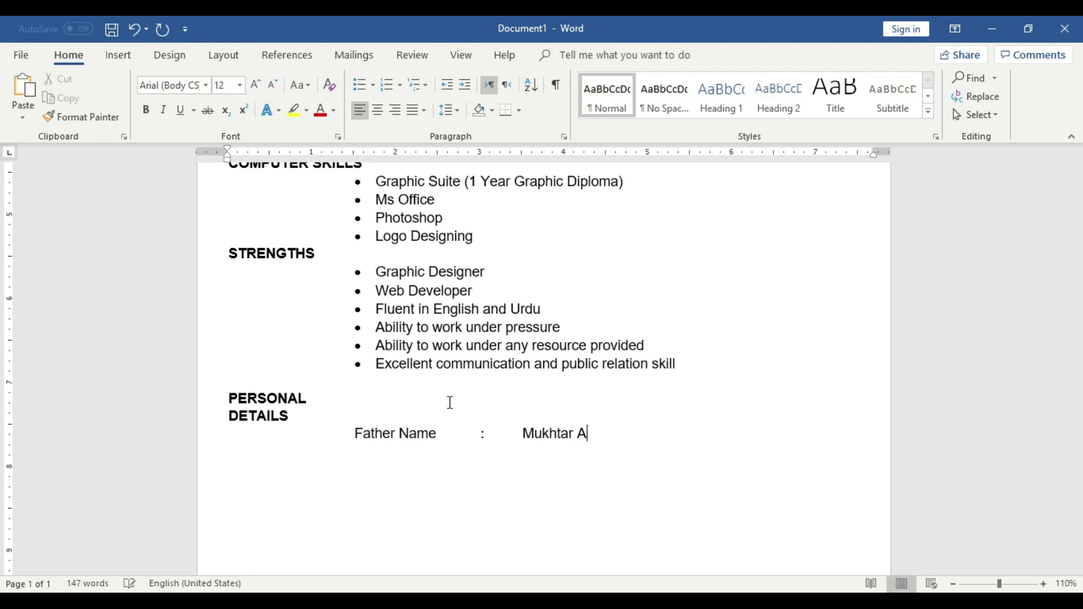
key(Return)
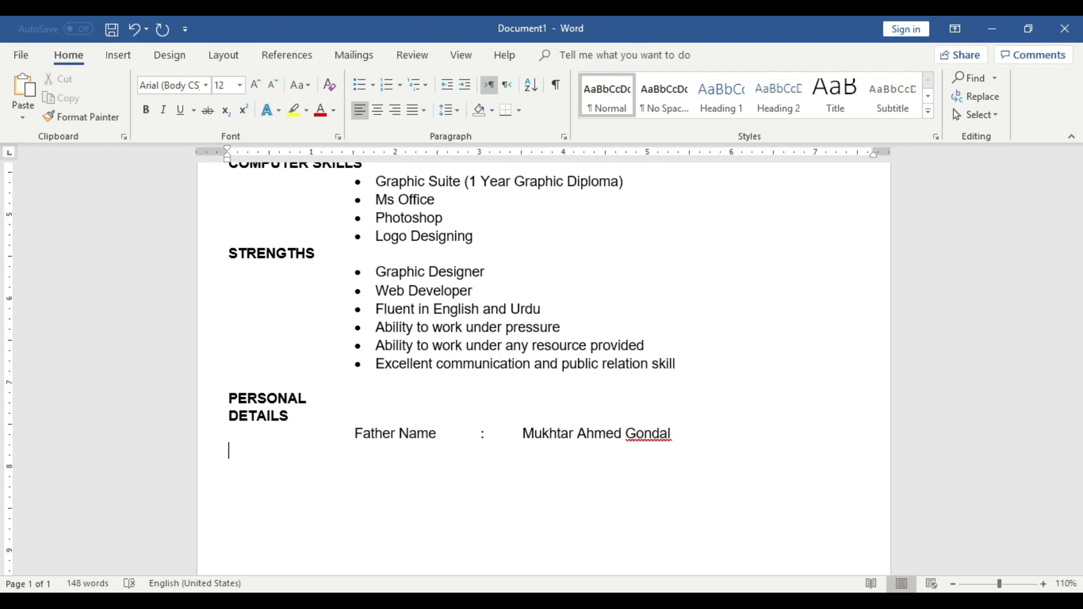
Add a tab-aligned 'C.N.I.C :' line with the ID card number, then an indented new line.
key(Tab)
key(Tab)
text(C.NI)
key(BackSpace)
text(.IC)
key(BackSpace)
text(.C)
key(Tab)
key(Tab)
text(:)
key(Tab)
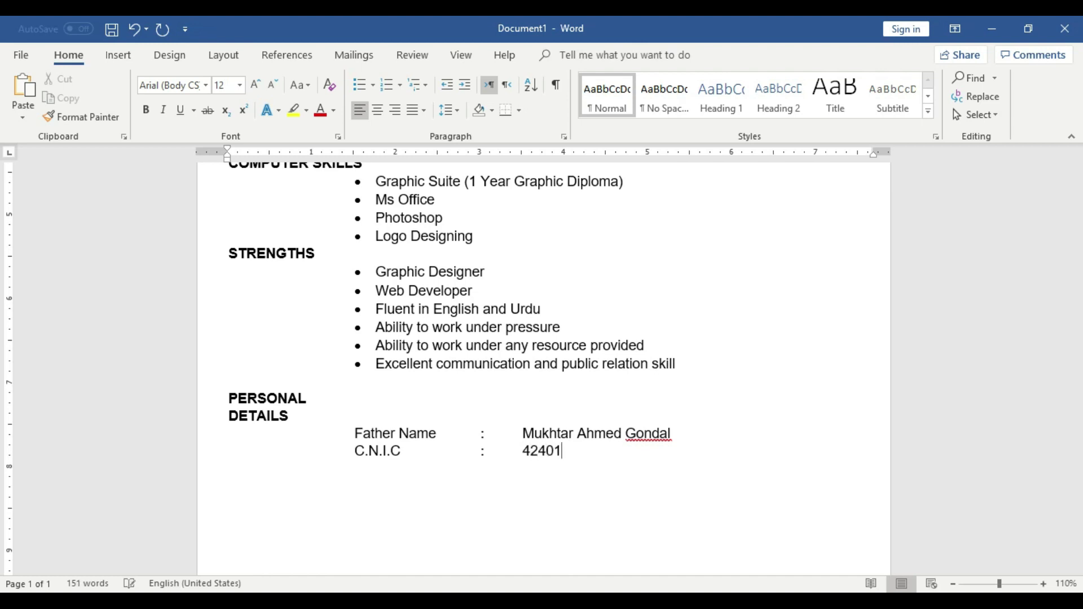
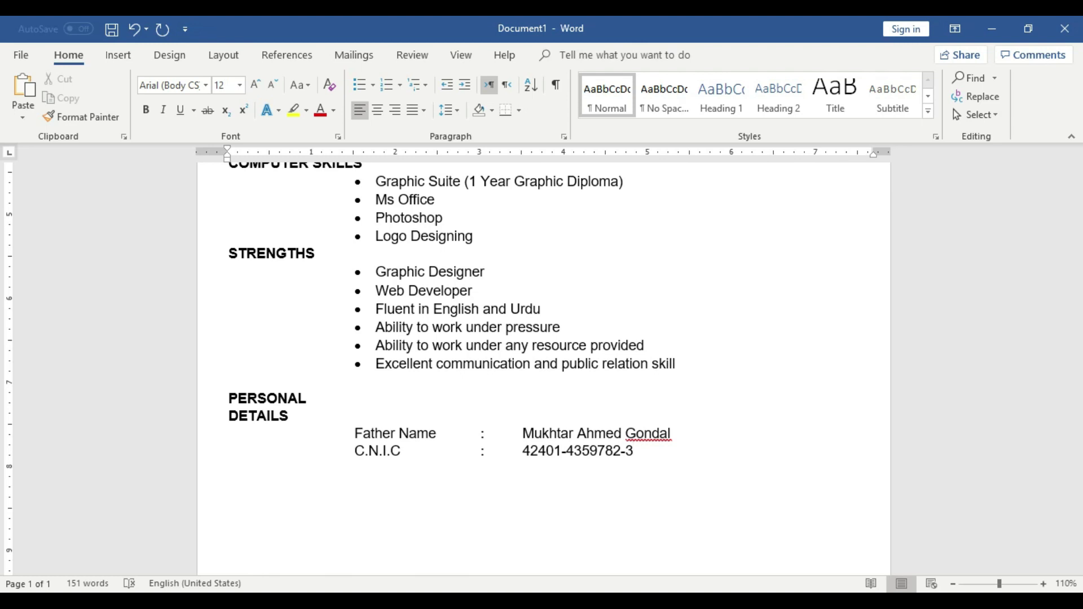
key(Return)
key(Tab)
key(Tab)
key(Tab)
click(447, 401)
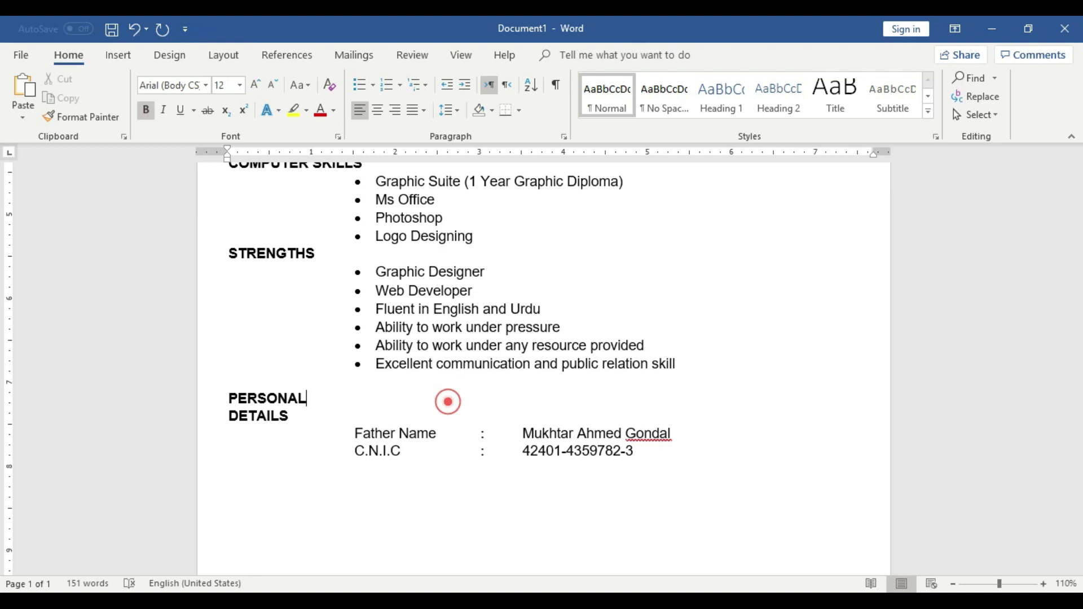
text(D)
key(BackSpace)
click(353, 467)
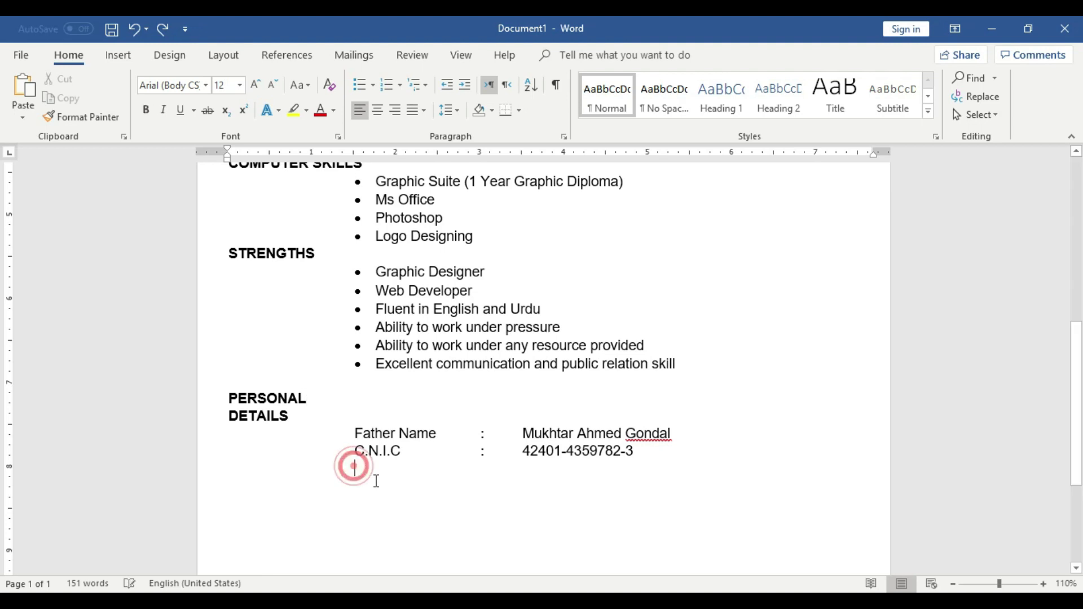
key(BackSpace)
key(BackSpace)
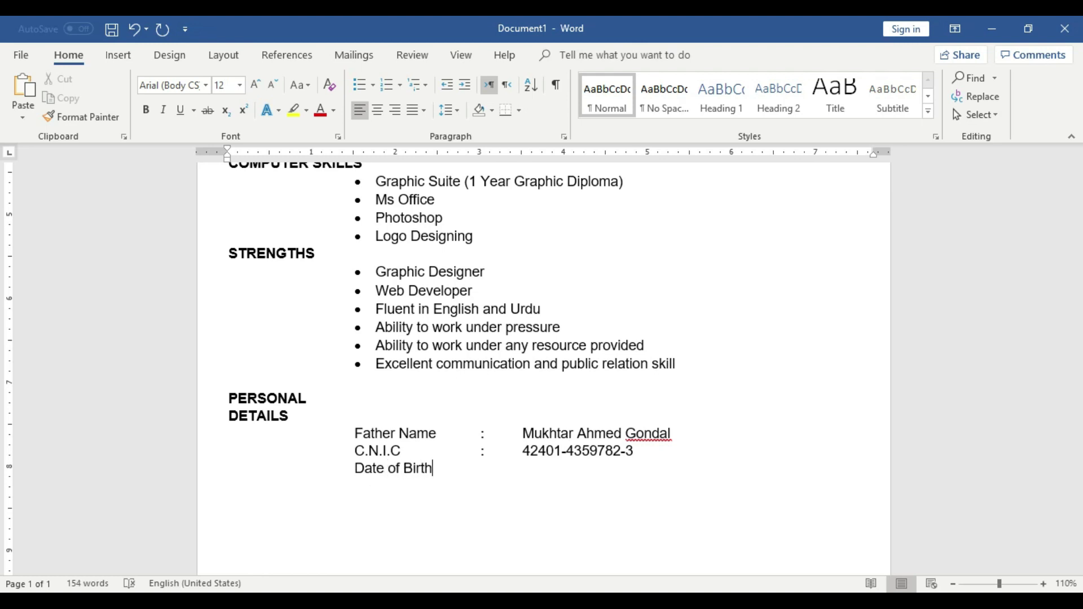
key(Tab)
key(BackSpace)
key(BackSpace)
Add an indented 'Religion : Islam' line below it.
key(Tab)
text(Reli)
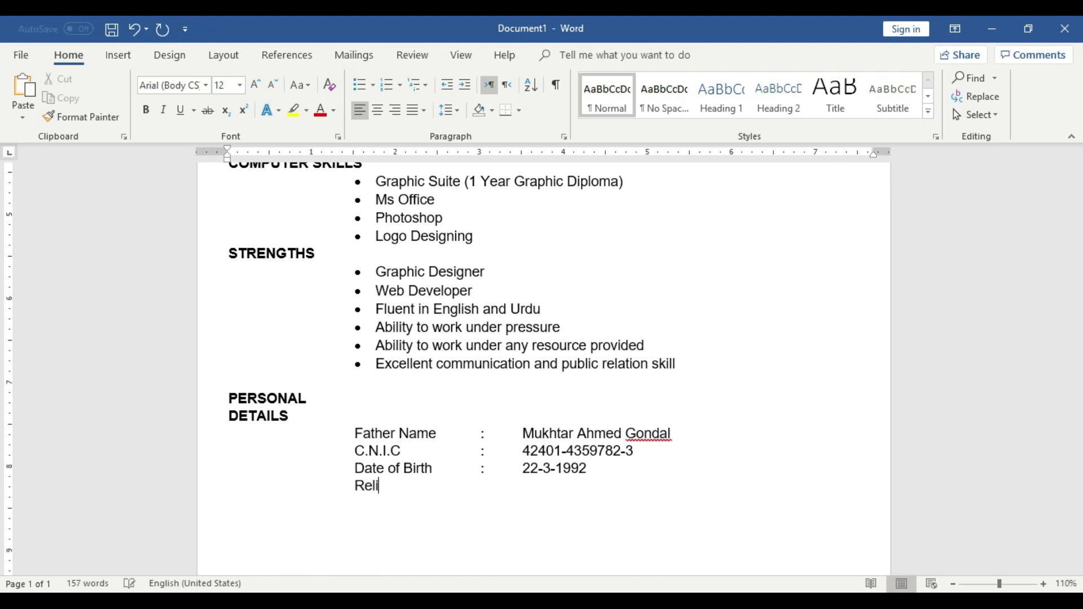
text(gi)
text(o)
key(BackSpace)
text(on)
key(Tab)
text(:)
key(Tab)
text(Is)
text(lam)
Add an indented 'Maritial Status : Singal' line below Religion.
key(Tab)
key(Tab)
key(Tab)
text(Ma)
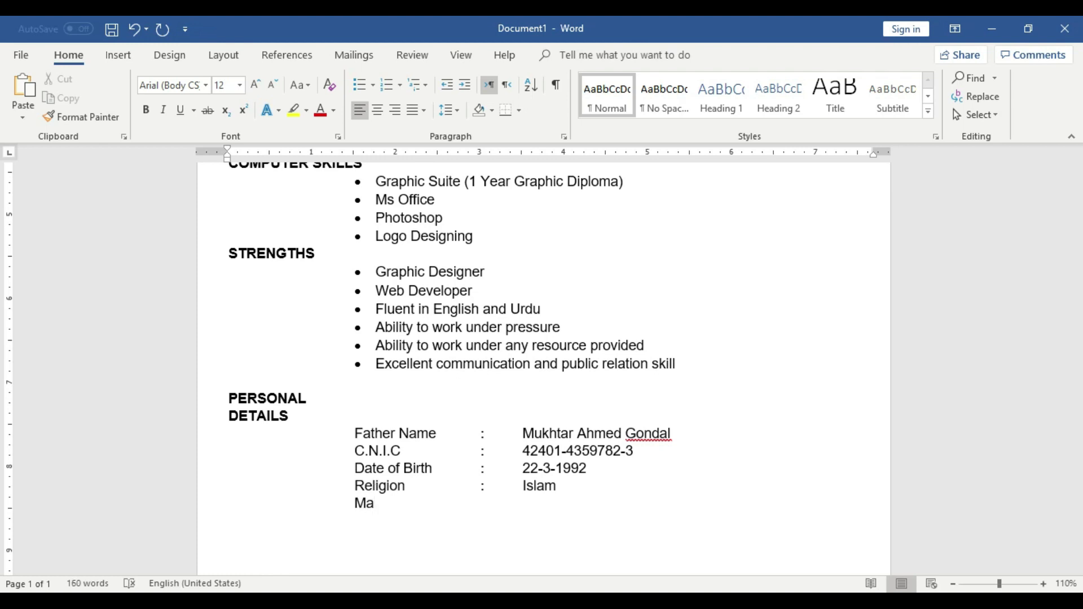
text(ritial Status)
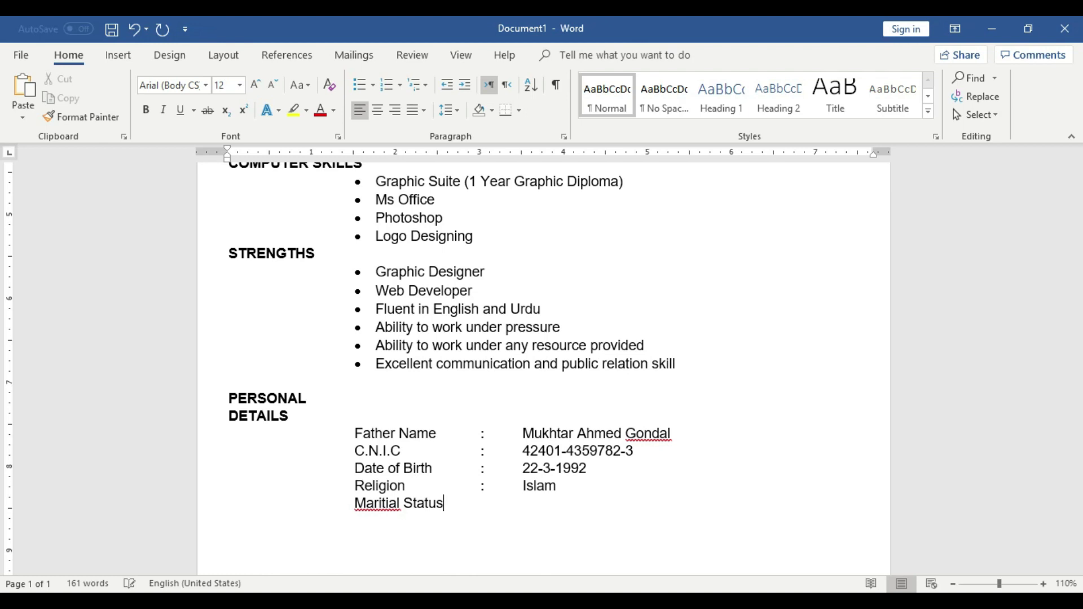
key(Tab)
key(Tab)
text(: )
text(Singal)
Correct 'Maritial' to 'Marital' and 'Singal' to 'Signal' using spelling suggestions.
right_click(397, 505)
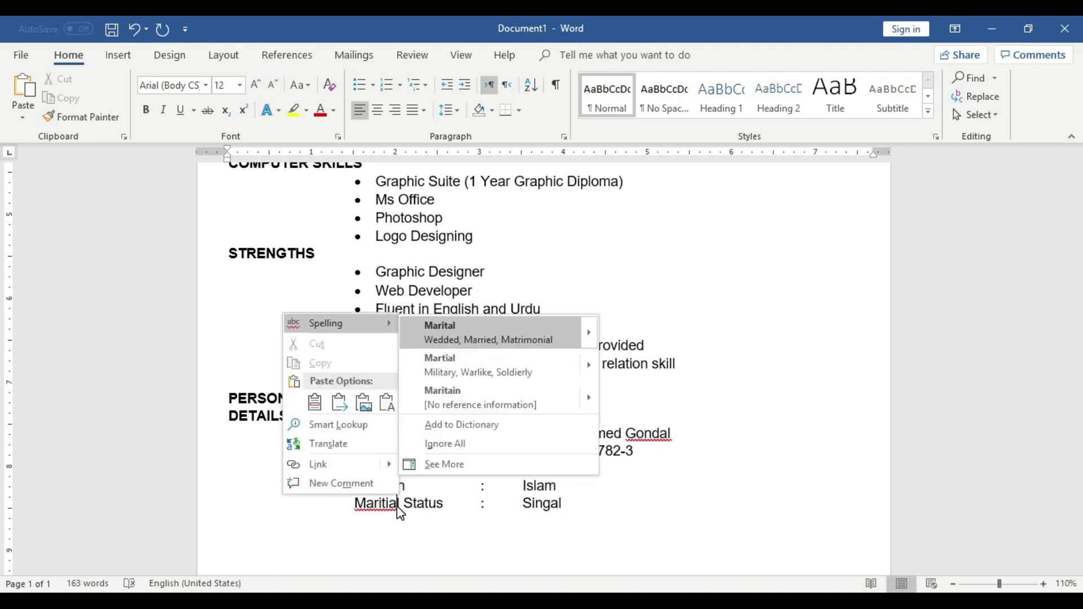
click(478, 332)
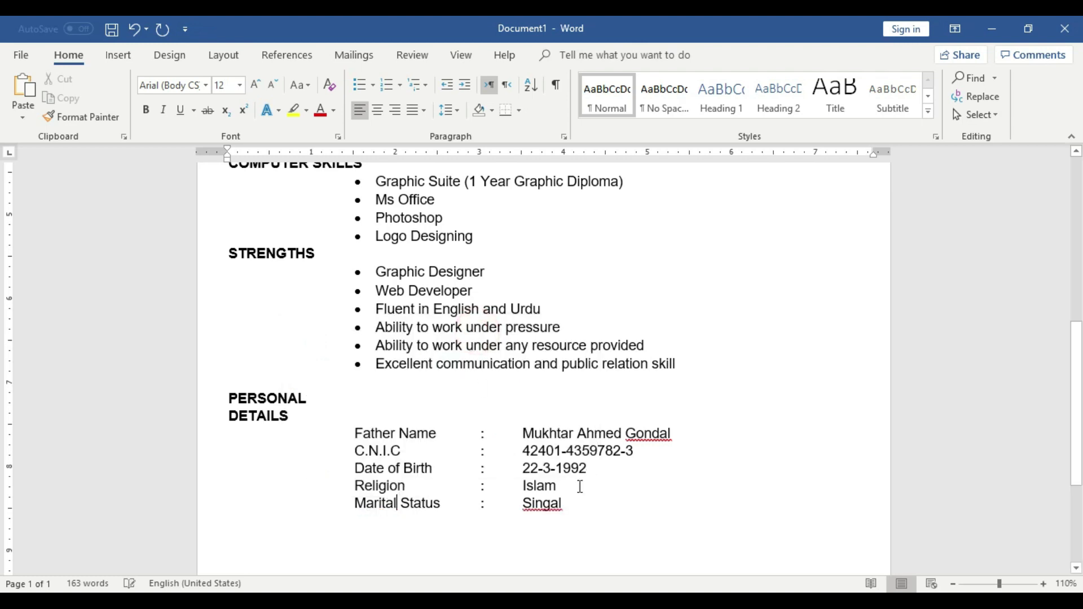
right_click(550, 505)
click(609, 331)
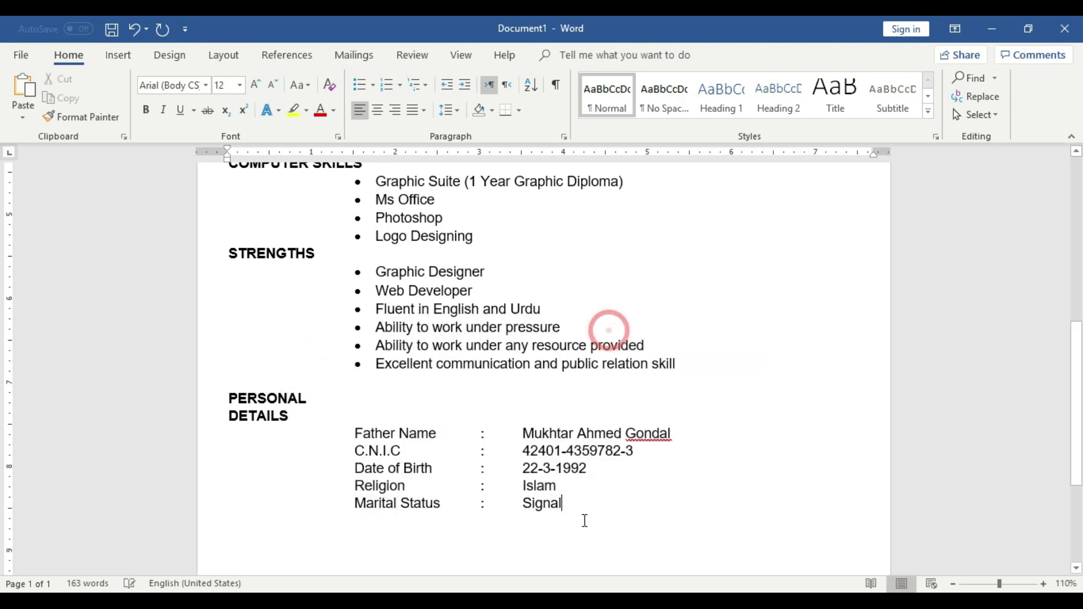
Check the flagged father's surname and leave it unchanged.
scroll(579, 506, up, 8)
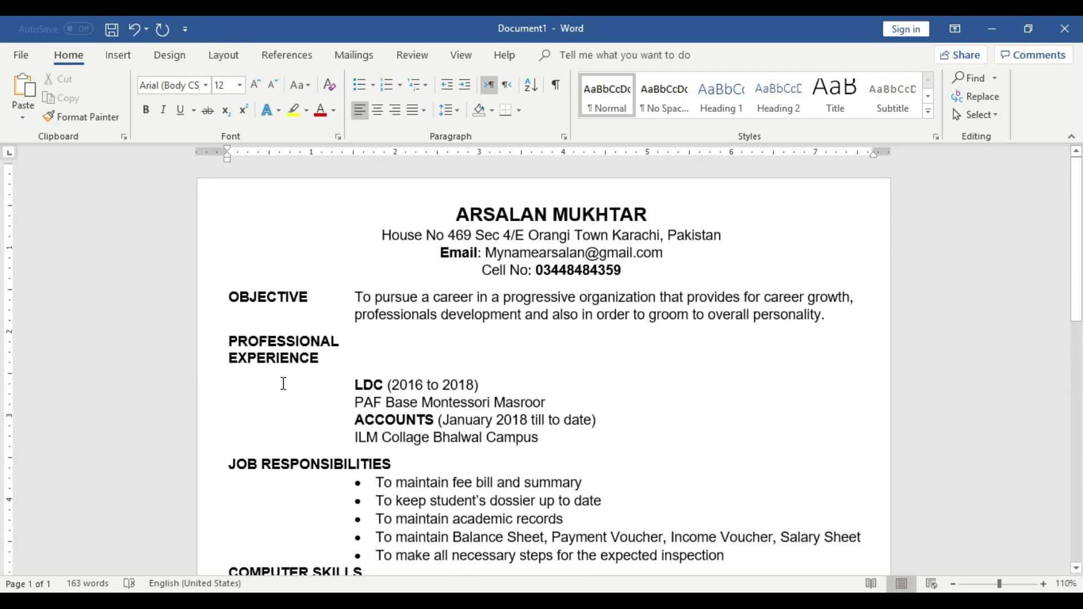
scroll(305, 372, down, 2)
scroll(341, 406, down, 2)
scroll(345, 358, down, 3)
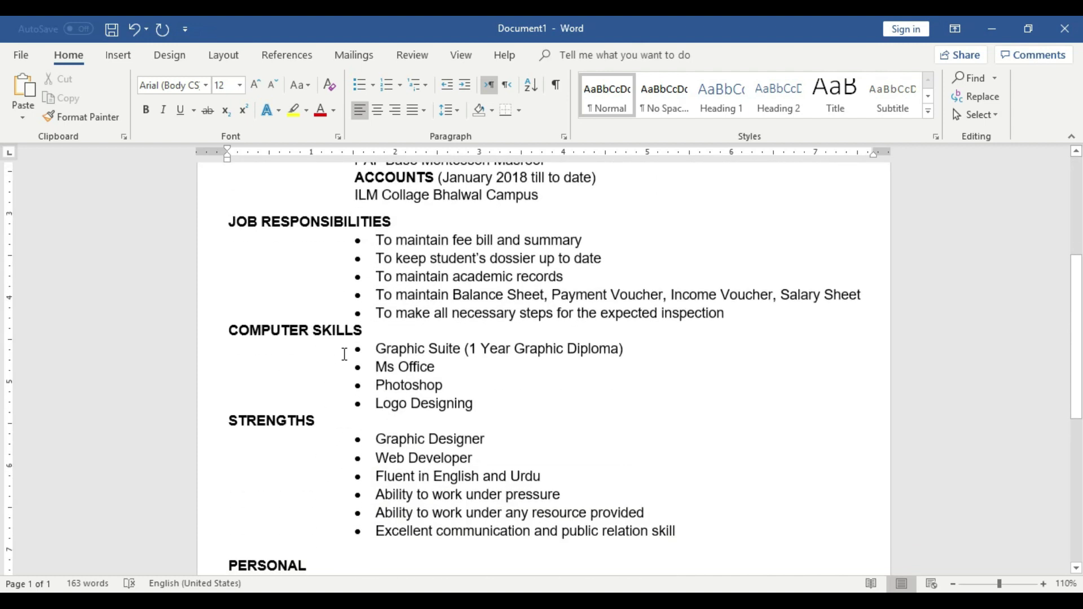
scroll(316, 315, down, 1)
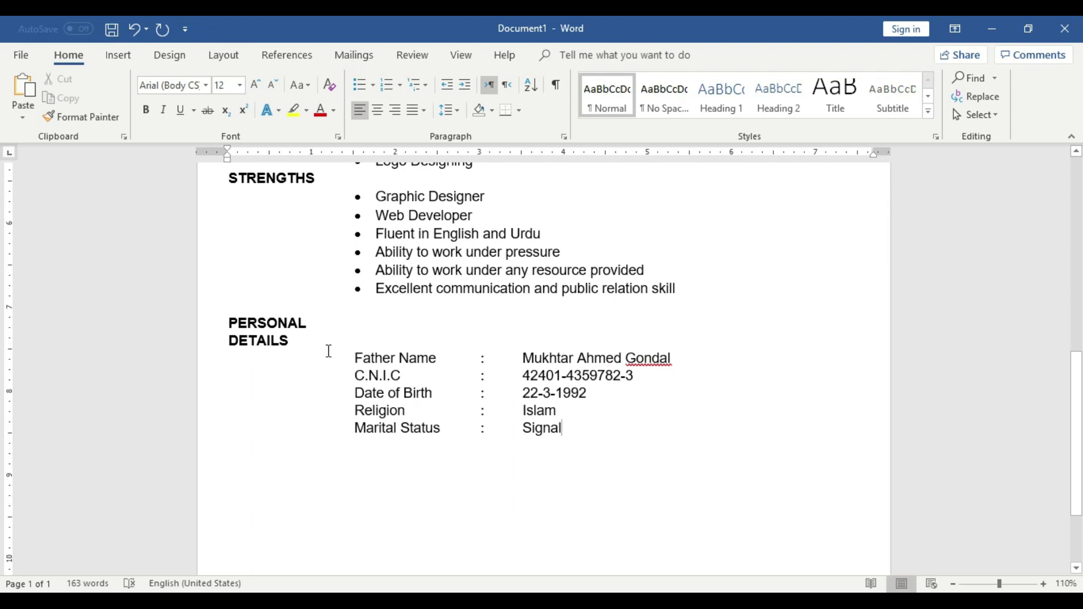
scroll(328, 350, down, 2)
scroll(468, 367, up, 1)
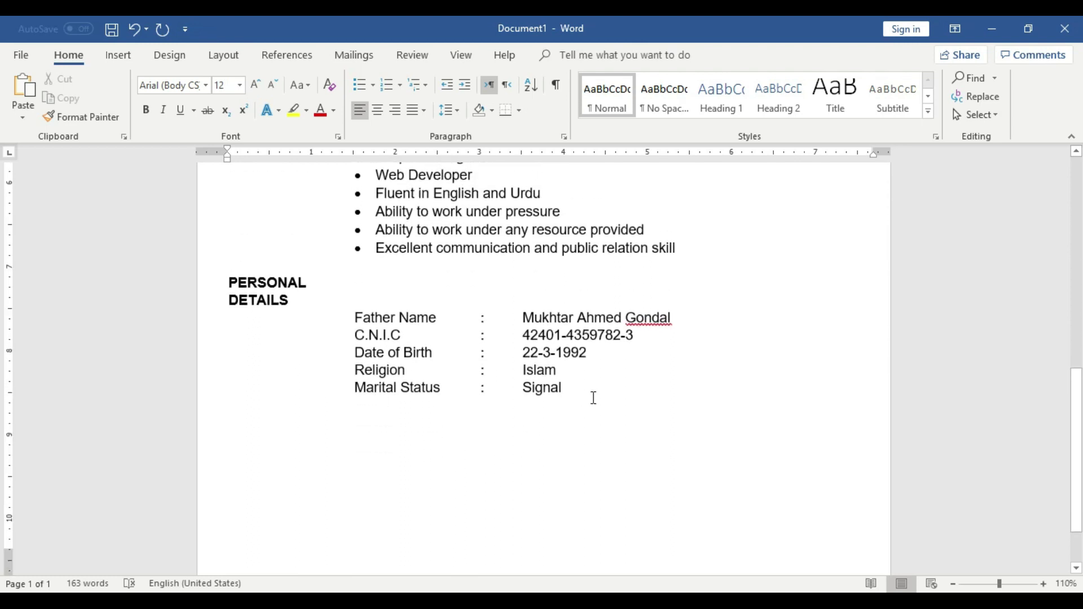
scroll(592, 395, up, 2)
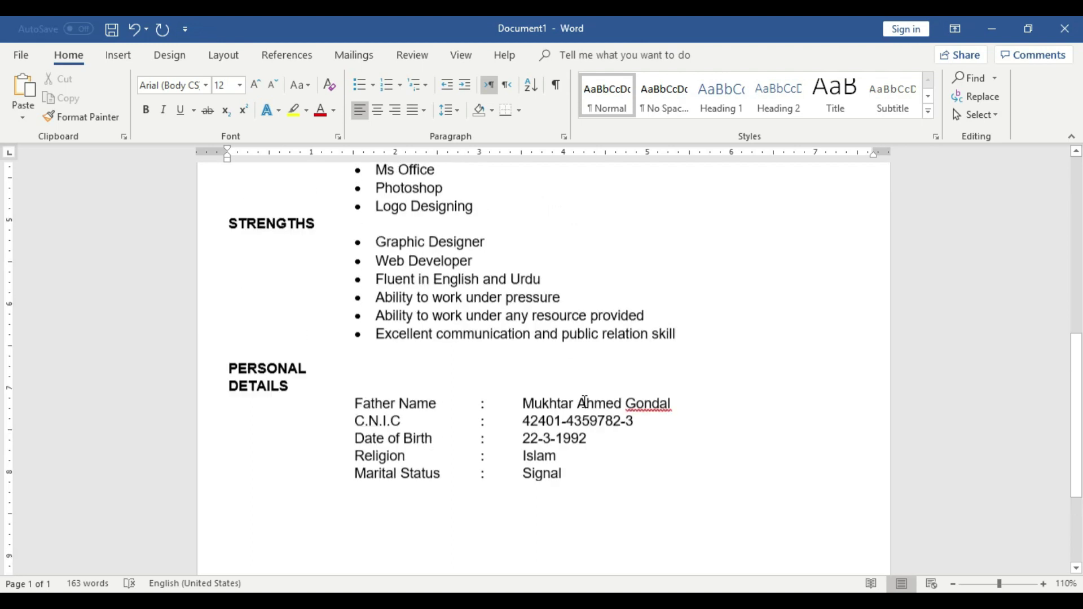
scroll(617, 454, up, 2)
right_click(651, 479)
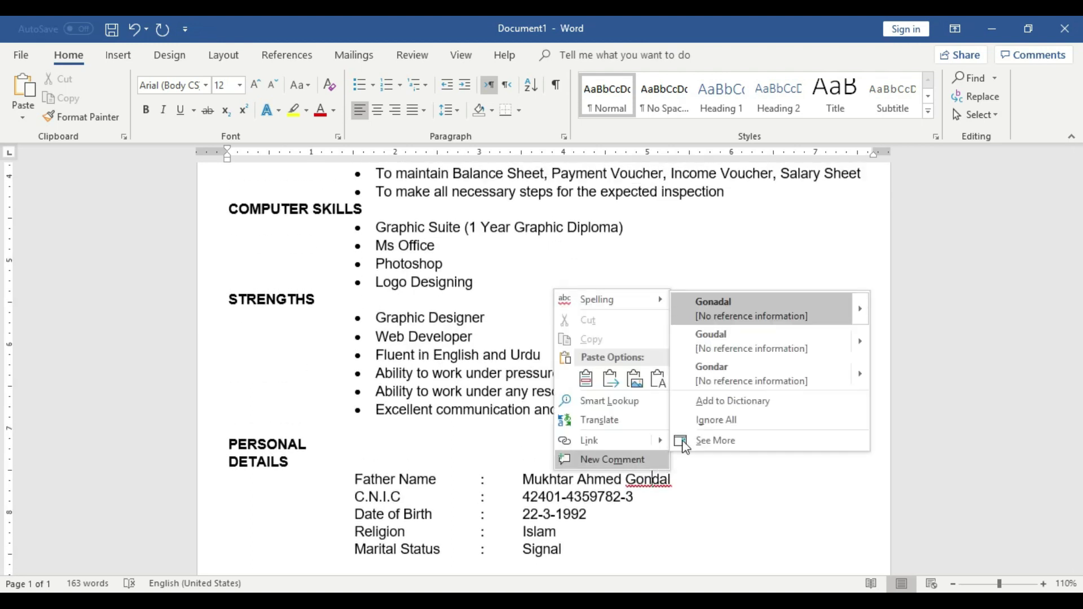
click(727, 401)
scroll(672, 455, down, 3)
Copy the Personal Details block and paste it below the Marital Status row.
drag(571, 430, 231, 313)
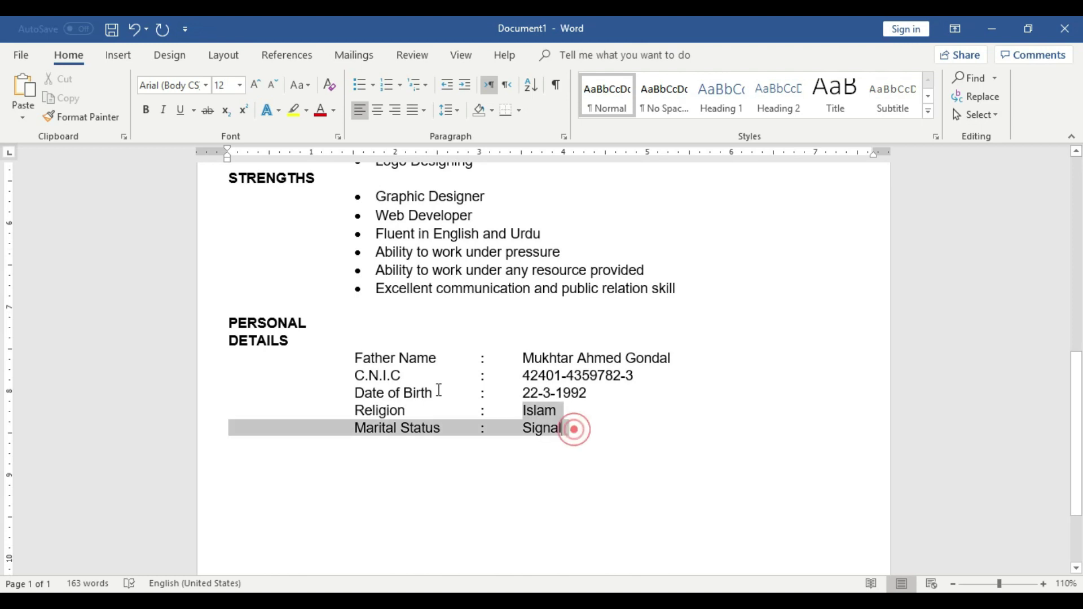
right_click(264, 333)
click(300, 365)
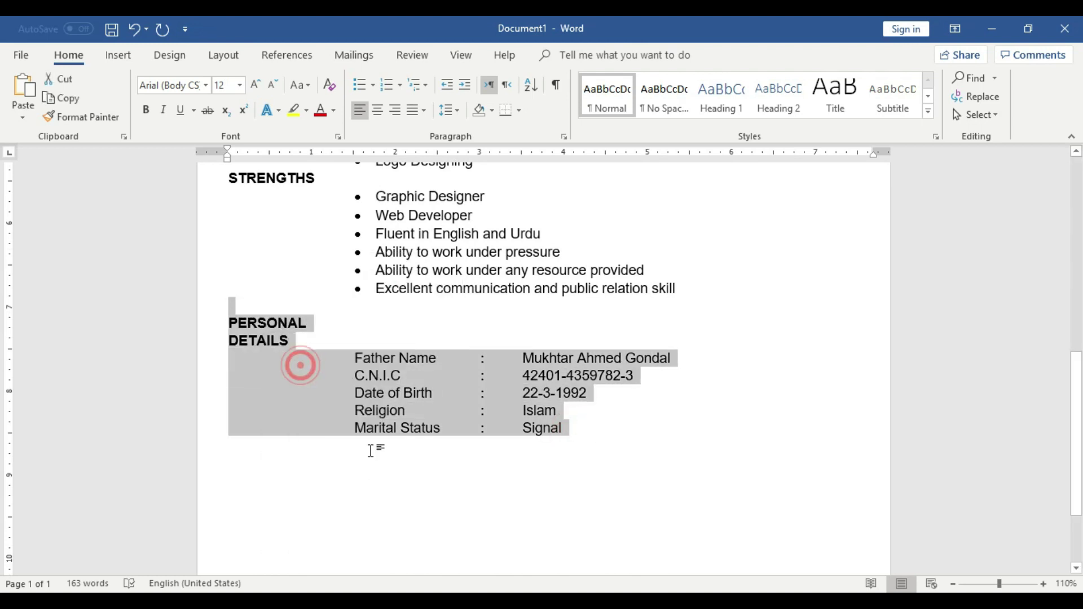
click(370, 450)
key(ctrl+v)
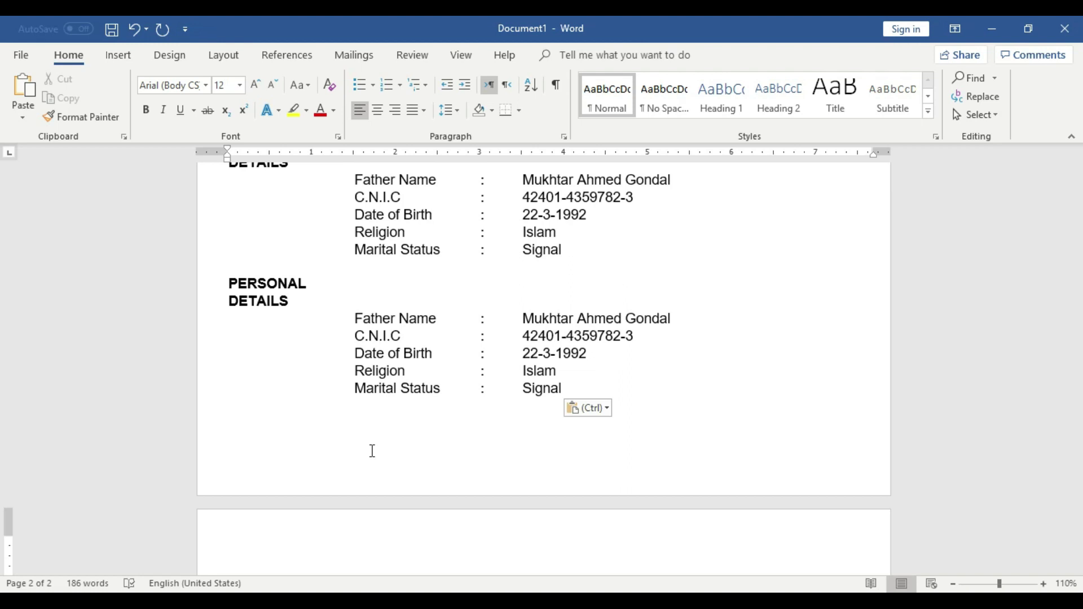
Retitle the pasted block's heading to 'ACADEMIC' / 'DETAILS' on two lines.
click(295, 303)
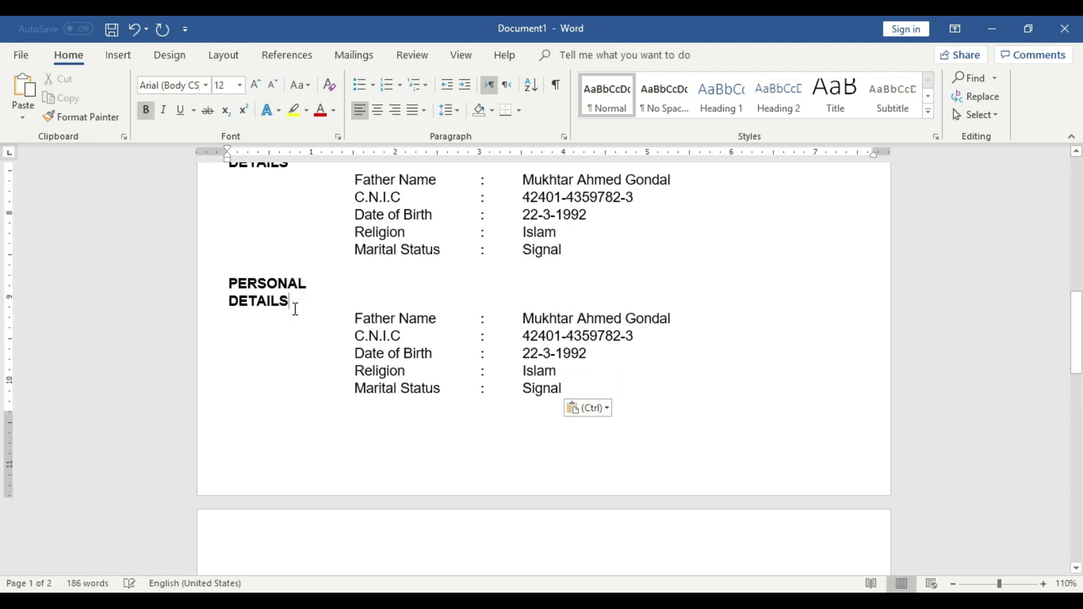
key(BackSpace)
key(BackSpace)
key(BackSpace)
key(BackSpace)
key(BackSpace)
key(BackSpace)
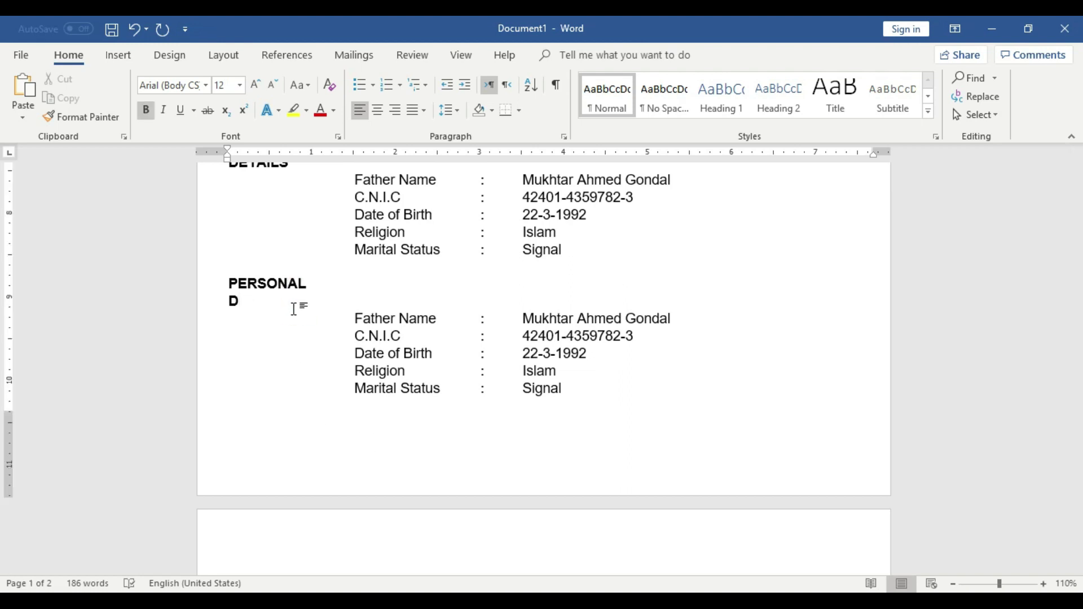
key(BackSpace)
key(BackSpace)
key(BackSpace)
key(BackSpace)
key(BackSpace)
key(BackSpace)
key(BackSpace)
key(BackSpace)
key(BackSpace)
text(A)
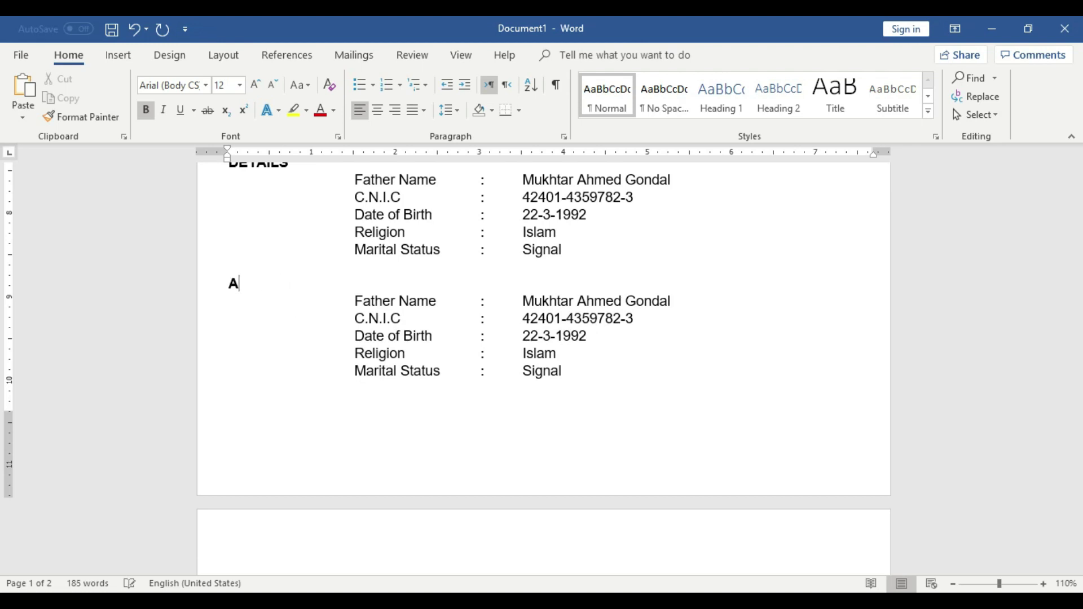
text(CADEMIC)
key(Return)
text(DETAILS)
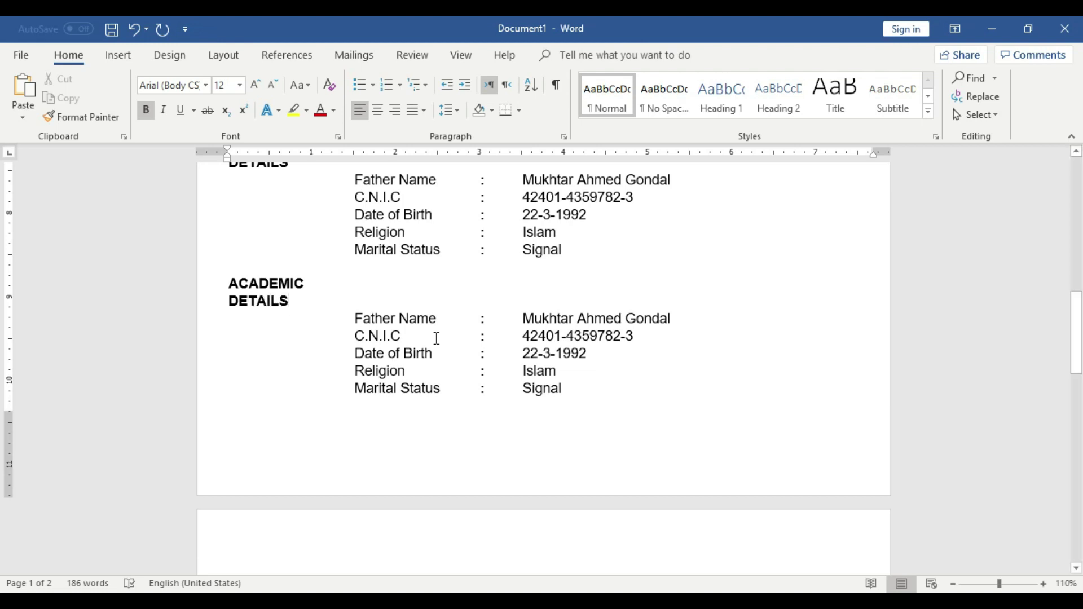
Delete the copied personal rows under ACADEMIC DETAILS.
drag(578, 388, 424, 323)
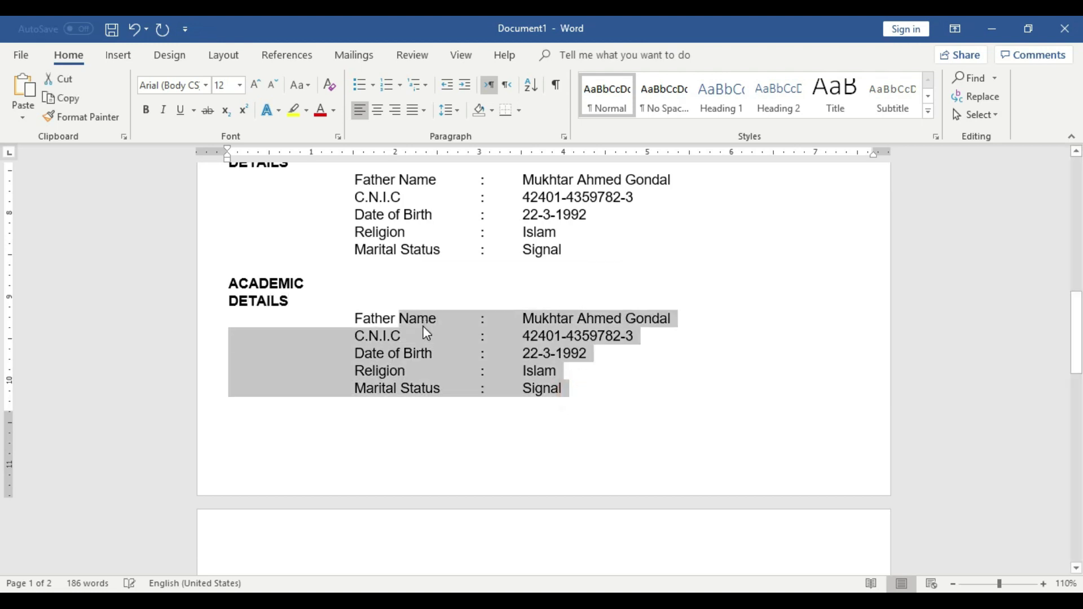
click(484, 353)
drag(549, 389, 354, 319)
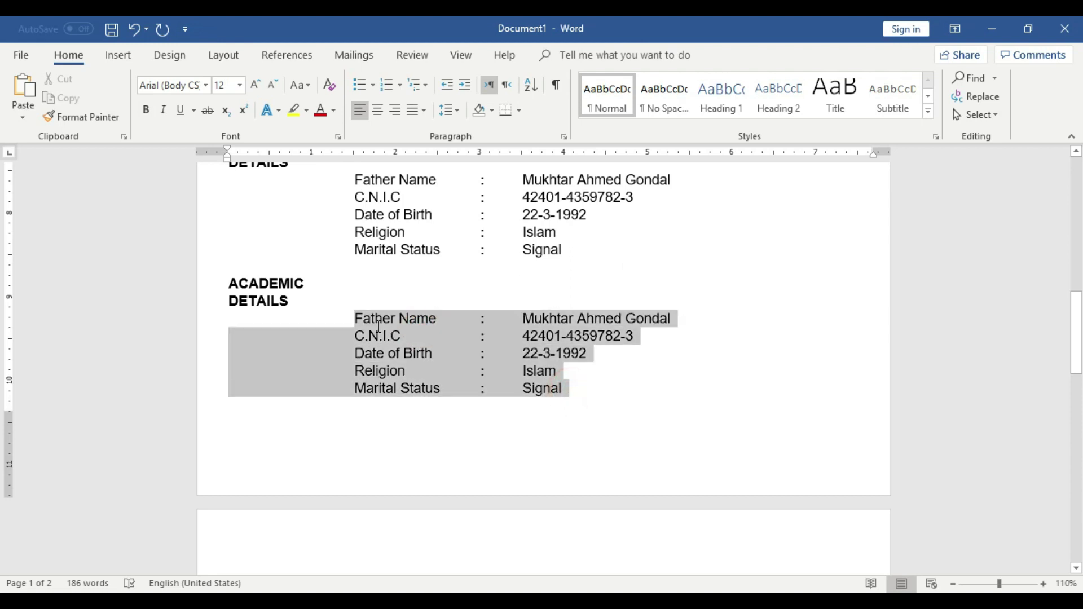
key(Delete)
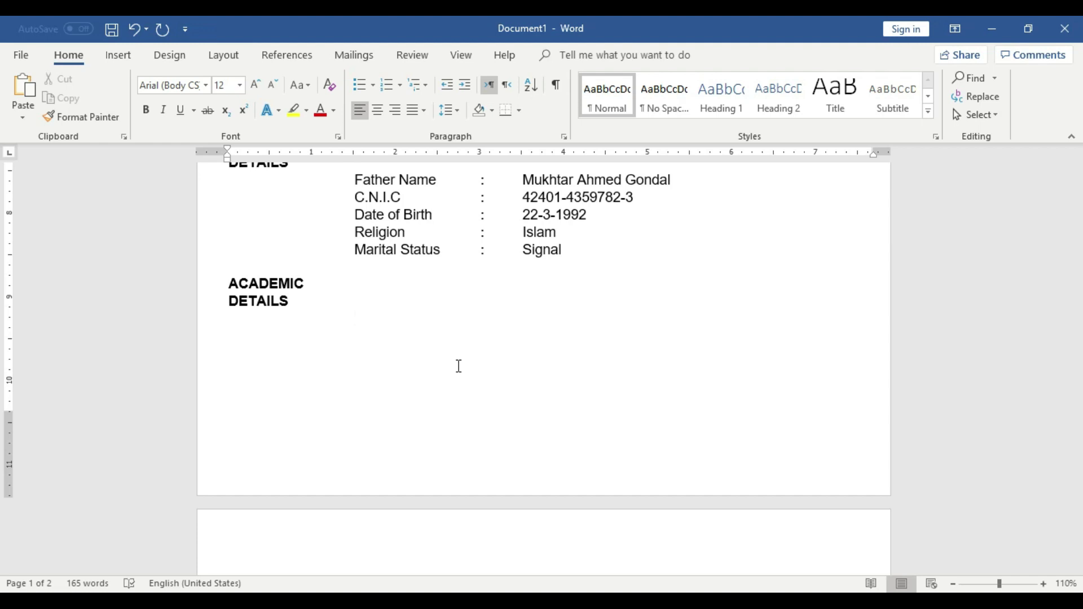
Type 'BSC (Continous)' and correct it to 'BSC (Continues)' via spelling suggestions.
text(BSC)
text( (Continous))
key(Return)
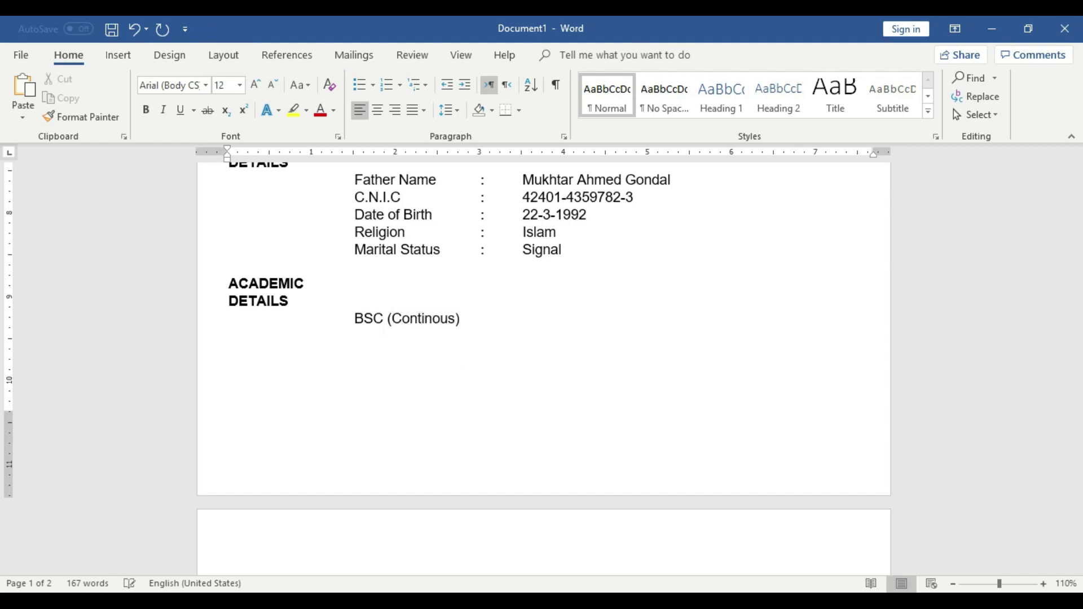
right_click(417, 319)
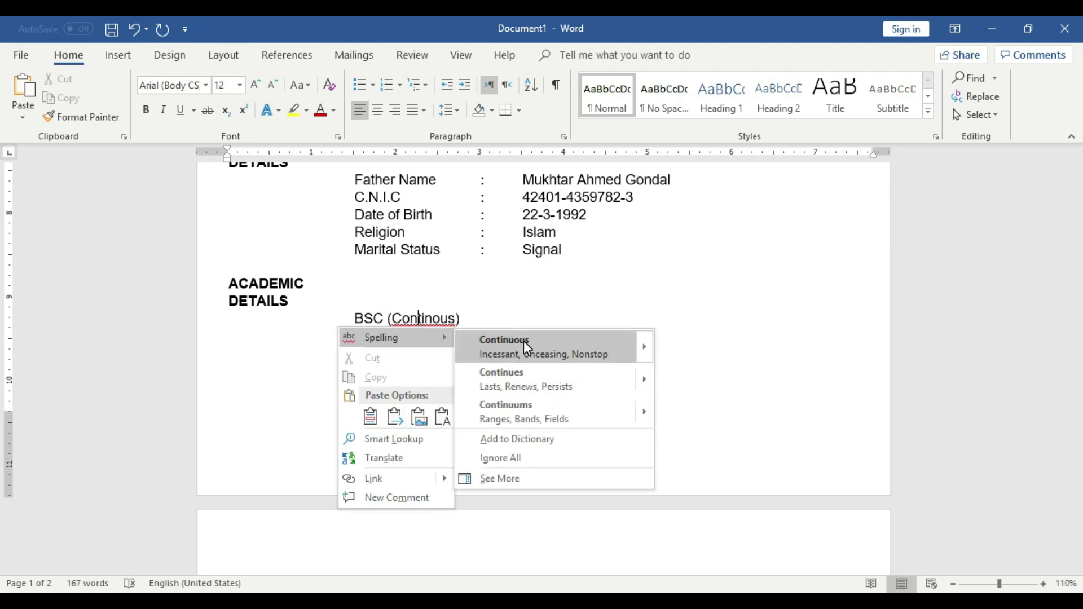
click(470, 316)
drag(470, 318, 403, 327)
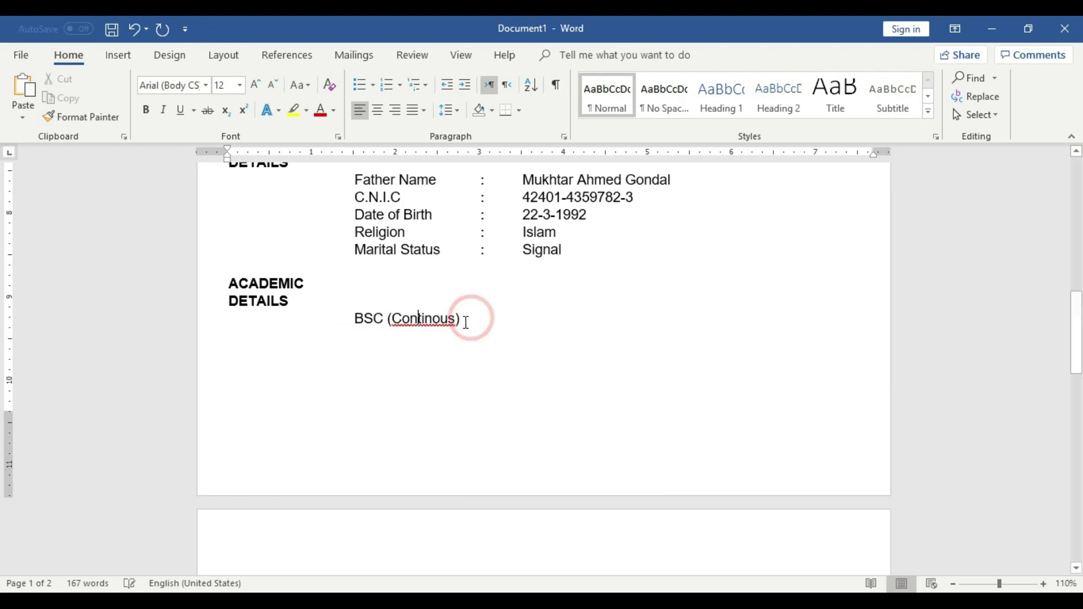
key(BackSpace)
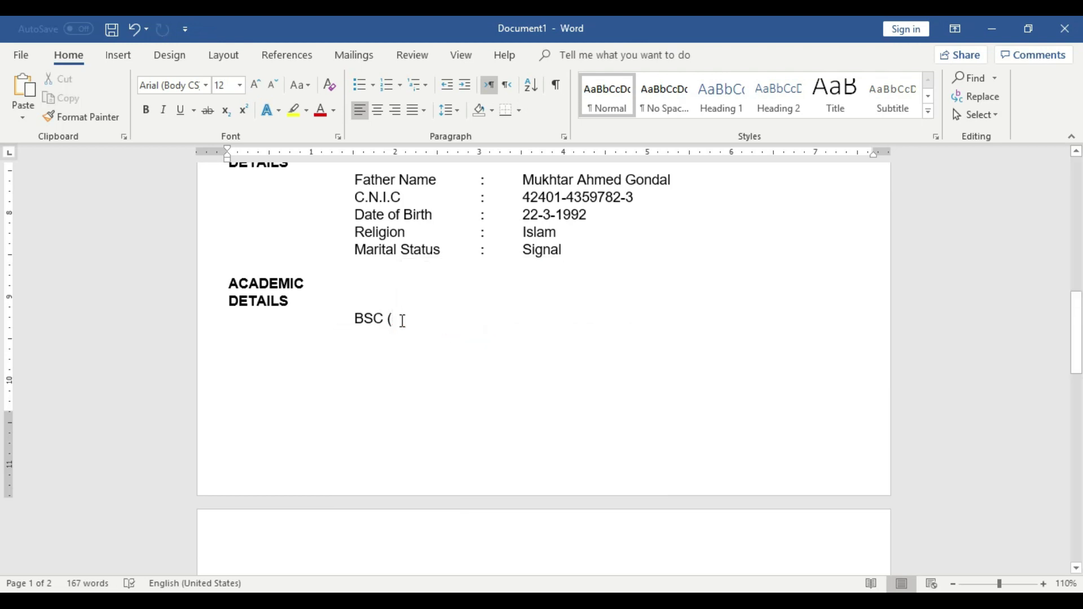
key(ctrl+z)
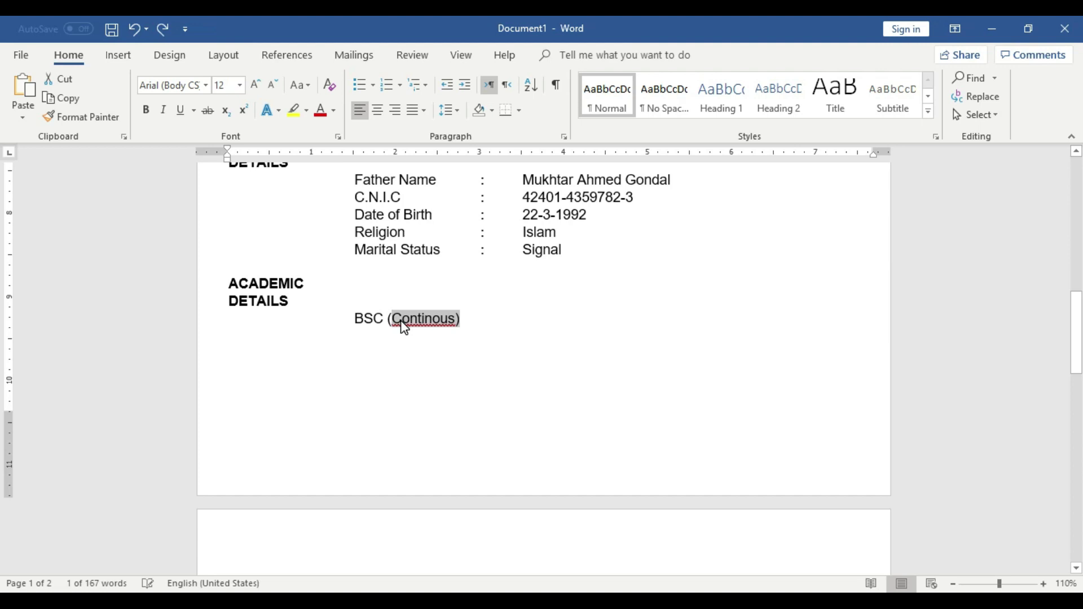
click(422, 325)
right_click(422, 324)
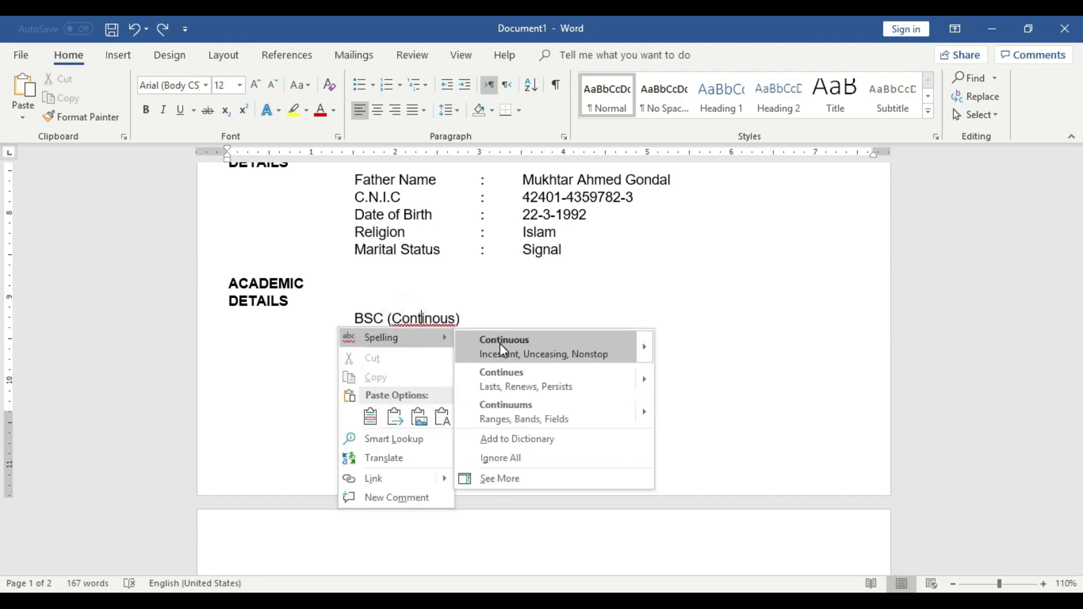
click(505, 377)
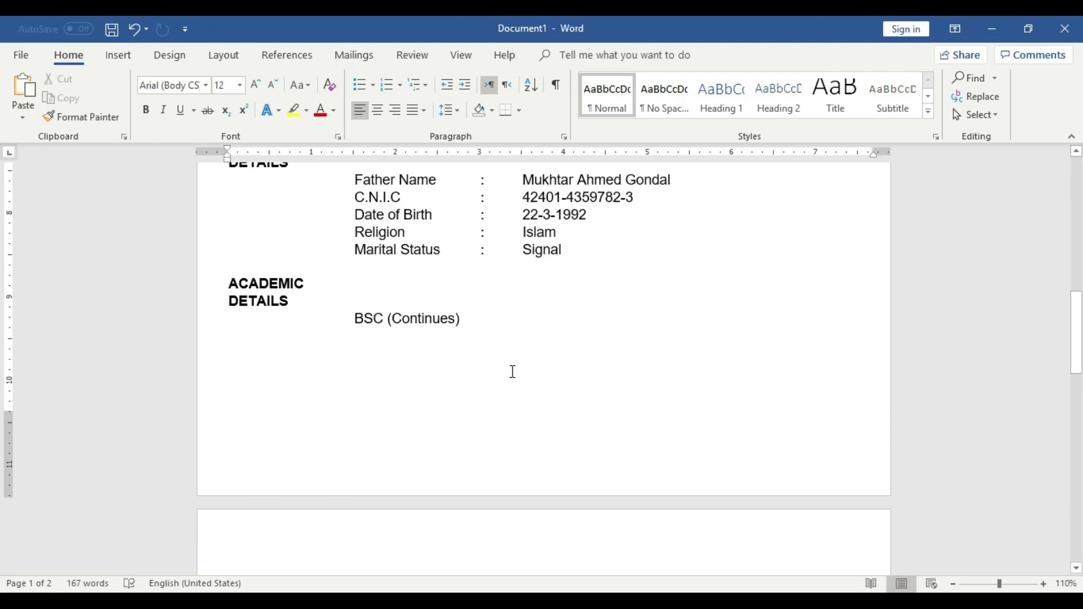
Add an indented line below, then delete the 'BSC (Continues)' line.
click(480, 316)
key(Return)
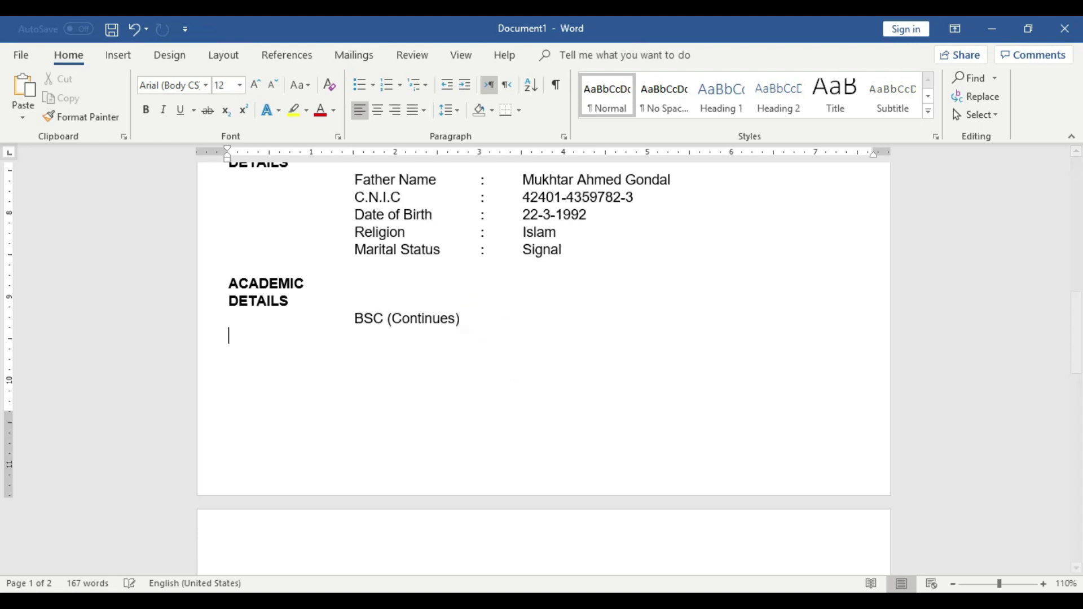
key(Tab)
key(Tab)
key(Tab)
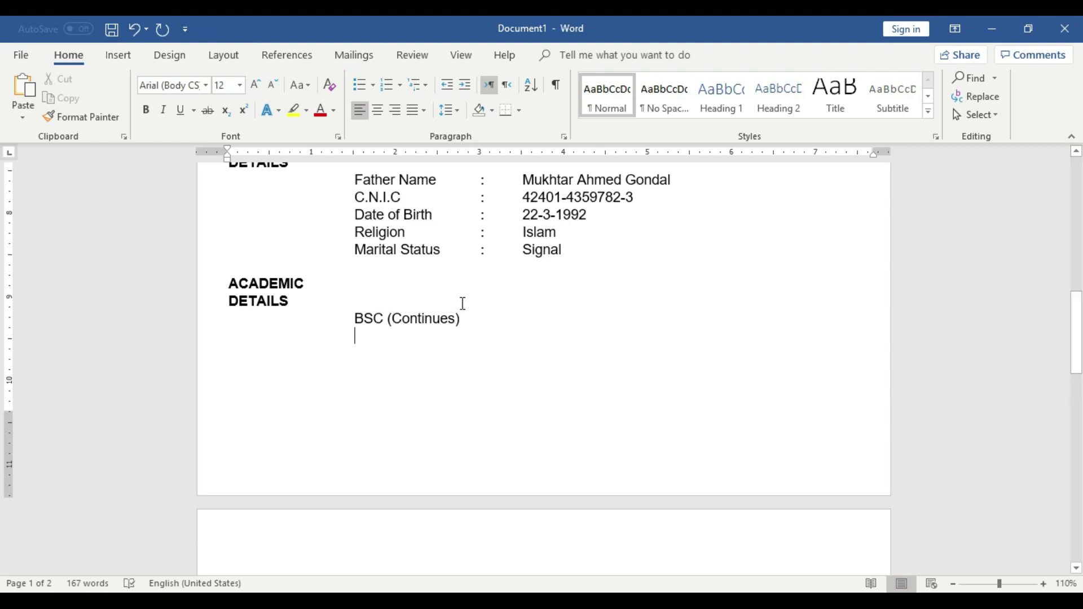
drag(463, 320, 382, 325)
key(BackSpace)
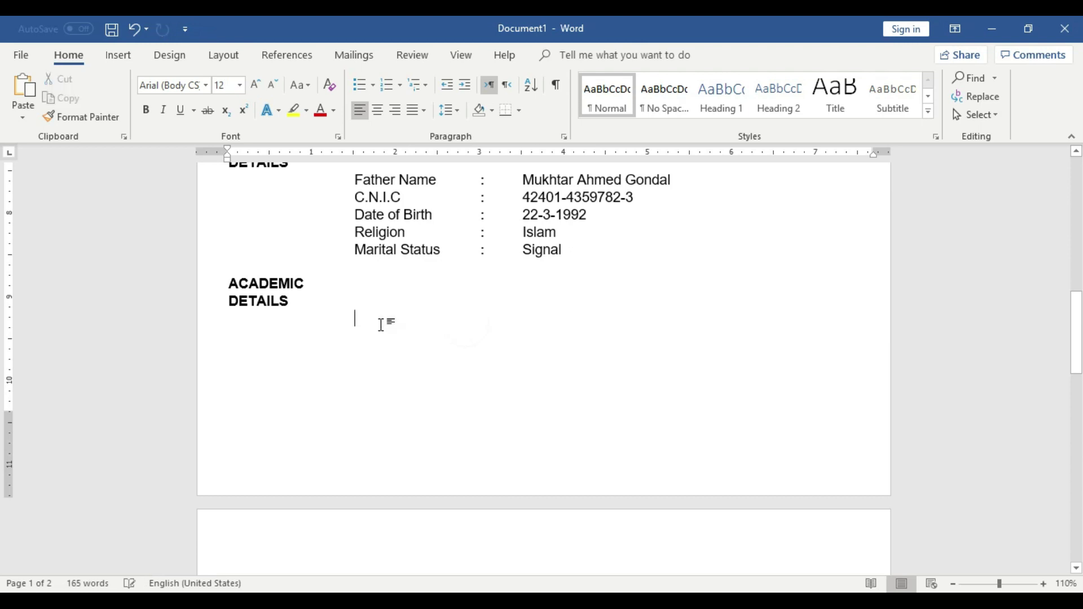
Type 'FSc (General Science) 2013', fixing the year from 2018.
text(F)
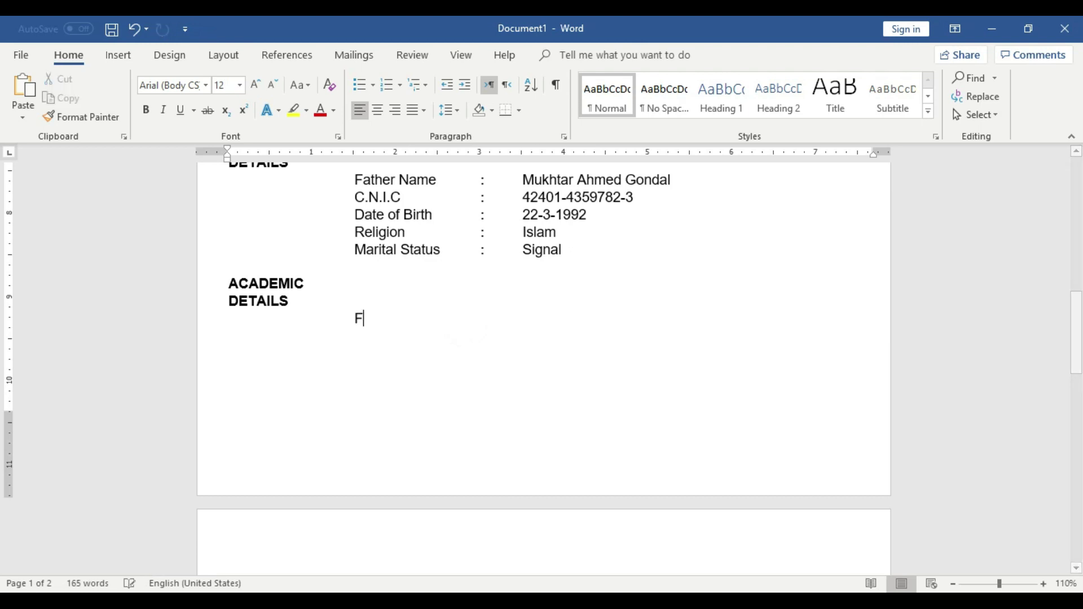
text(Sc()
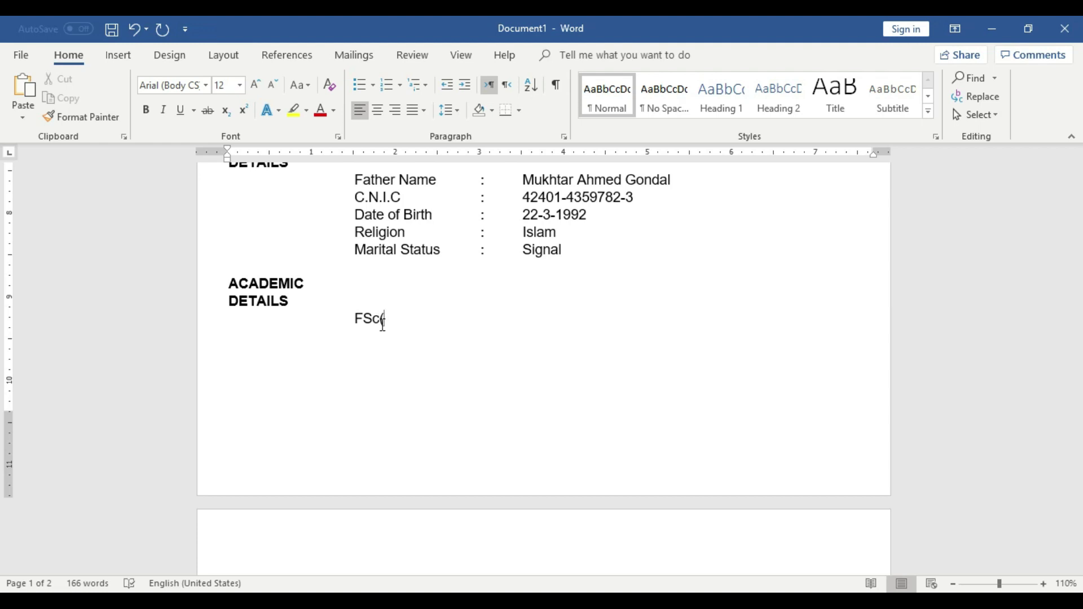
text(Ge)
text(neral Science) )
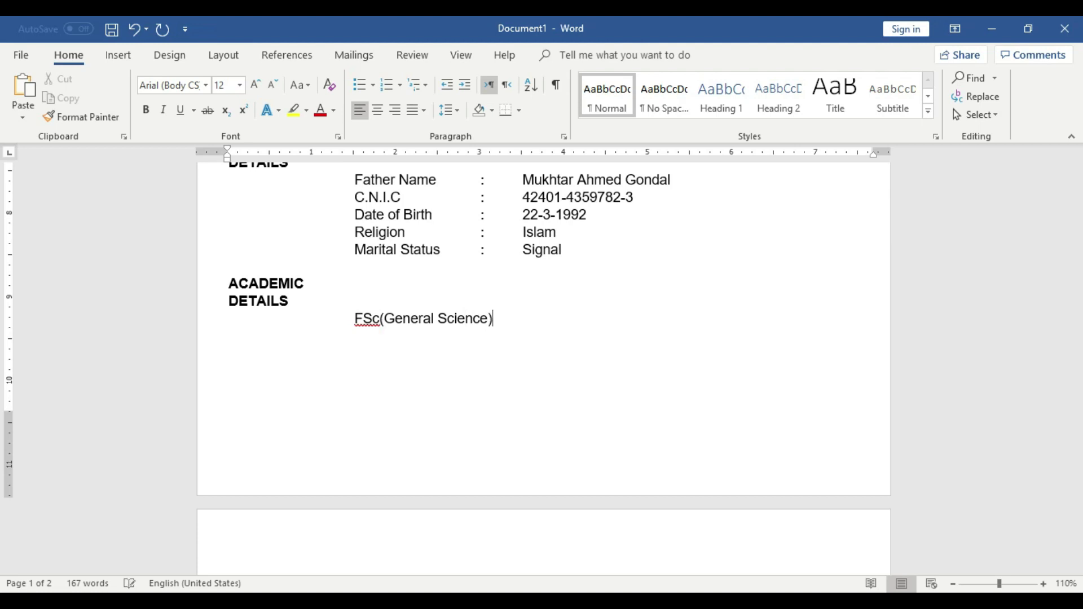
text(2018)
key(BackSpace)
text(3)
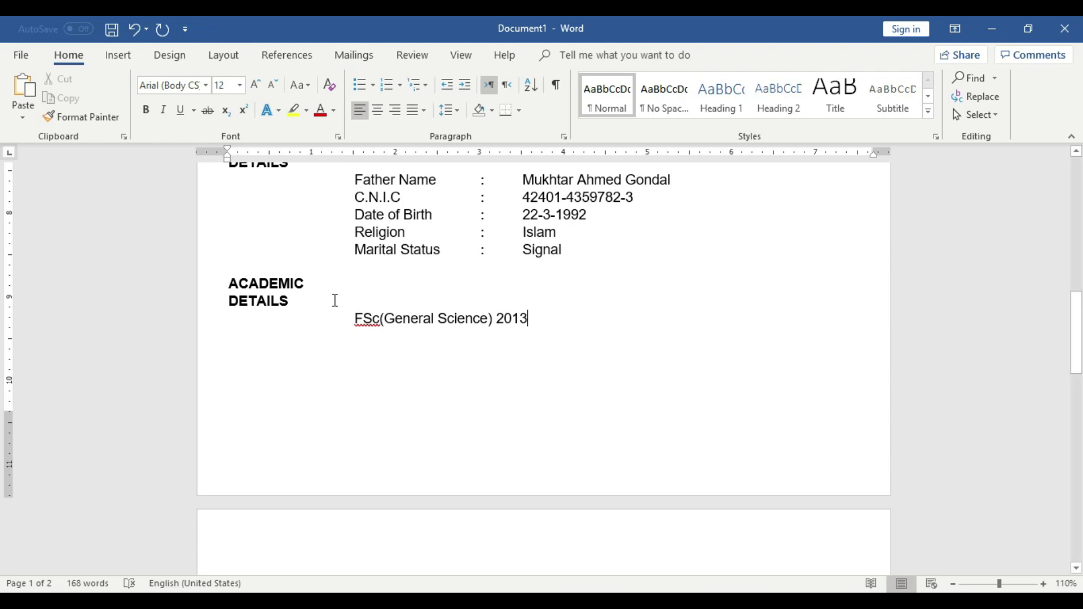
right_click(373, 320)
mouse_move(315, 337)
click(454, 445)
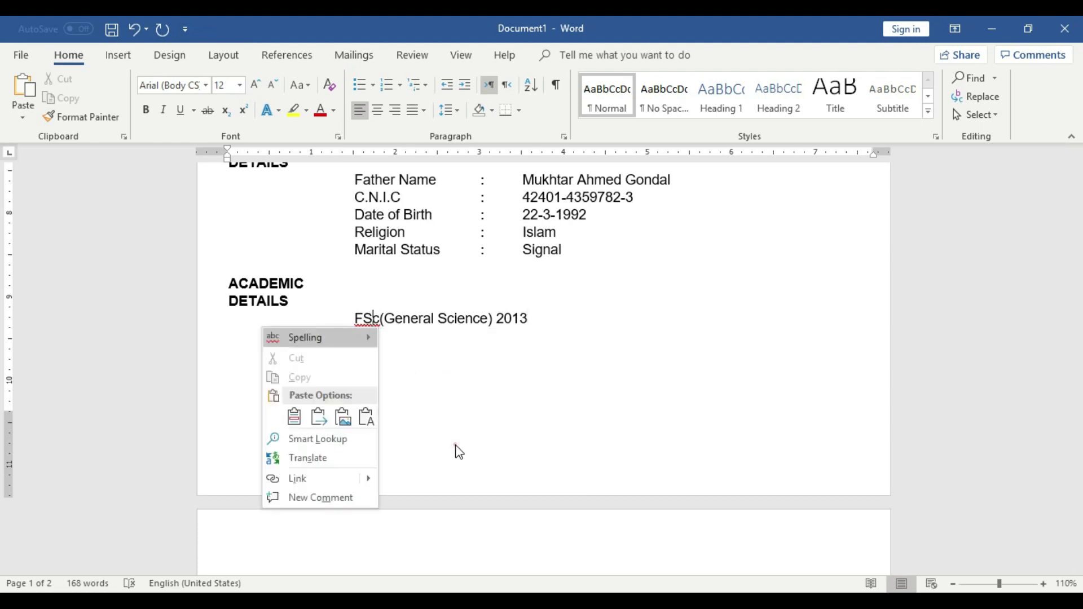
Add the indented college line 'PAF intermedicate Collee, PAF Base Masroor' below it.
click(544, 317)
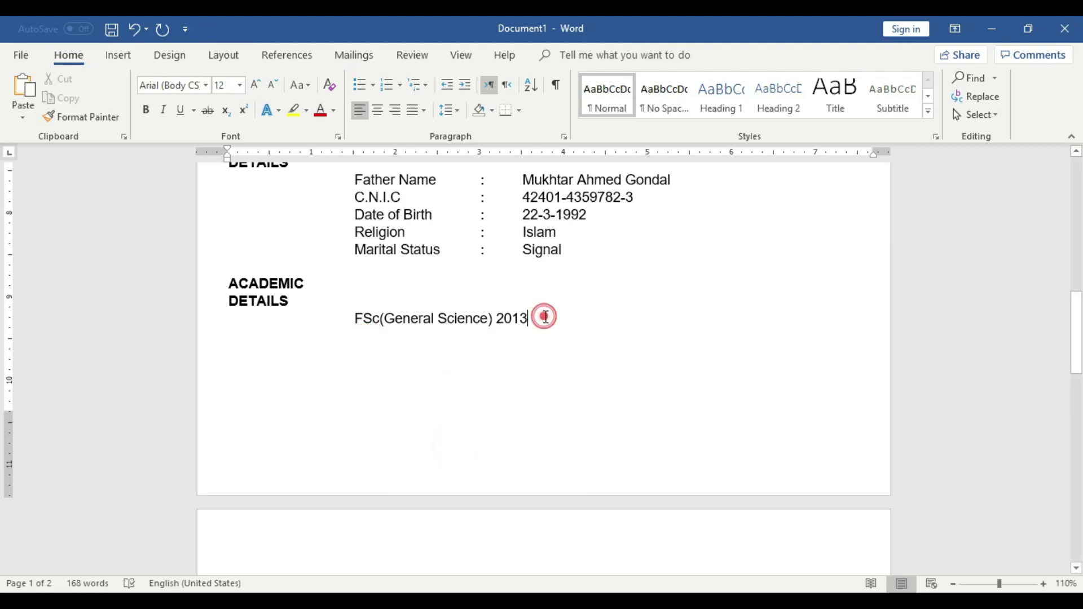
key(Return)
key(Tab)
key(Tab)
key(Tab)
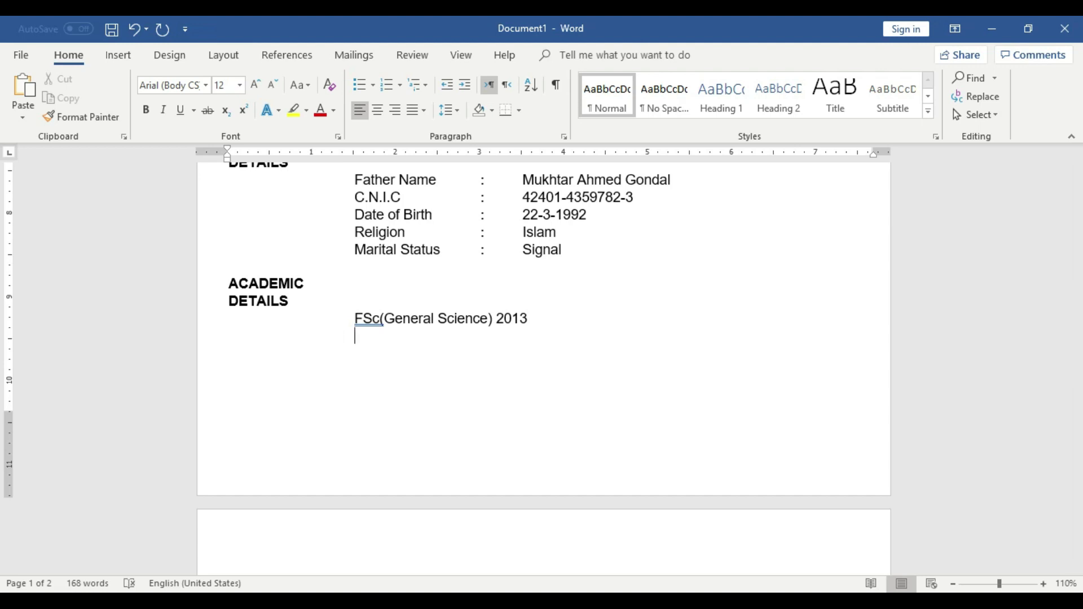
text(PAF )
text(intermedicate )
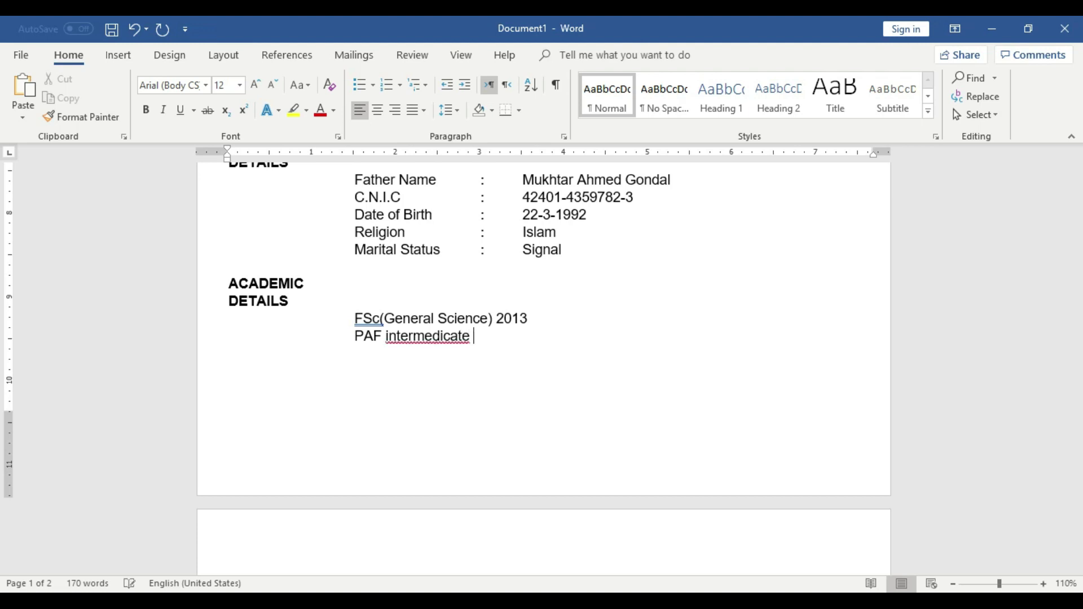
text(Collee )
text(, PAF )
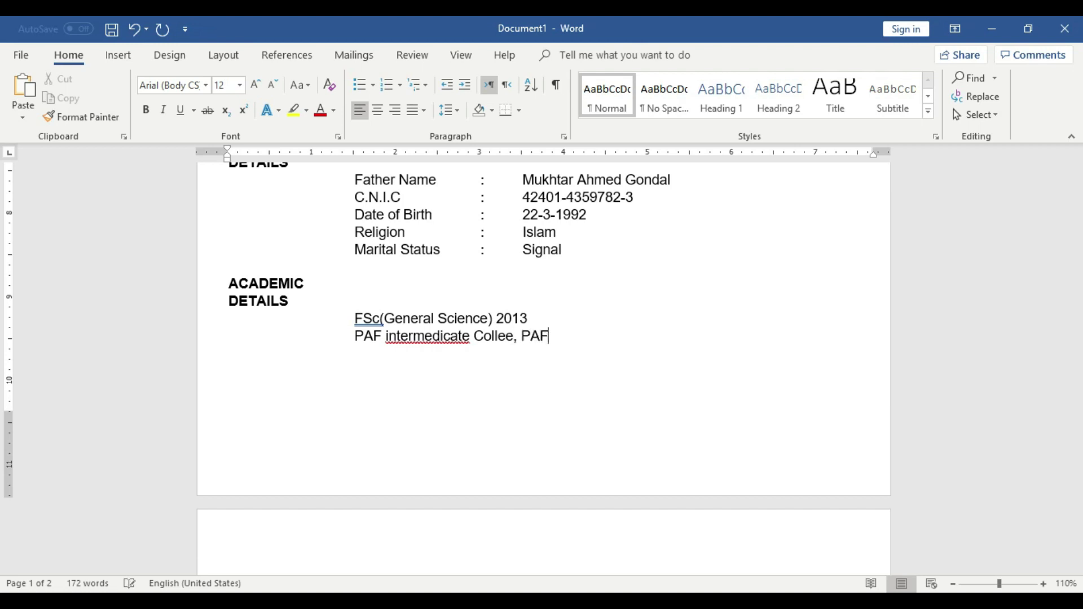
text(BA)
key(BackSpace)
key(BackSpace)
key(BackSpace)
text(ase Masroor)
Fix spelling to 'intermediate' and 'College', and add a space after 'FSc'.
right_click(454, 336)
click(496, 357)
right_click(501, 344)
click(450, 359)
click(503, 339)
key(BackSpace)
key(BackSpace)
text(ege)
right_click(379, 324)
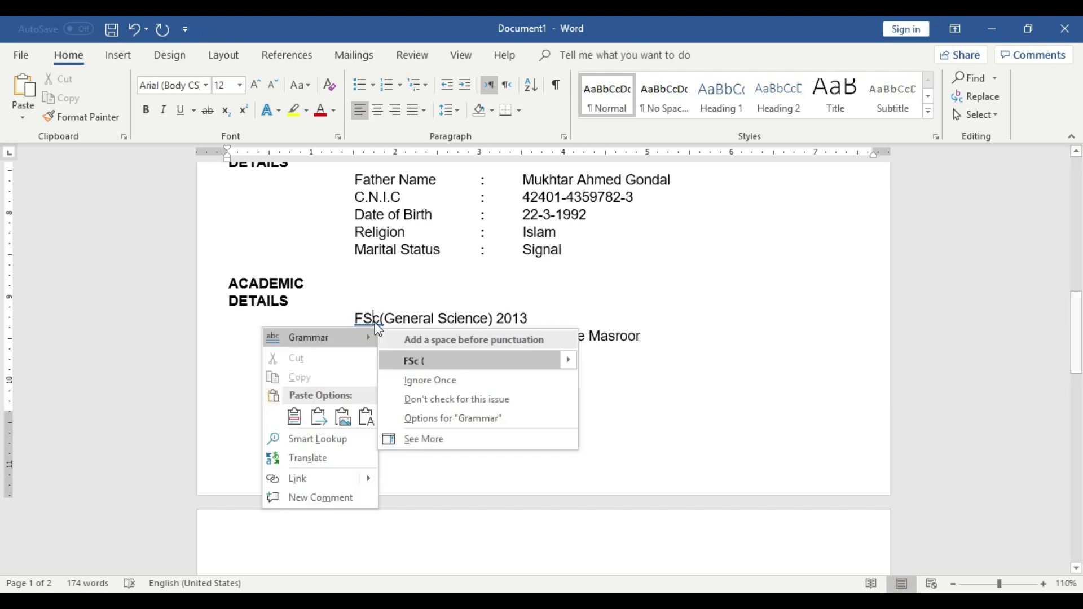
click(425, 357)
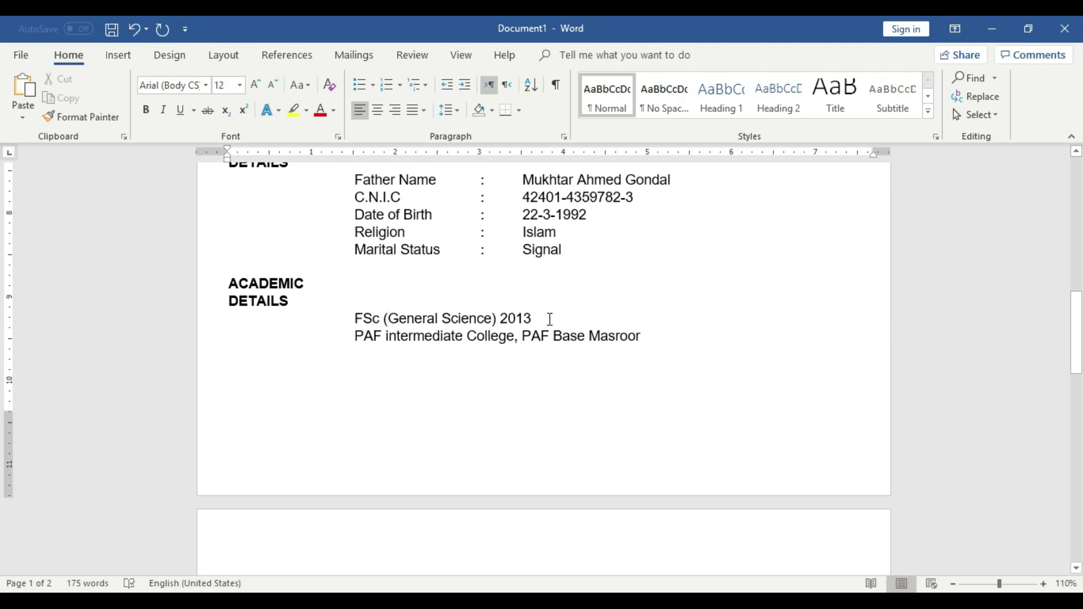
Bold the FSc line and paste a copy of both FSc lines below.
drag(547, 318, 355, 318)
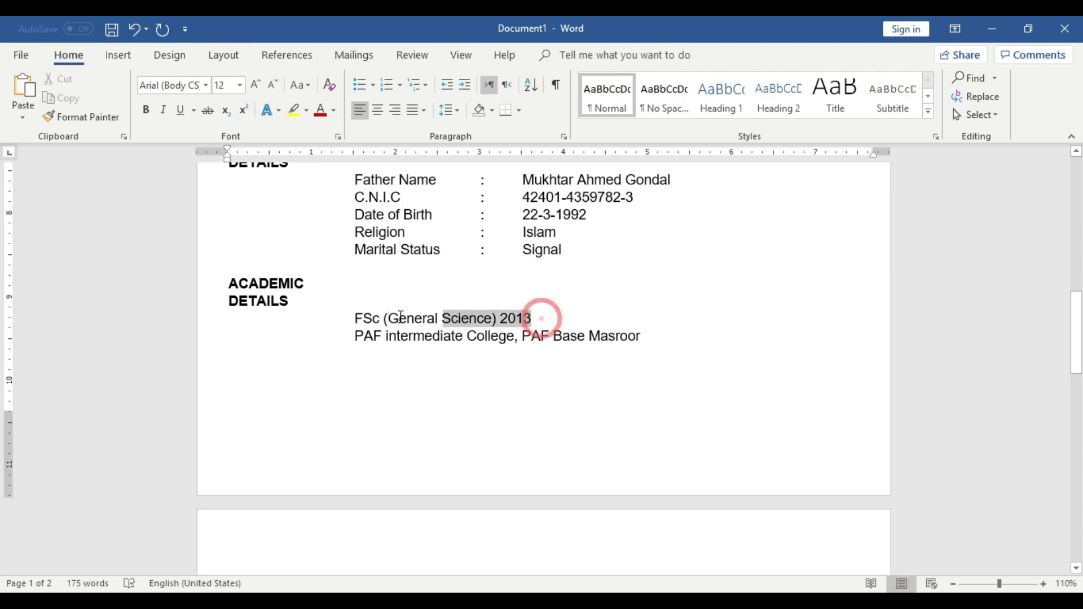
click(146, 110)
click(652, 332)
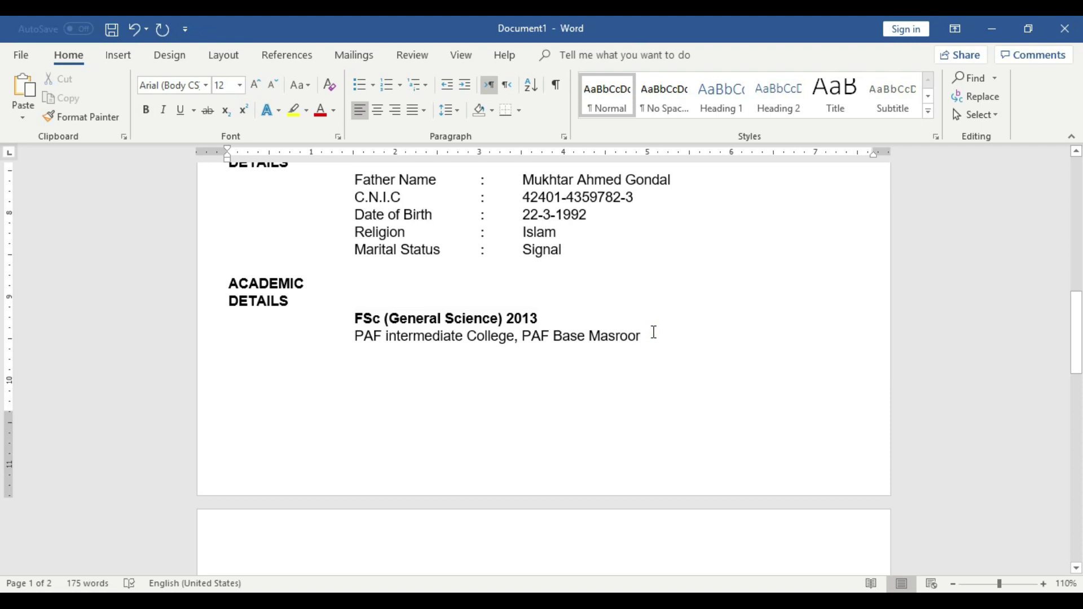
key(Return)
drag(654, 340, 372, 320)
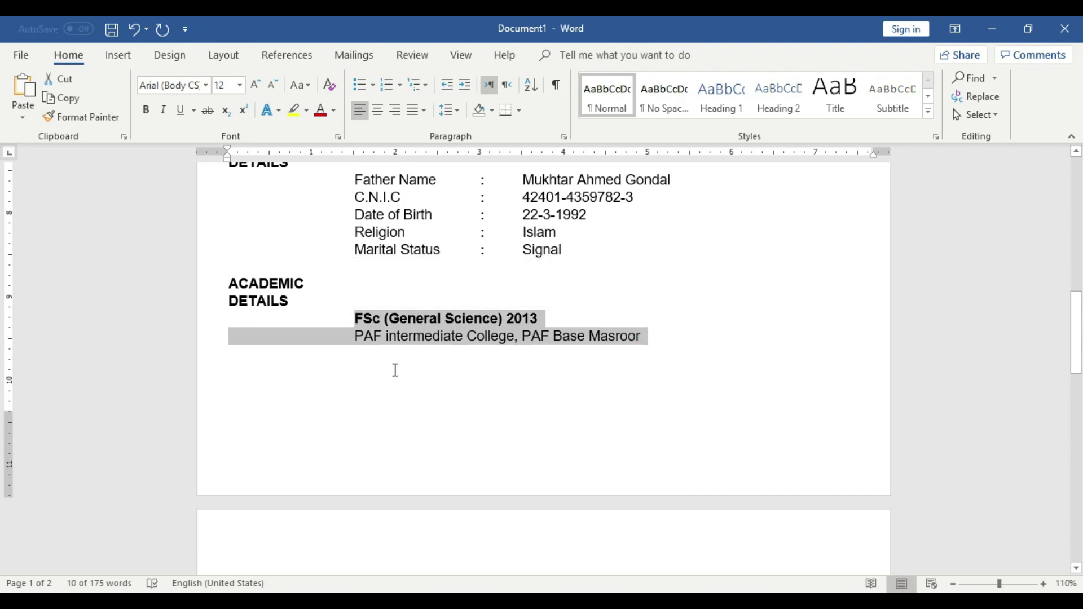
click(389, 354)
key(Tab)
key(Tab)
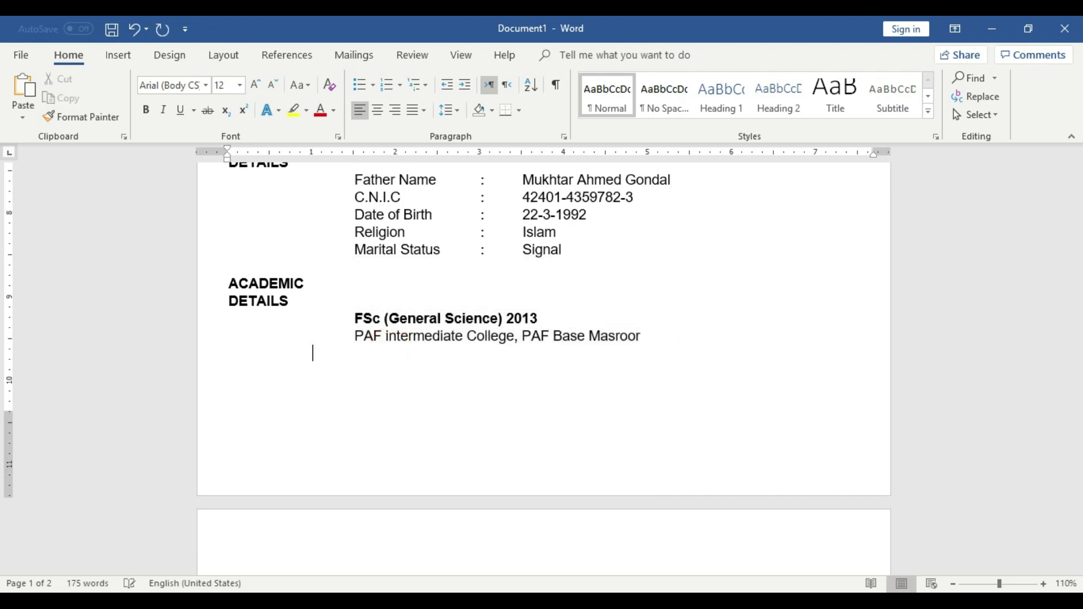
text(FSc (General Science) 2013 PAF intermediate College, PAF Base Masroor)
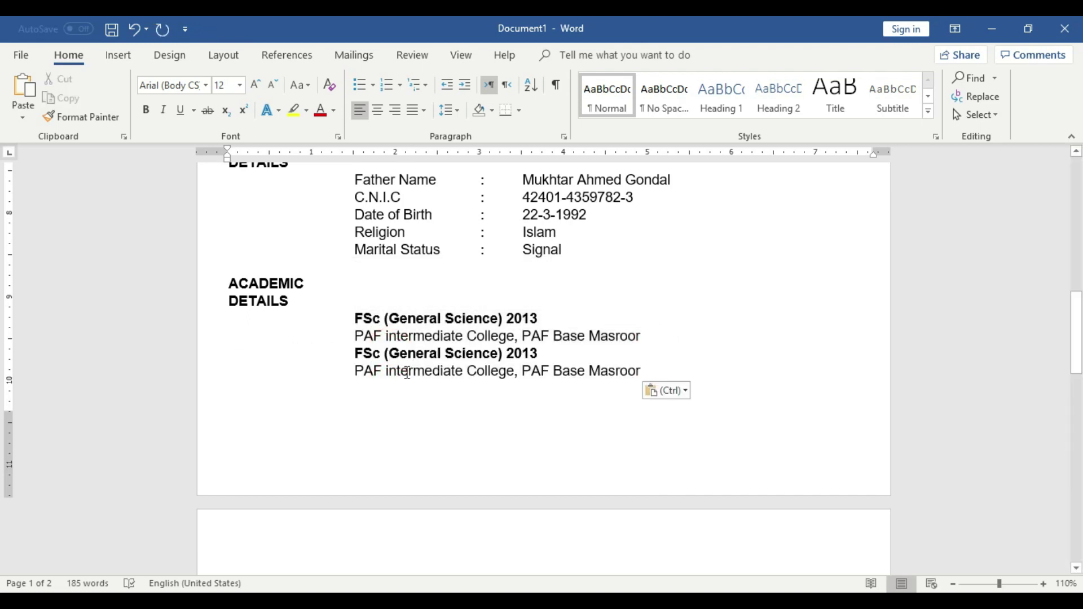
Change the copied heading to 'SSC (General Science) 2011'.
click(375, 353)
key(BackSpace)
key(BackSpace)
key(BackSpace)
text(ss)
key(BackSpace)
key(BackSpace)
text(SSC)
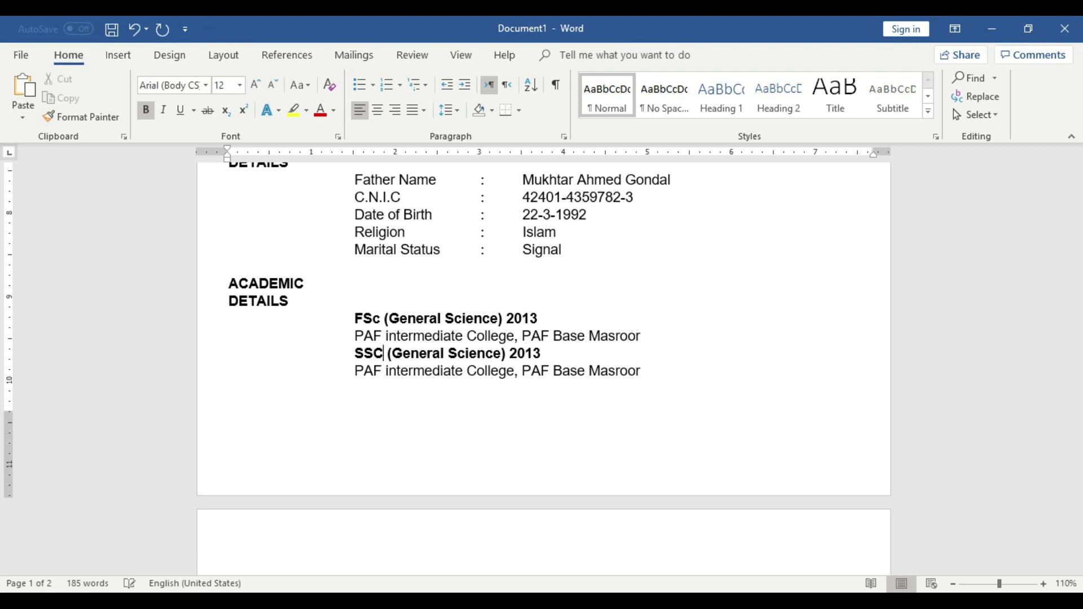
click(548, 357)
key(BackSpace)
text(1)
Replace the copied college with 'Ghazali Model Secondary School, Karachi'.
drag(648, 372, 448, 376)
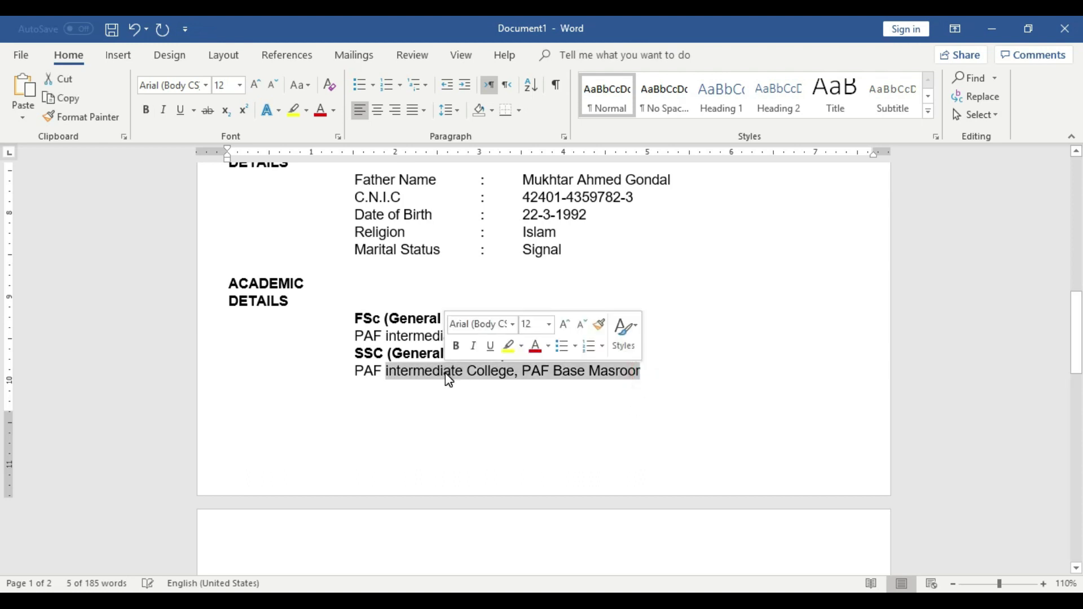
key(BackSpace)
key(BackSpace)
key(BackSpace)
key(BackSpace)
key(BackSpace)
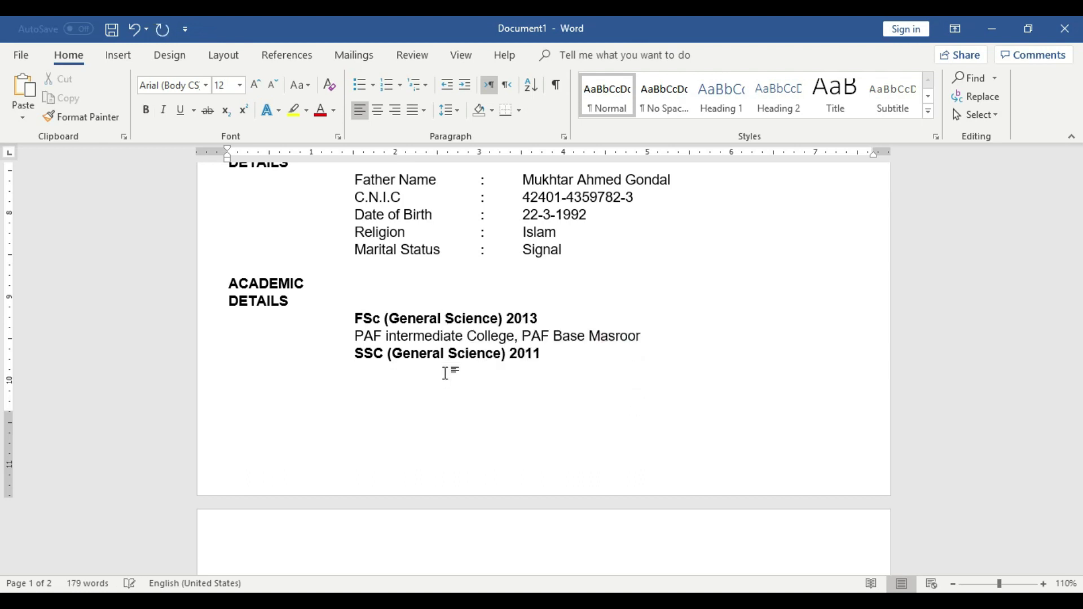
text(GHa)
key(BackSpace)
key(BackSpace)
text(hazali model)
key(BackSpace)
key(BackSpace)
key(BackSpace)
key(BackSpace)
key(BackSpace)
text(Model)
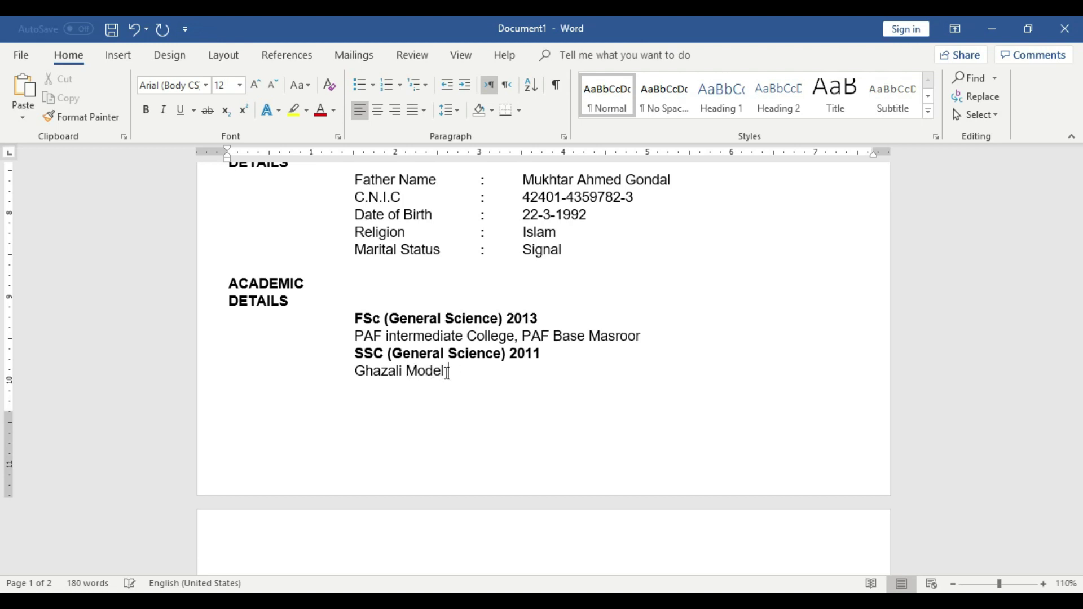
text( Secondary School)
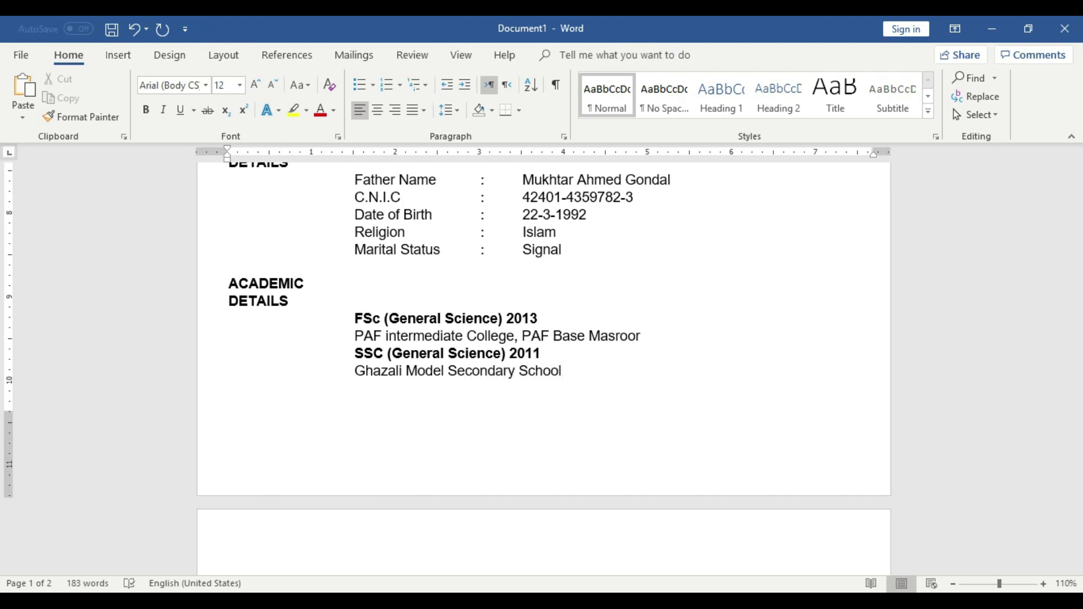
text(, Kara)
text(chi)
Scroll through the CV to review it, briefly selecting the SSC line.
scroll(354, 398, up, 3)
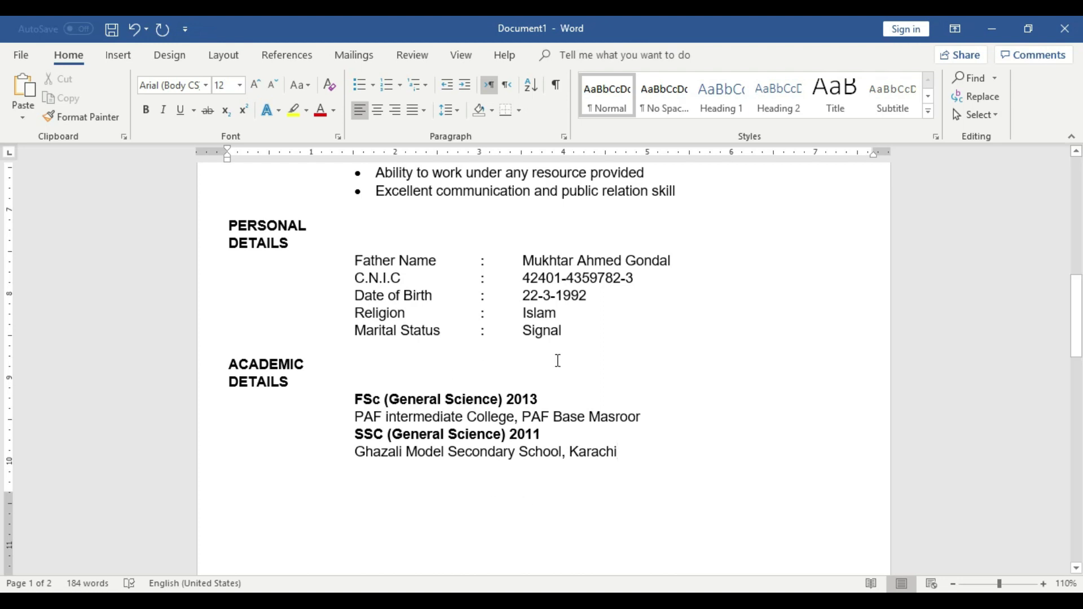
scroll(639, 483, up, 3)
scroll(639, 483, up, 5)
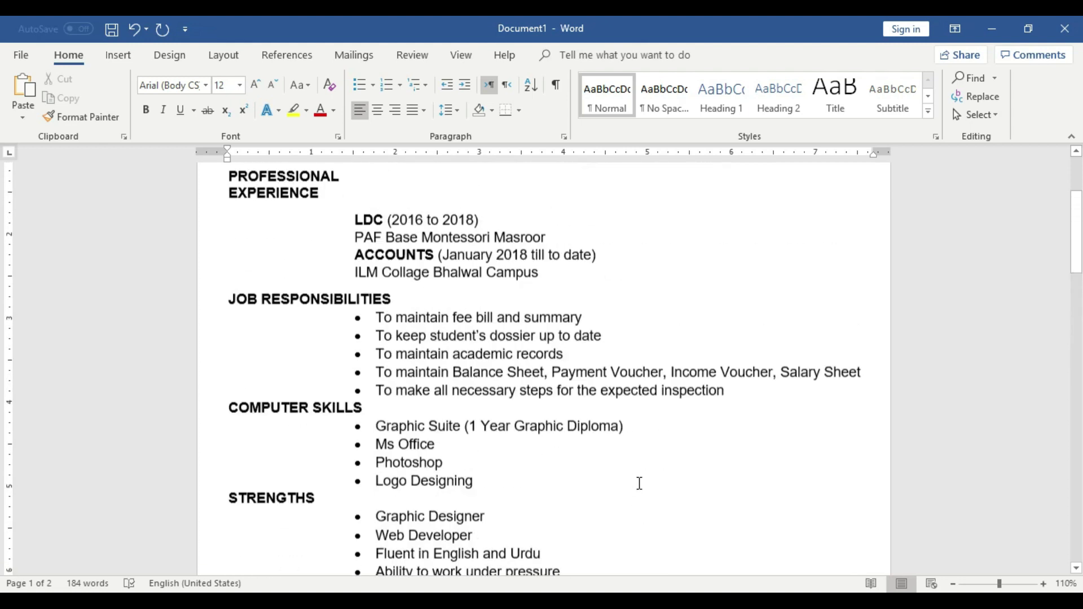
scroll(536, 382, up, 3)
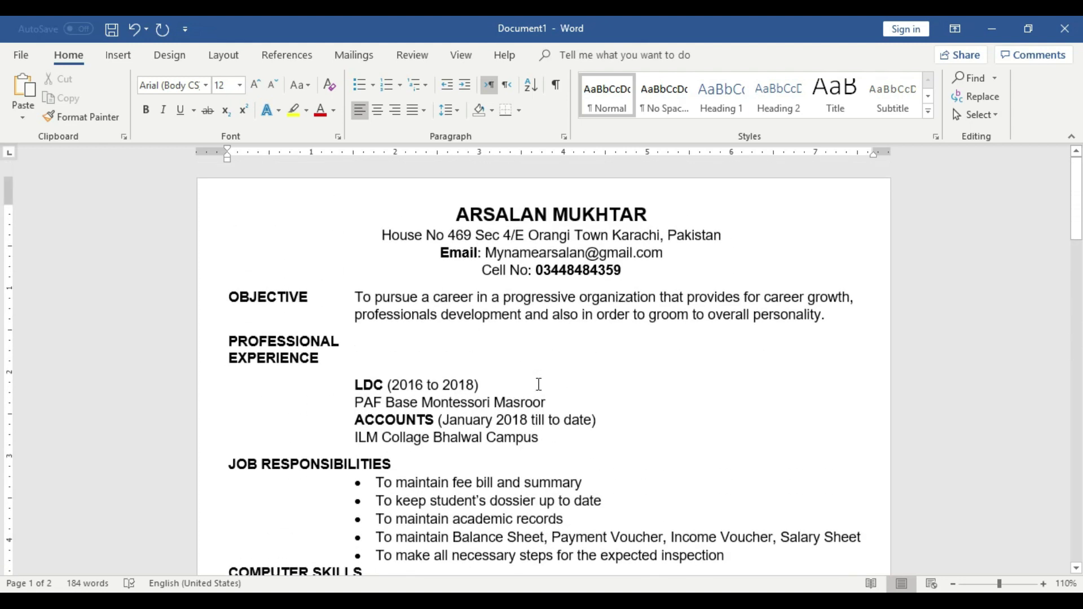
scroll(539, 384, down, 4)
scroll(539, 384, down, 5)
scroll(538, 384, down, 4)
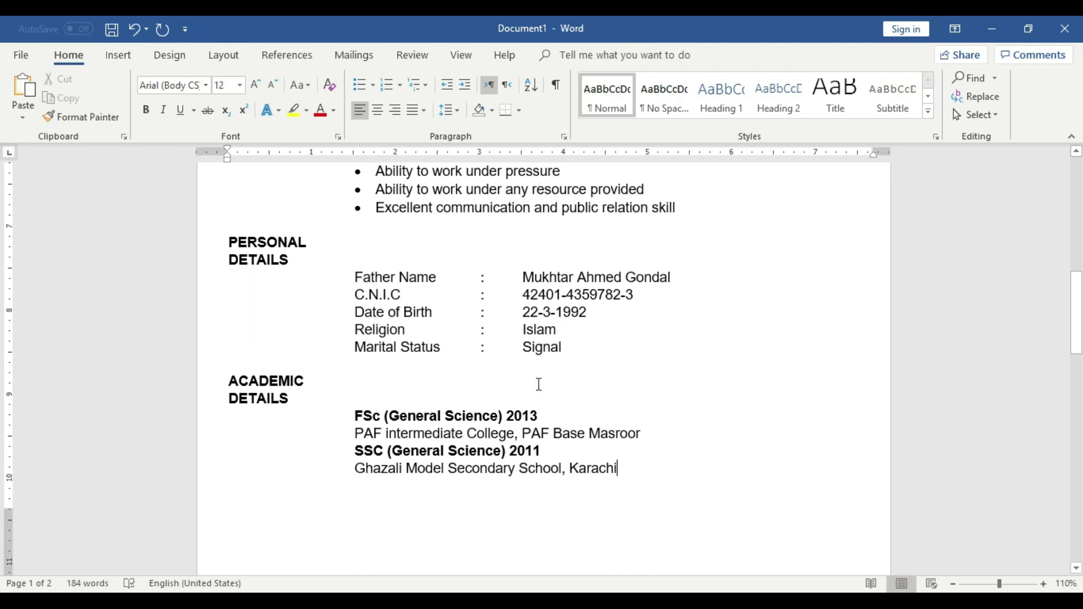
drag(359, 457, 568, 454)
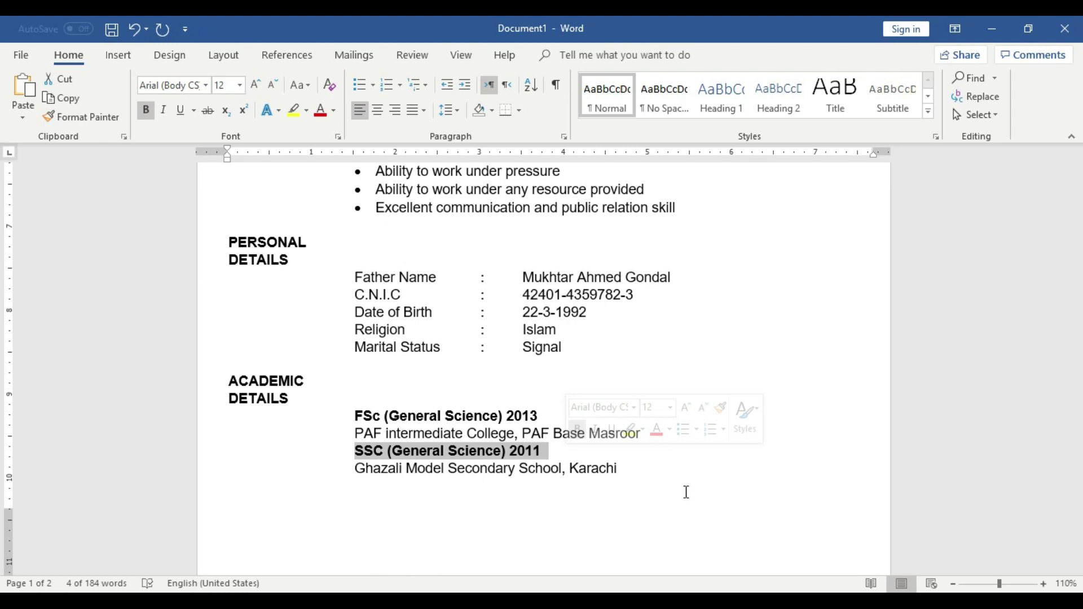
click(487, 414)
Start a new empty line below 'Ghazali Model Secondary School, Karachi'.
click(497, 448)
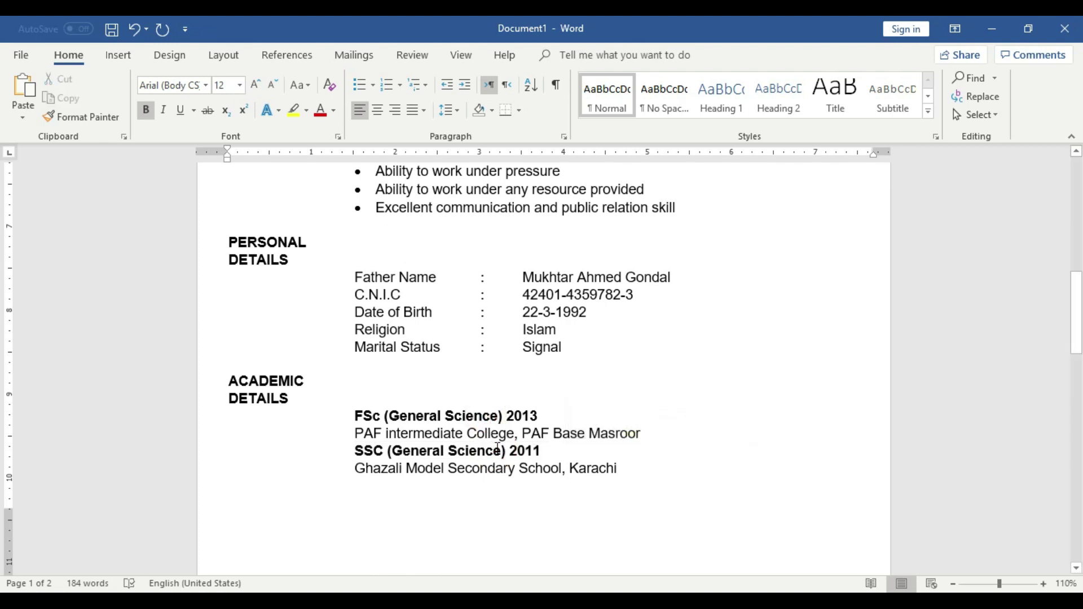
scroll(564, 429, down, 3)
click(633, 387)
key(Return)
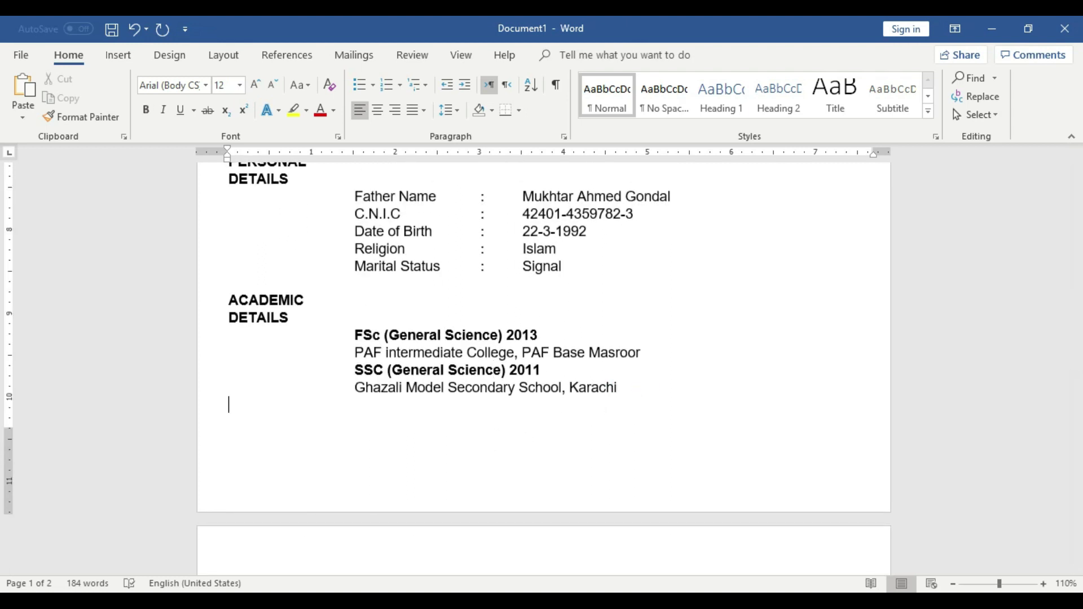
Add the heading 'REFRENCES' and make it bold.
text(REFRENCES)
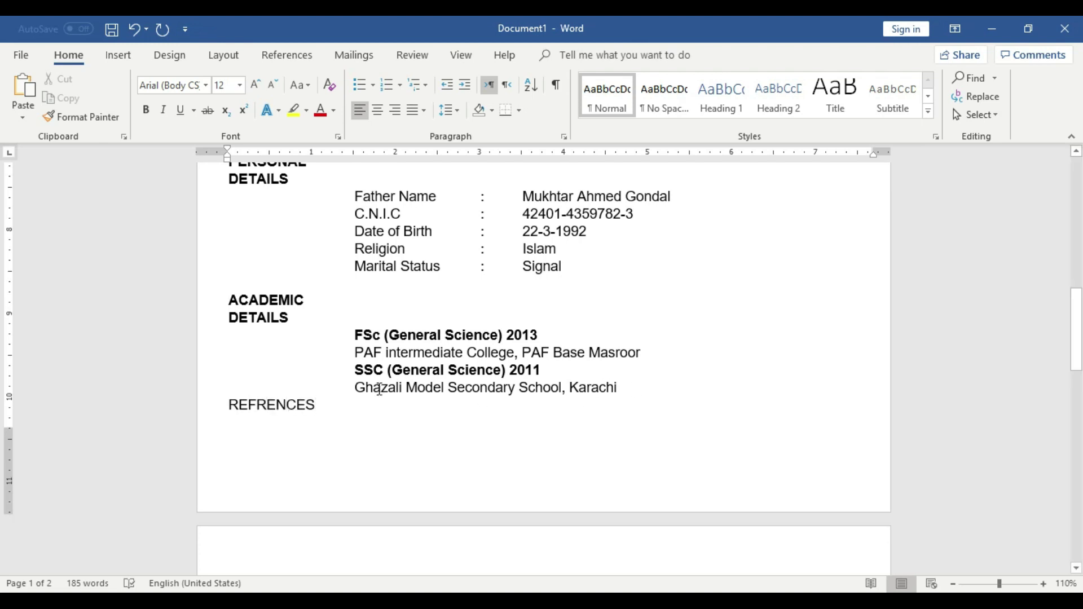
double_click(320, 404)
click(147, 111)
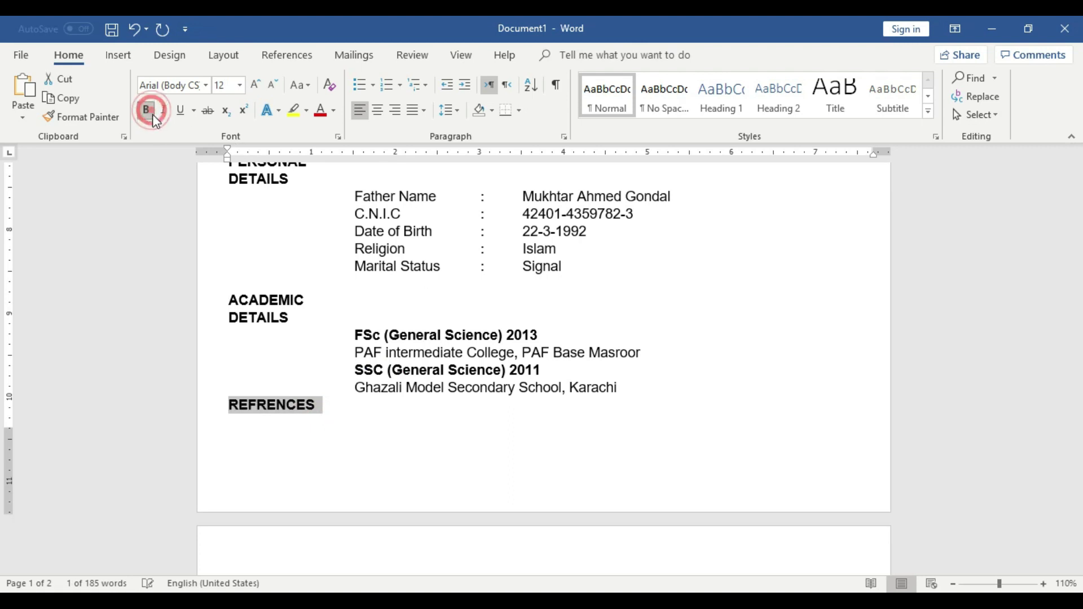
click(357, 407)
key(Down)
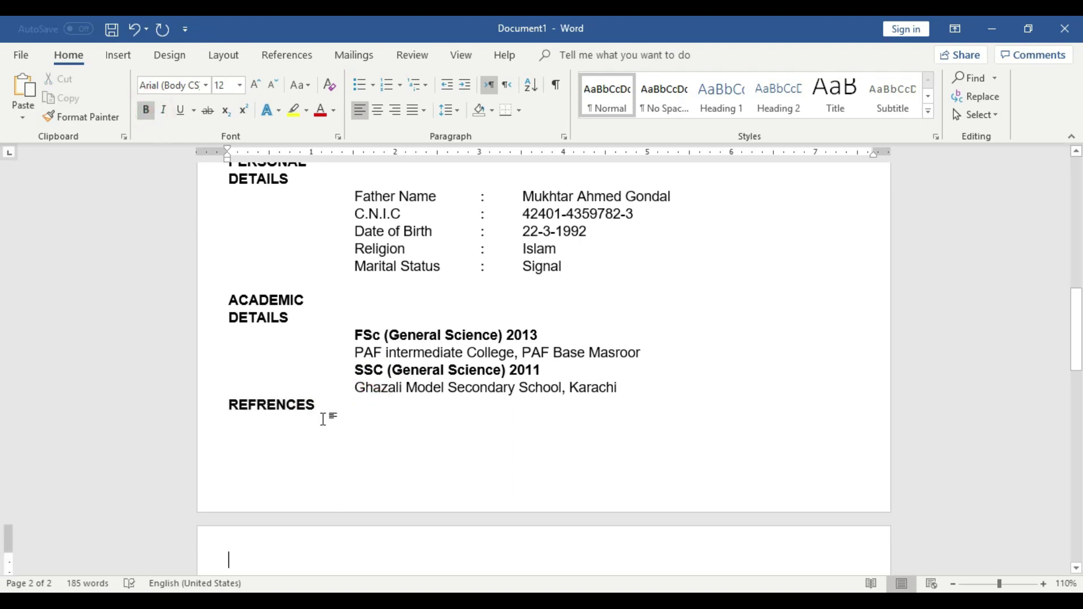
Delete the blank second page and indent the empty line below REFRENCES with Tab.
click(327, 404)
drag(6, 427, 6, 485)
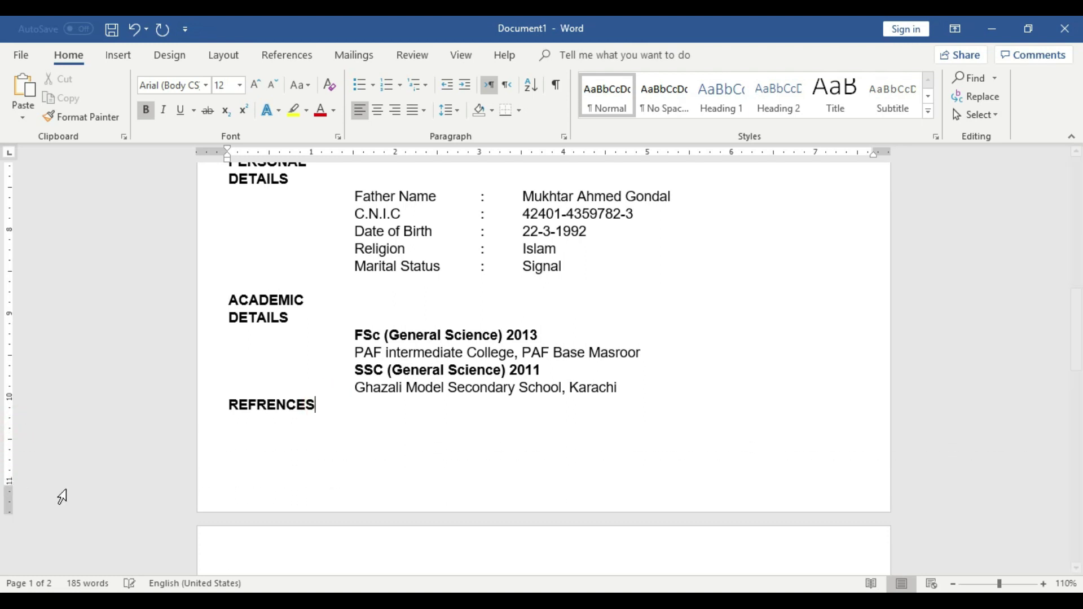
scroll(63, 497, down, 1)
click(298, 521)
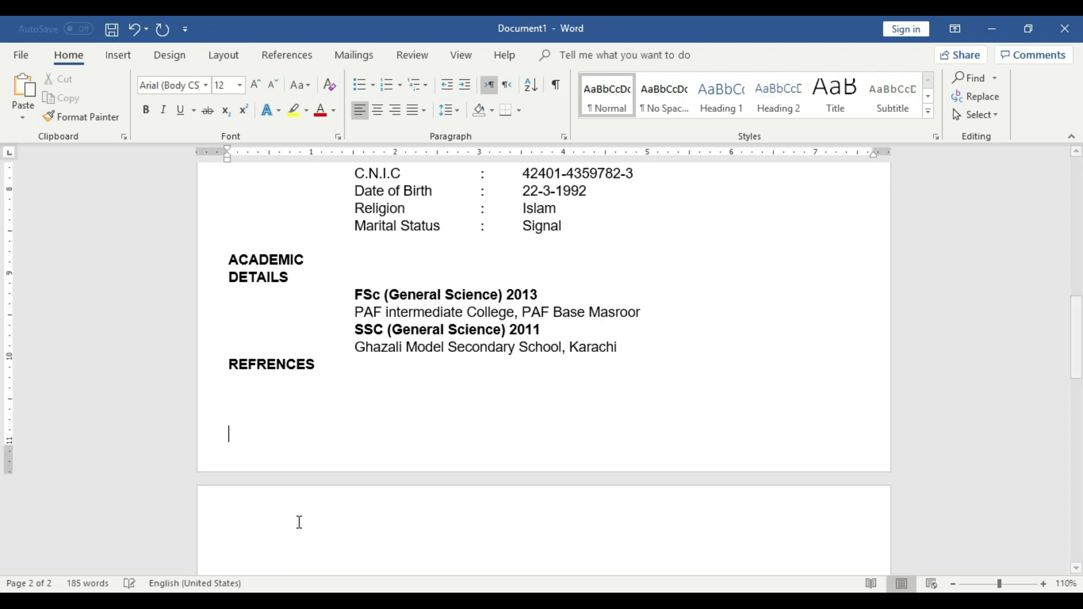
scroll(299, 521, down, 4)
scroll(339, 508, down, 1)
click(379, 495)
key(Up)
key(Up)
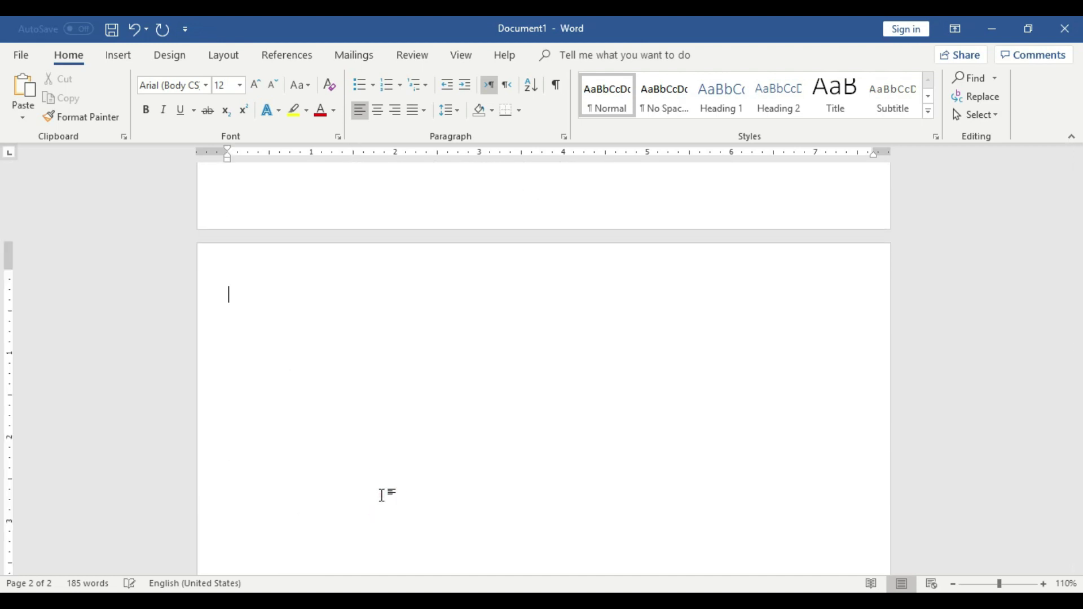
key(BackSpace)
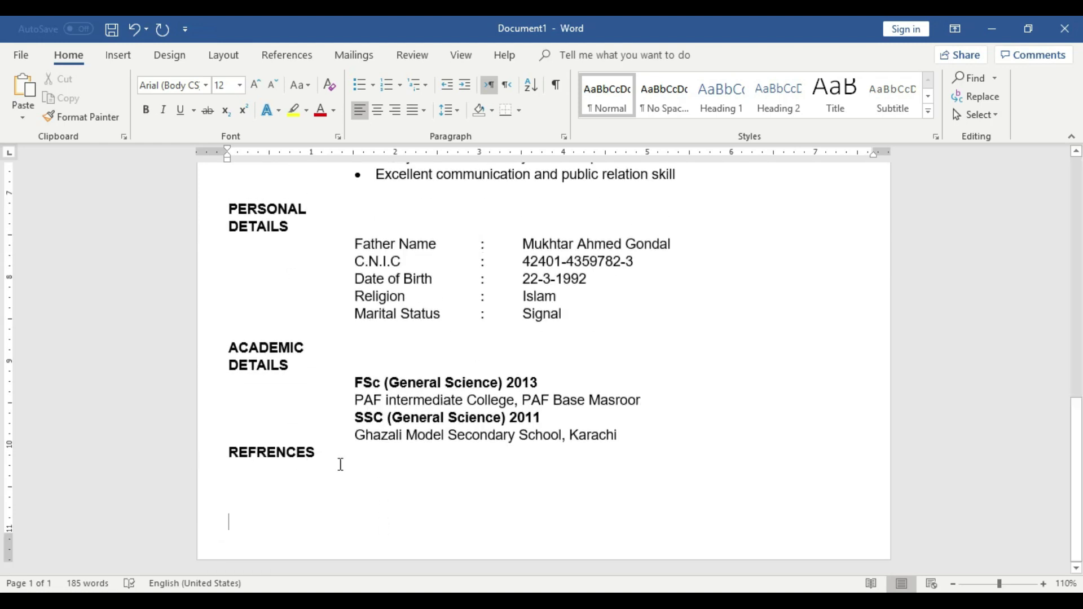
click(292, 474)
key(Tab)
key(Tab)
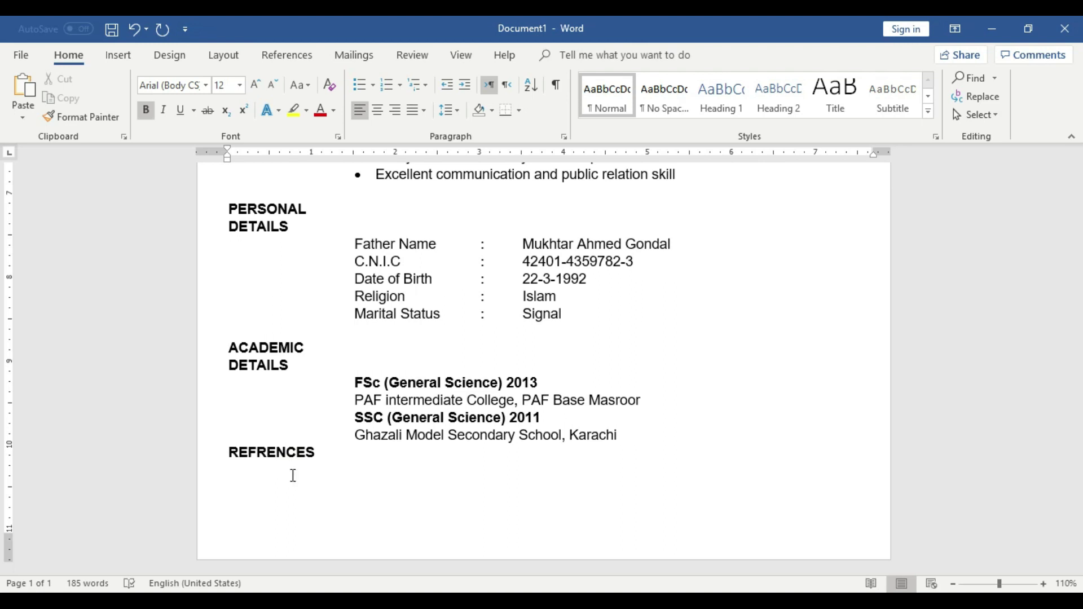
Type 'Will be Furnished on request' under REFRENCES, correcting the misspelling to 'request'.
text(Will )
text(be )
text(Fur)
text(nished on rr)
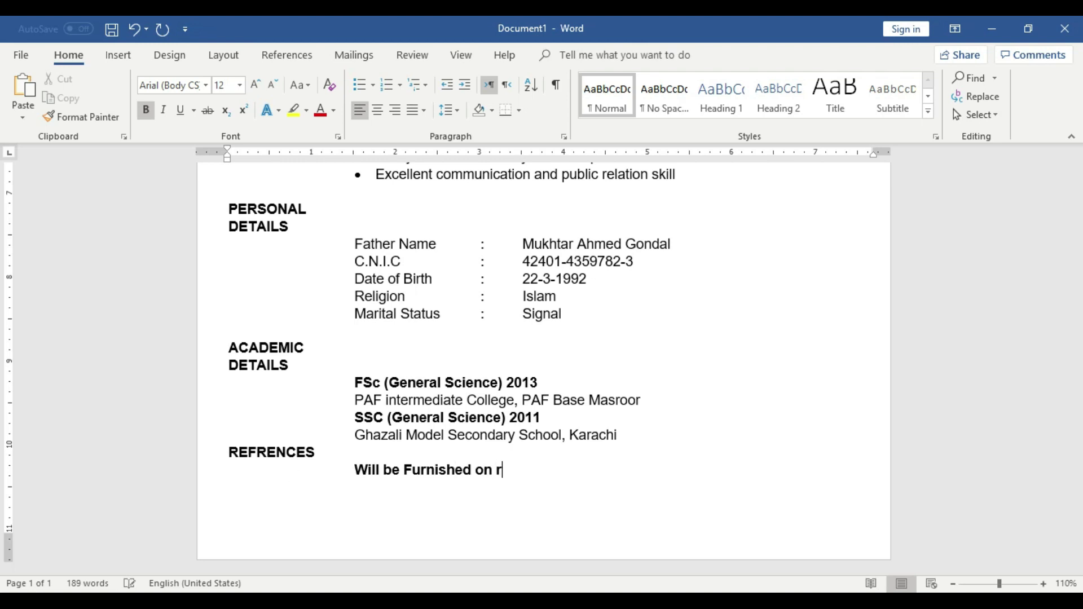
text(quest)
click(515, 493)
right_click(518, 473)
click(576, 295)
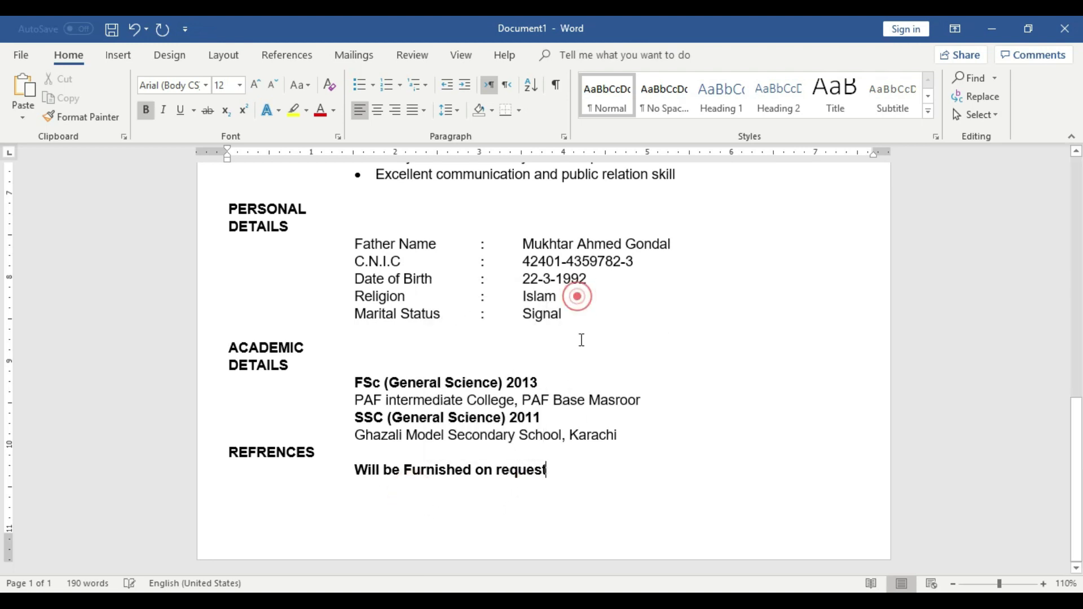
Remove bold from the references line and zoom out to 90%.
drag(555, 470, 353, 468)
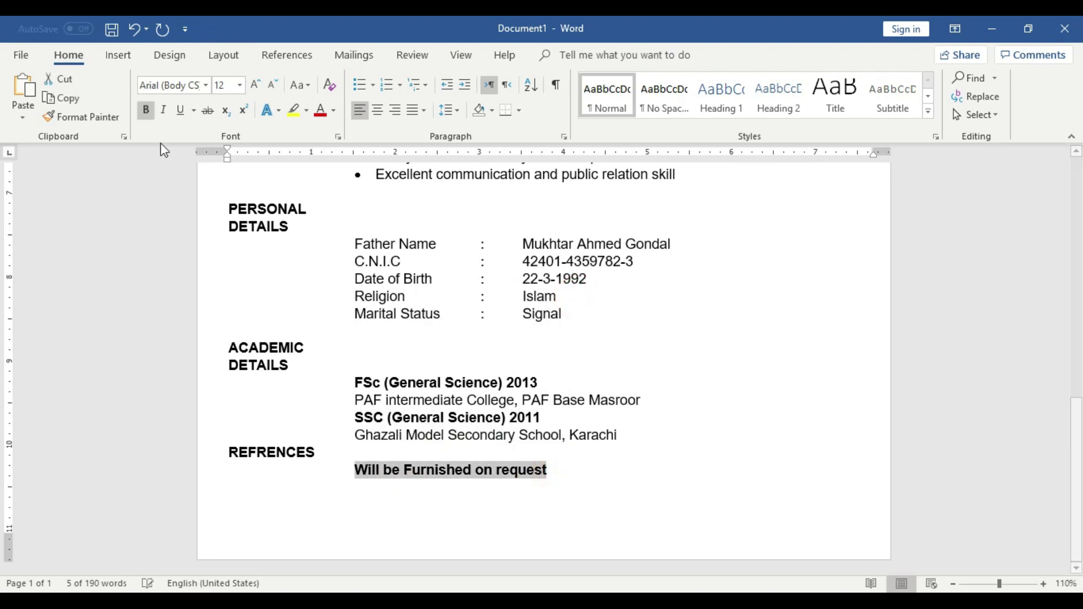
click(148, 111)
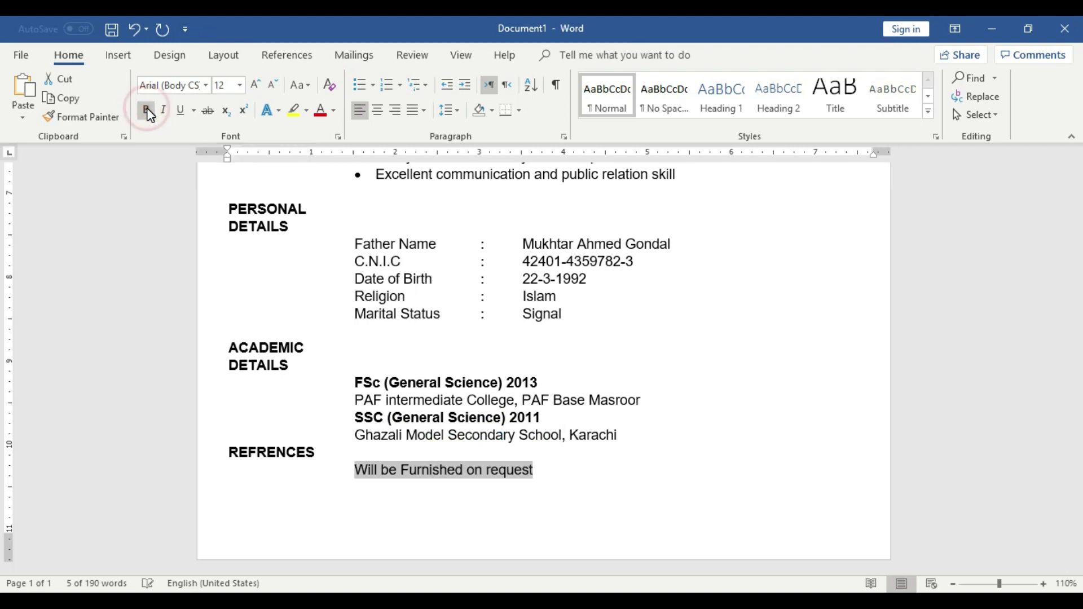
click(562, 503)
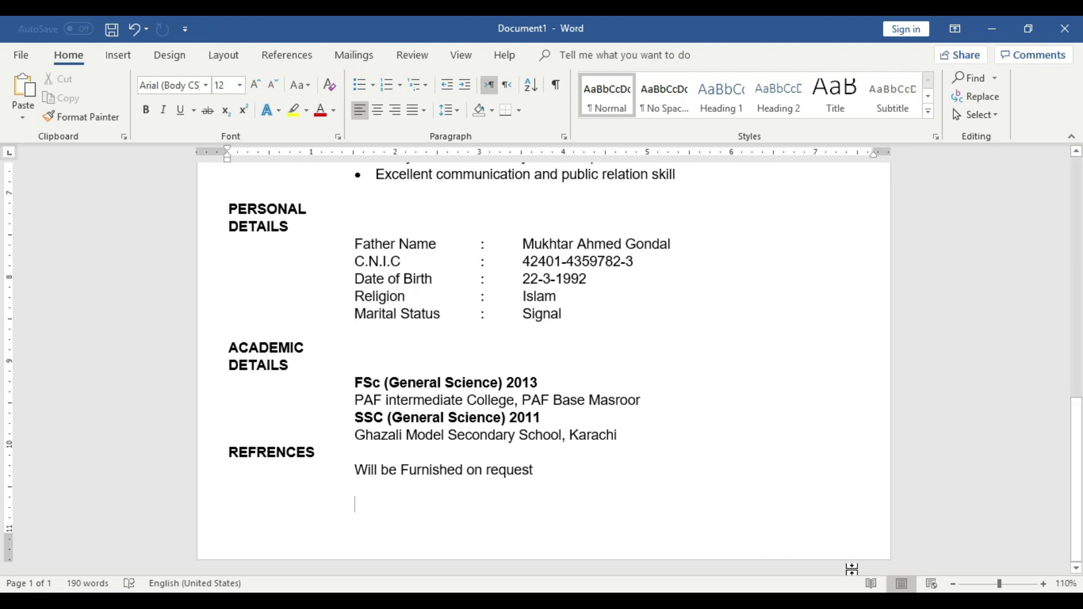
click(953, 584)
click(952, 584)
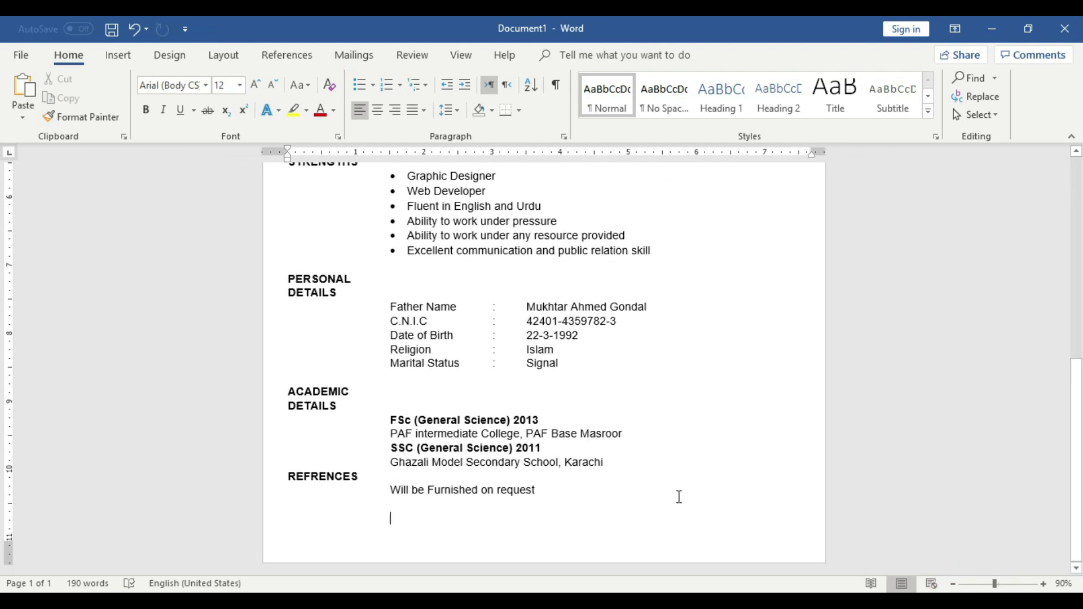
scroll(556, 458, up, 4)
scroll(557, 455, up, 5)
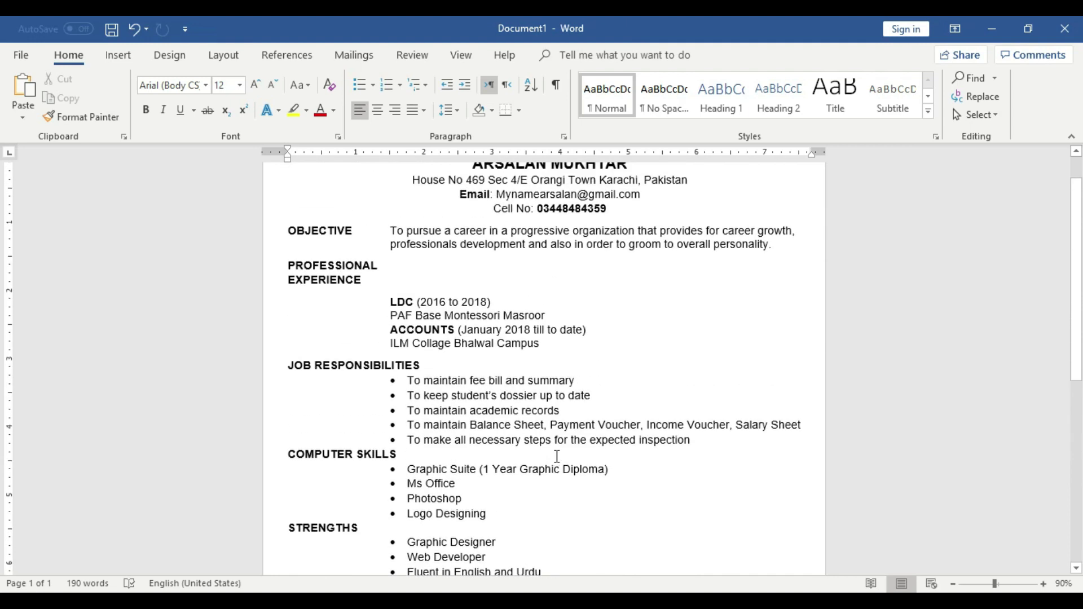
scroll(557, 454, up, 1)
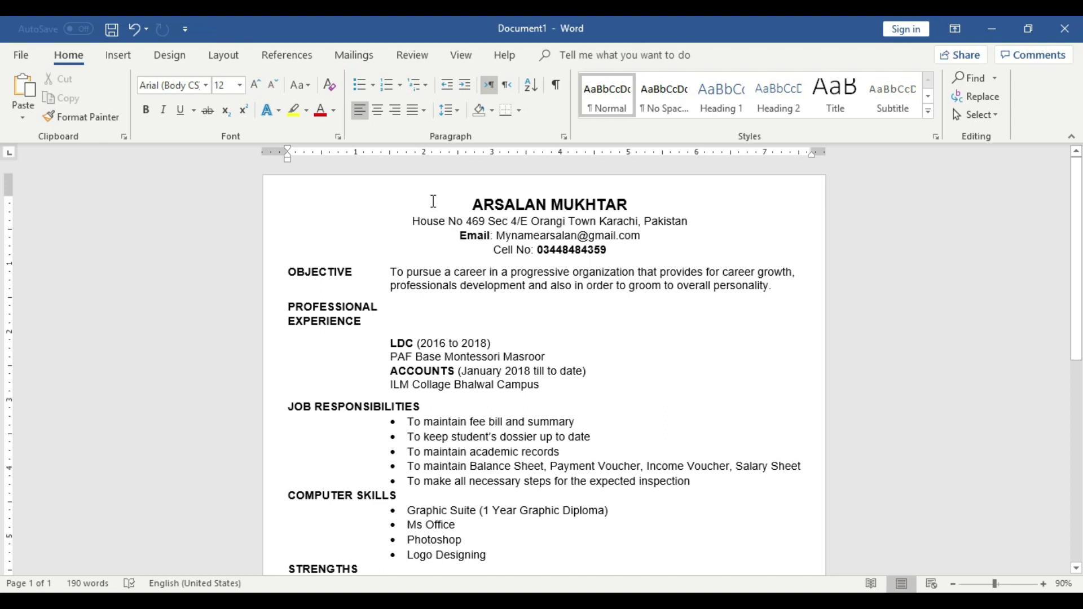
drag(474, 204, 641, 252)
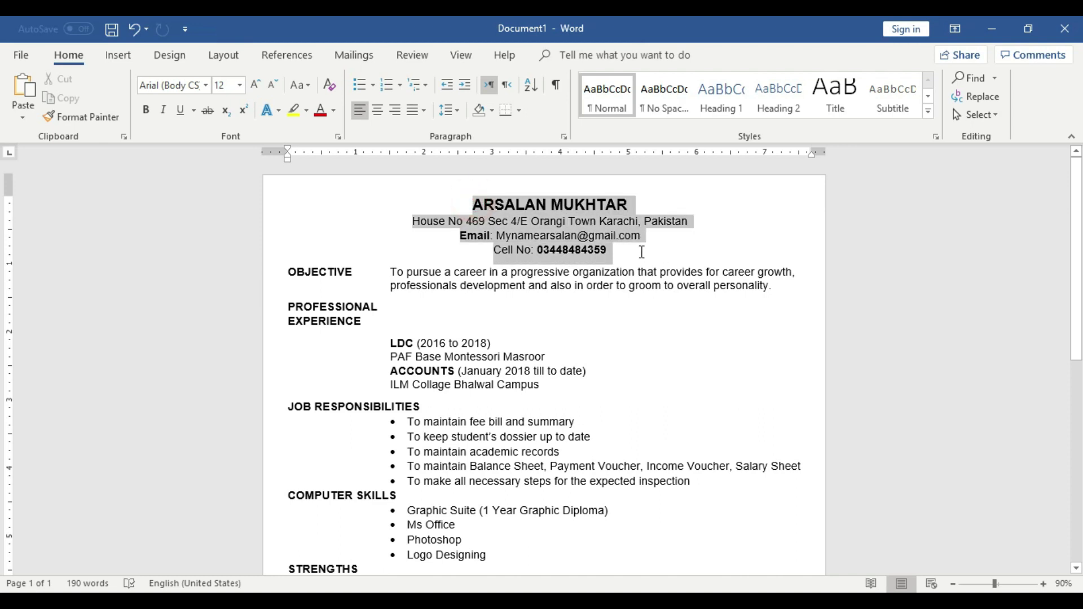
drag(778, 288, 279, 259)
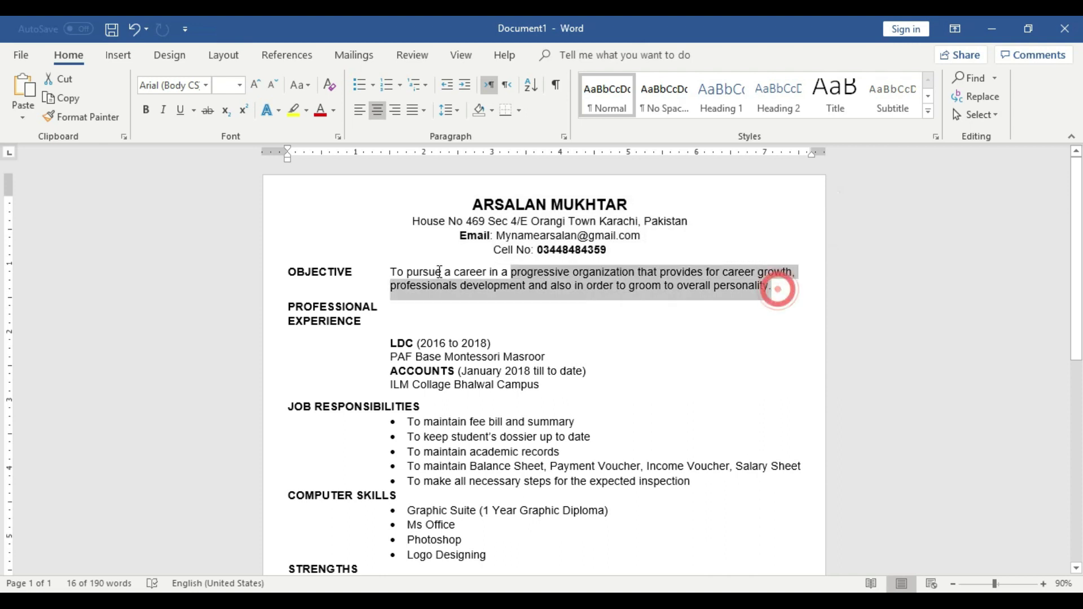
scroll(279, 259, down, 1)
triple_click(372, 290)
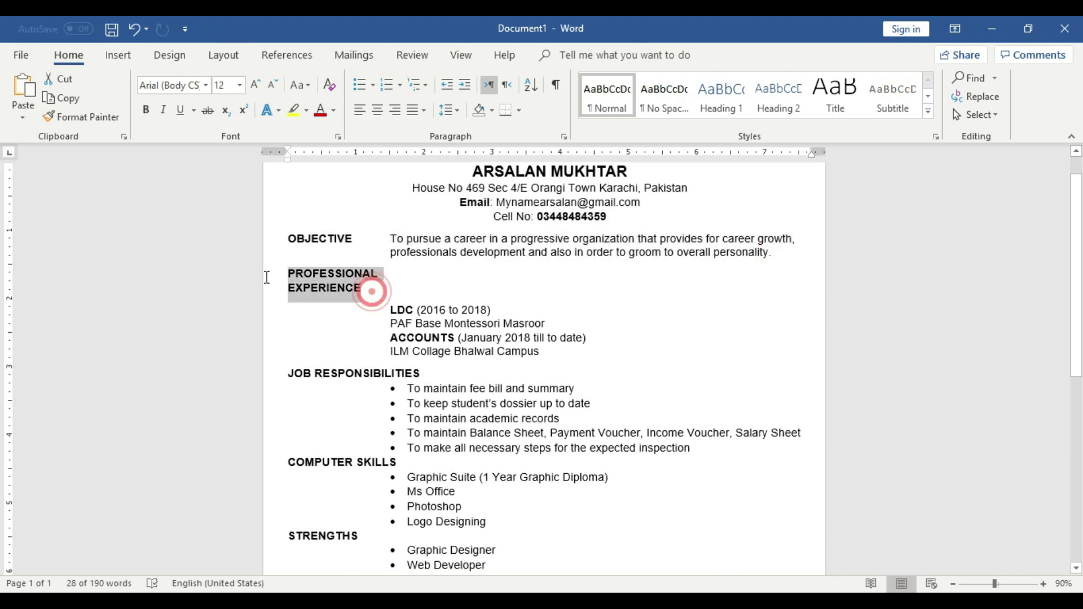
drag(392, 304, 557, 356)
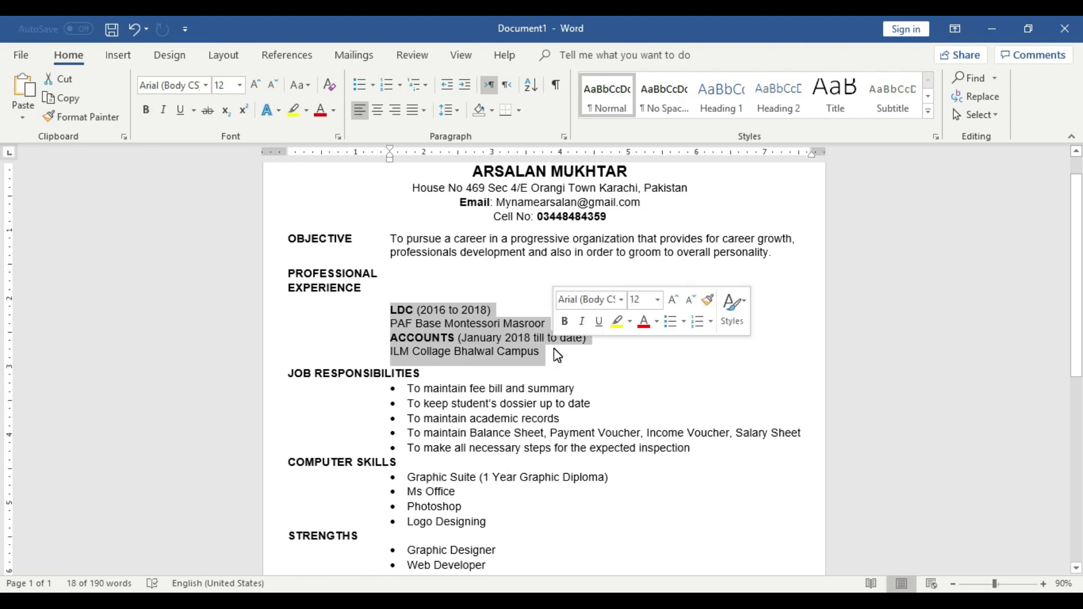
scroll(555, 358, down, 1)
scroll(555, 359, down, 1)
drag(286, 306, 334, 312)
click(286, 305)
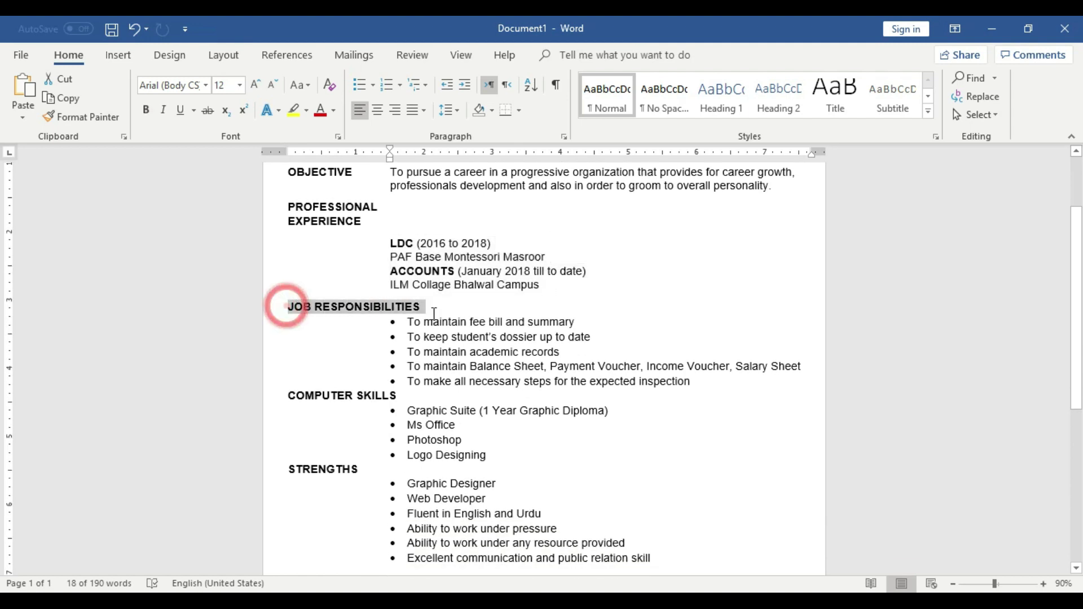
click(702, 385)
drag(631, 378, 418, 324)
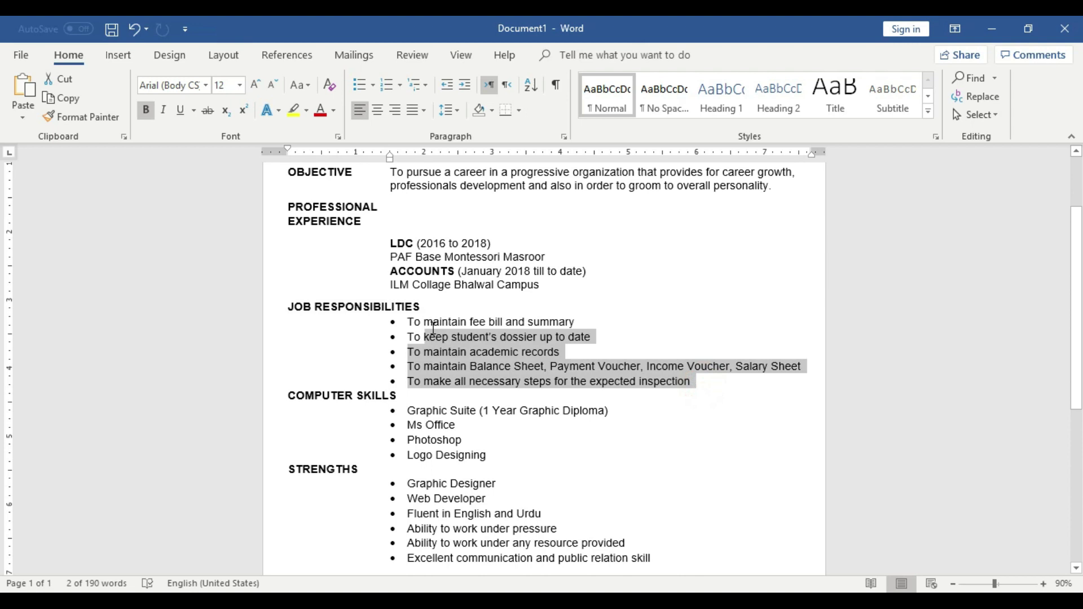
scroll(476, 401, down, 1)
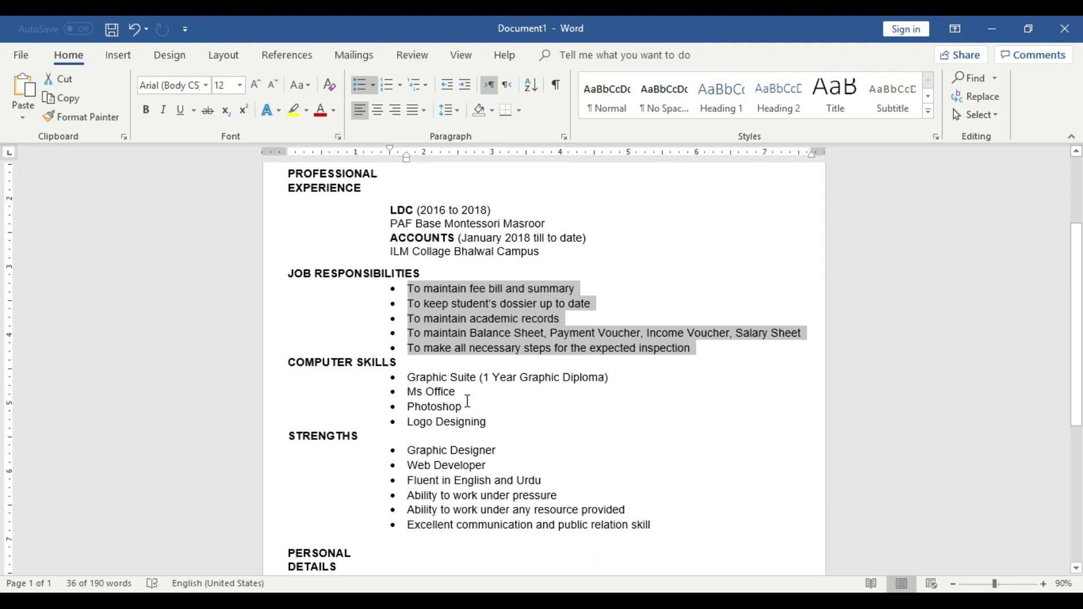
drag(286, 362, 401, 363)
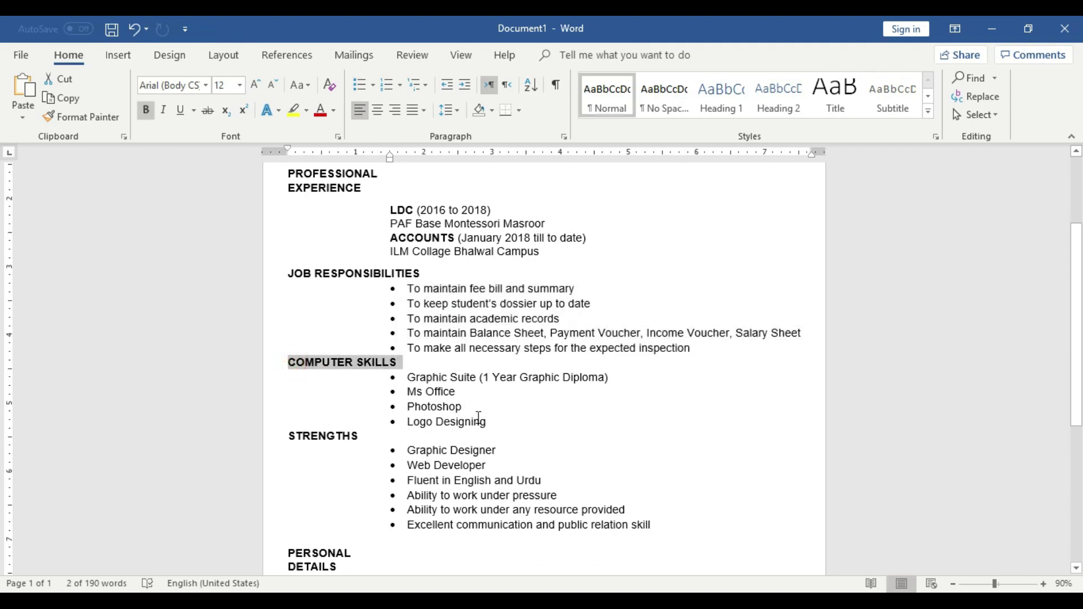
scroll(478, 418, down, 2)
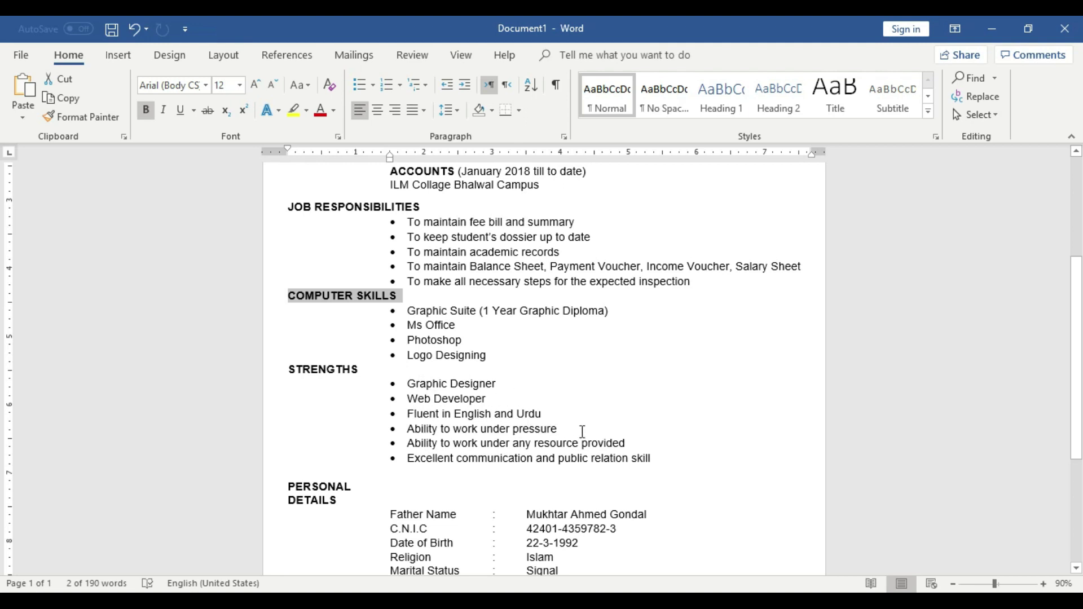
scroll(582, 431, down, 1)
scroll(508, 433, down, 2)
scroll(521, 350, down, 2)
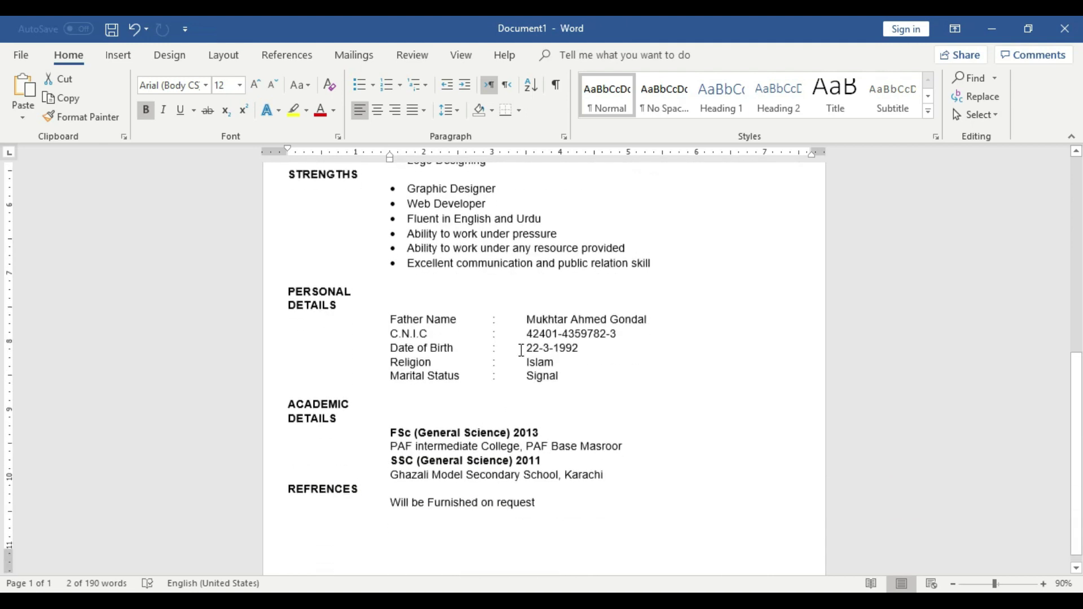
mouse_move(389, 314)
mouse_down()
mouse_move(561, 373)
mouse_move(391, 314)
mouse_up()
drag(333, 404, 311, 415)
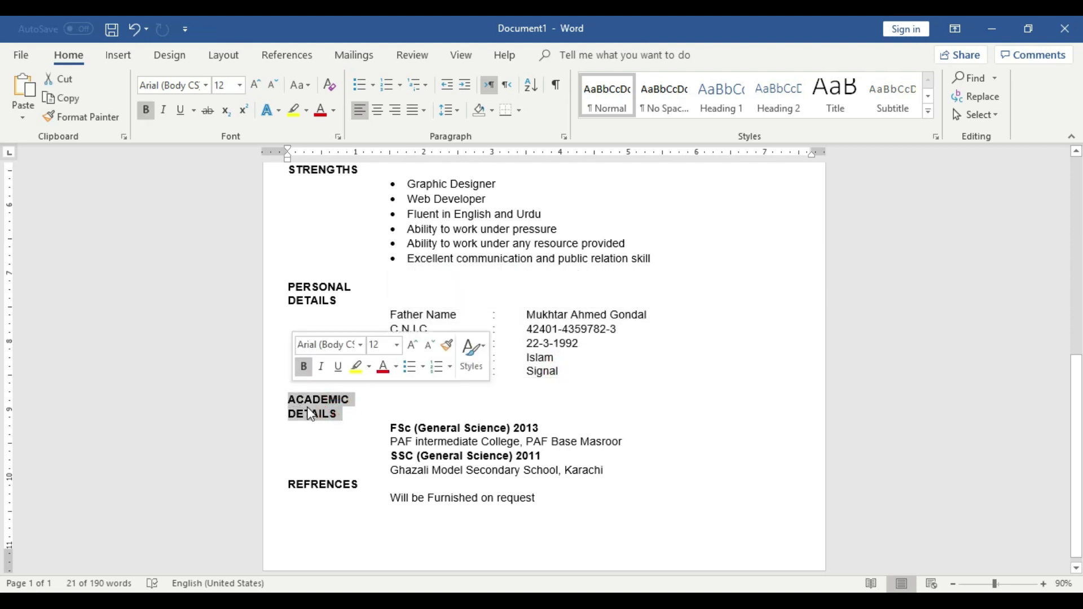
click(548, 464)
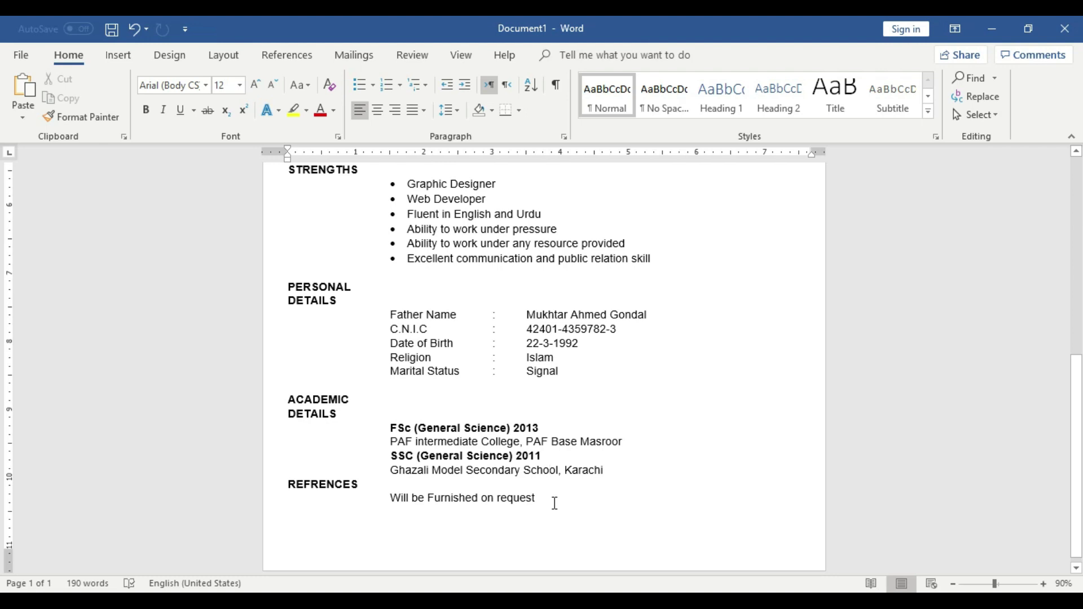
scroll(547, 481, up, 1)
scroll(547, 481, up, 3)
scroll(546, 481, up, 3)
scroll(547, 481, down, 3)
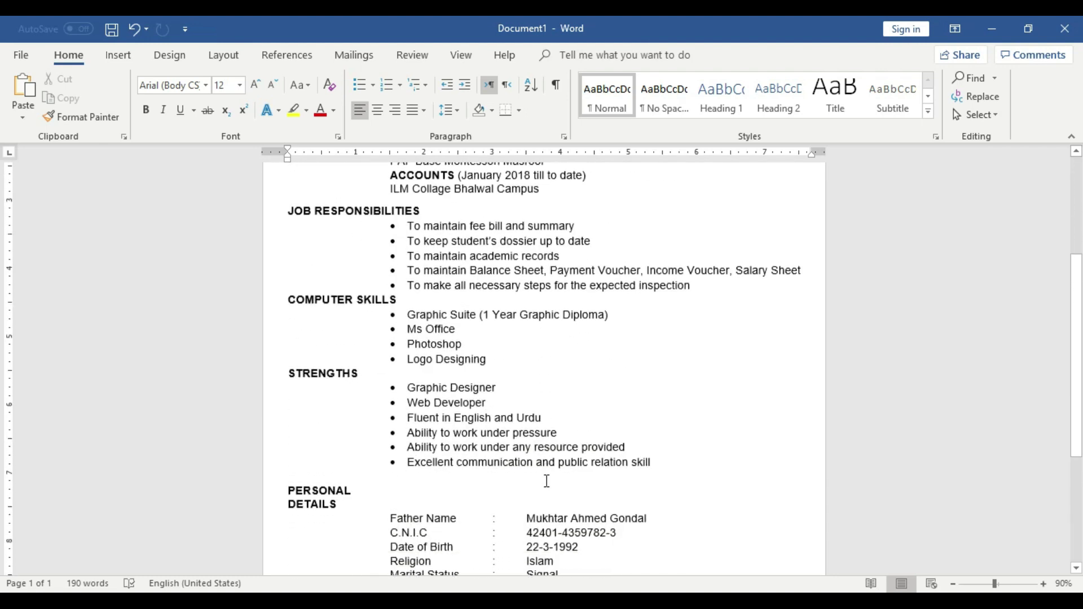
scroll(547, 481, down, 3)
Check the print preview, then delete the empty second page after the references line.
key(ctrl+p)
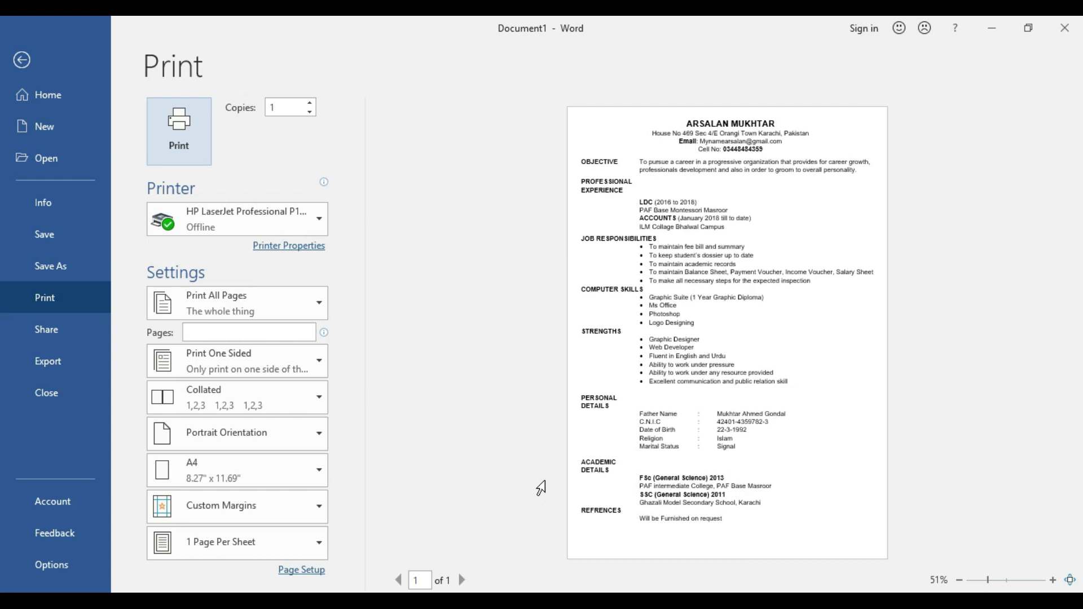
click(22, 60)
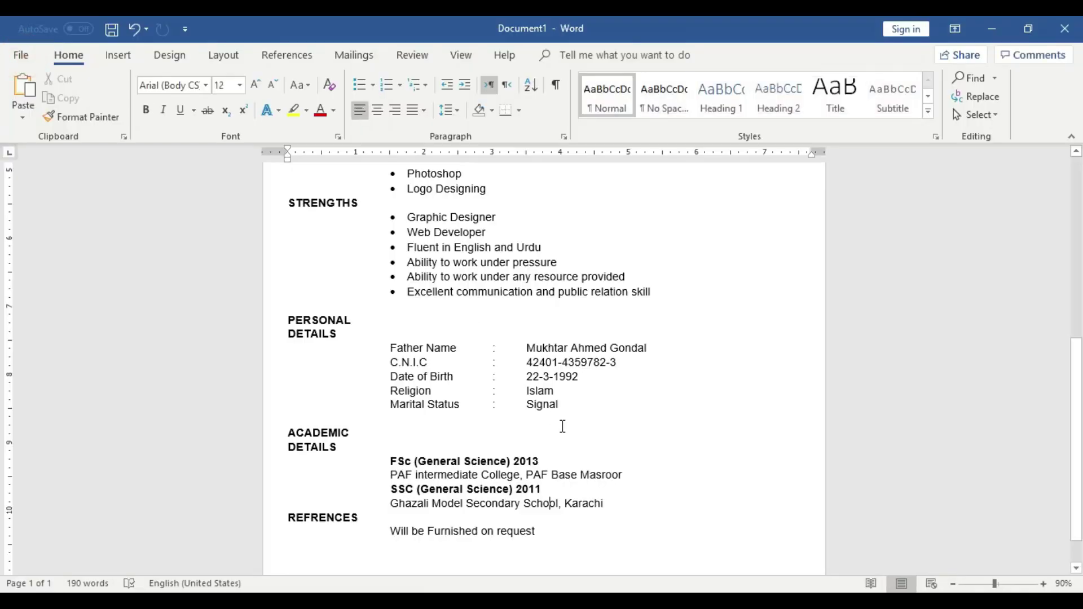
click(554, 497)
key(Return)
key(Return)
key(Return)
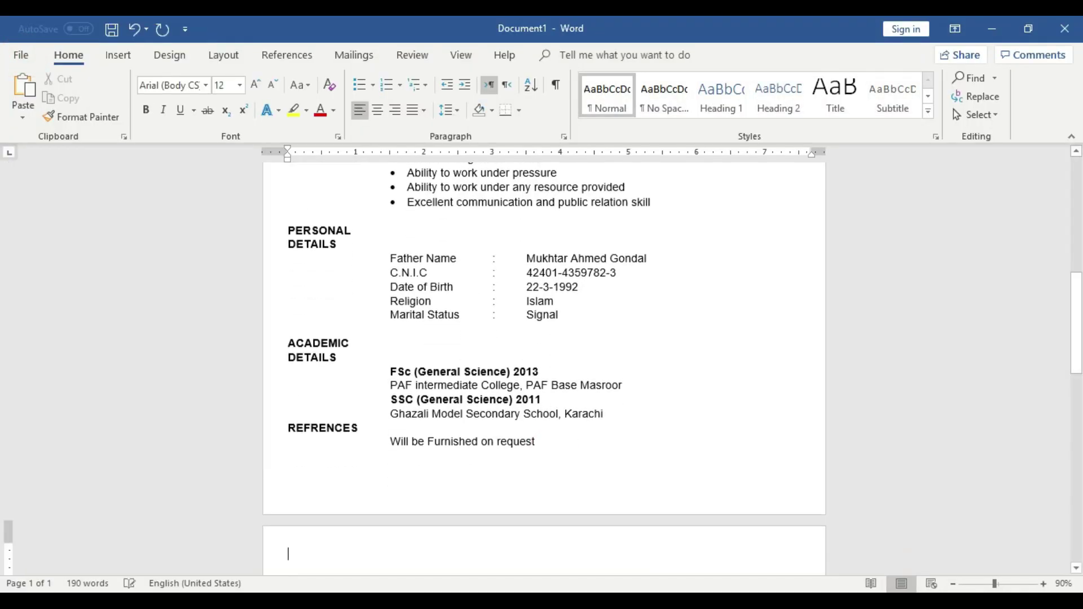
scroll(559, 494, down, 3)
key(Return)
key(Return)
key(Return)
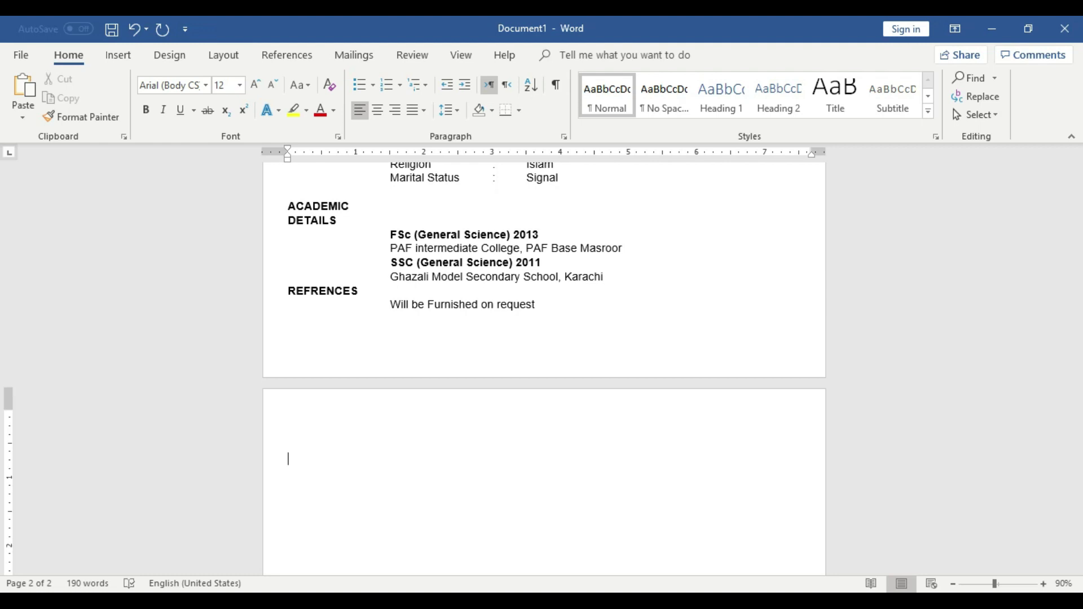
key(Up)
key(Up)
key(Up)
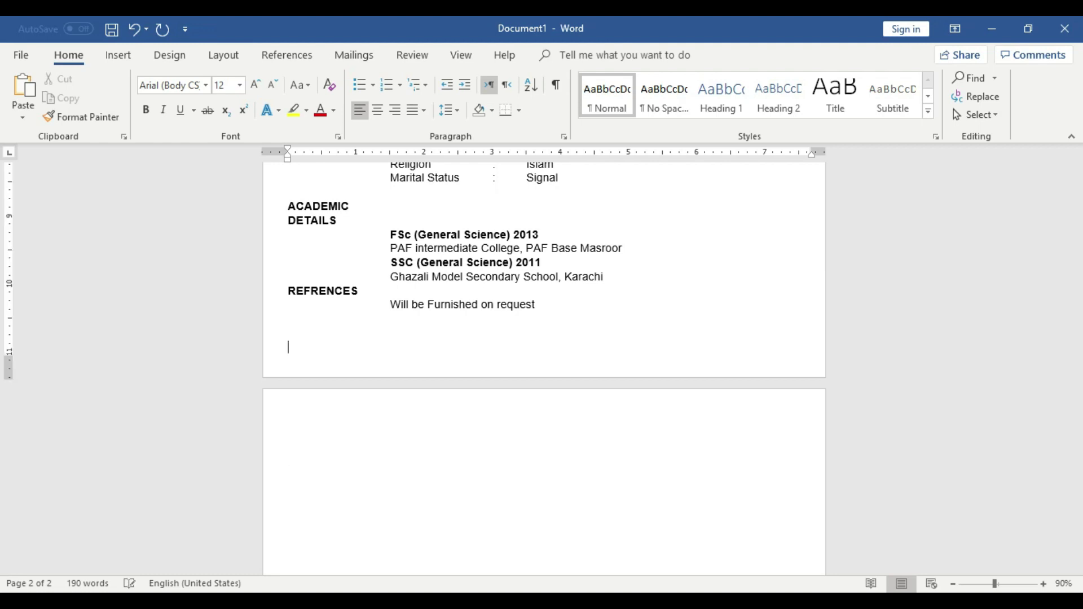
key(Delete)
key(Delete)
key(Delete)
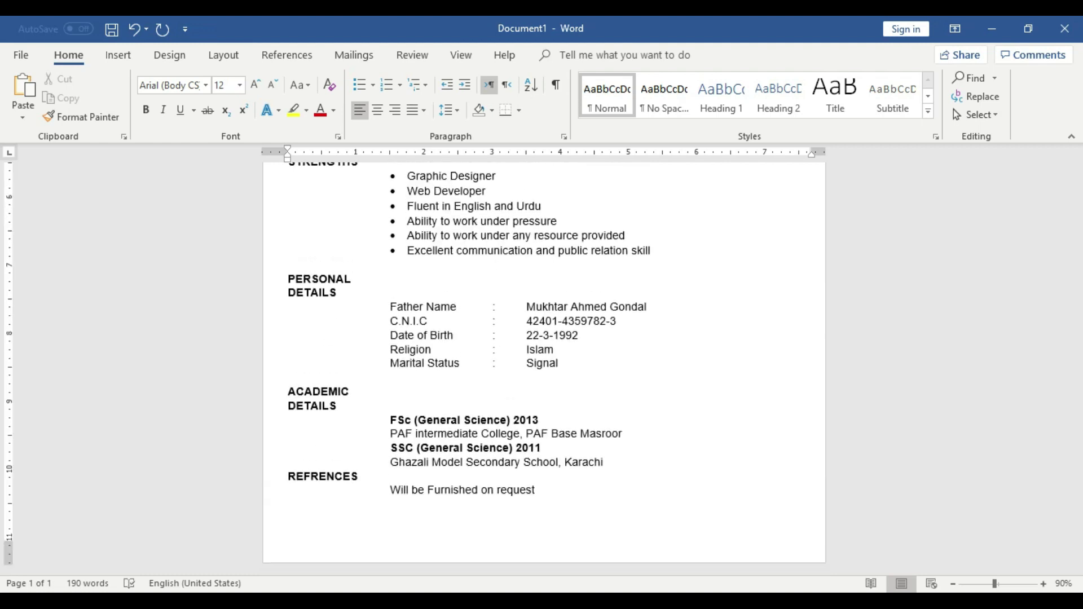
scroll(484, 486, up, 1)
scroll(484, 486, up, 5)
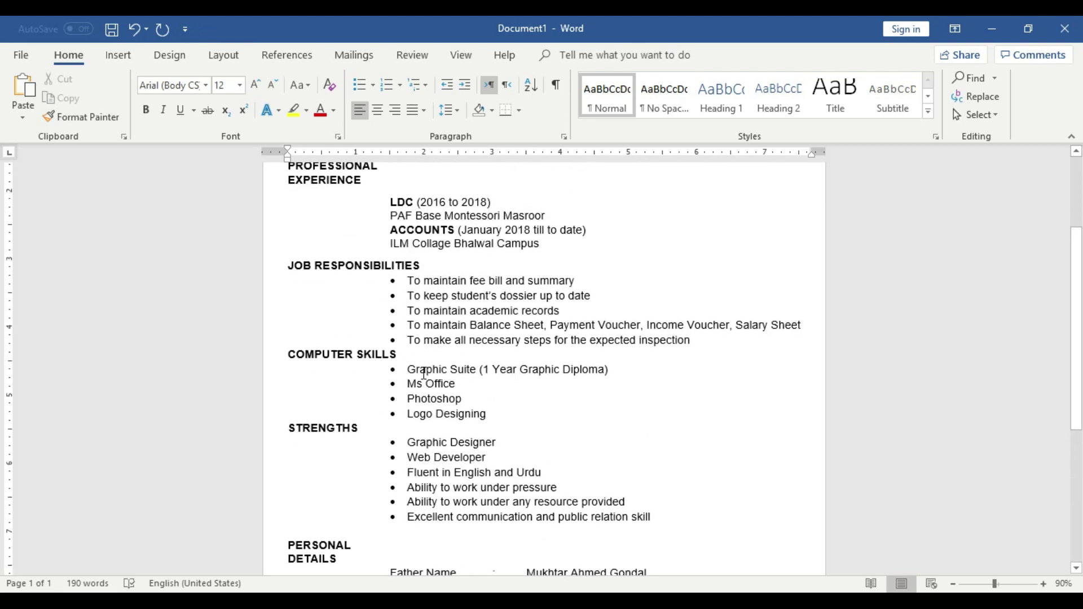
scroll(423, 373, up, 3)
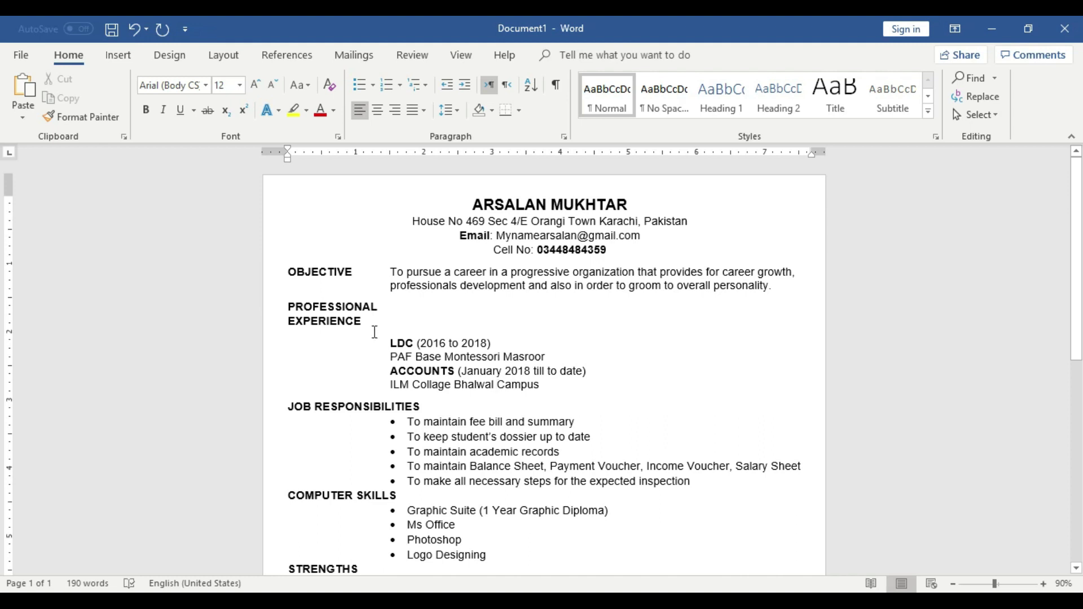
click(390, 272)
click(390, 341)
click(391, 421)
scroll(413, 457, down, 3)
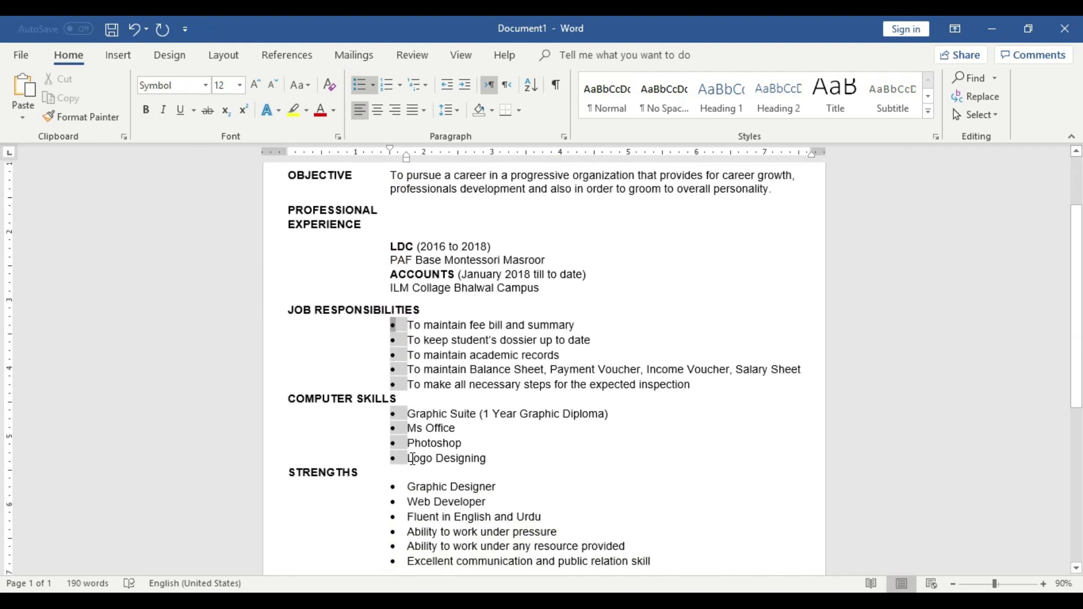
click(450, 387)
scroll(394, 256, up, 3)
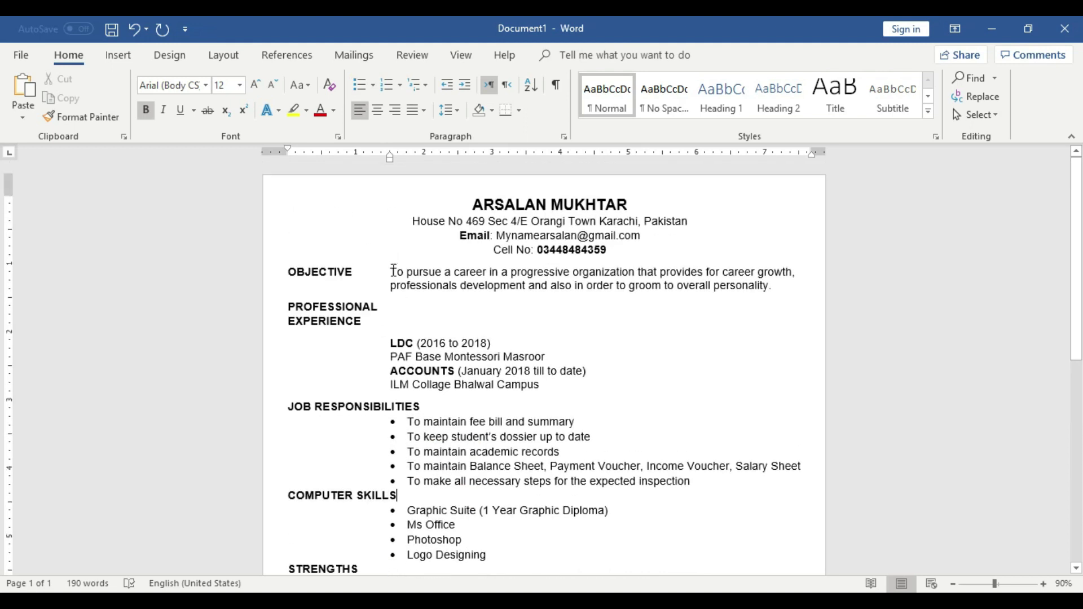
drag(389, 272, 794, 272)
click(389, 271)
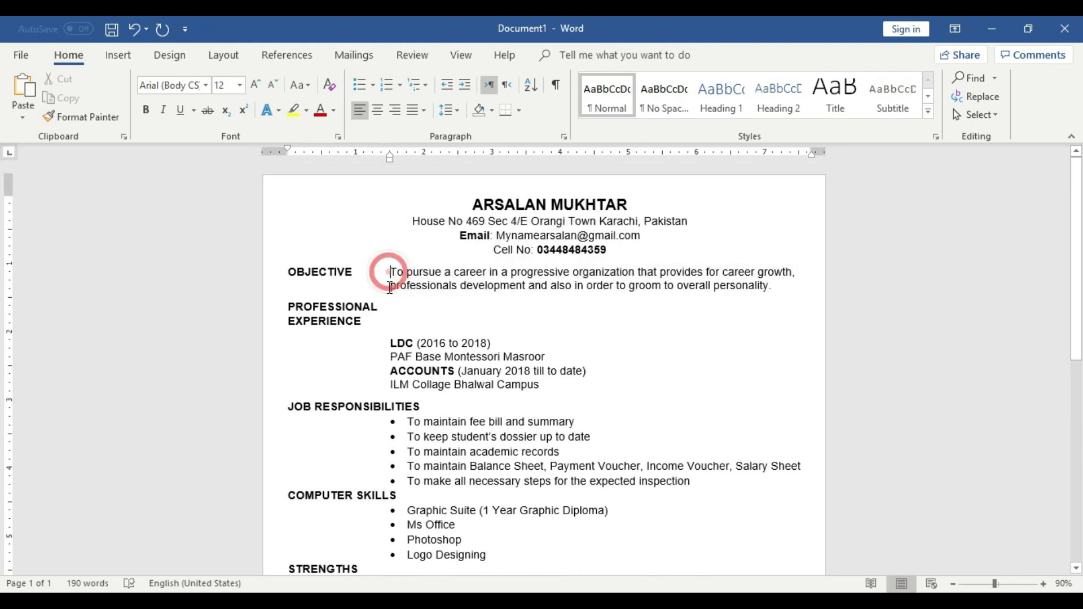
click(393, 343)
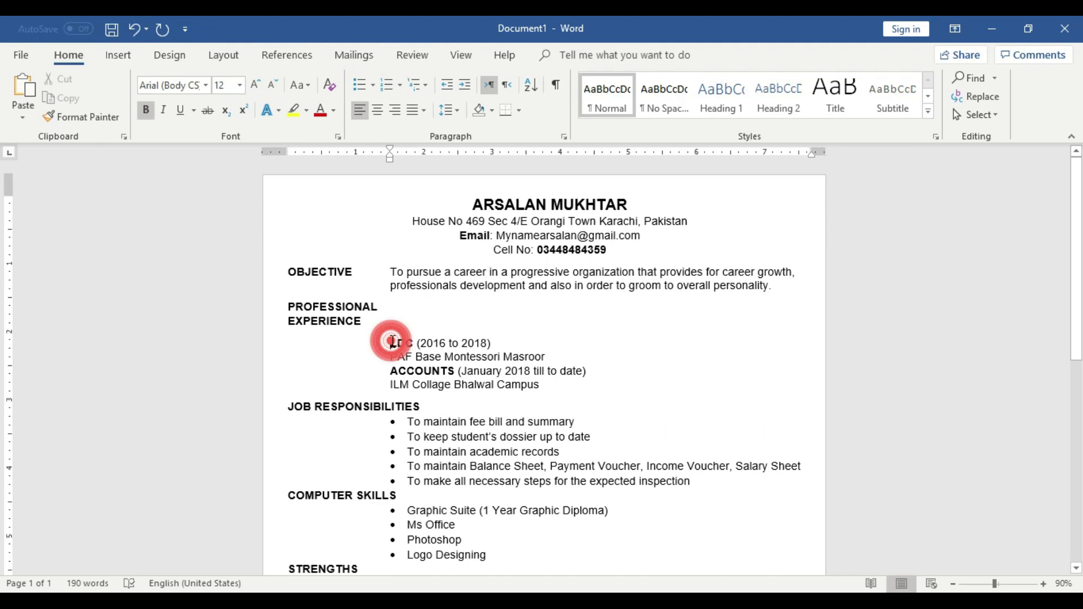
scroll(393, 341, down, 3)
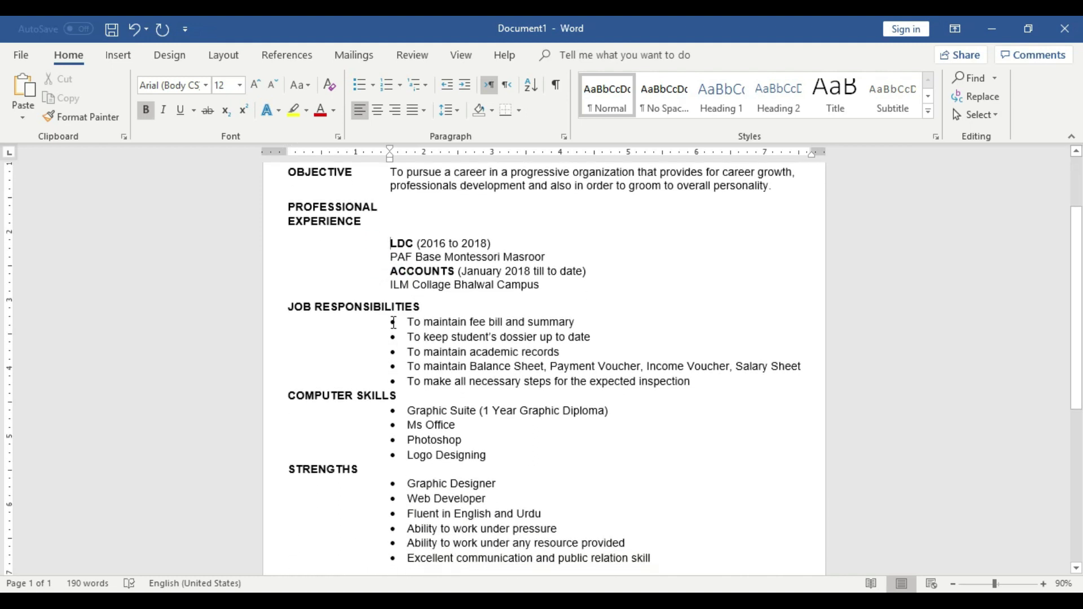
scroll(394, 361, down, 3)
scroll(393, 350, down, 1)
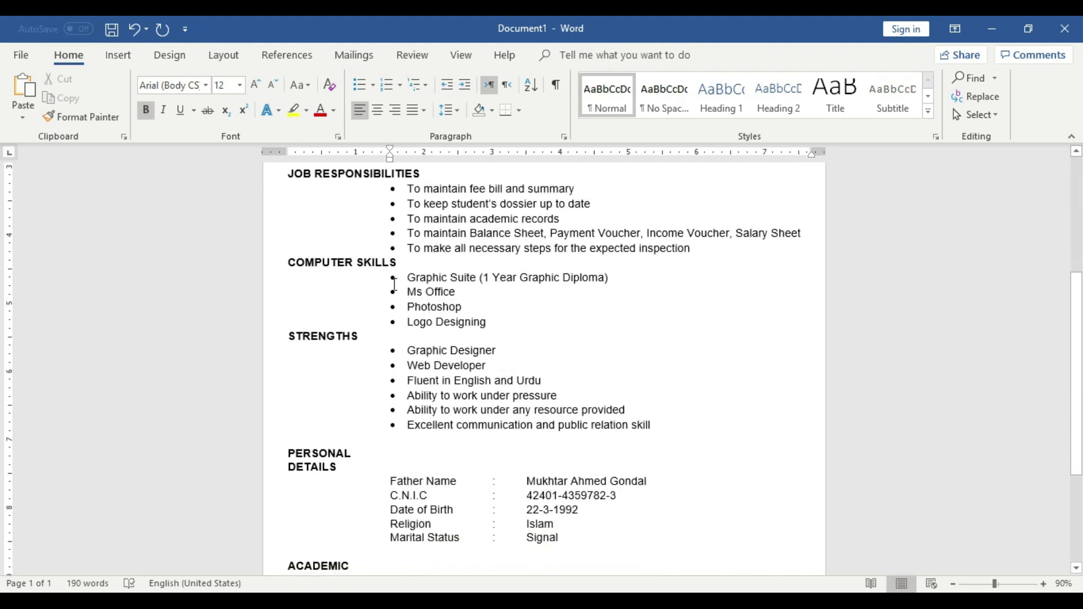
scroll(401, 381, down, 3)
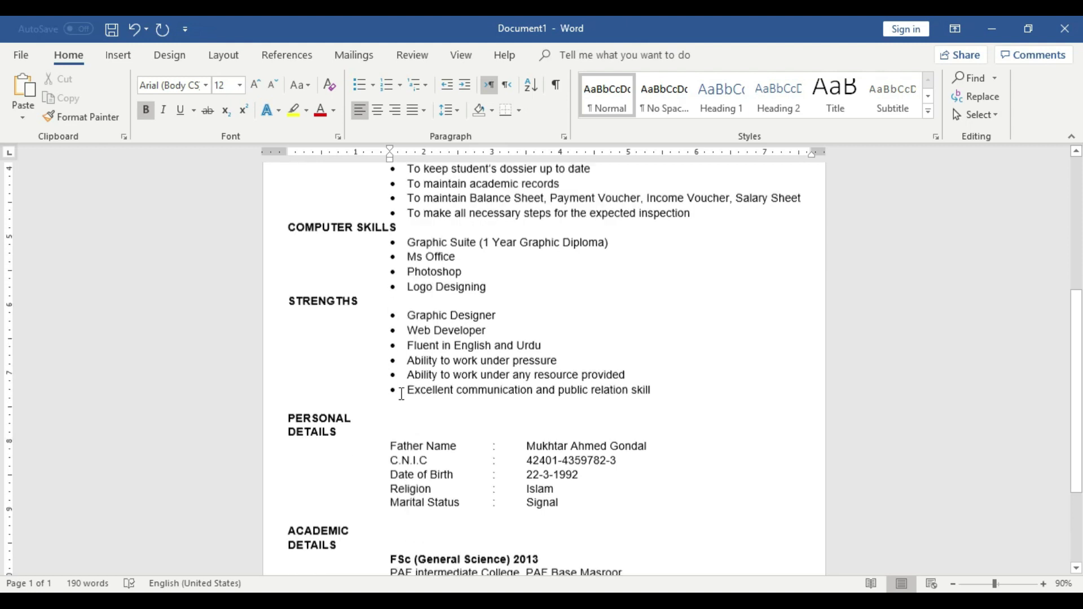
click(388, 381)
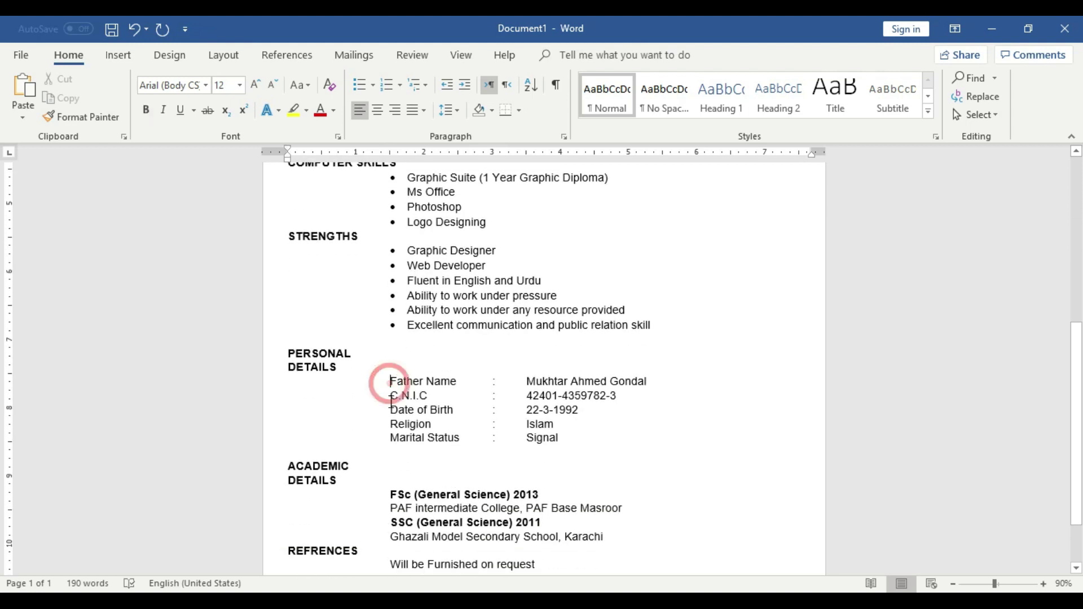
scroll(396, 513, down, 2)
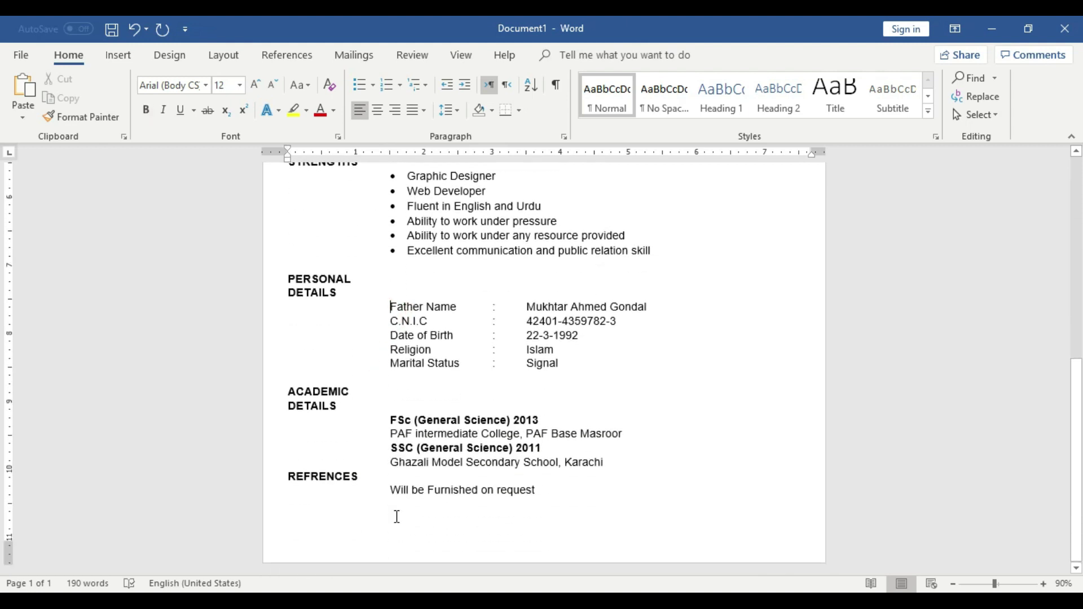
scroll(330, 504, up, 1)
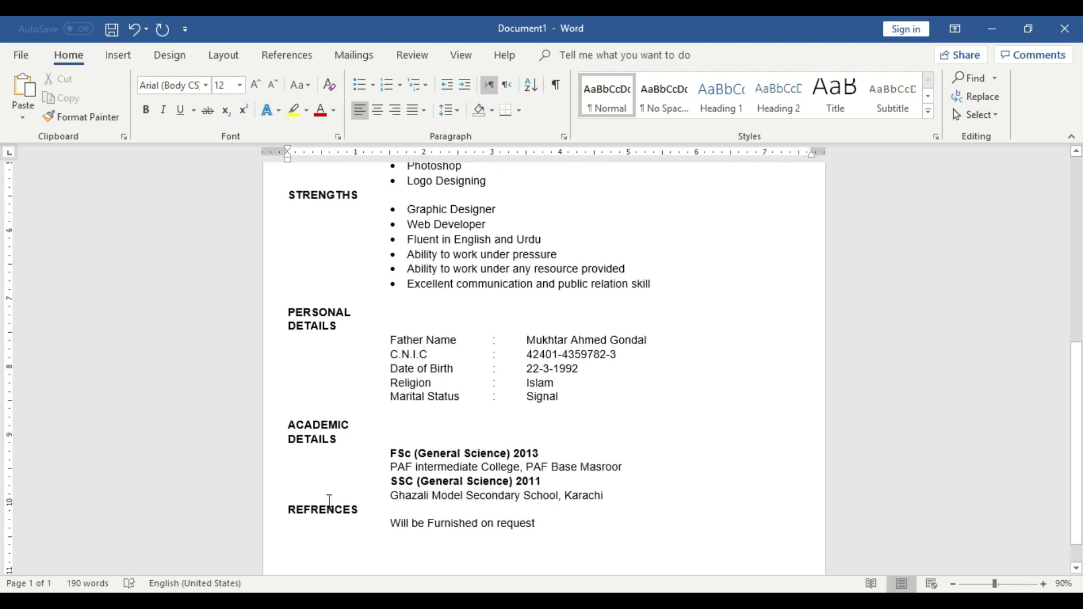
scroll(335, 542, up, 2)
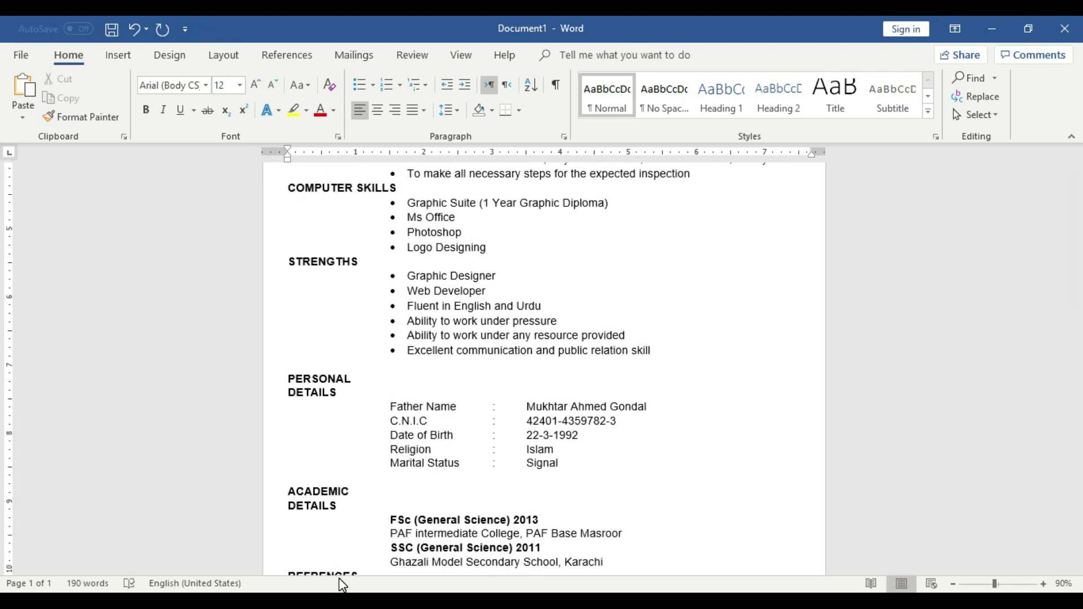
scroll(339, 380, up, 2)
scroll(346, 270, up, 4)
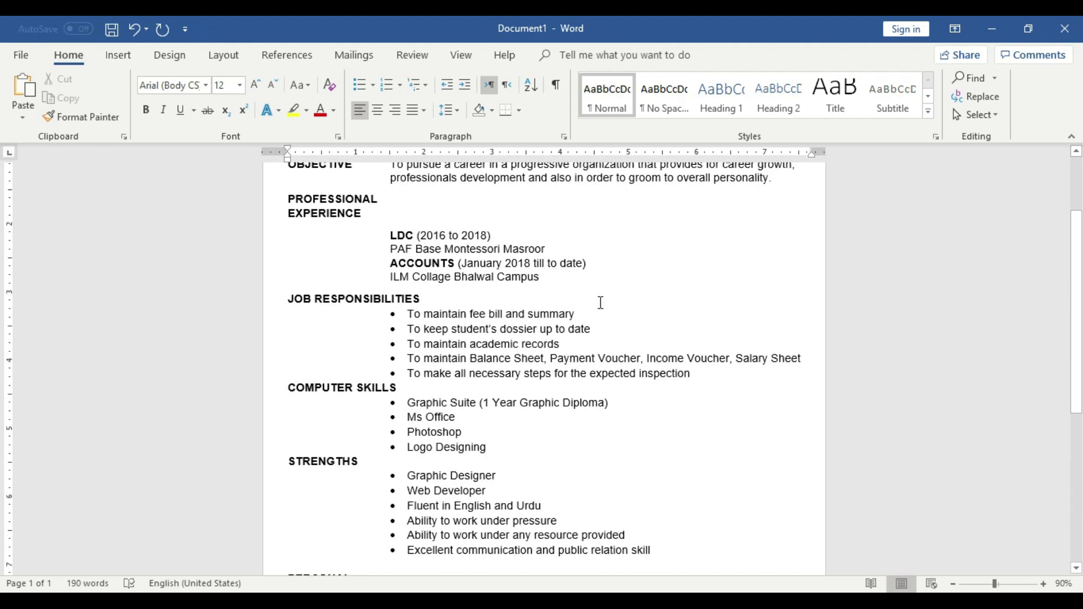
scroll(600, 303, up, 2)
scroll(547, 310, up, 1)
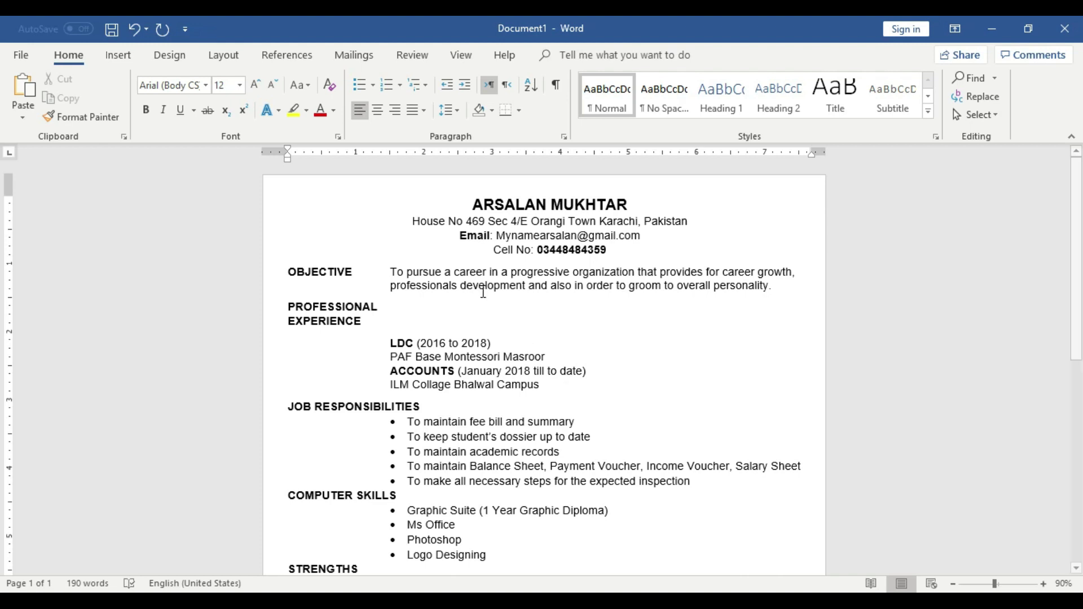
scroll(633, 408, down, 5)
scroll(633, 407, down, 2)
scroll(633, 408, down, 4)
scroll(633, 408, down, 2)
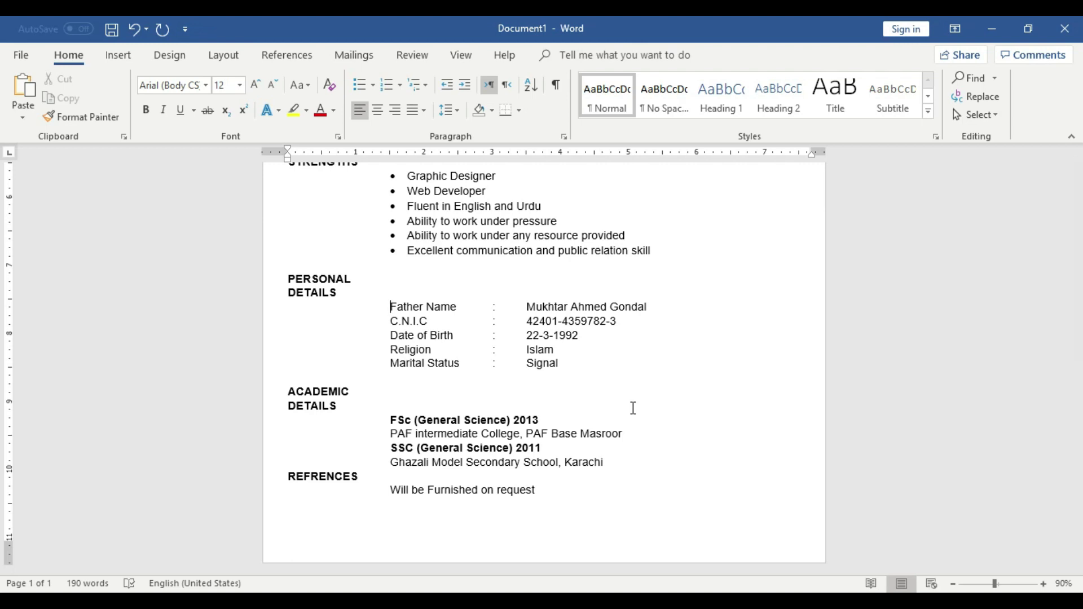
scroll(632, 407, up, 3)
scroll(632, 408, up, 5)
scroll(633, 407, up, 7)
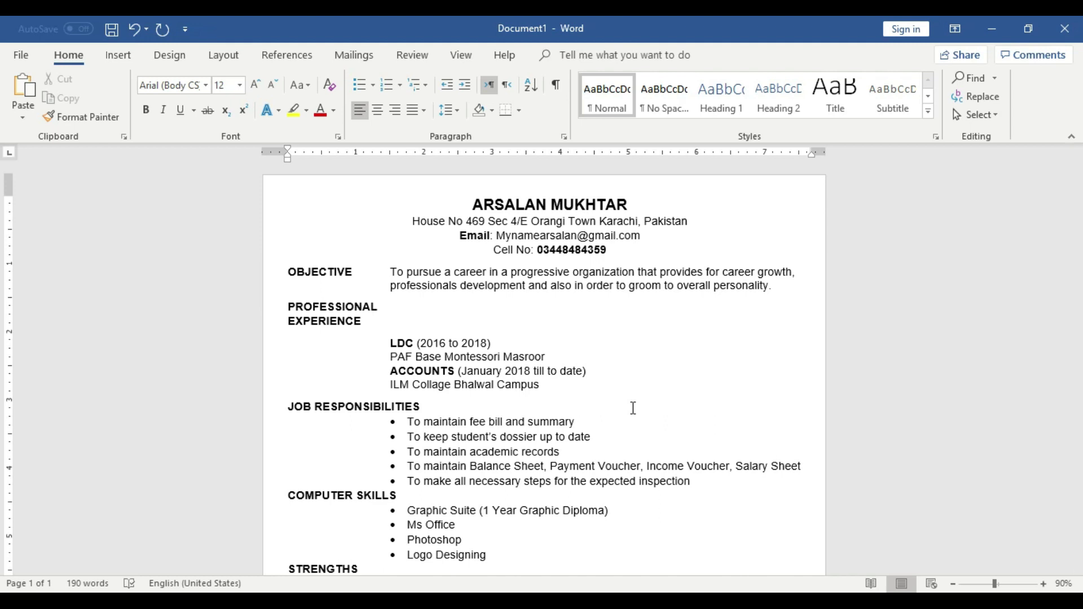
scroll(633, 407, down, 1)
scroll(633, 407, down, 3)
scroll(633, 408, down, 2)
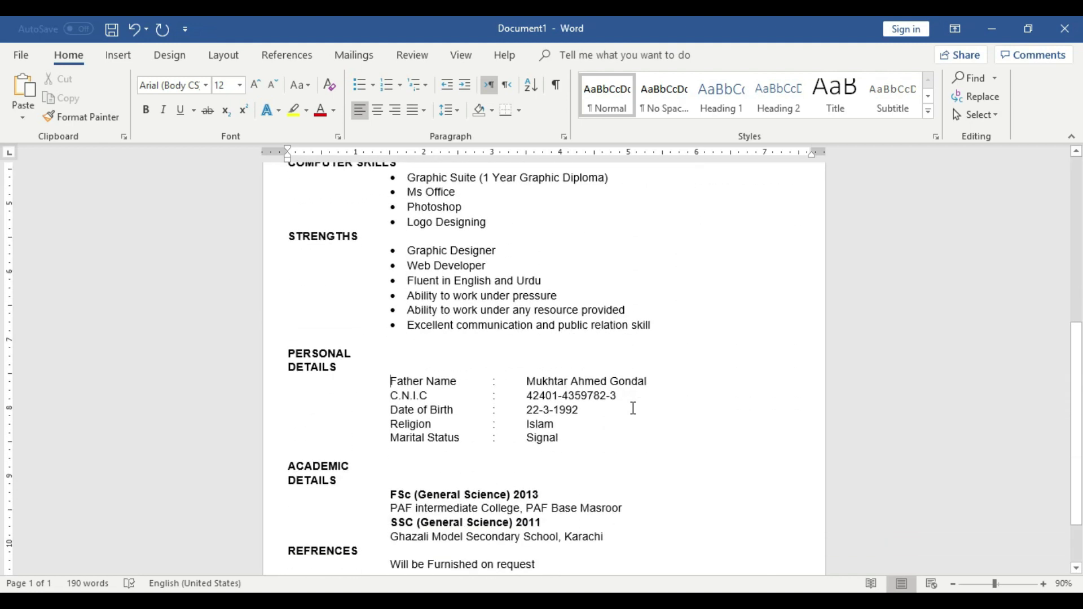
scroll(633, 408, down, 1)
scroll(633, 408, up, 1)
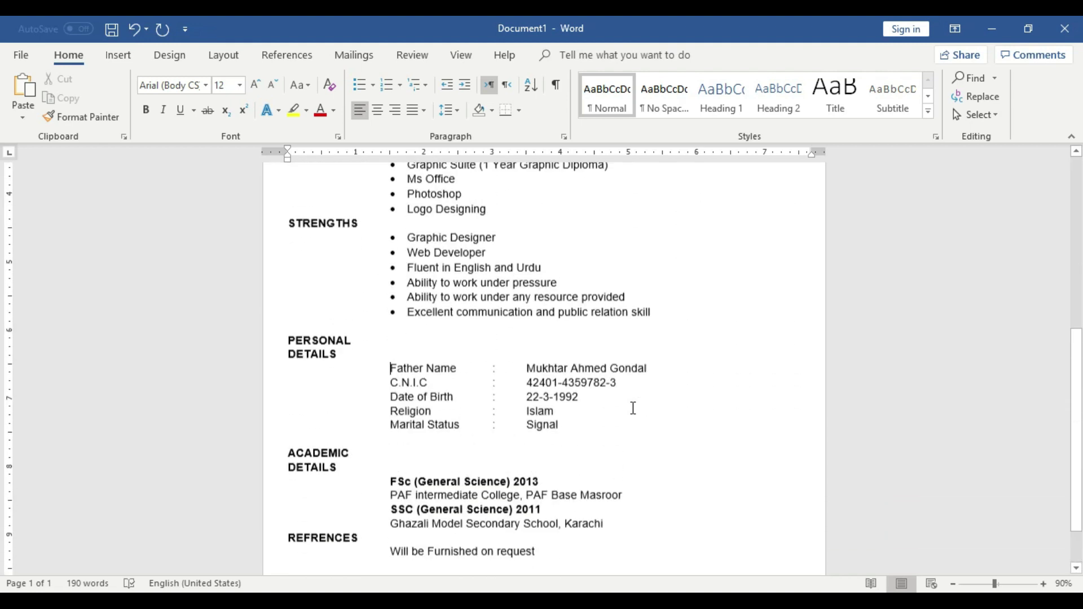
scroll(633, 408, up, 4)
scroll(735, 368, up, 1)
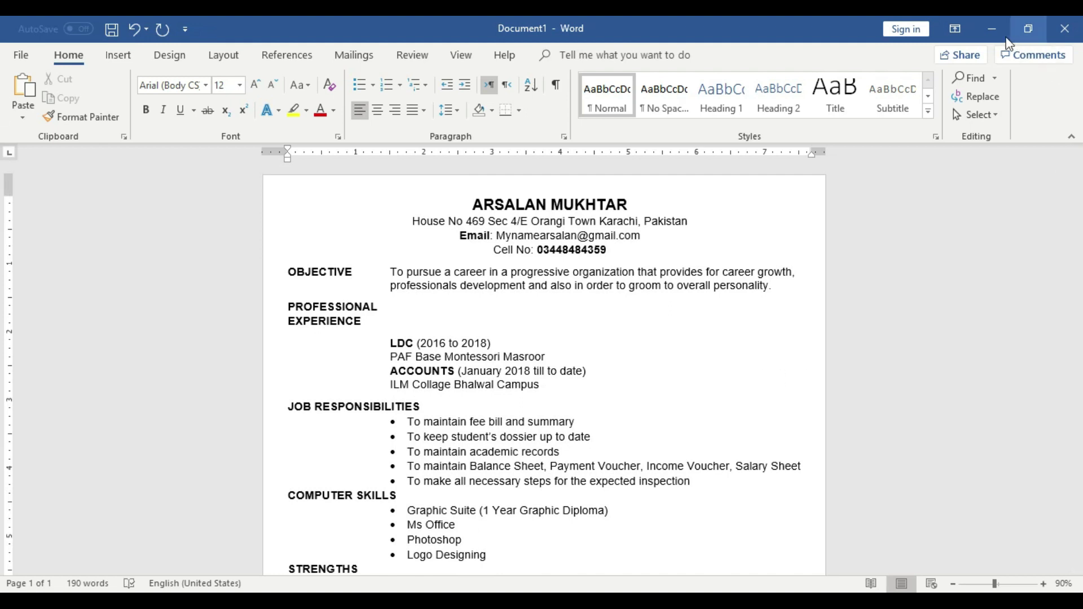
Minimise Word to the desktop and show the hidden notification-area icons.
click(991, 28)
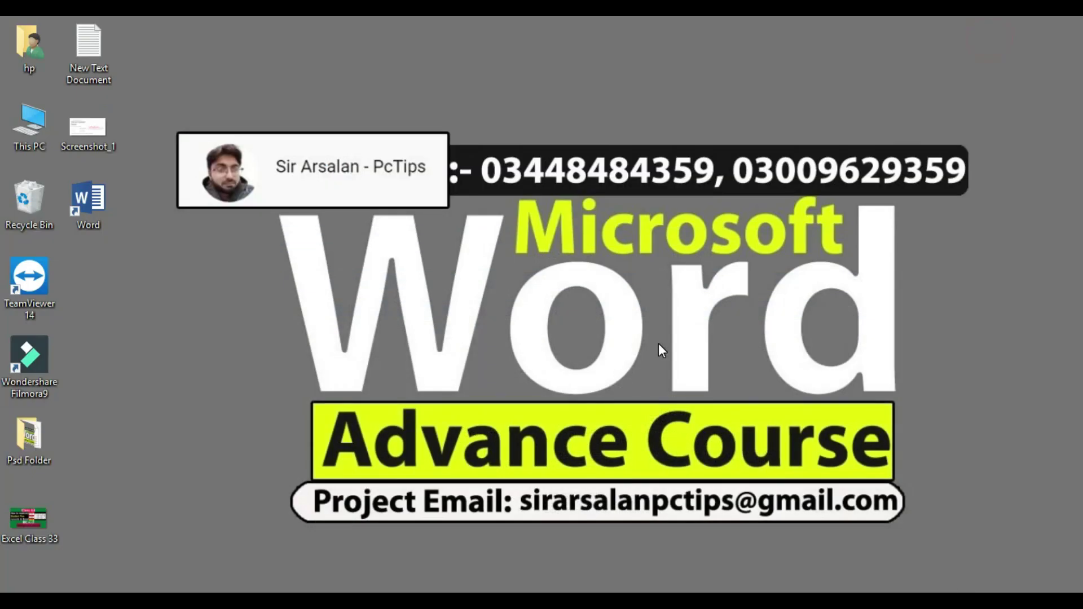
click(895, 601)
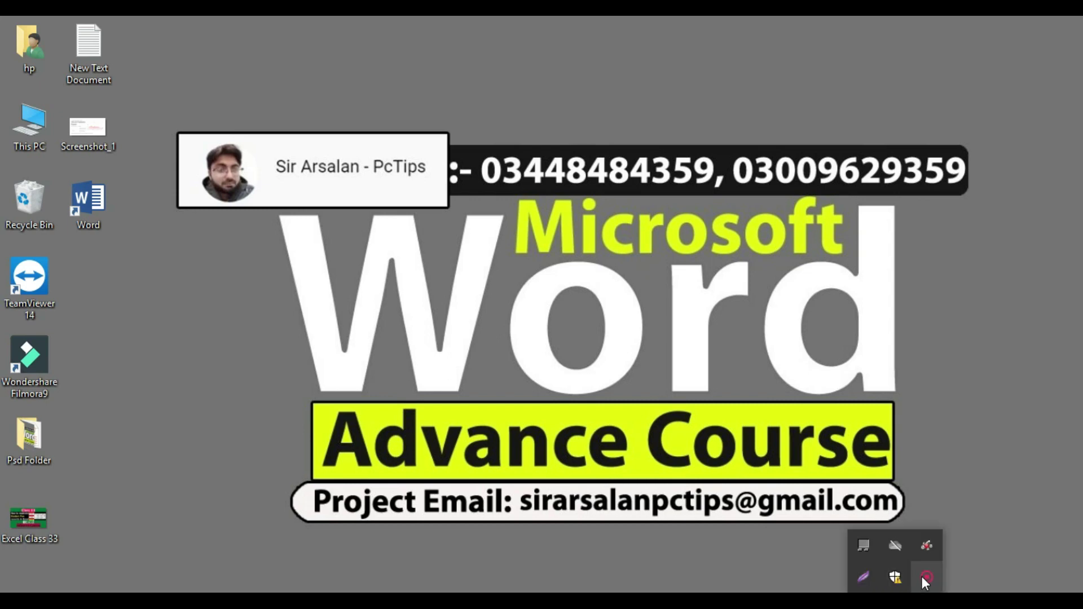